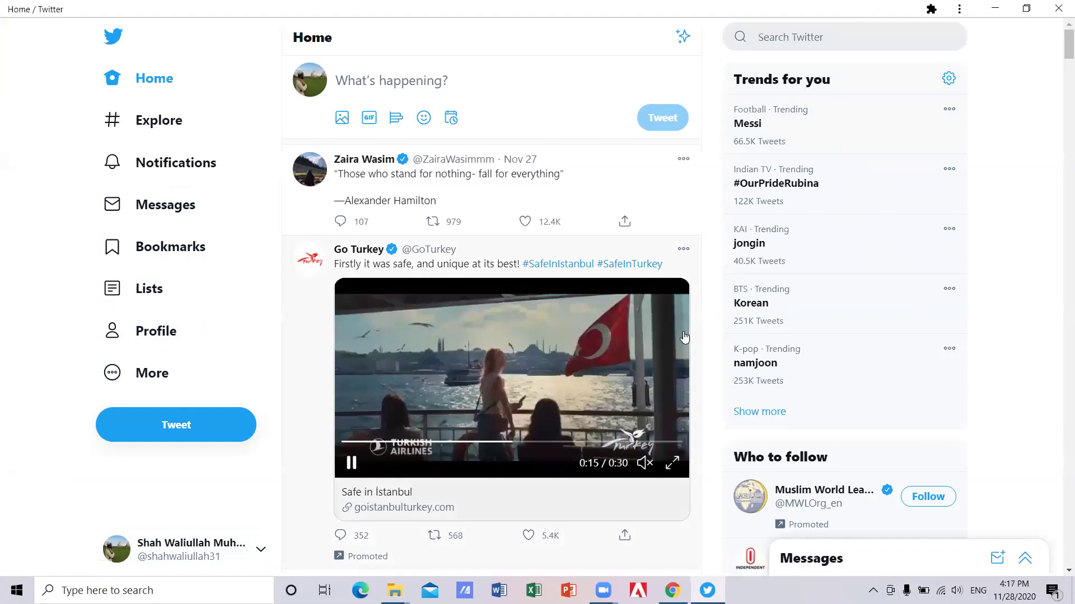
Scroll the home feed and open More to list Topics, Moments, Twitter Ads and Analytics.
{"action": "scroll", "coordinate": [684, 337], "scroll_direction": "down", "scroll_amount": 1}
{"action": "scroll", "coordinate": [684, 336], "scroll_direction": "down", "scroll_amount": 8}
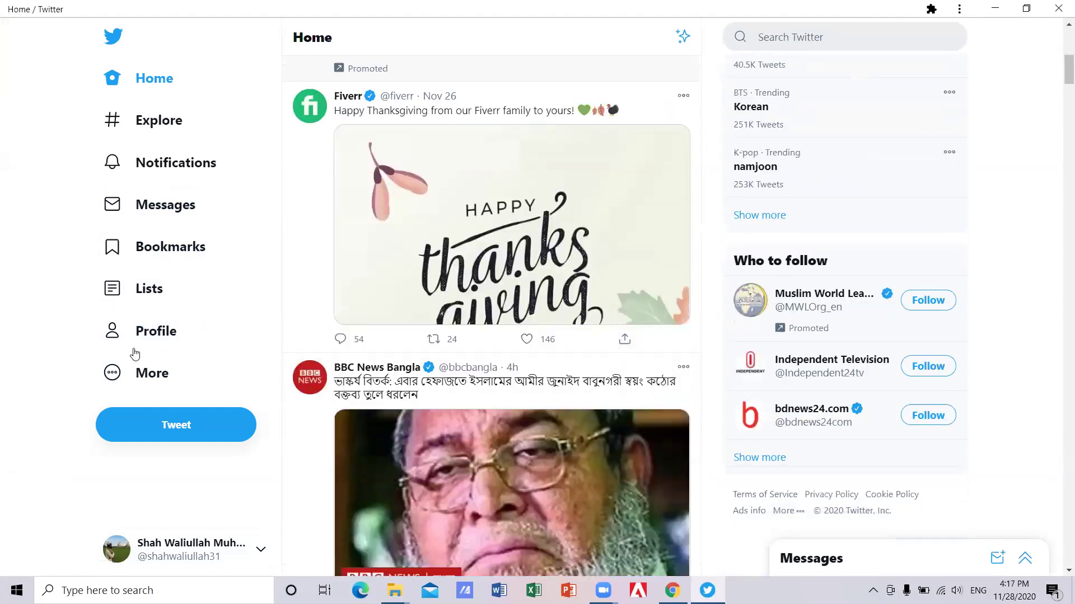
{"action": "scroll", "coordinate": [422, 39], "scroll_direction": "down", "scroll_amount": 1}
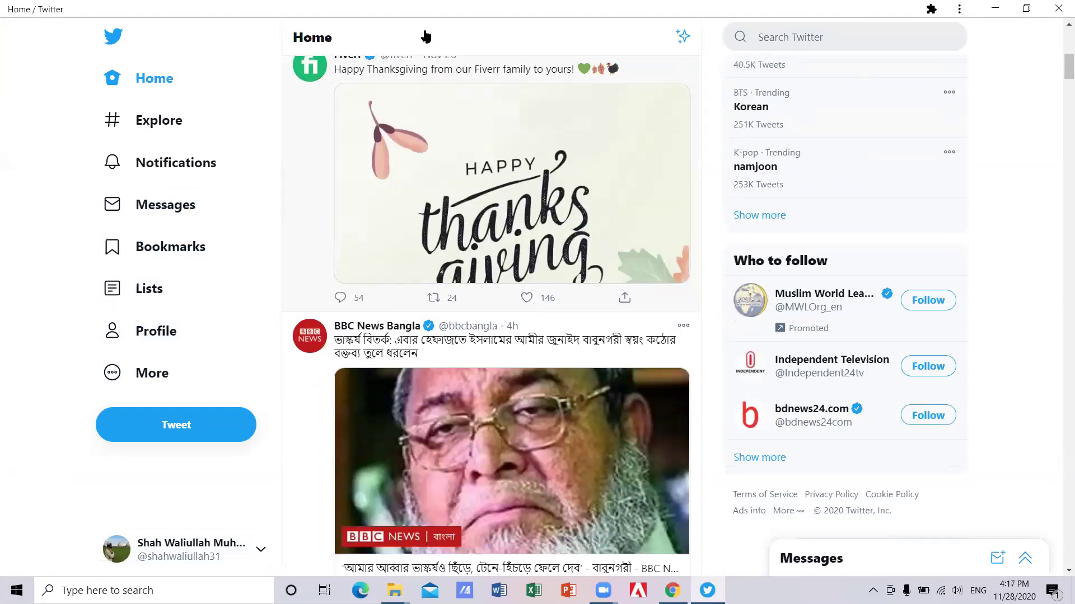
{"action": "scroll", "coordinate": [426, 36], "scroll_direction": "down", "scroll_amount": 4}
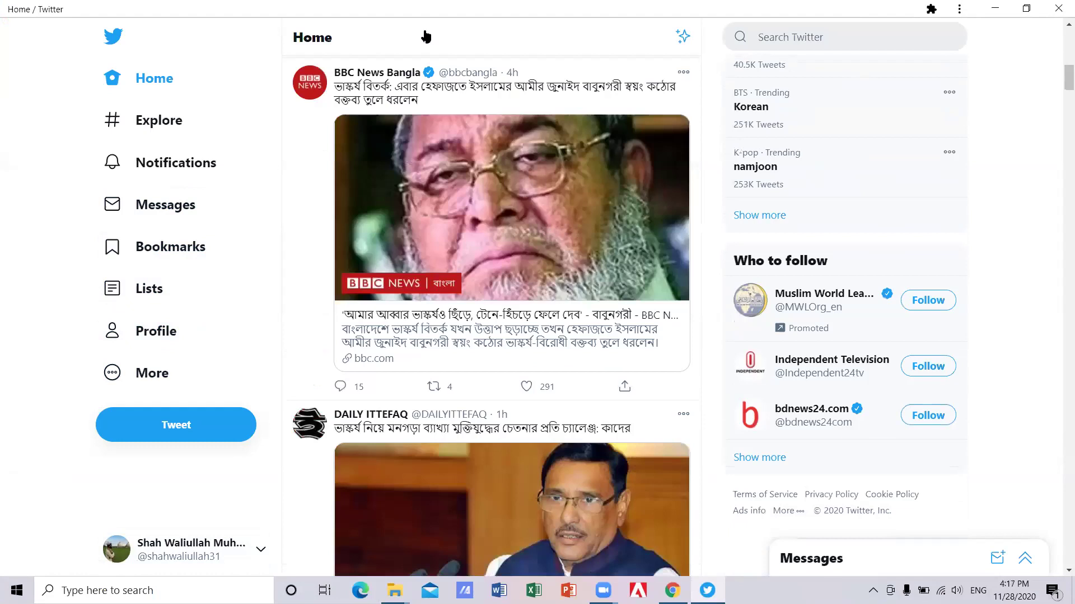
{"action": "scroll", "coordinate": [361, 135], "scroll_direction": "down", "scroll_amount": 15}
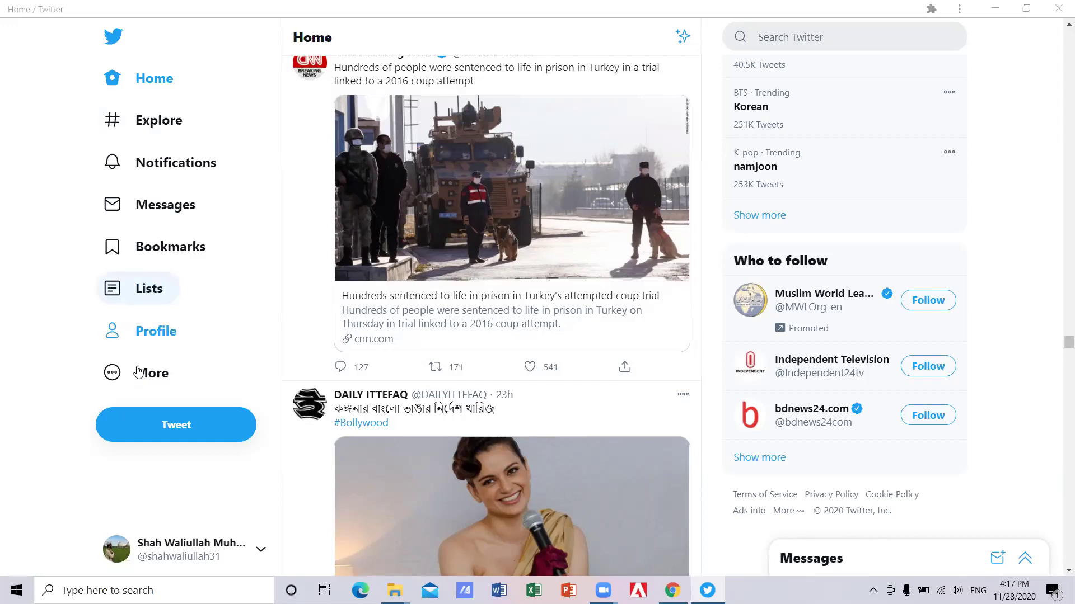
{"action": "left_click", "coordinate": [138, 372]}
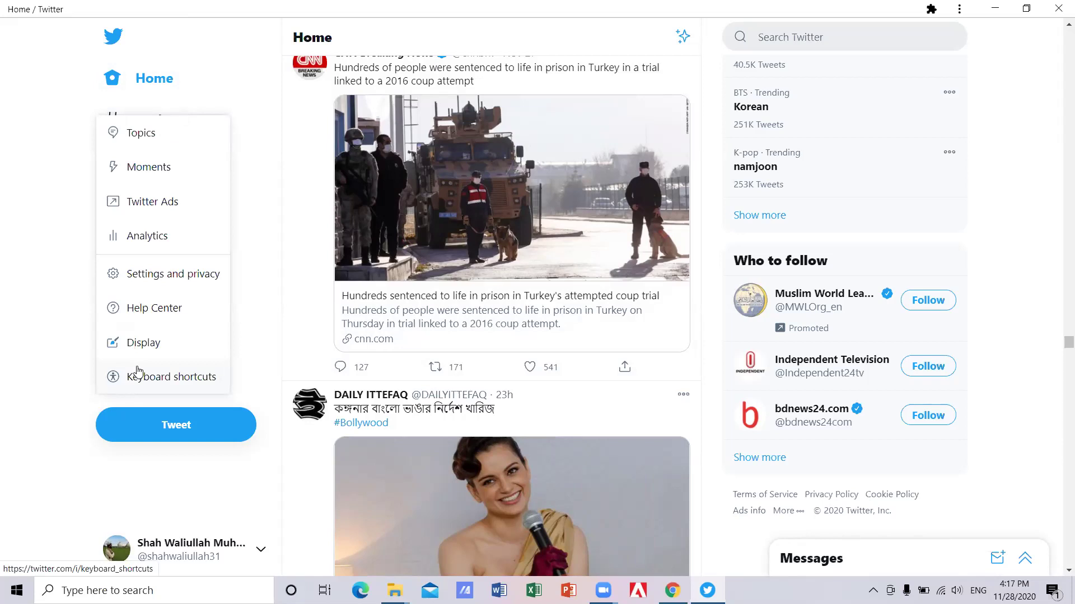
Choose Twitter Ads from the More menu, opening its country and time zone welcome page.
{"action": "scroll", "coordinate": [138, 372], "scroll_direction": "down", "scroll_amount": 1}
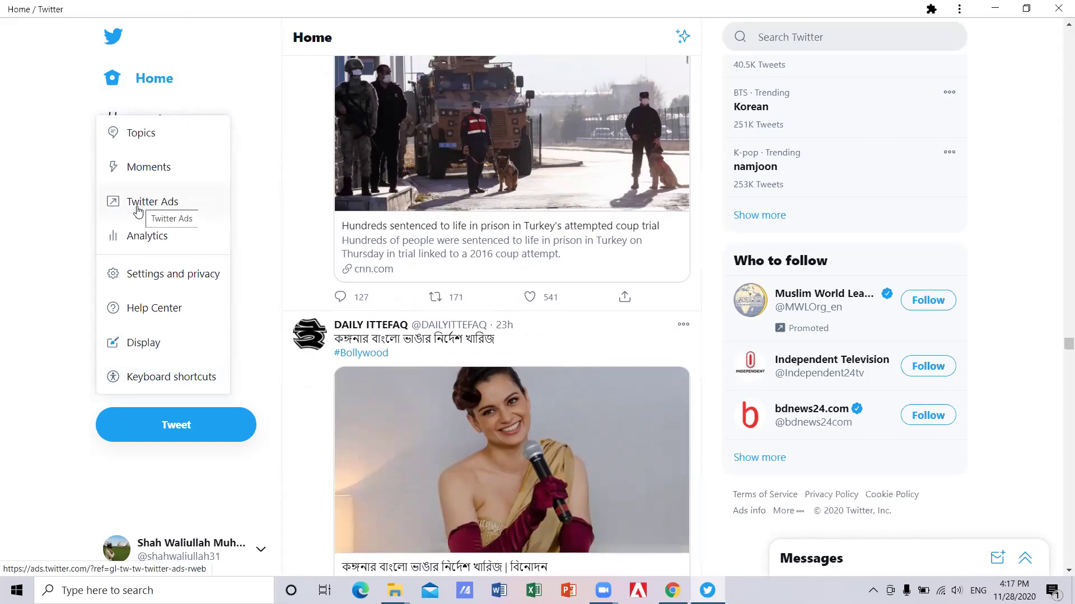
{"action": "left_click", "coordinate": [134, 209]}
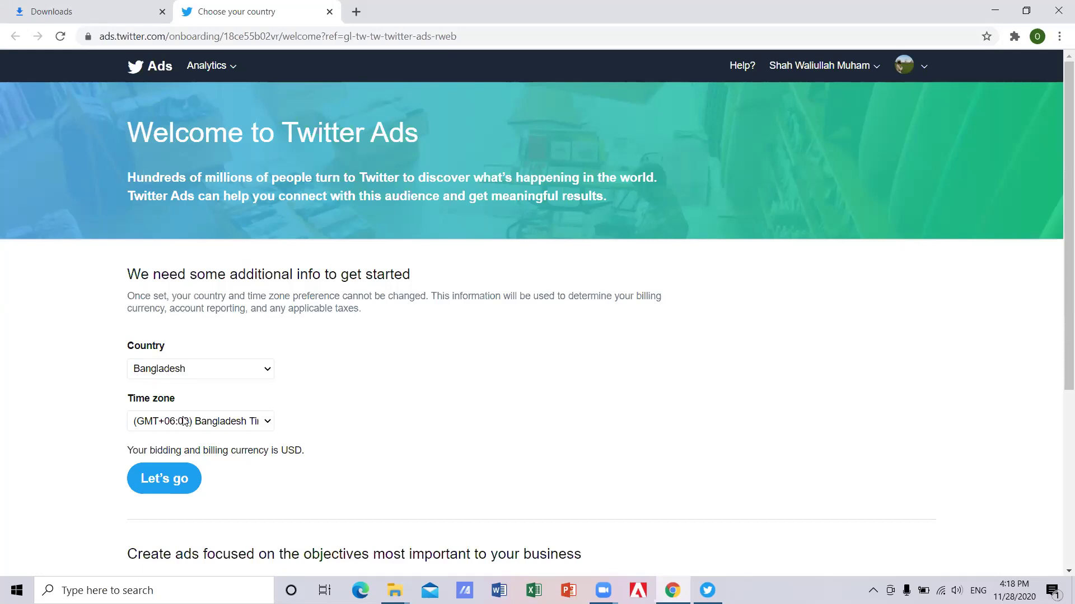
Try Croatia, then Canada, as the country in the Twitter Ads setup form.
{"action": "scroll", "coordinate": [267, 355], "scroll_direction": "down", "scroll_amount": 1}
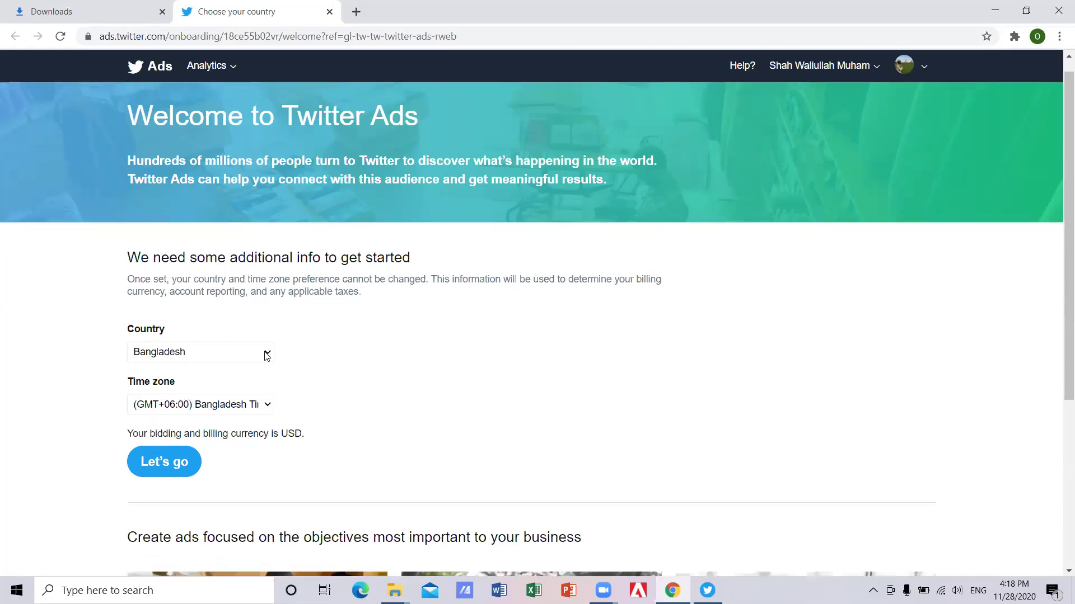
{"action": "scroll", "coordinate": [254, 367], "scroll_direction": "down", "scroll_amount": 1}
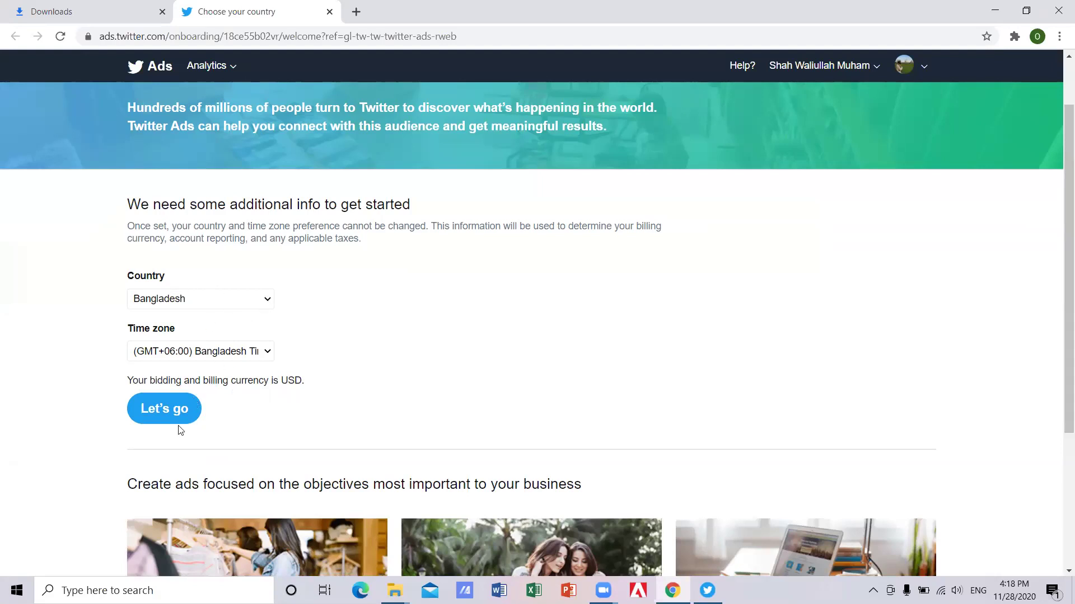
{"action": "key", "text": "alt+Down"}
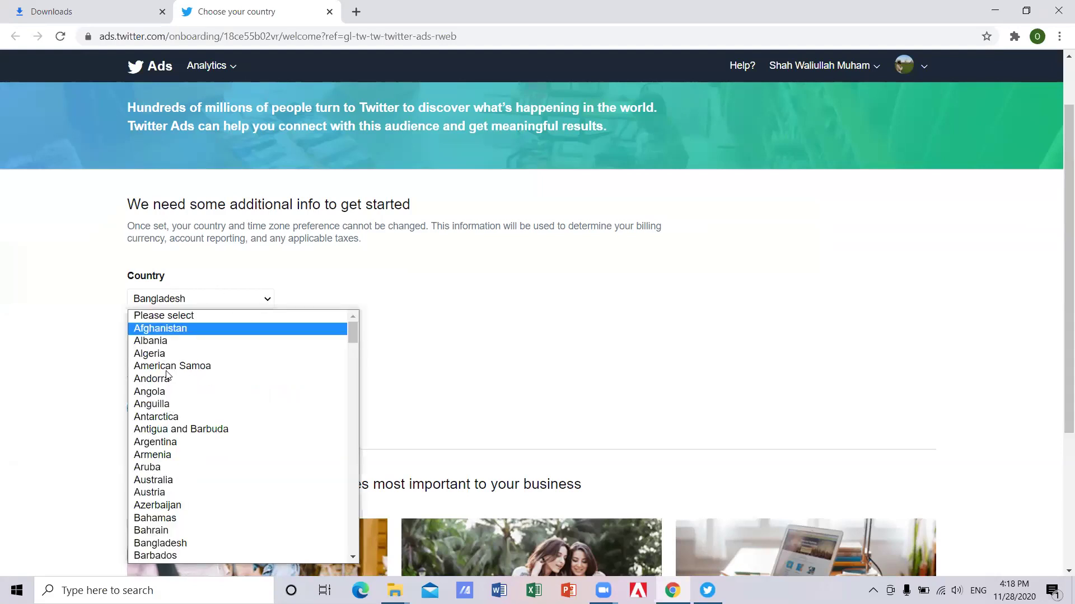
{"action": "scroll", "coordinate": [162, 342], "scroll_direction": "down", "scroll_amount": 5}
{"action": "scroll", "coordinate": [168, 378], "scroll_direction": "down", "scroll_amount": 5}
{"action": "left_click", "coordinate": [158, 375]}
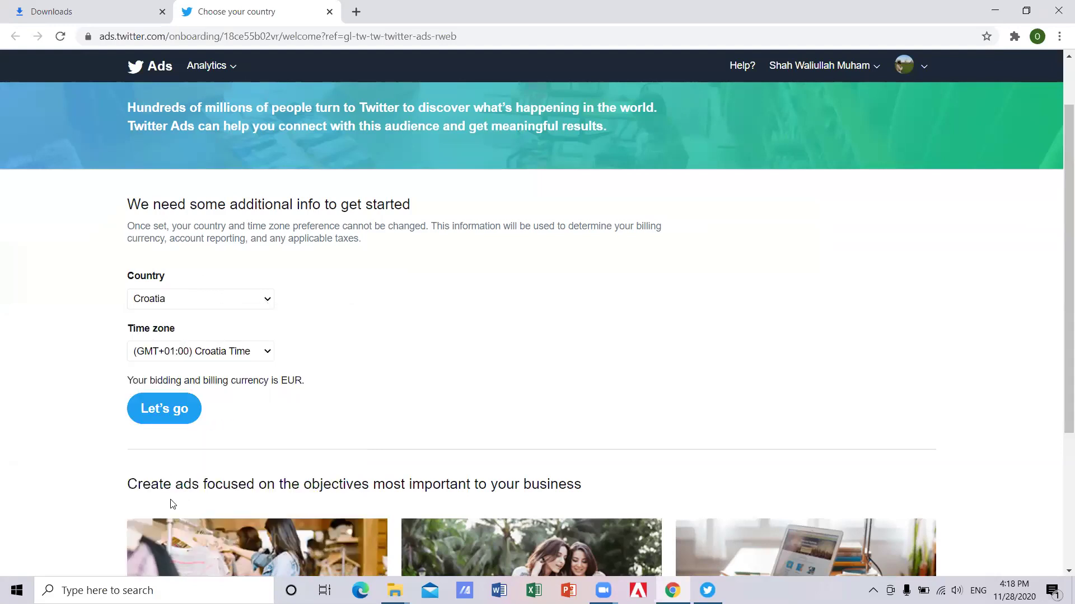
{"action": "key", "text": "alt+Down"}
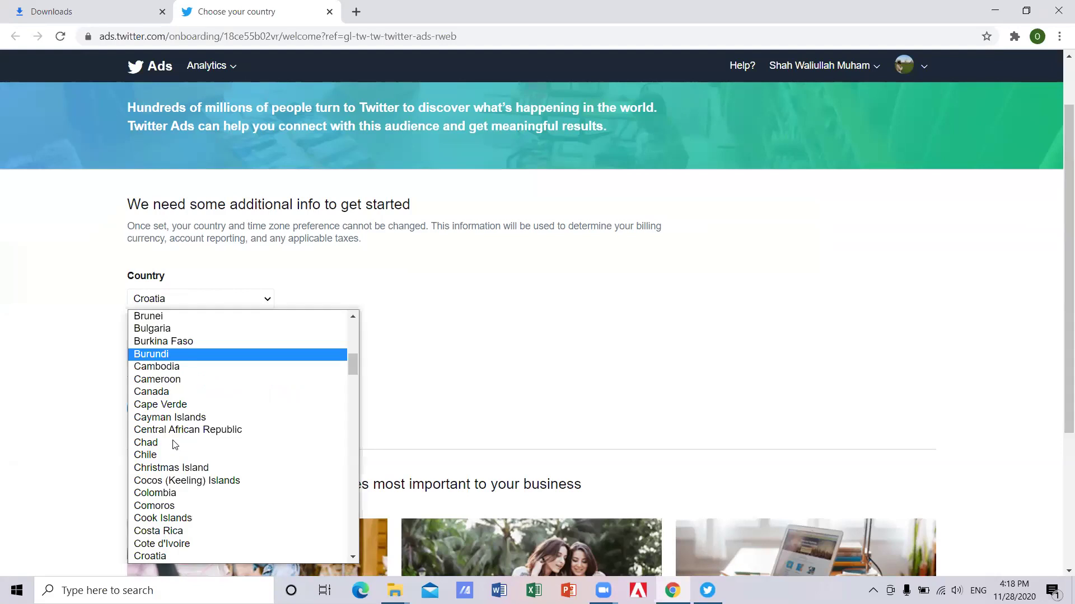
{"action": "key", "text": "Up"}
{"action": "key", "text": "Up"}
{"action": "key", "text": "Up"}
{"action": "key", "text": "Up"}
{"action": "key", "text": "Up"}
{"action": "key", "text": "Up"}
{"action": "key", "text": "Up"}
{"action": "key", "text": "Up"}
{"action": "key", "text": "Up"}
{"action": "key", "text": "Up"}
{"action": "key", "text": "Up"}
{"action": "key", "text": "Up"}
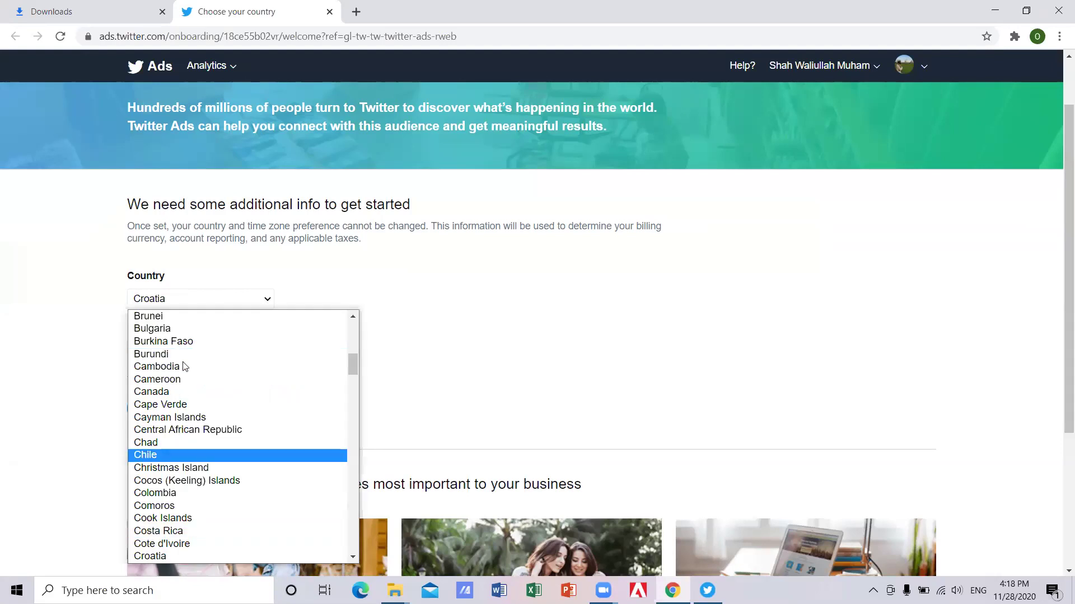
{"action": "key", "text": "Up"}
{"action": "key", "text": "Return"}
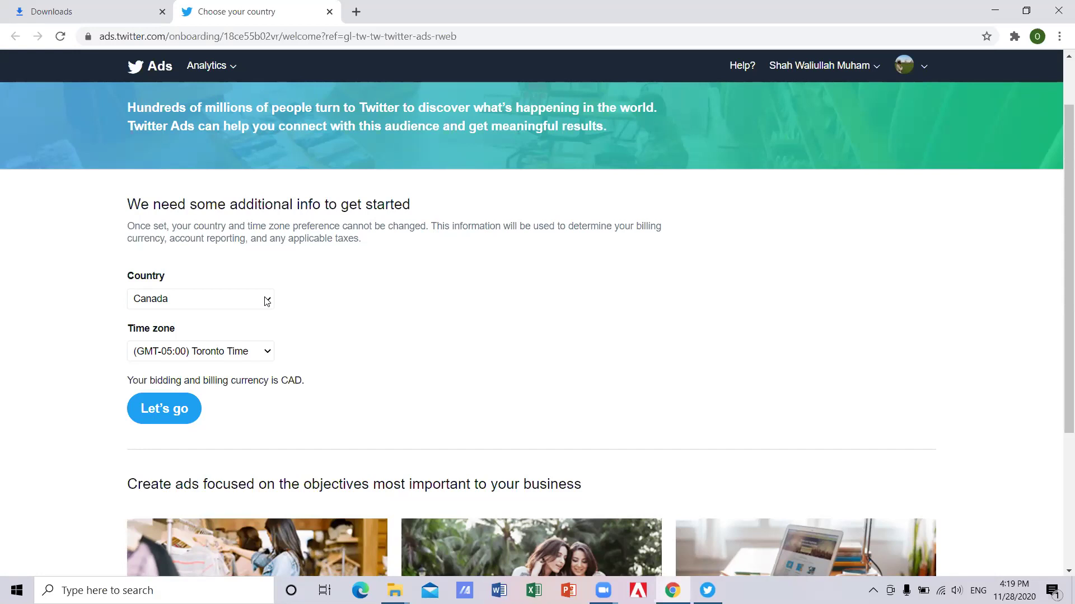
Set the country back to Bangladesh with USD billing and submit with Let's go.
{"action": "left_click", "coordinate": [267, 301]}
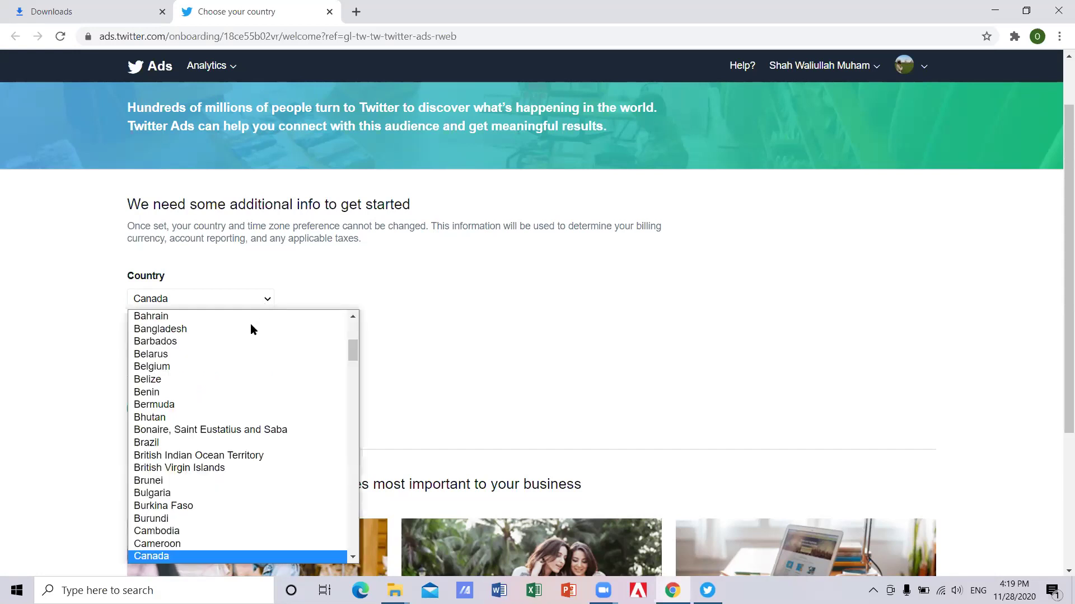
{"action": "type", "text": "ban"}
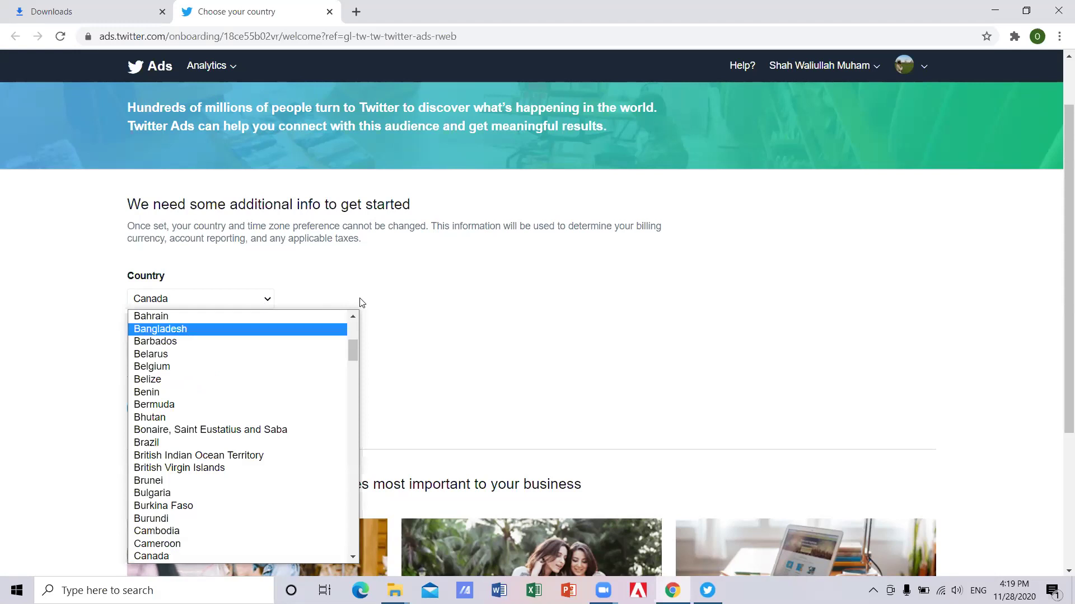
{"action": "key", "text": "Return"}
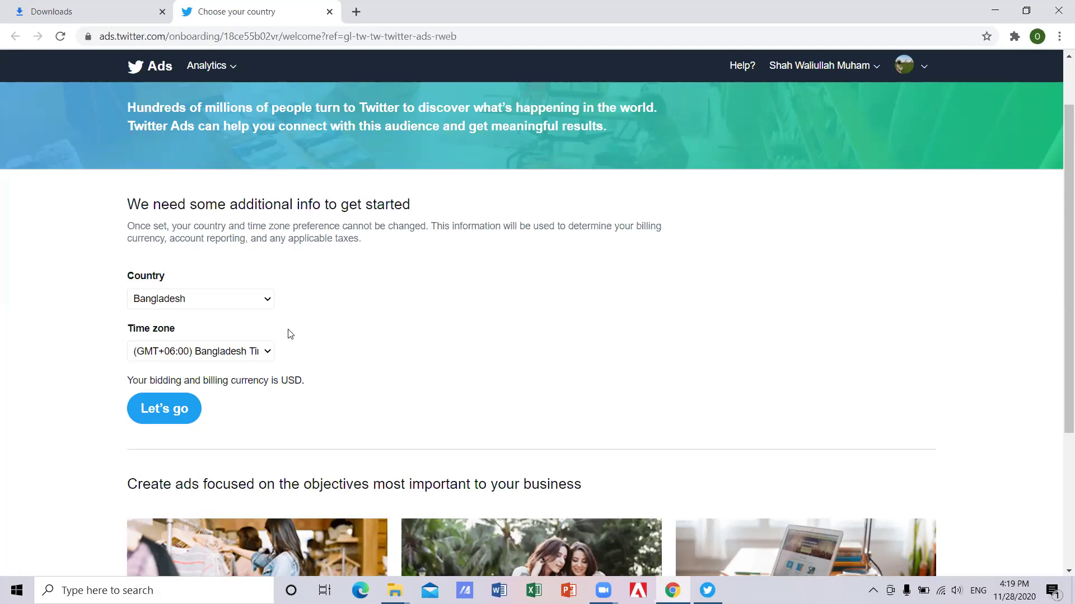
{"action": "left_click", "coordinate": [172, 412]}
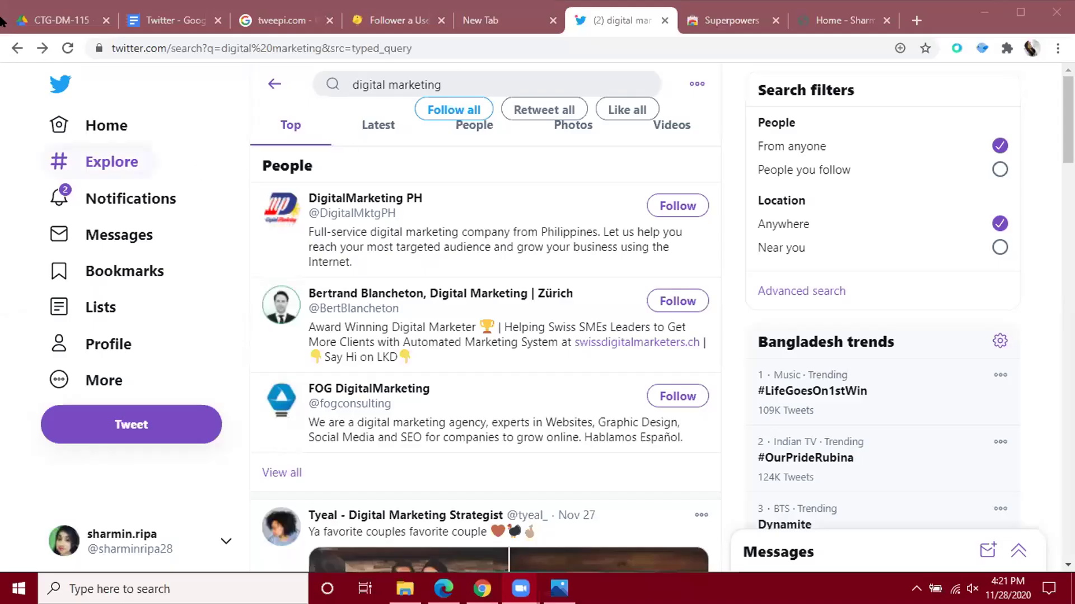
Unpin Superpowers for Twitter from Chrome's extensions menu, then reopen Twitter's More menu.
{"action": "left_click", "coordinate": [122, 378]}
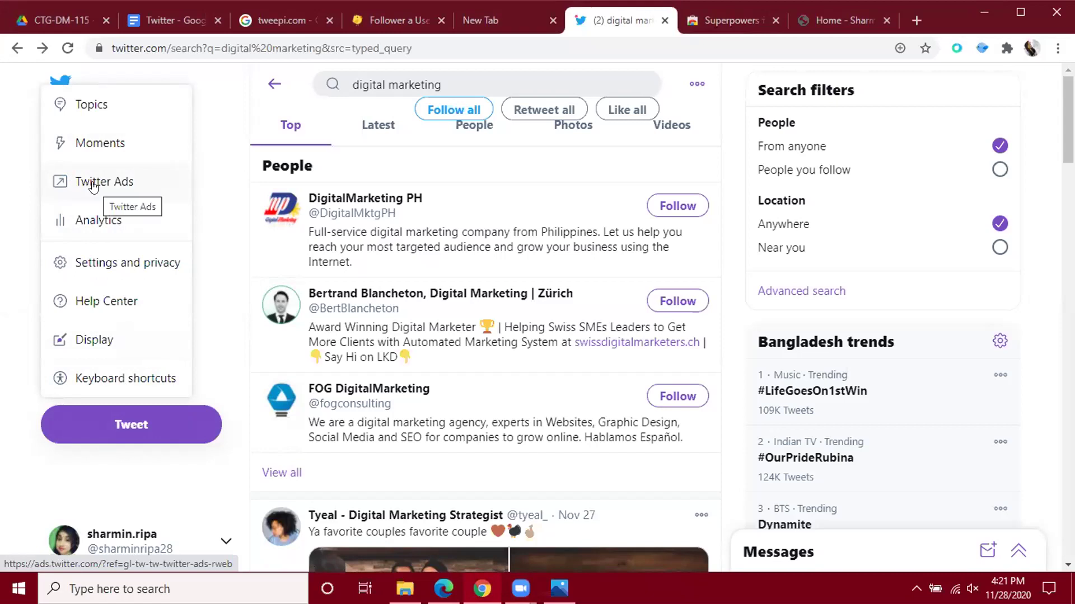
{"action": "left_click", "coordinate": [224, 257]}
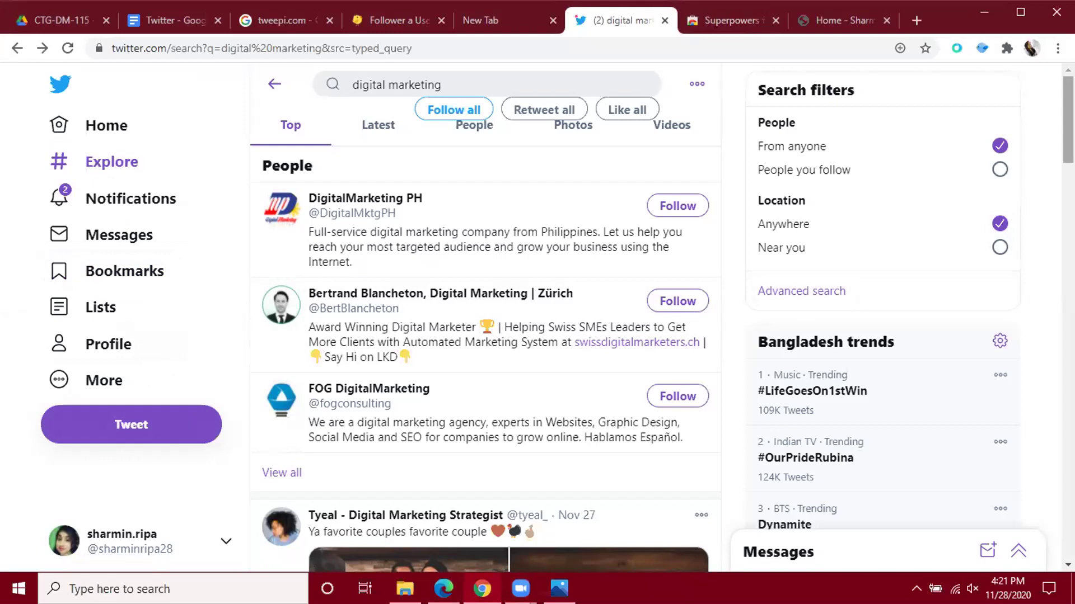
{"action": "left_click", "coordinate": [1007, 49]}
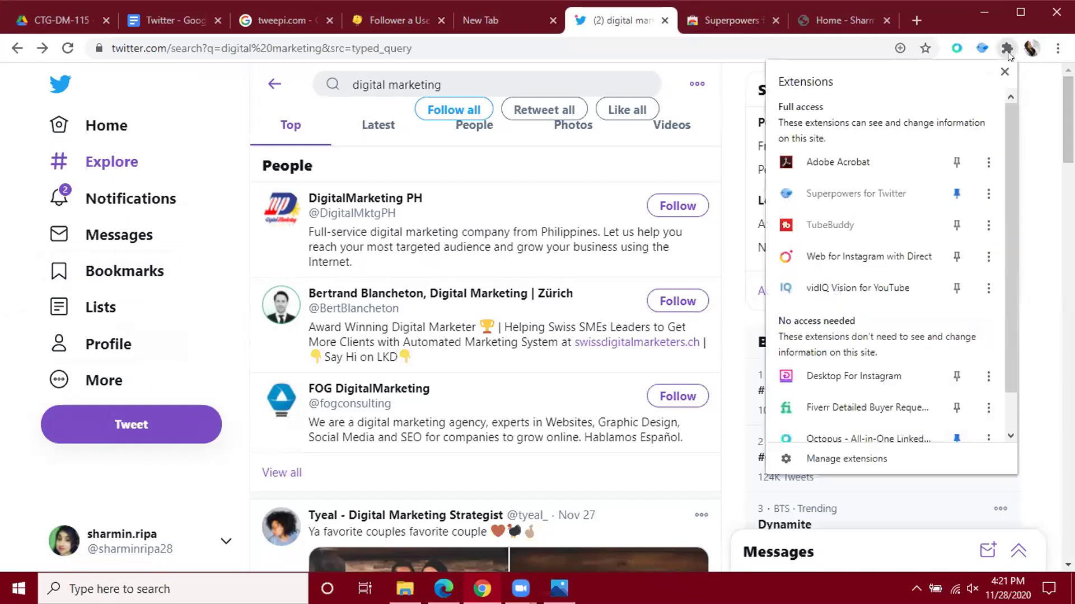
{"action": "left_click", "coordinate": [957, 194]}
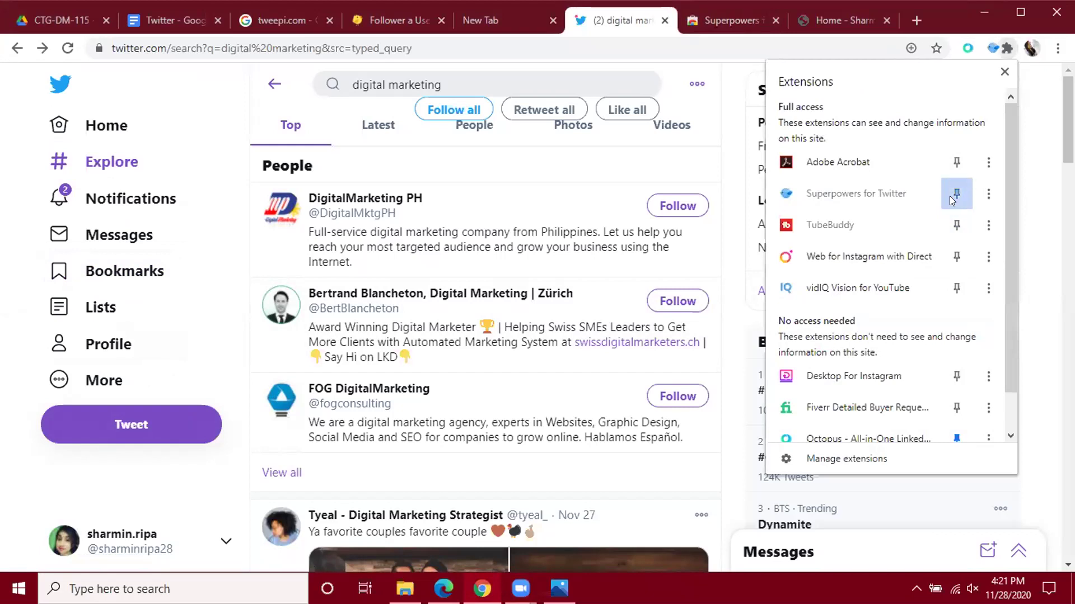
{"action": "left_click", "coordinate": [1048, 147]}
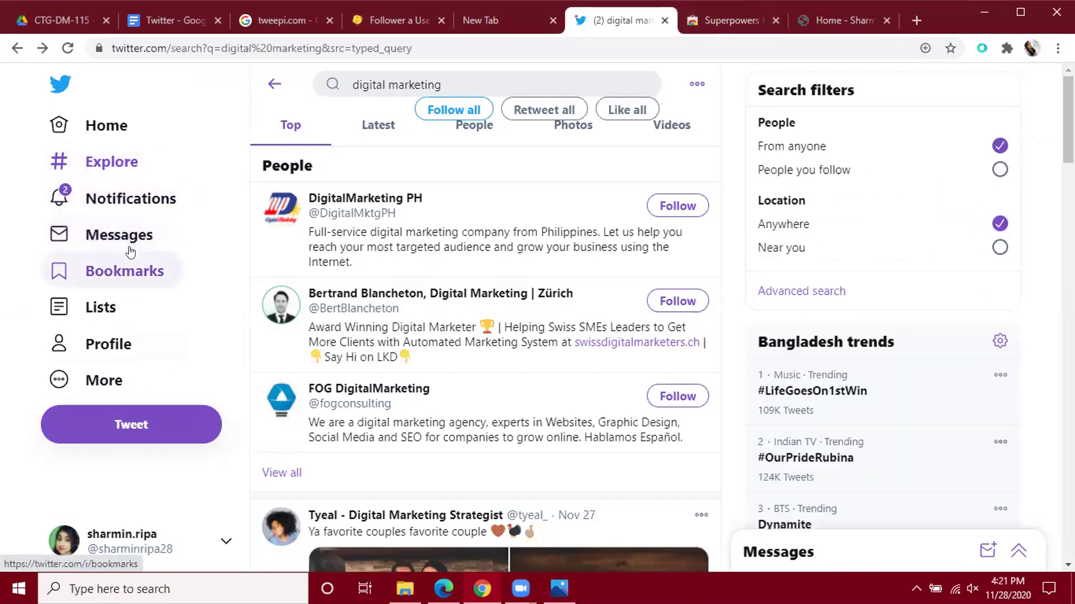
{"action": "left_click", "coordinate": [102, 379]}
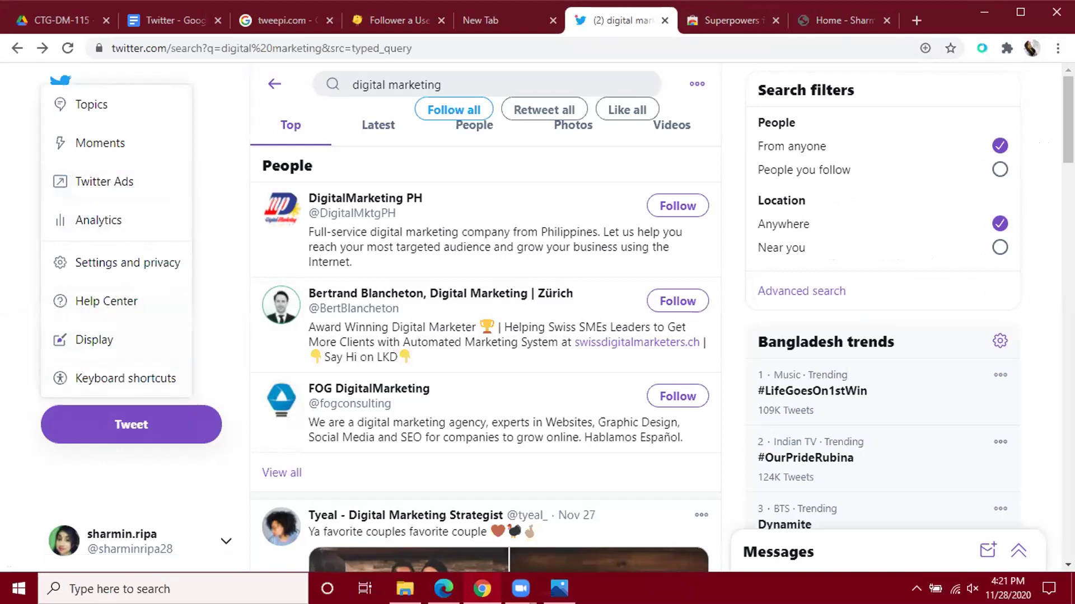
Go to ads.twitter.com in a new tab and close the personal website tab.
{"action": "left_click", "coordinate": [916, 20]}
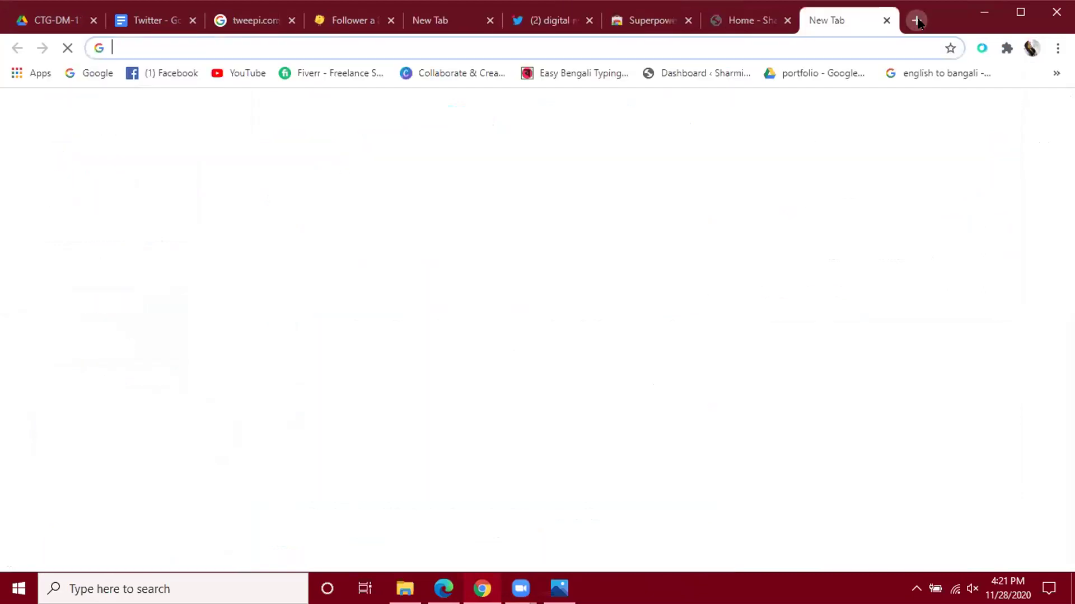
{"action": "left_click", "coordinate": [773, 48]}
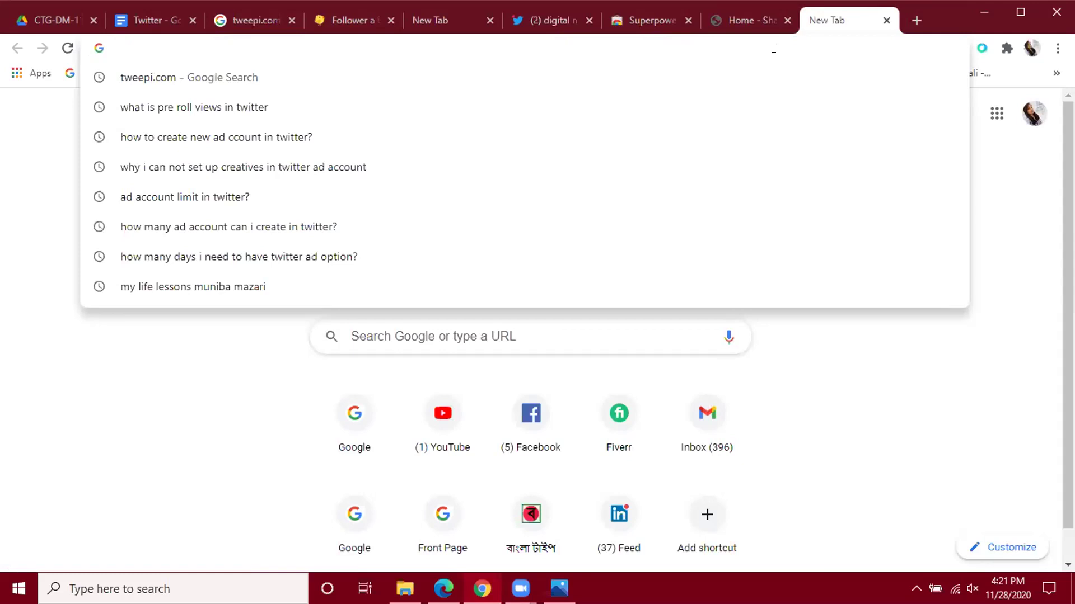
{"action": "type", "text": "ads"}
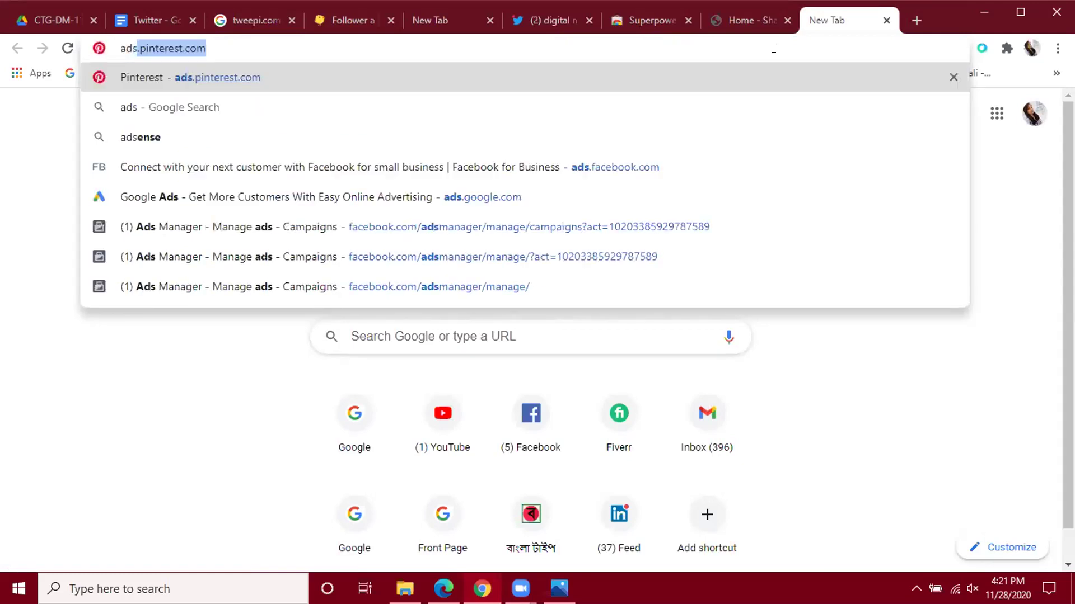
{"action": "type", "text": ".tw"}
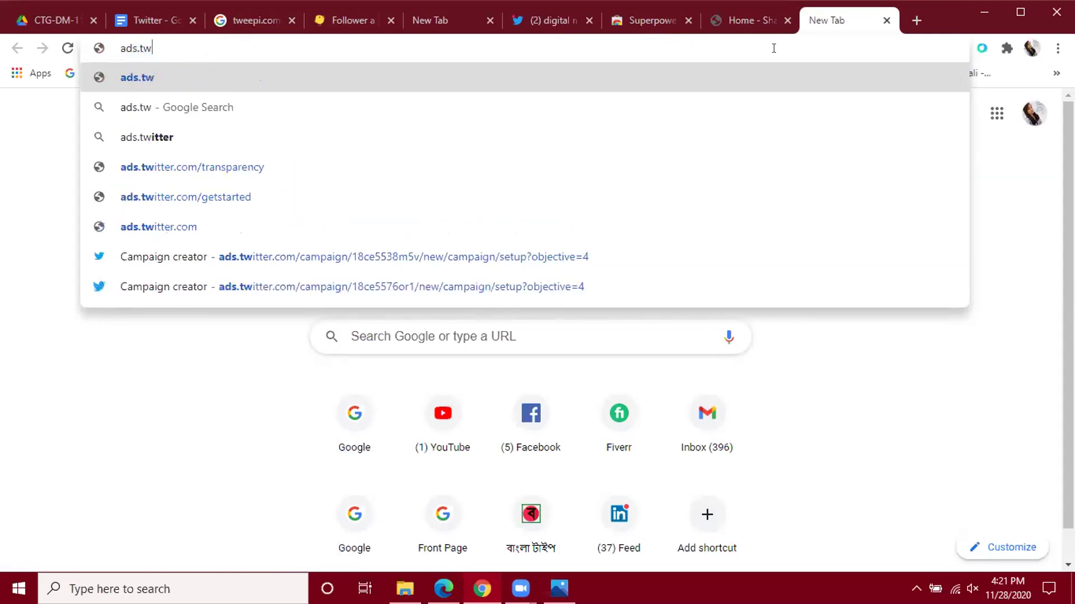
{"action": "type", "text": "itter.com"}
{"action": "key", "text": "Return"}
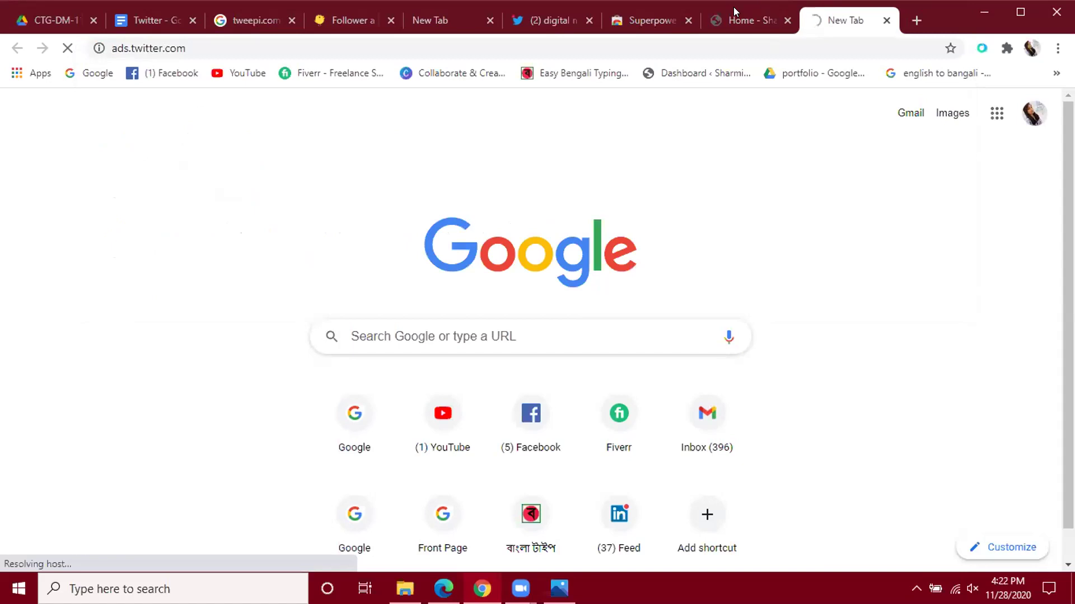
{"action": "left_click", "coordinate": [786, 21]}
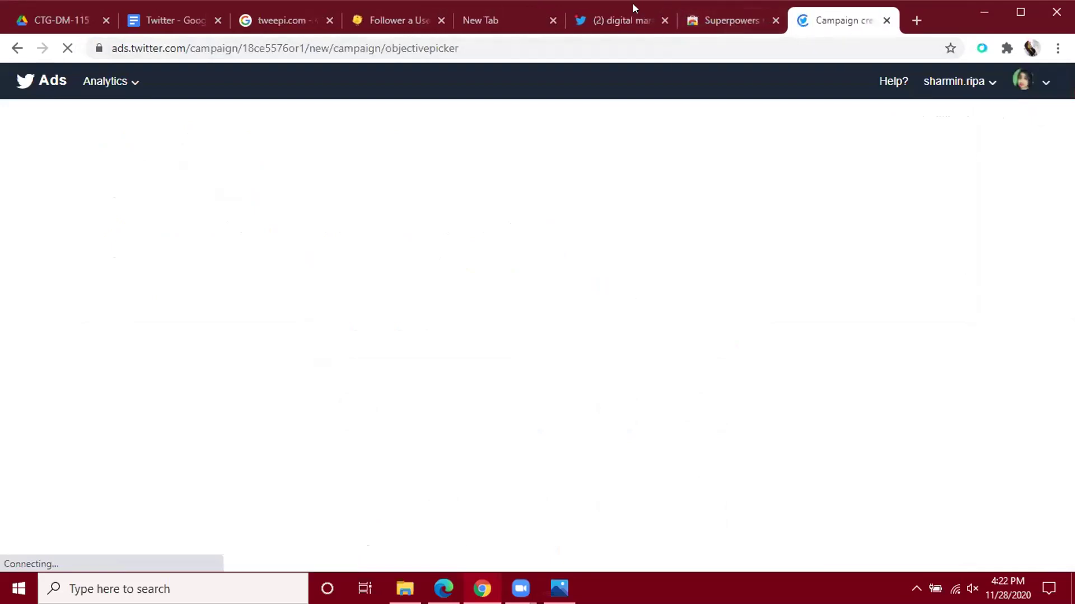
From the digital marketing search tab, launch Twitter Ads via More and view its Campaign tab.
{"action": "left_click", "coordinate": [624, 13]}
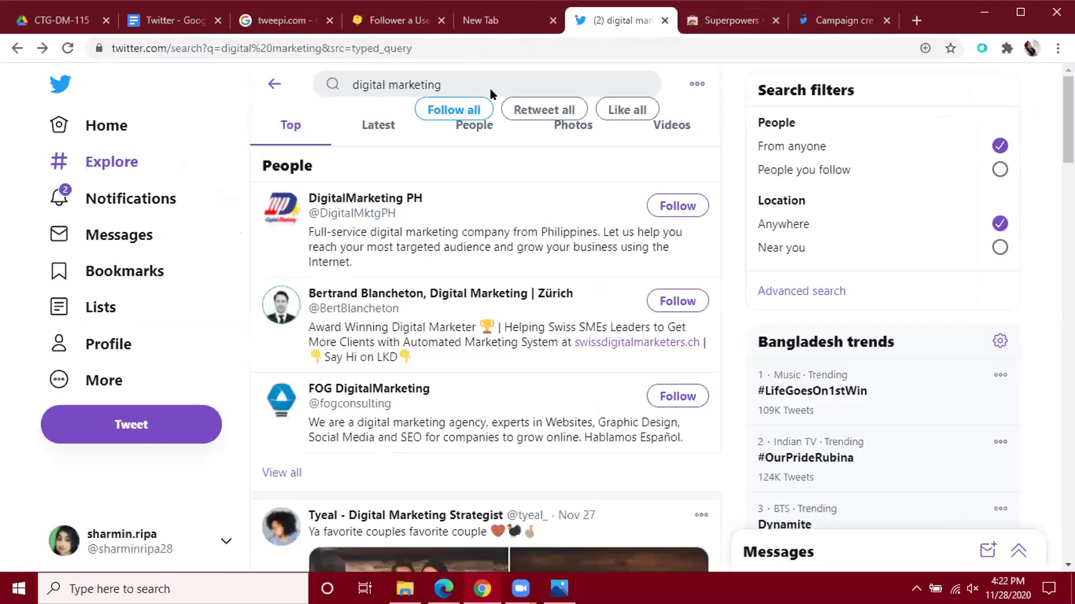
{"action": "left_click", "coordinate": [98, 380]}
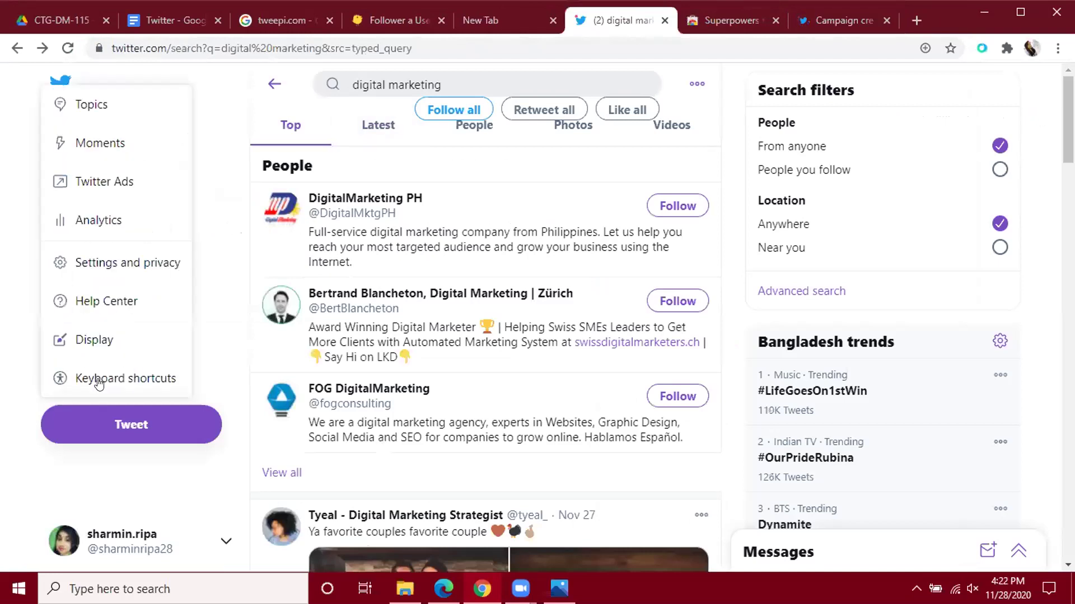
{"action": "left_click", "coordinate": [114, 177]}
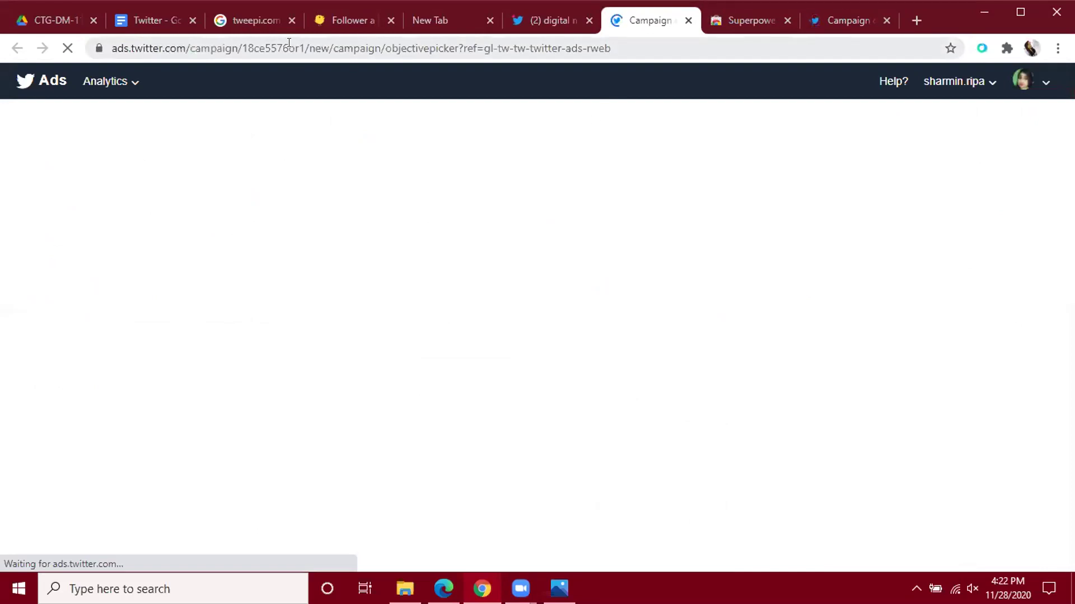
{"action": "left_click", "coordinate": [856, 20]}
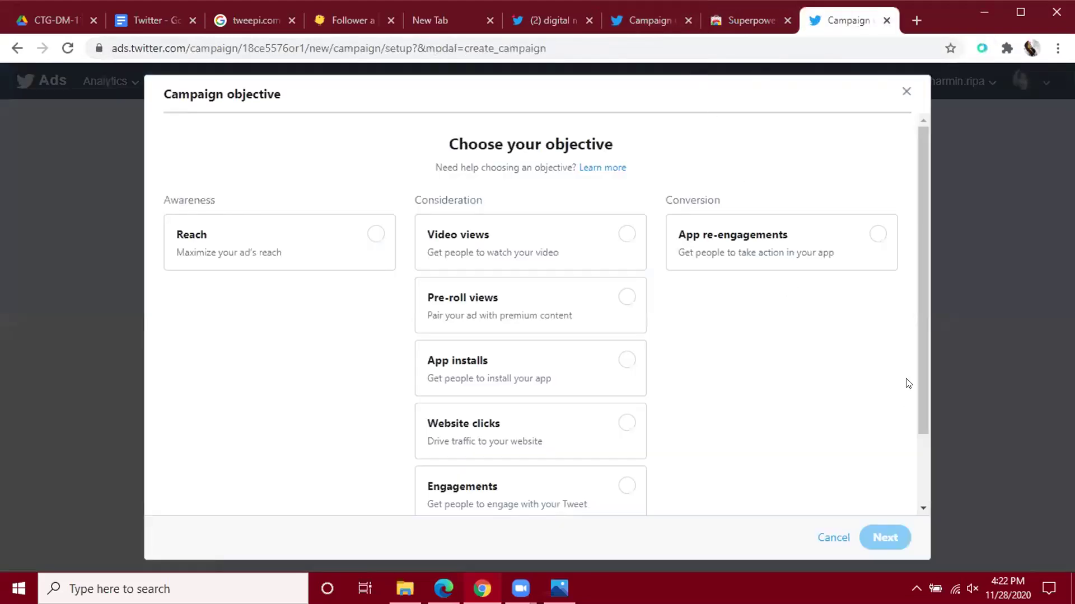
Close the Superpowers tab and dismiss the campaign objective chooser on the earlier Campaign tab.
{"action": "left_click", "coordinate": [649, 20]}
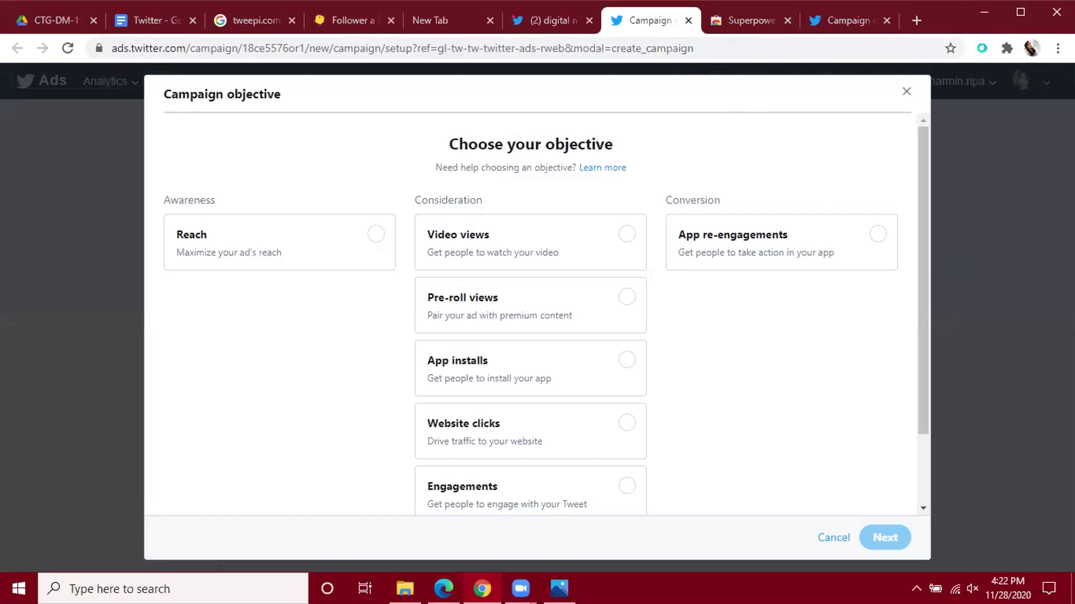
{"action": "left_click", "coordinate": [787, 20]}
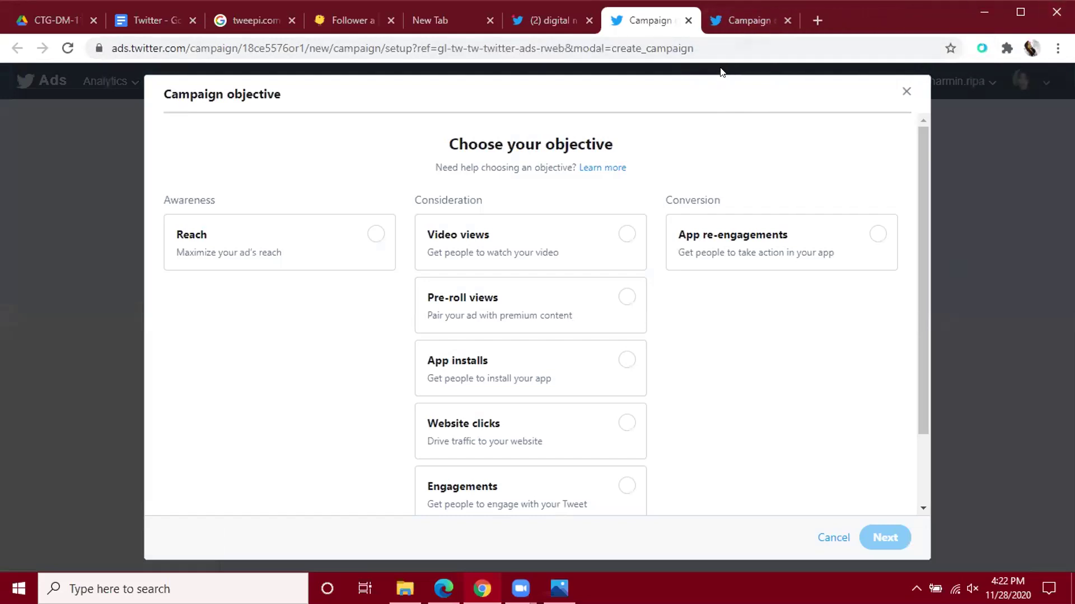
{"action": "left_click", "coordinate": [906, 93]}
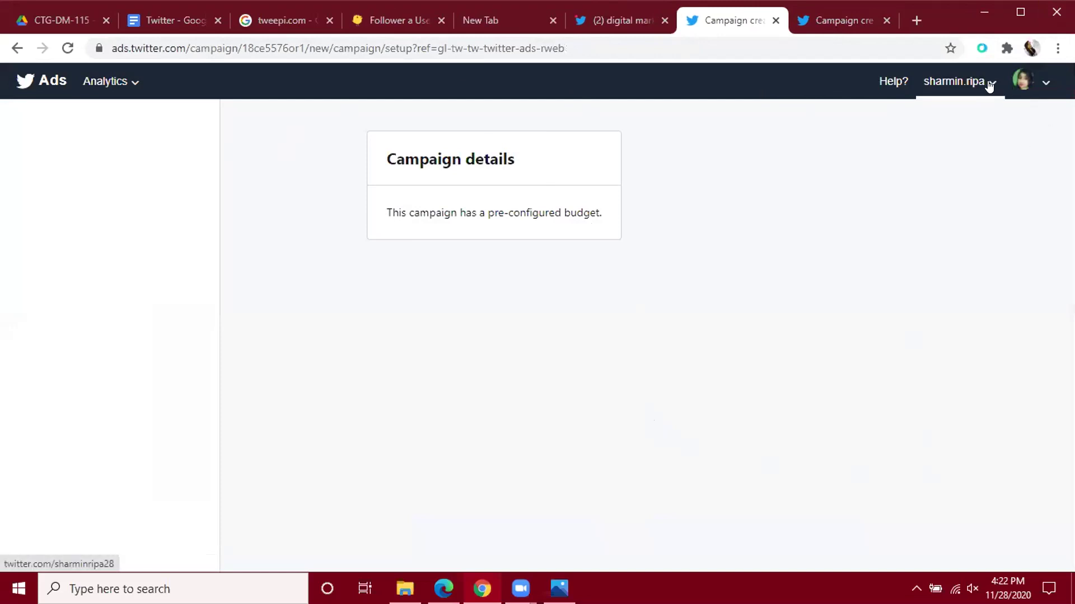
{"action": "left_click", "coordinate": [1019, 85]}
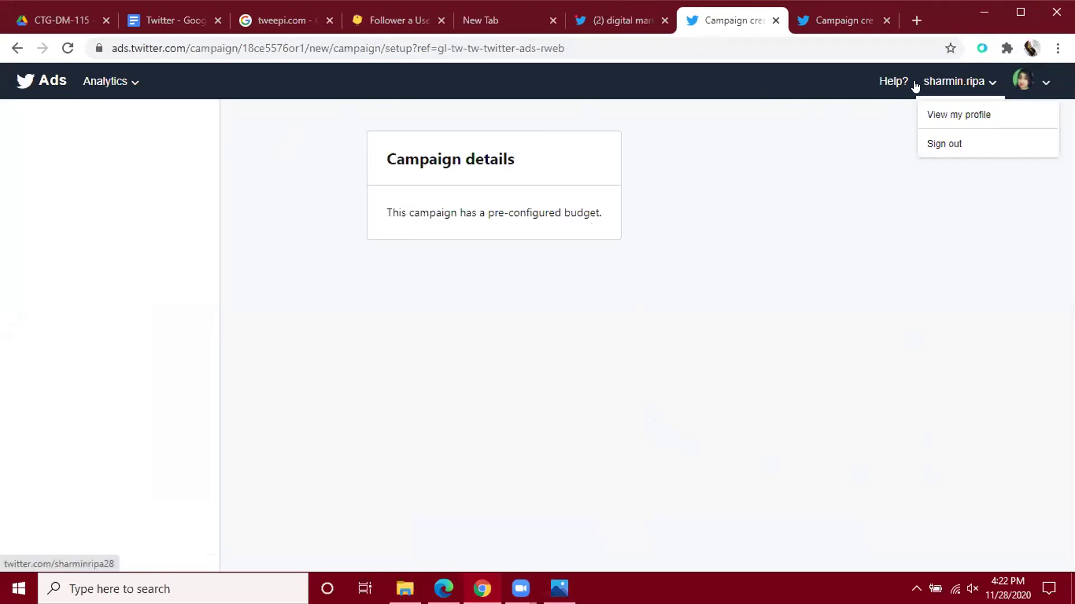
From the ad account menu, reach Edit access to account after a detour to Switch accounts.
{"action": "left_click", "coordinate": [989, 84]}
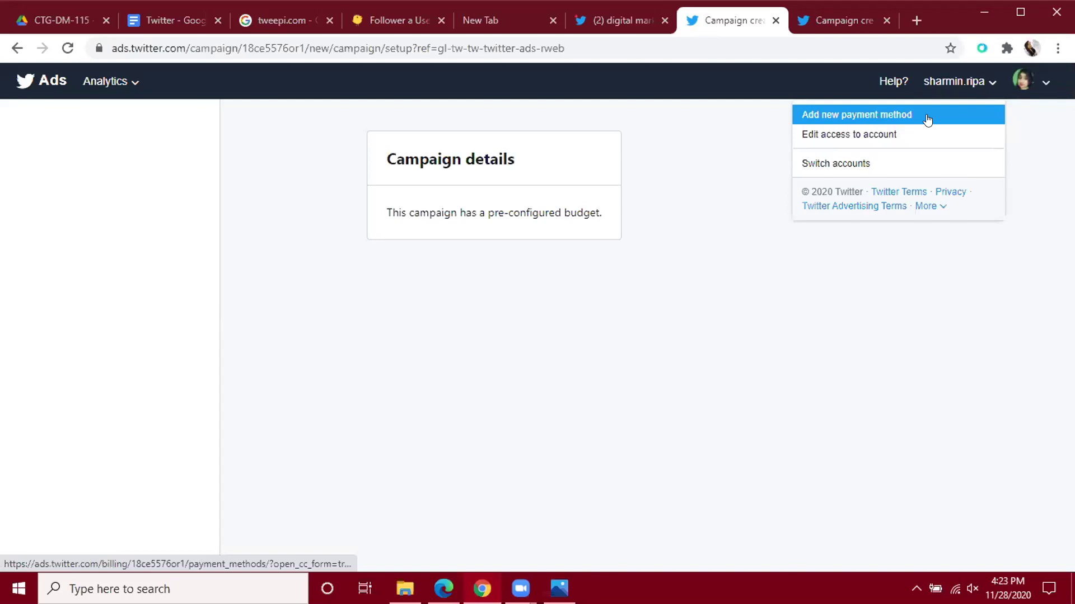
{"action": "left_click", "coordinate": [825, 163]}
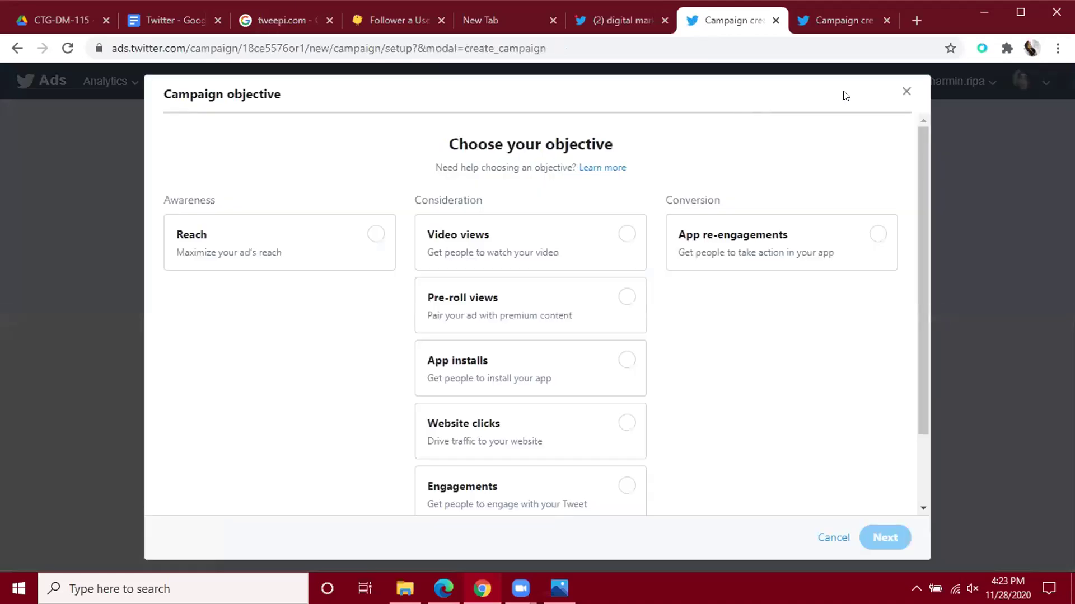
{"action": "left_click", "coordinate": [905, 92]}
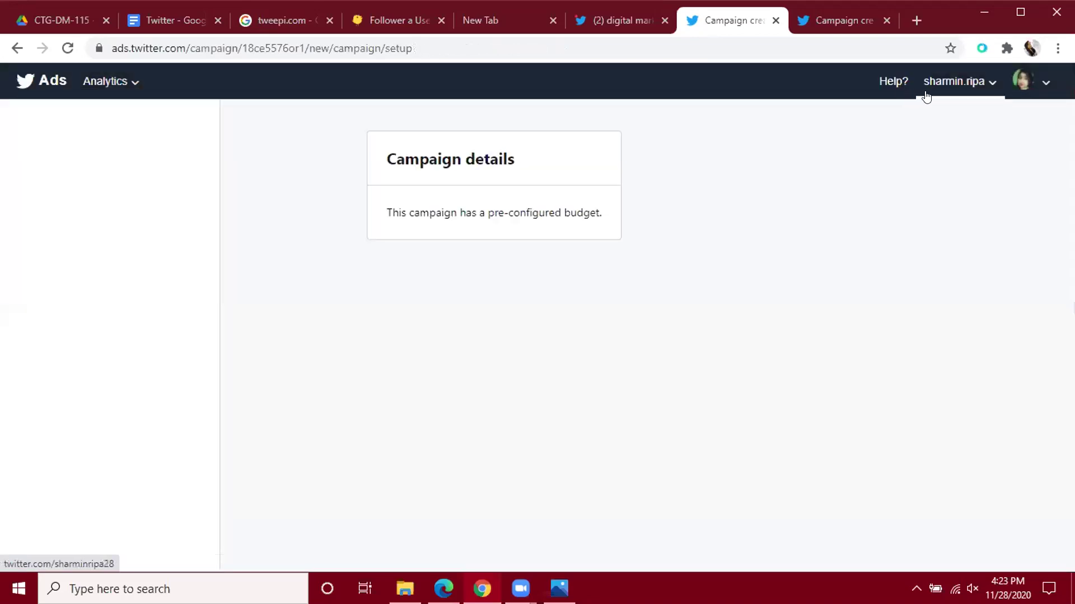
{"action": "left_click", "coordinate": [952, 84]}
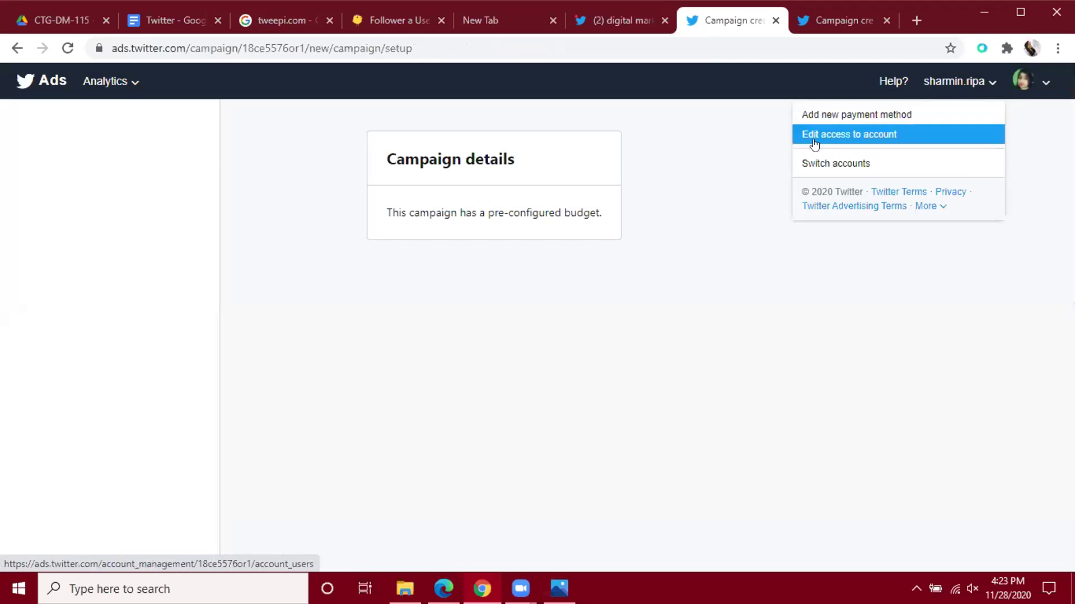
{"action": "left_click", "coordinate": [872, 136]}
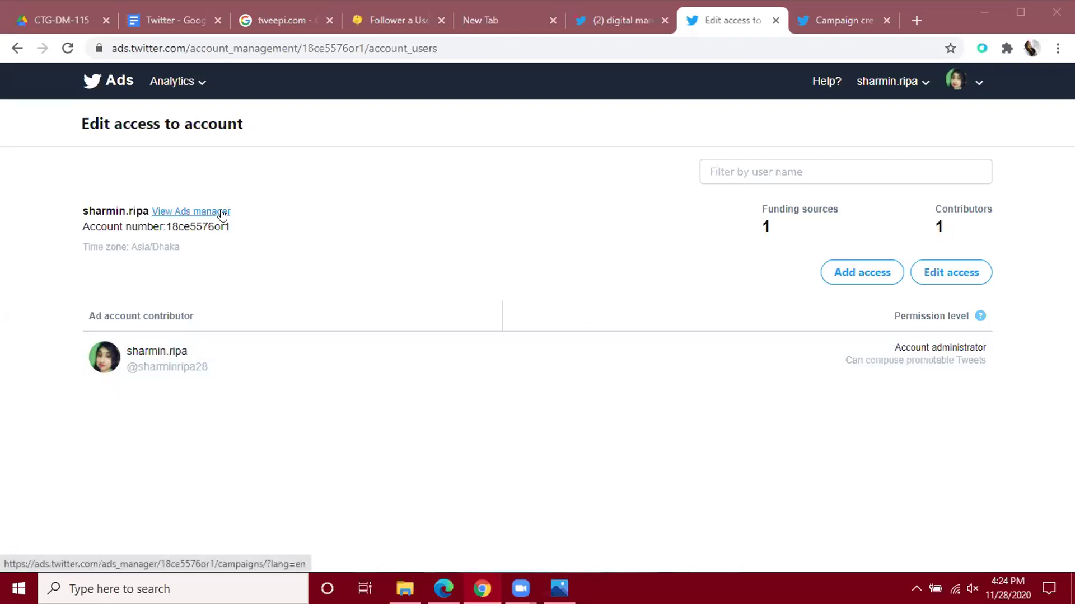
Open View Ads manager and scroll the campaigns dashboard, empty for the last 7 days.
{"action": "left_click", "coordinate": [199, 214]}
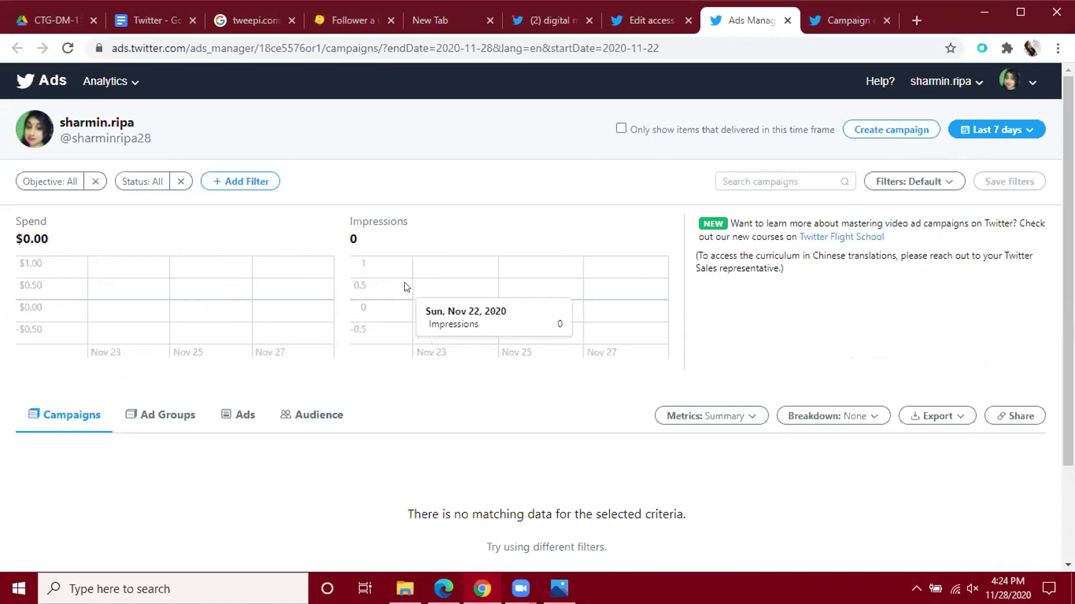
{"action": "scroll", "coordinate": [406, 287], "scroll_direction": "down", "scroll_amount": 2}
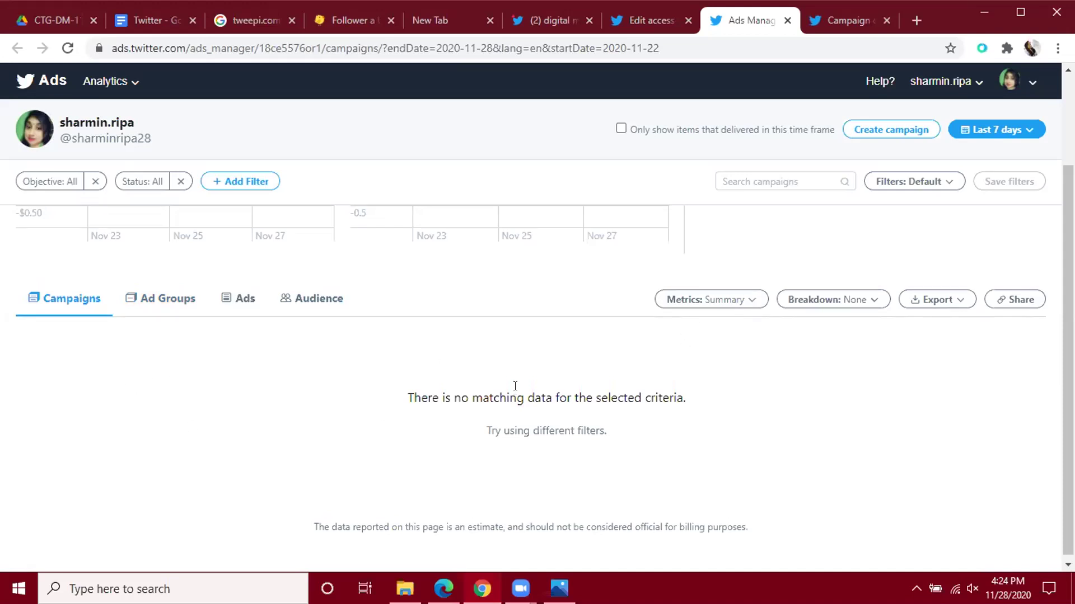
{"action": "scroll", "coordinate": [515, 386], "scroll_direction": "up", "scroll_amount": 2}
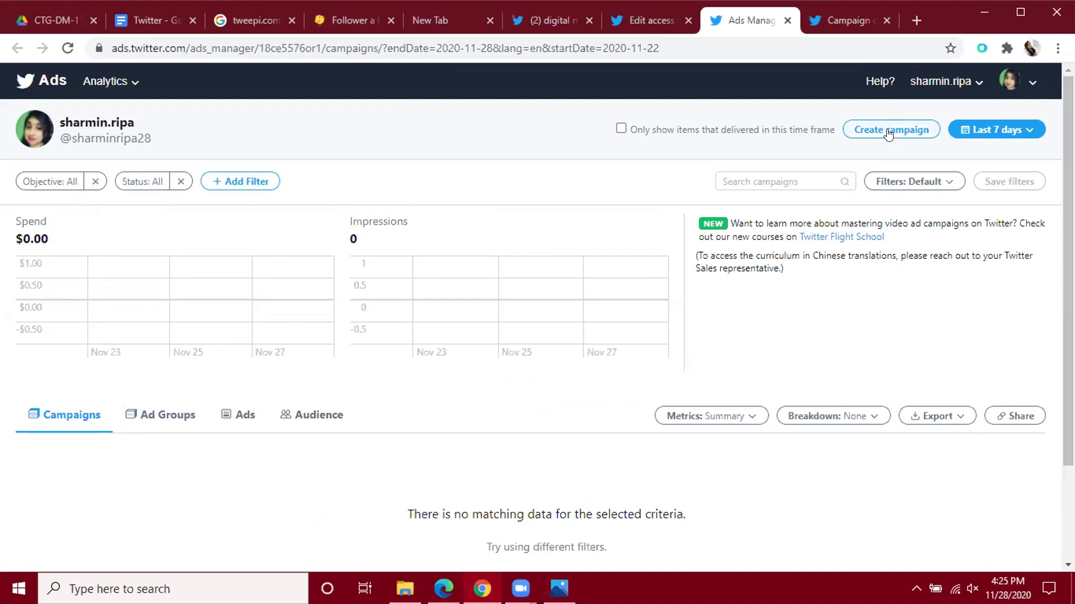
Dismiss the objective chooser on the campaign tab, then check Edit access and Ads Manager tabs.
{"action": "left_click", "coordinate": [831, 15]}
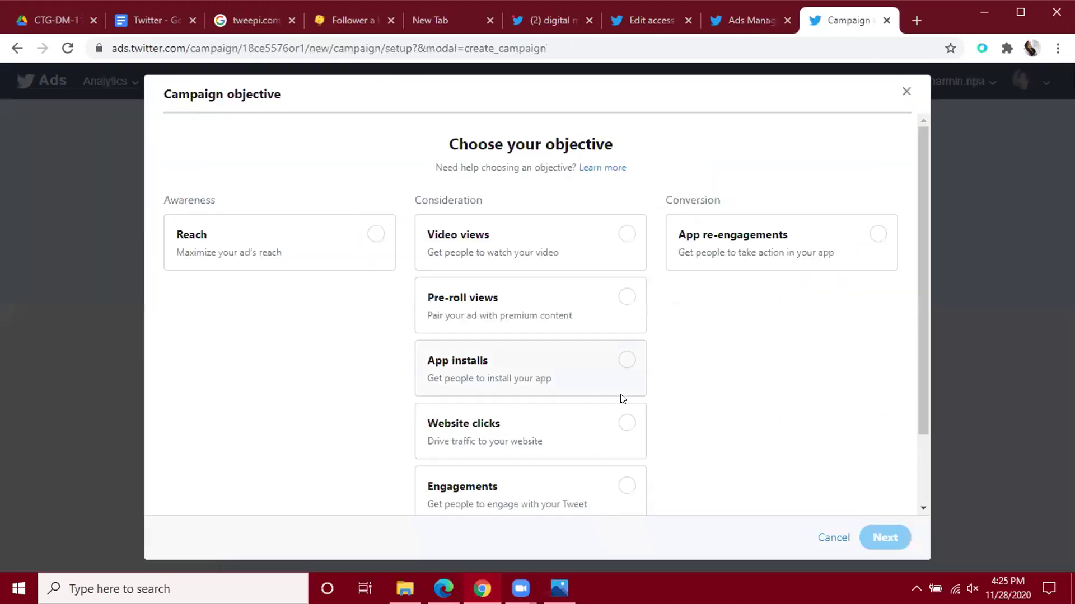
{"action": "left_click", "coordinate": [906, 92]}
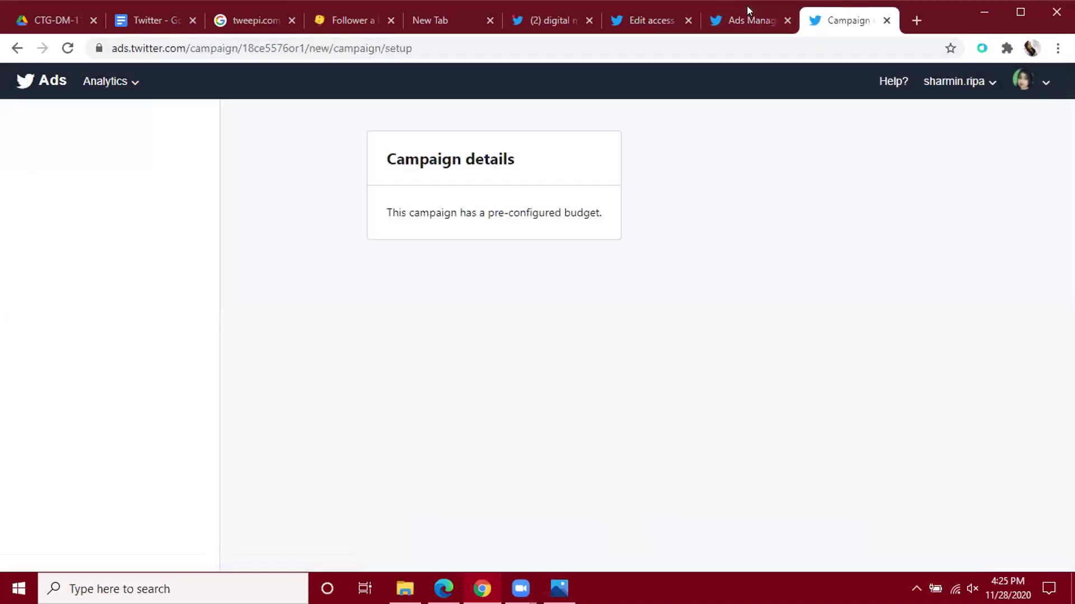
{"action": "left_click", "coordinate": [667, 15]}
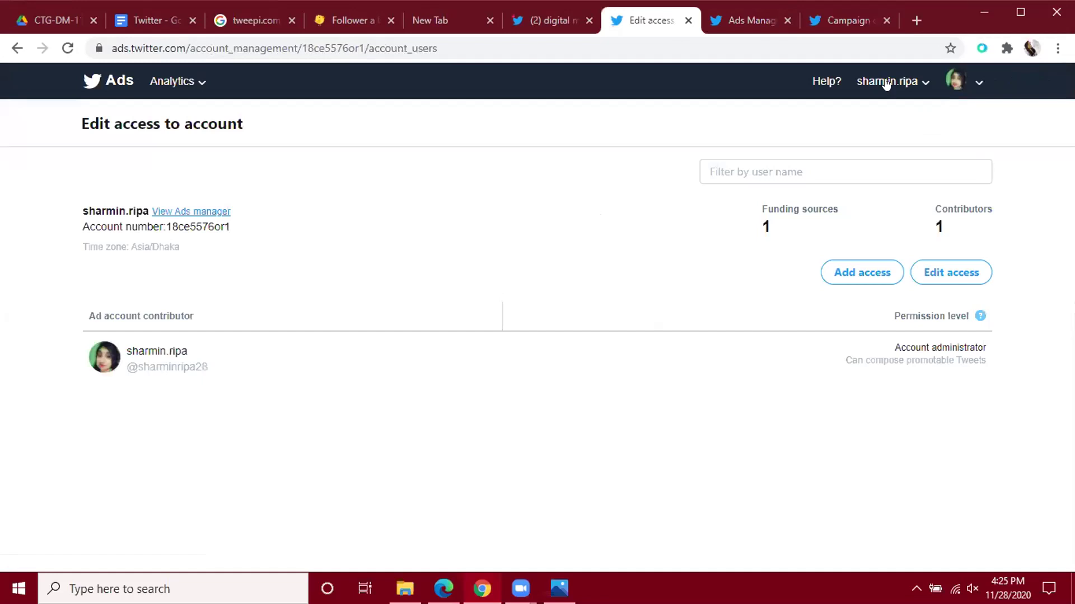
{"action": "left_click", "coordinate": [744, 19]}
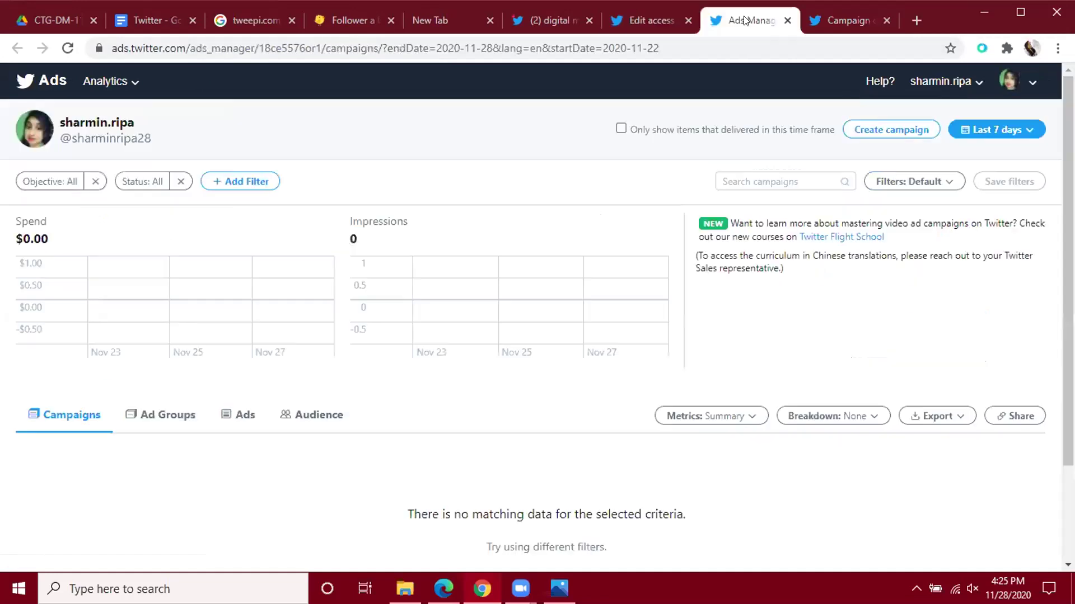
Start a new campaign, close the campaign page, and return to the campaigns dashboard.
{"action": "left_click", "coordinate": [888, 131]}
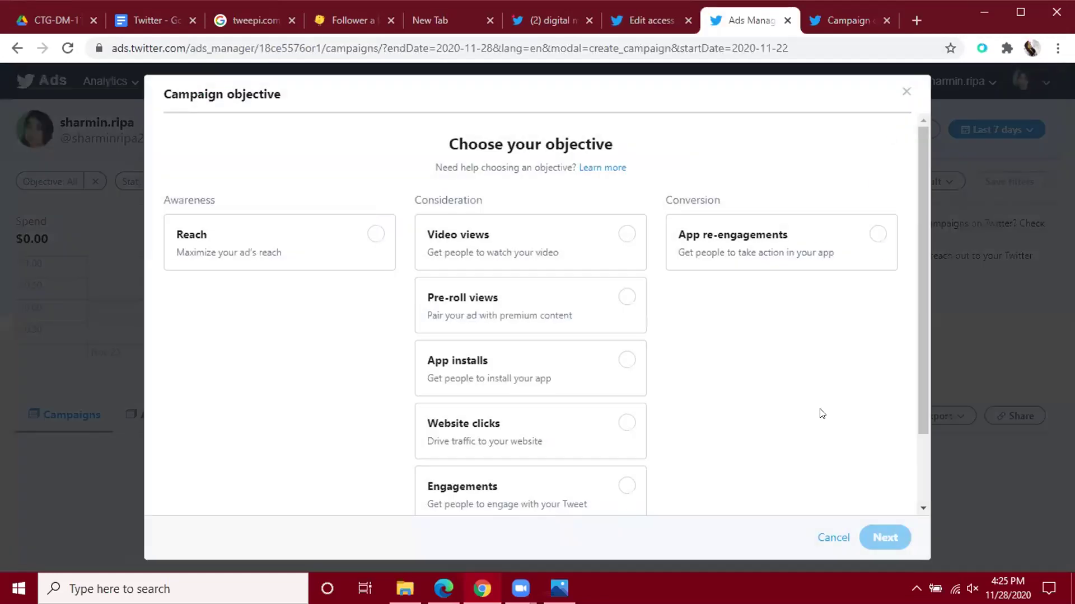
{"action": "left_click", "coordinate": [905, 91]}
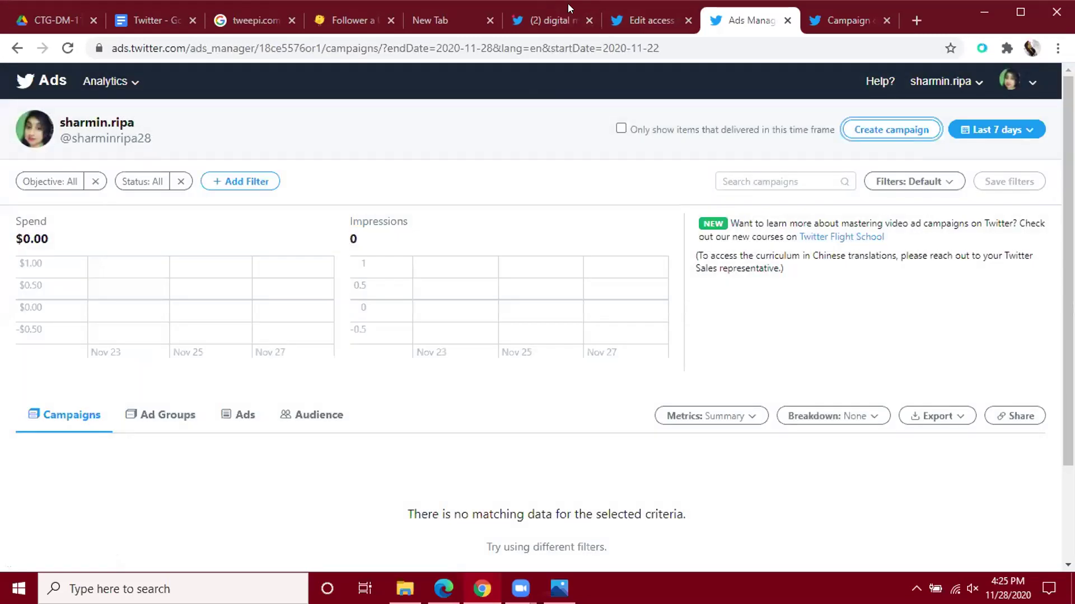
{"action": "left_click", "coordinate": [871, 20]}
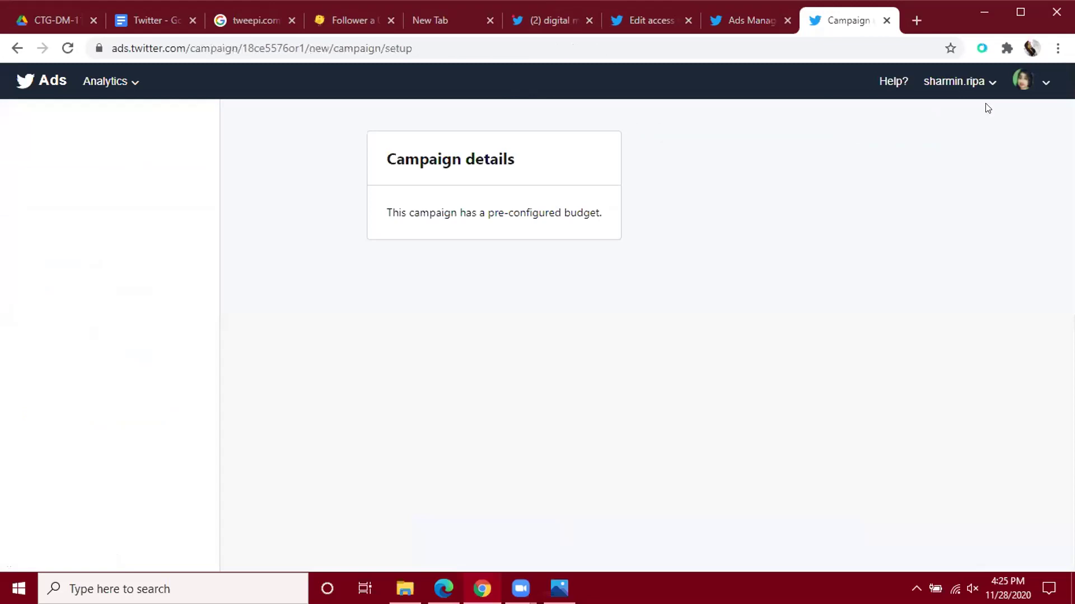
{"action": "left_click", "coordinate": [886, 19]}
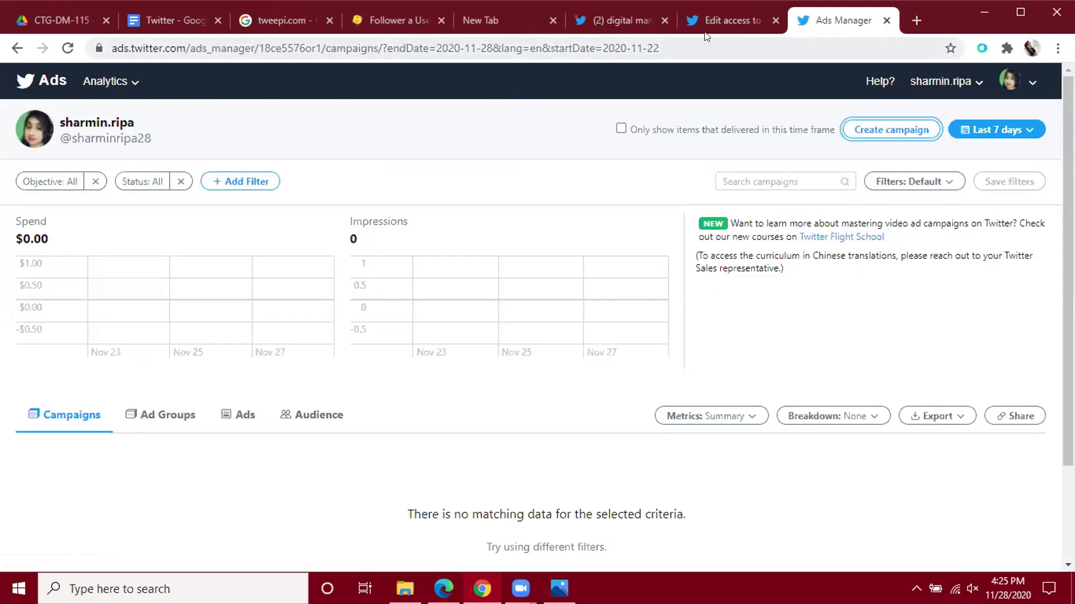
{"action": "left_click", "coordinate": [709, 20]}
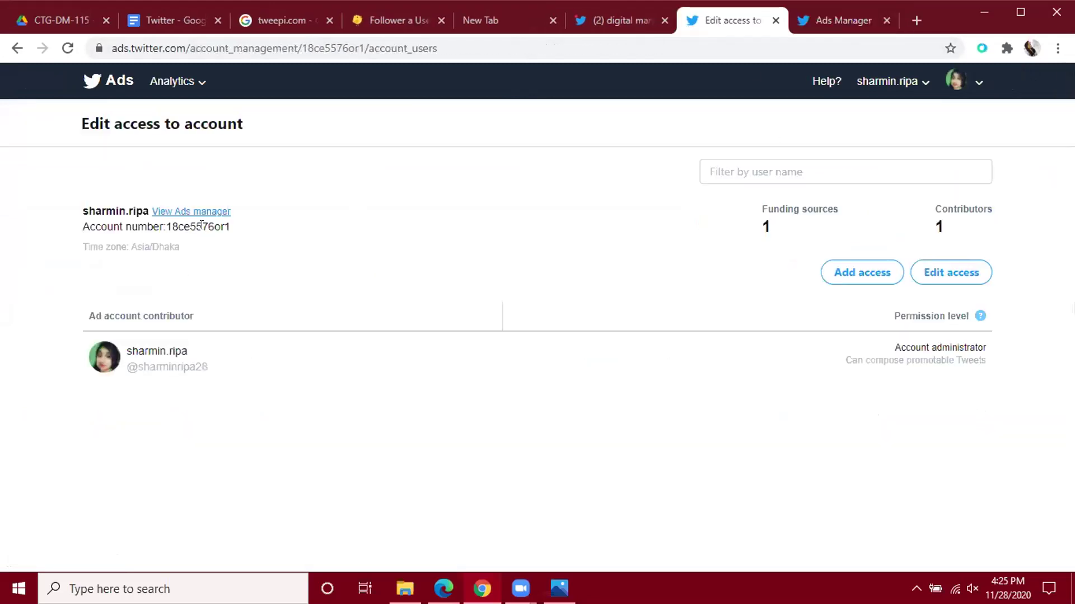
{"action": "left_click", "coordinate": [823, 20]}
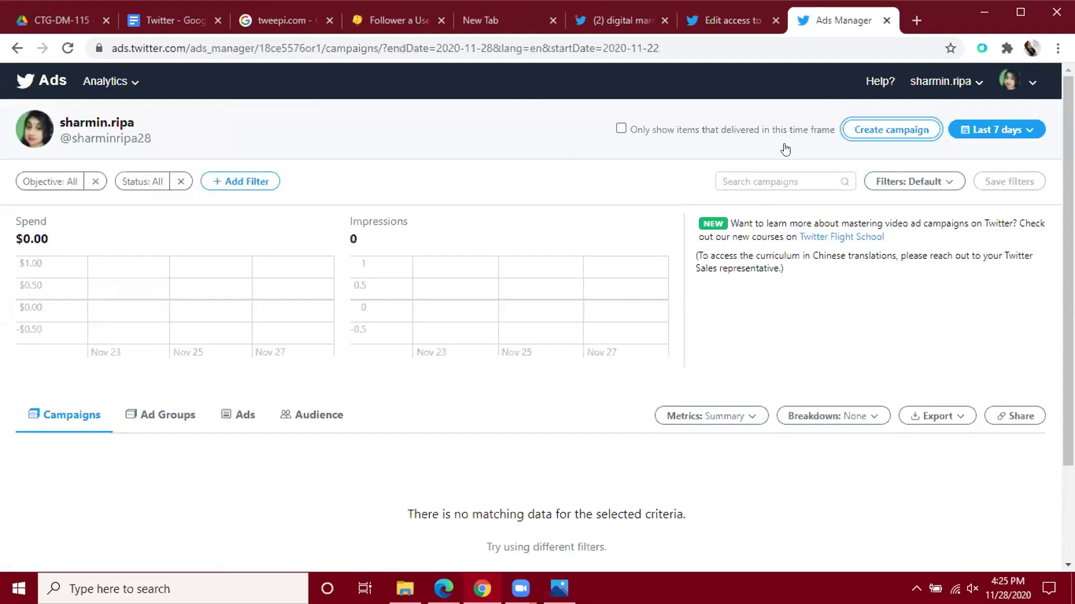
Switch to the account access page and begin editing the existing contributors' permissions.
{"action": "left_click", "coordinate": [720, 13]}
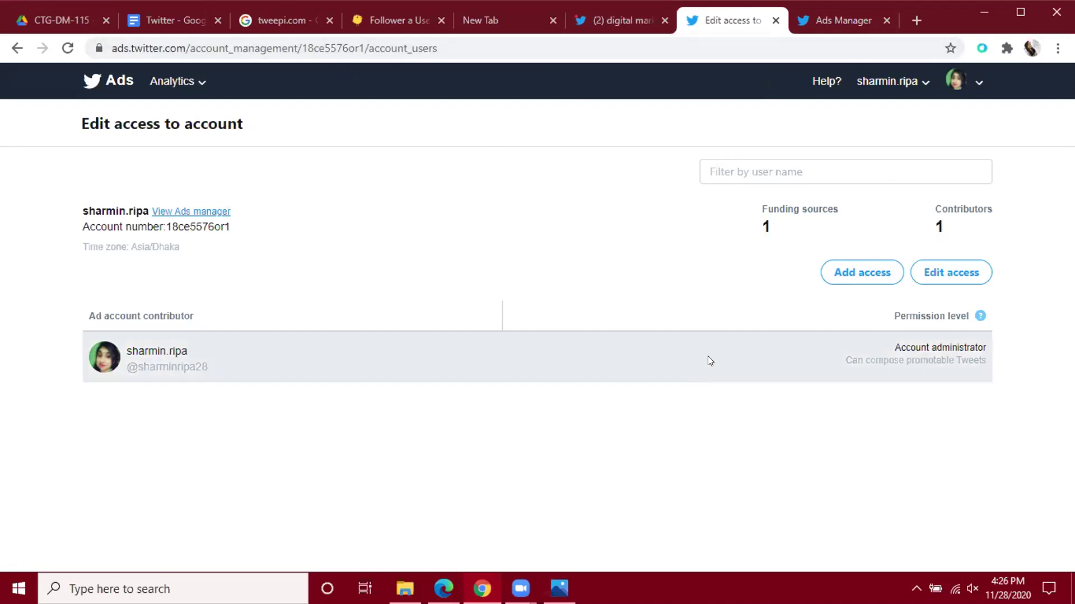
{"action": "left_click", "coordinate": [929, 282]}
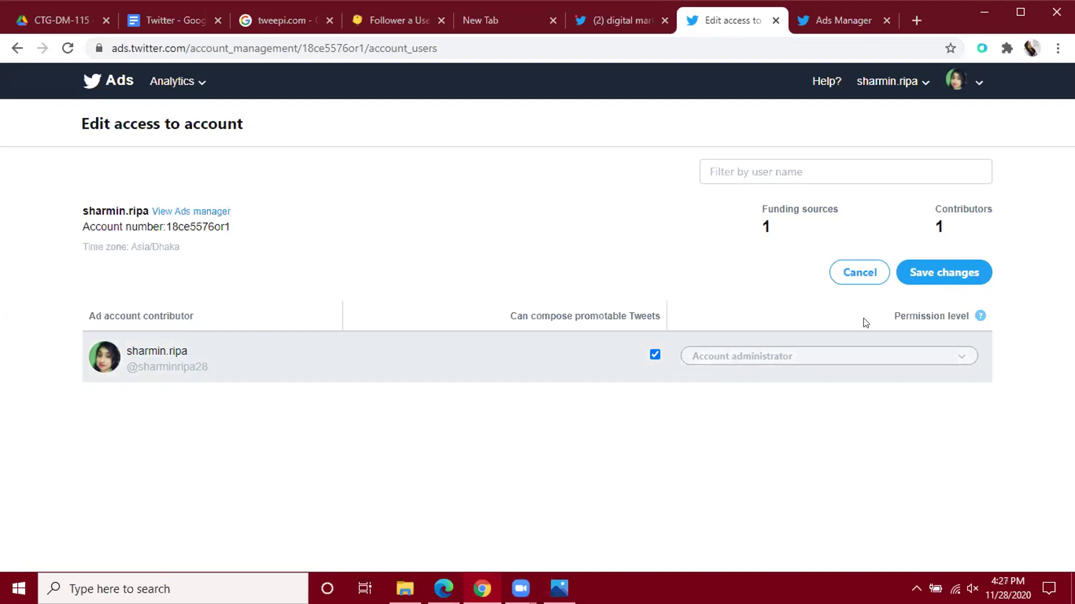
Abandon the permission edits without changes and open the Add access form for a new contributor.
{"action": "left_click", "coordinate": [855, 274]}
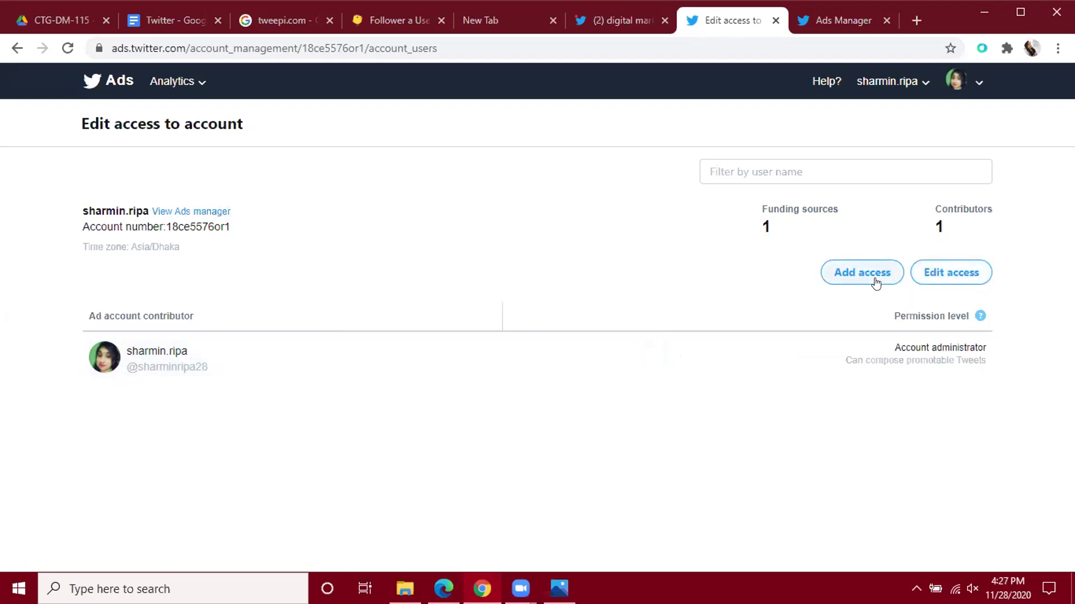
{"action": "left_click", "coordinate": [934, 273]}
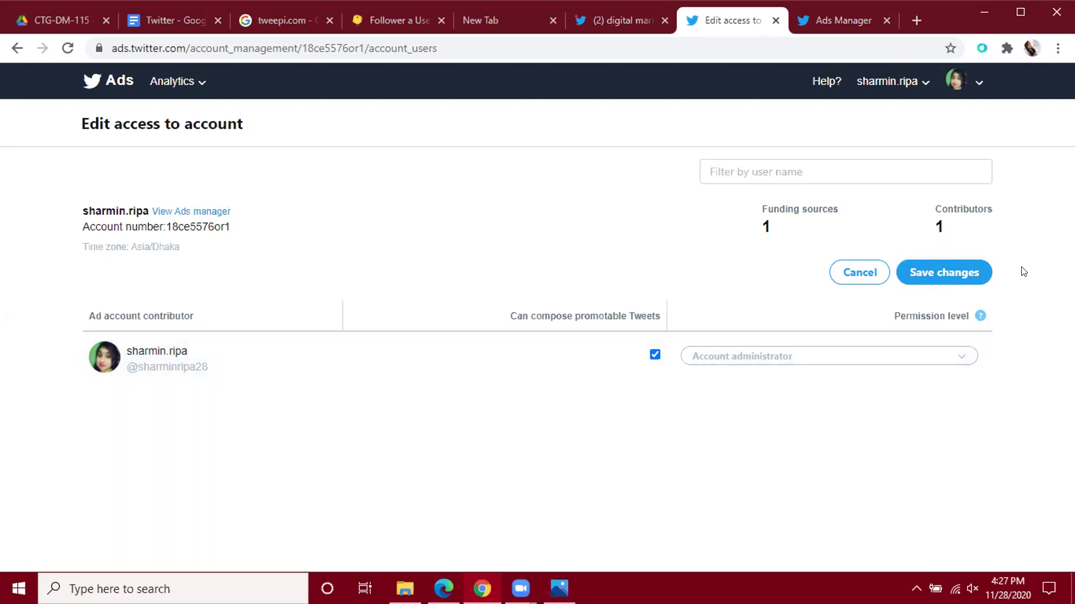
{"action": "left_click", "coordinate": [852, 278]}
{"action": "left_click", "coordinate": [852, 278]}
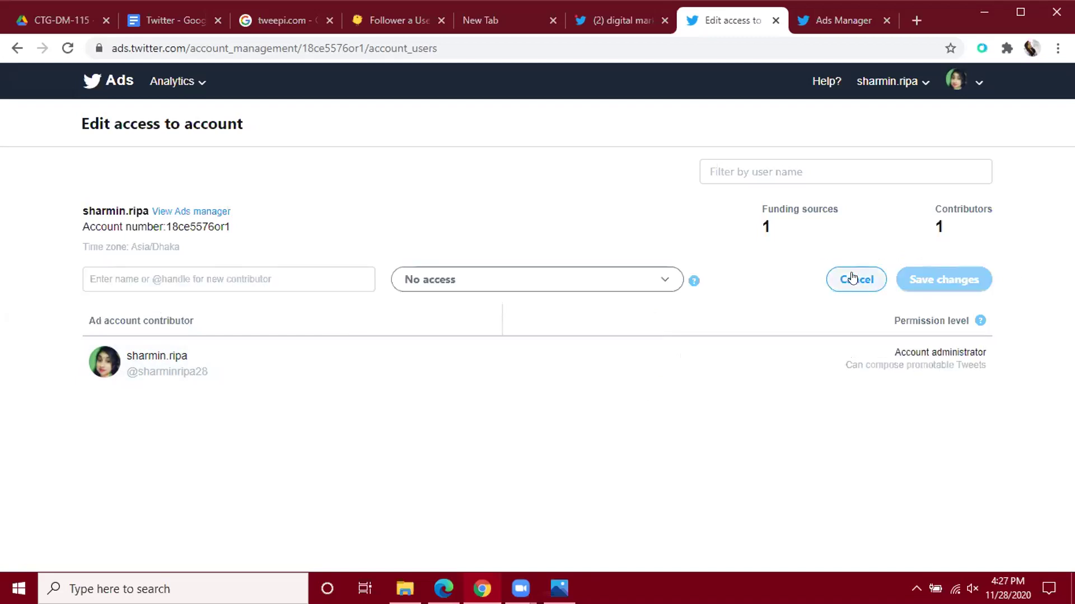
{"action": "left_click", "coordinate": [212, 278]}
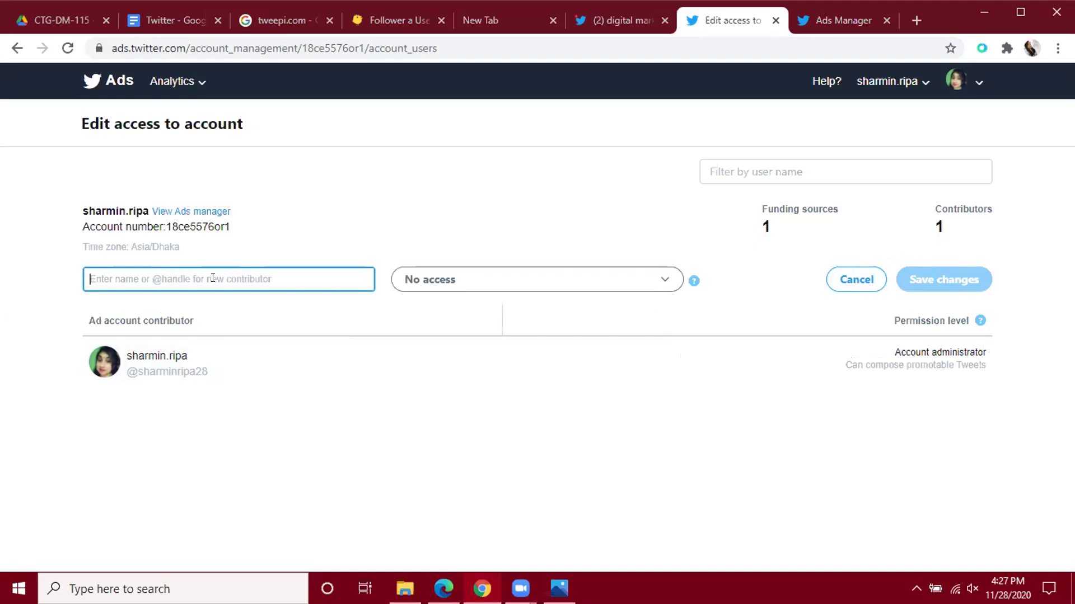
{"action": "type", "text": "oly"}
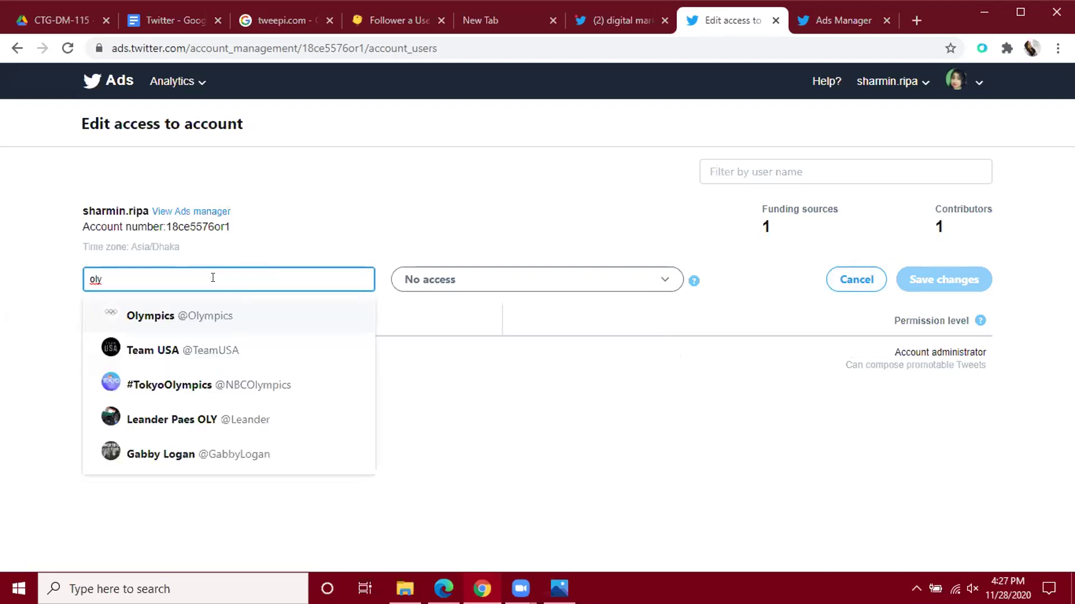
{"action": "key", "text": "BackSpace"}
{"action": "key", "text": "BackSpace"}
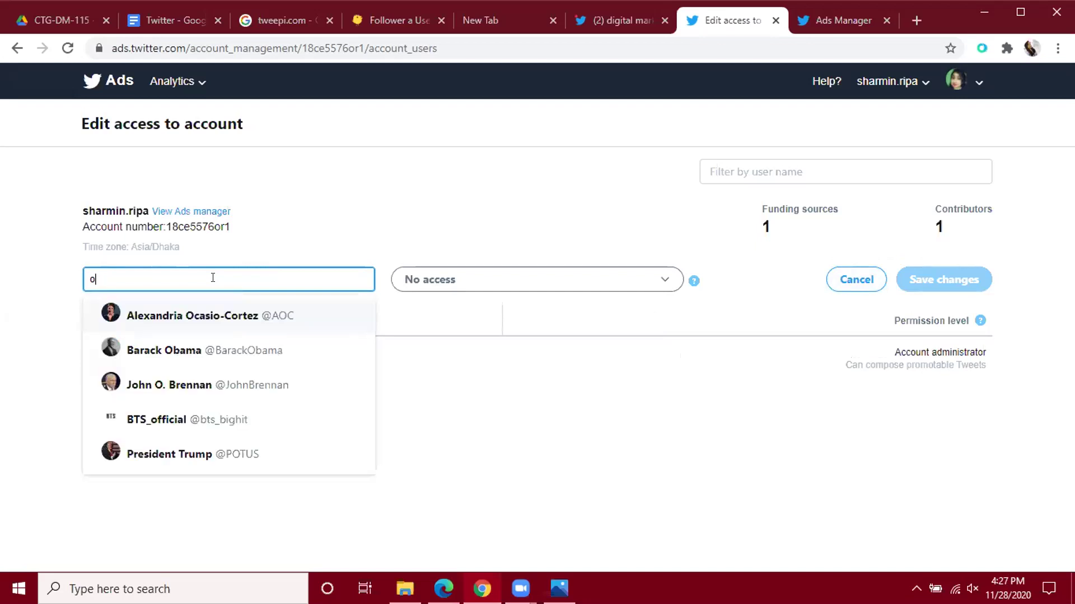
{"action": "type", "text": "l"}
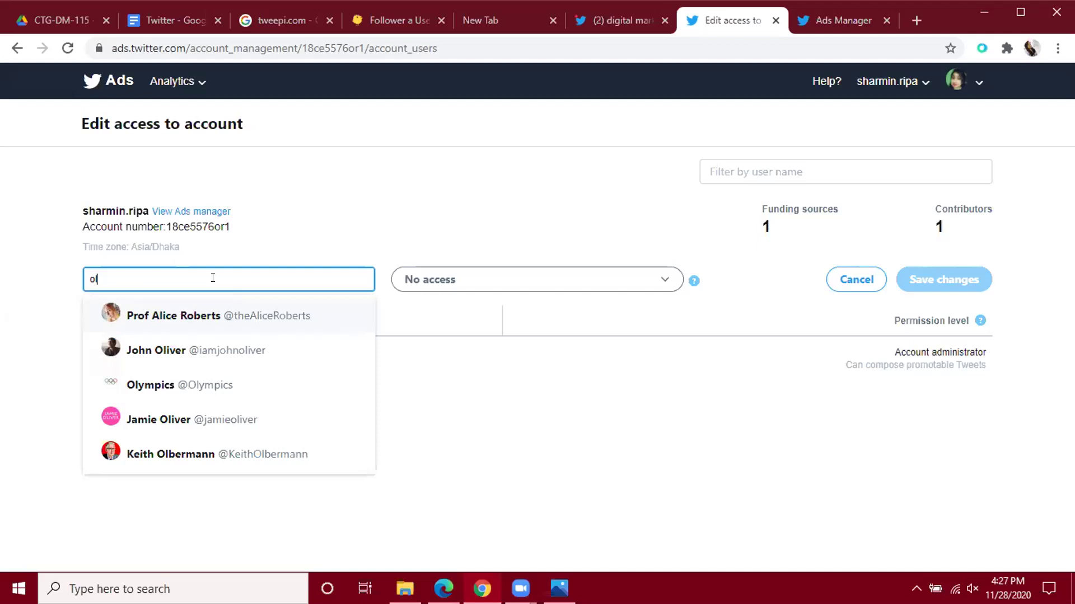
{"action": "key", "text": "BackSpace"}
{"action": "key", "text": "BackSpace"}
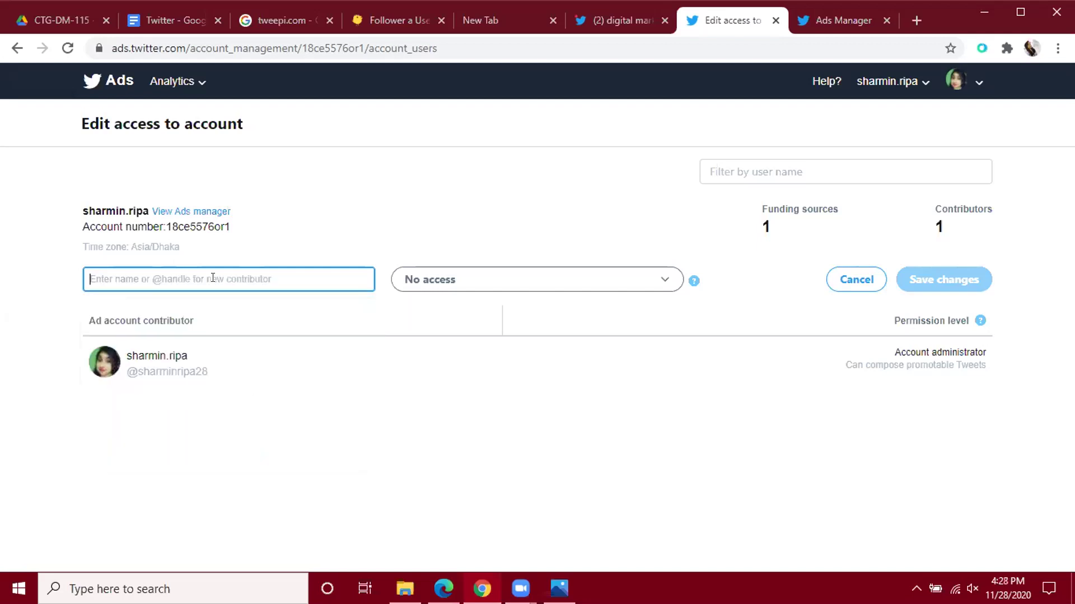
Enter the intended person's name in the contributor field and pick their account from the suggestions.
{"action": "type", "text": "arif"}
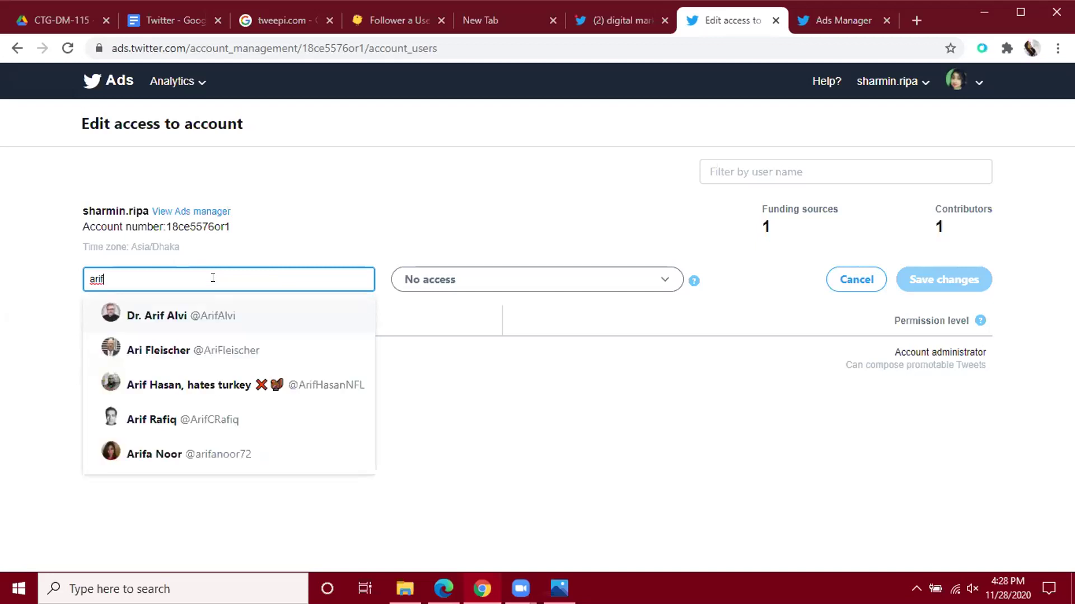
{"action": "key", "text": "BackSpace"}
{"action": "key", "text": "BackSpace"}
{"action": "key", "text": "BackSpace"}
{"action": "key", "text": "BackSpace"}
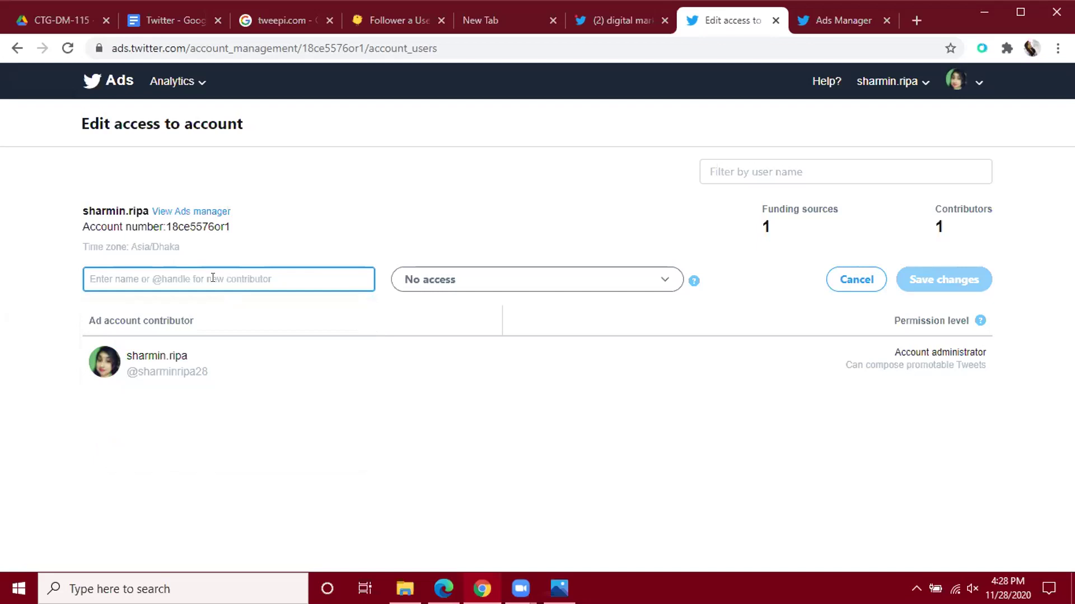
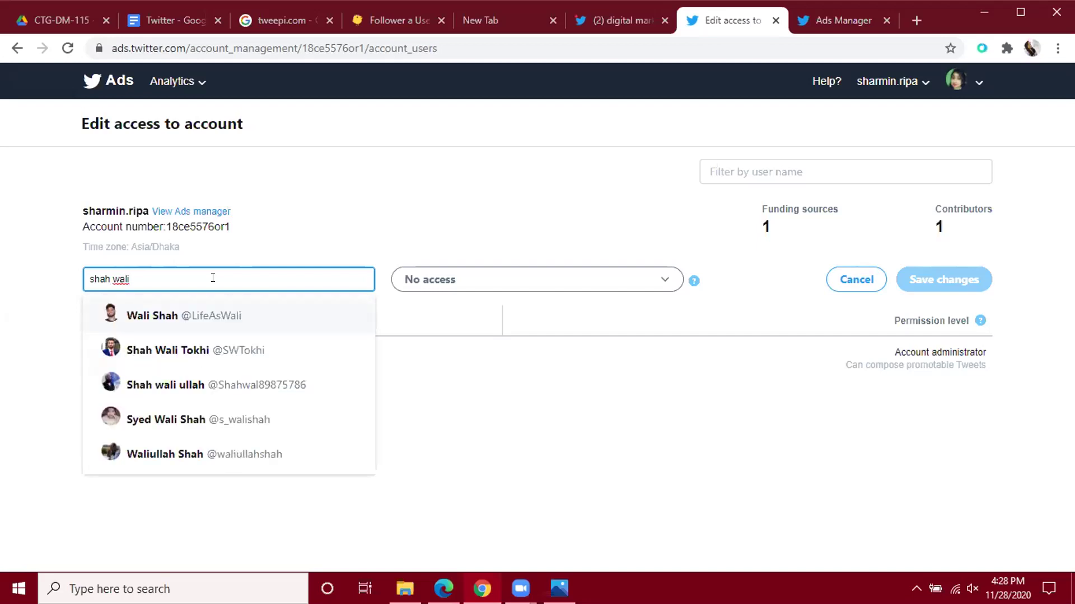
{"action": "left_click", "coordinate": [181, 385]}
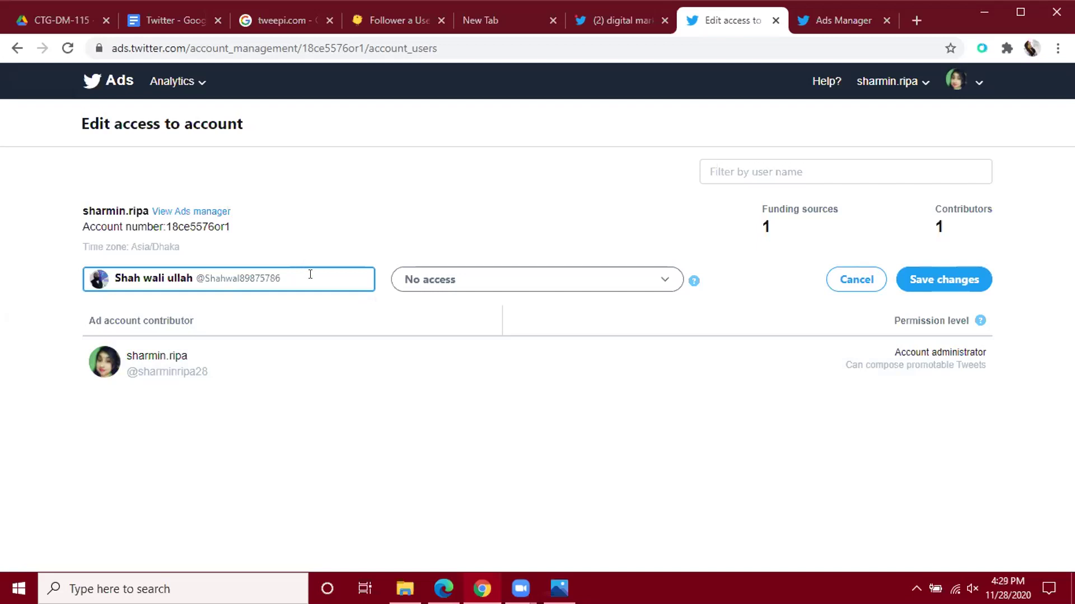
{"action": "left_click", "coordinate": [632, 16]}
Go from notifications to the account's own profile and open its Followers list.
{"action": "left_click", "coordinate": [125, 200]}
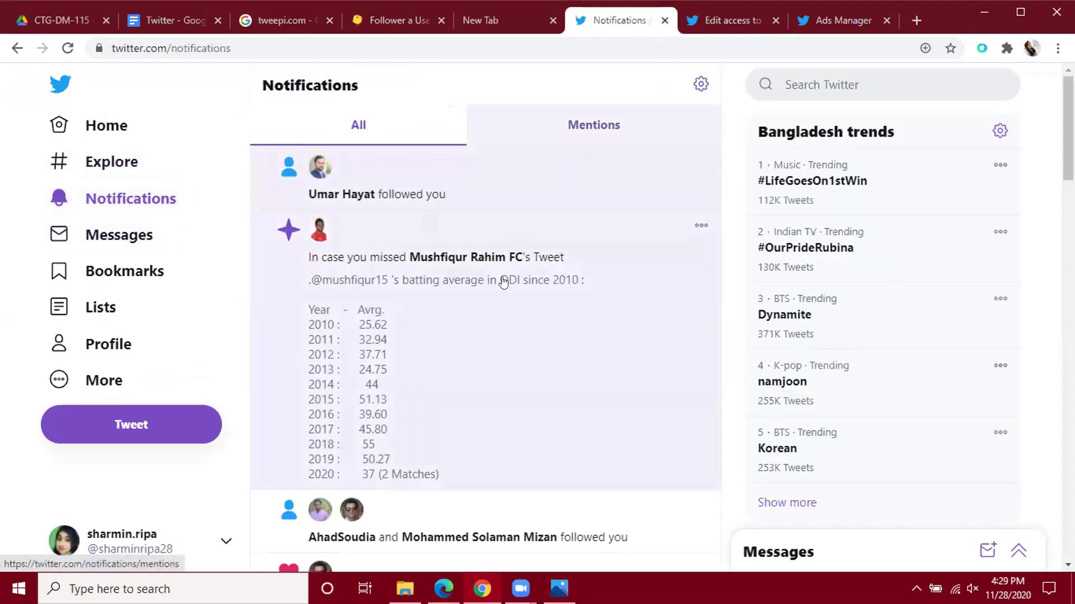
{"action": "scroll", "coordinate": [503, 283], "scroll_direction": "down", "scroll_amount": 2}
{"action": "scroll", "coordinate": [503, 282], "scroll_direction": "up", "scroll_amount": 2}
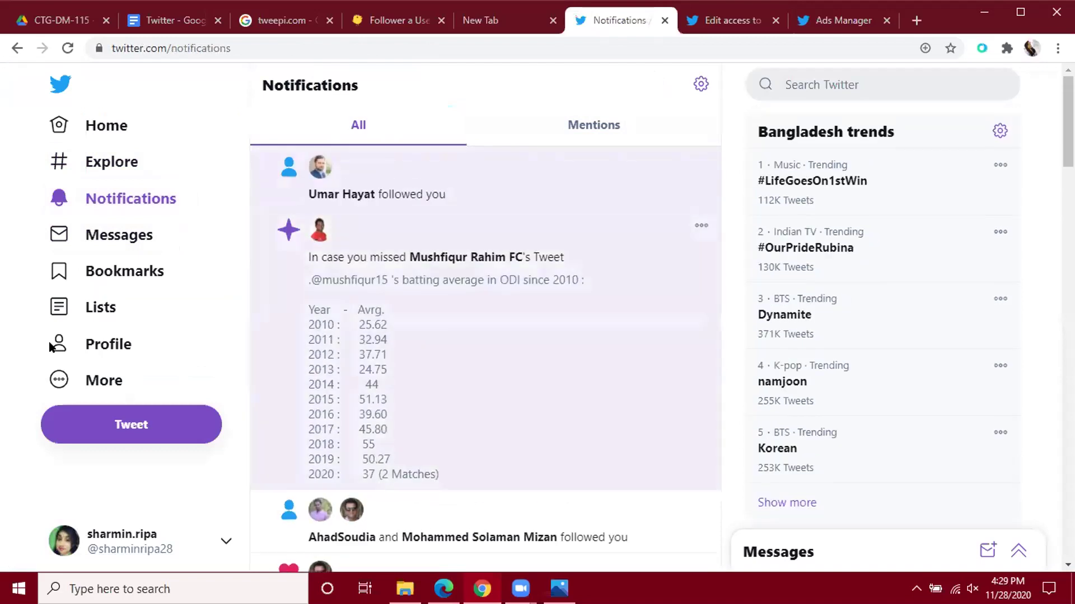
{"action": "left_click", "coordinate": [110, 343]}
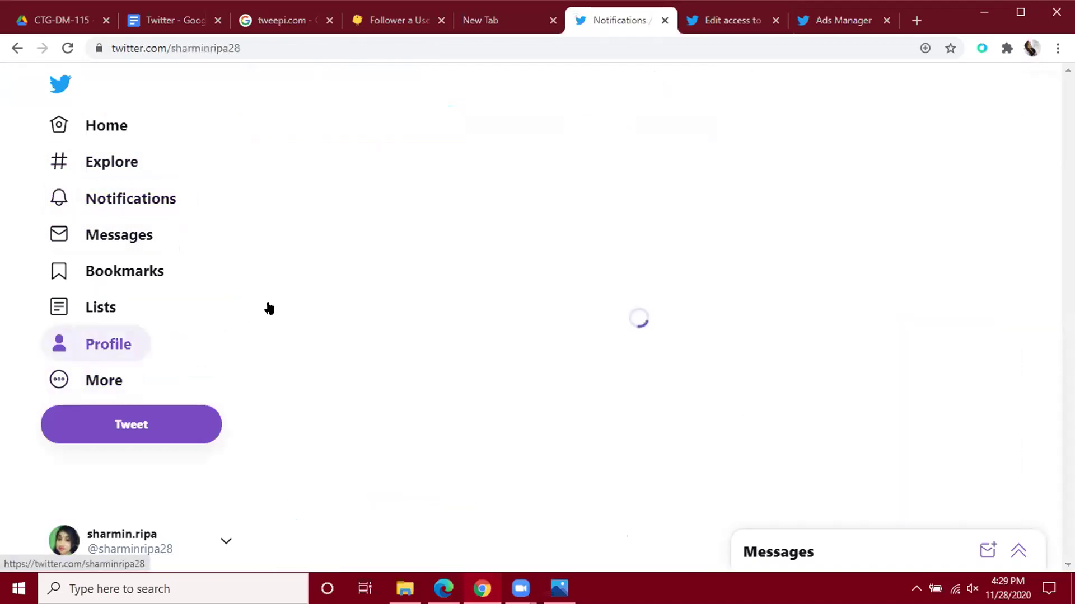
{"action": "scroll", "coordinate": [522, 322], "scroll_direction": "down", "scroll_amount": 2}
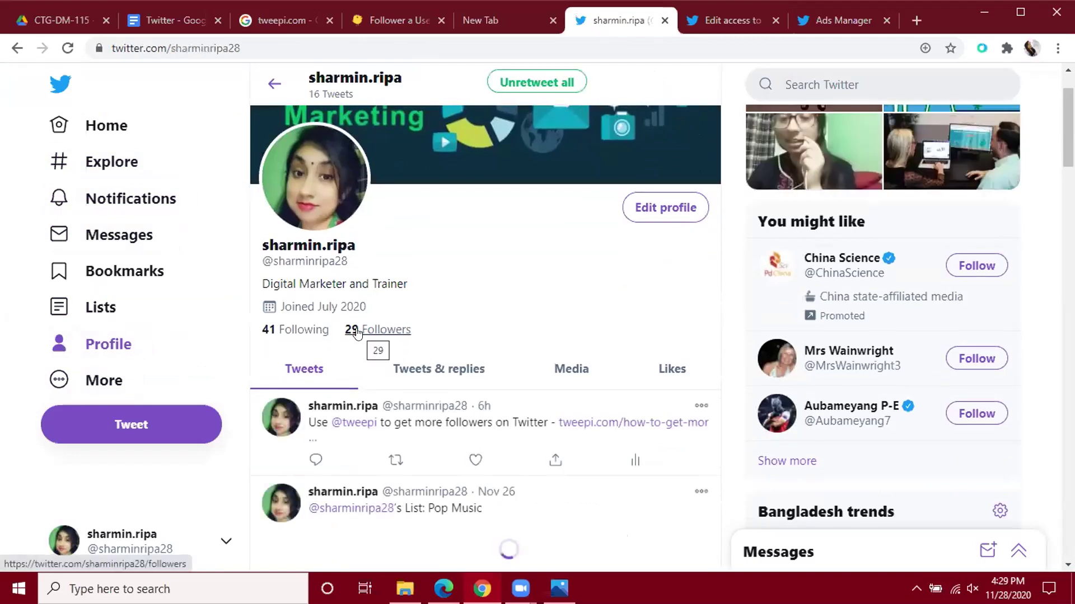
{"action": "left_click", "coordinate": [357, 332]}
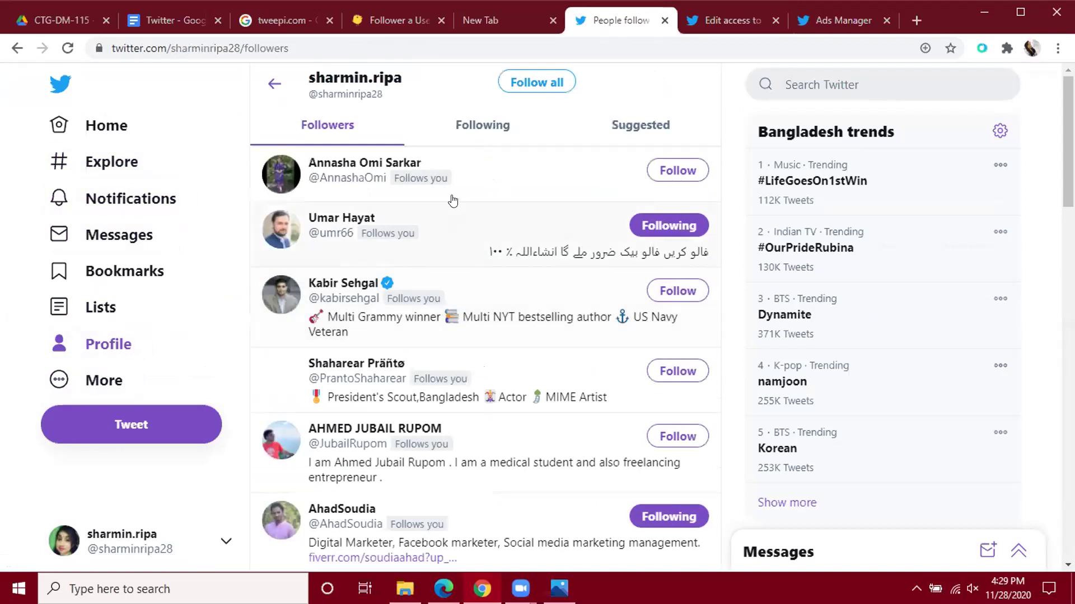
Open the follower's profile in a new tab, view it, then return to the access page.
{"action": "scroll", "coordinate": [507, 339], "scroll_direction": "down", "scroll_amount": 3}
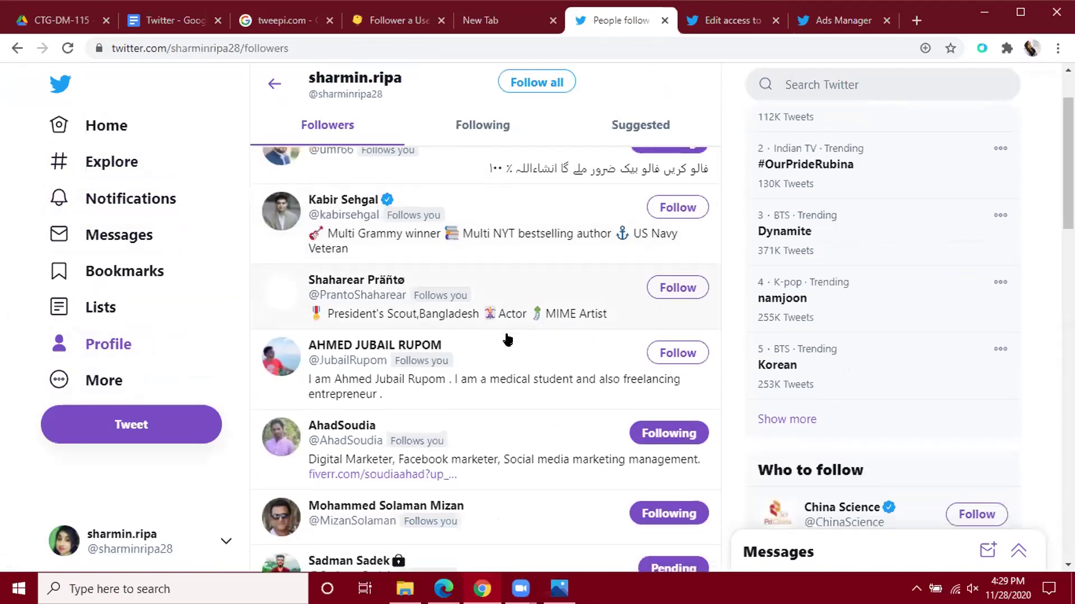
{"action": "scroll", "coordinate": [507, 339], "scroll_direction": "down", "scroll_amount": 1}
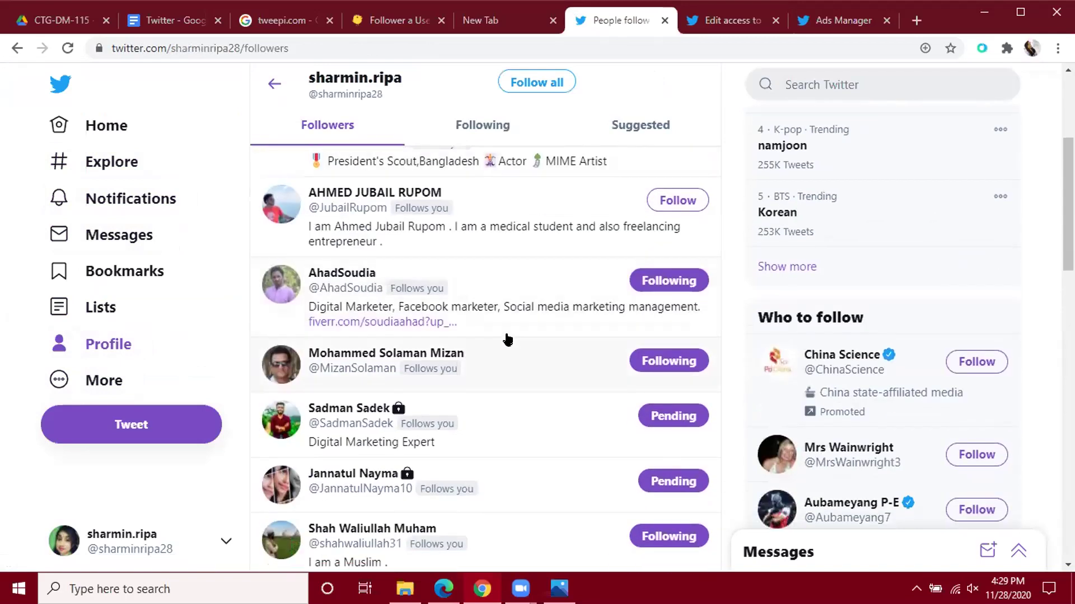
{"action": "scroll", "coordinate": [506, 338], "scroll_direction": "down", "scroll_amount": 1}
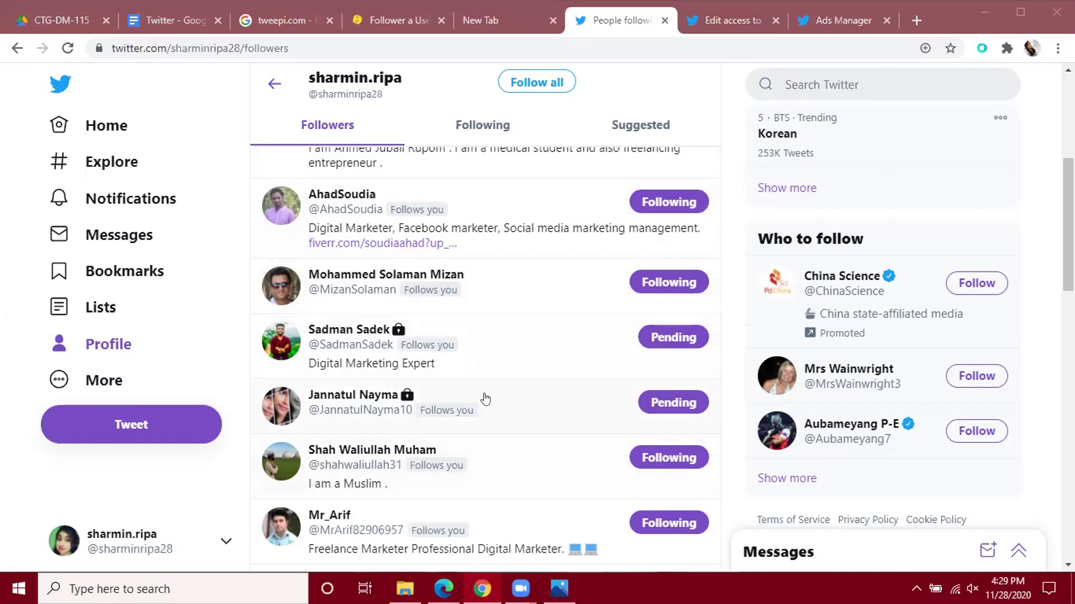
{"action": "scroll", "coordinate": [483, 400], "scroll_direction": "down", "scroll_amount": 1}
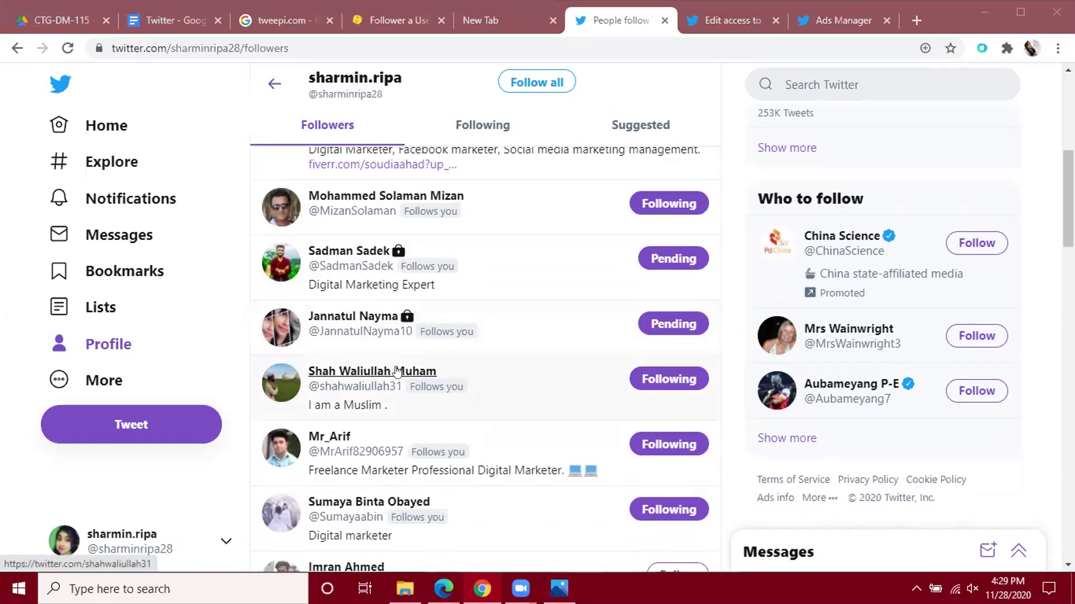
{"action": "mouse_move", "coordinate": [397, 371]}
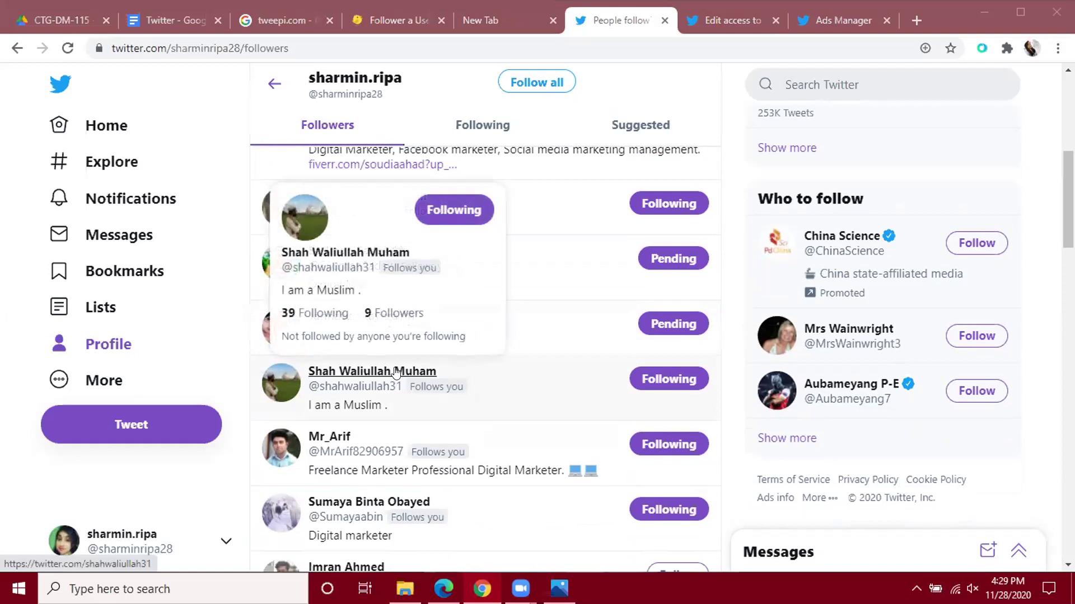
{"action": "right_click", "coordinate": [398, 372]}
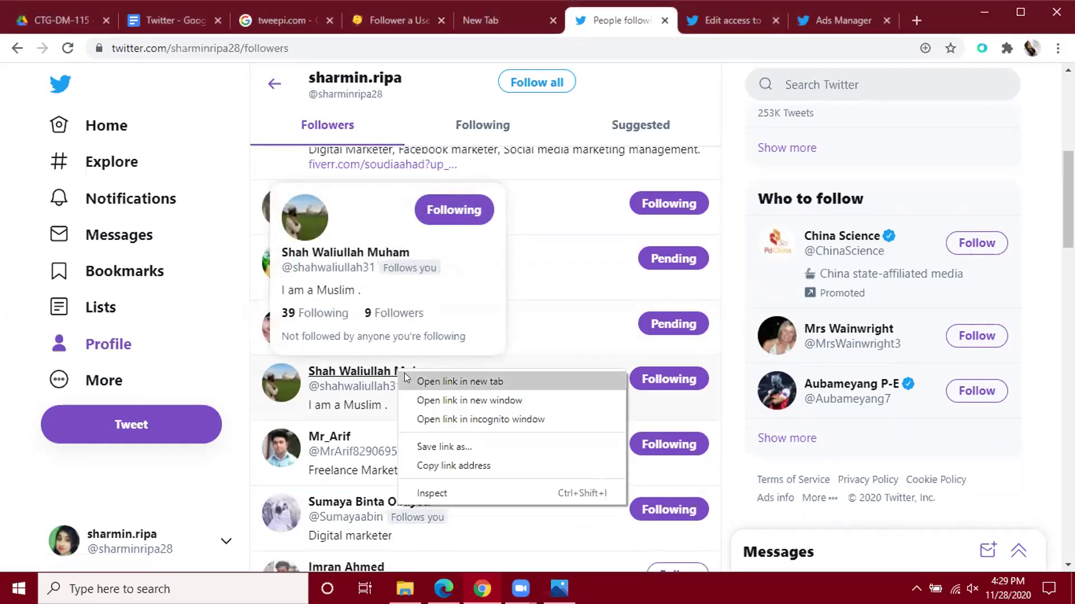
{"action": "left_click", "coordinate": [443, 378]}
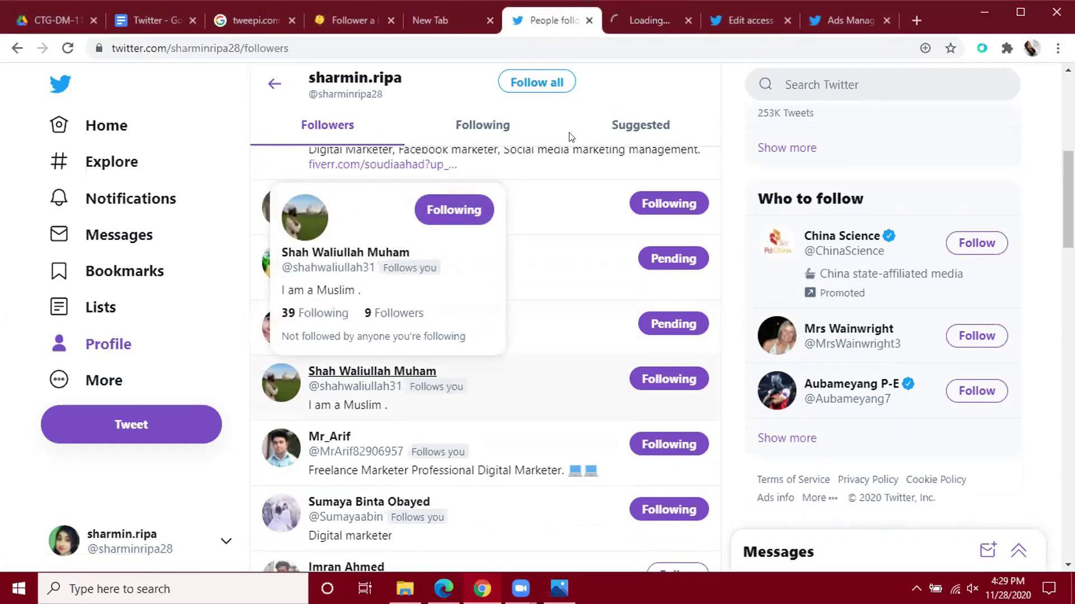
{"action": "left_click", "coordinate": [641, 19]}
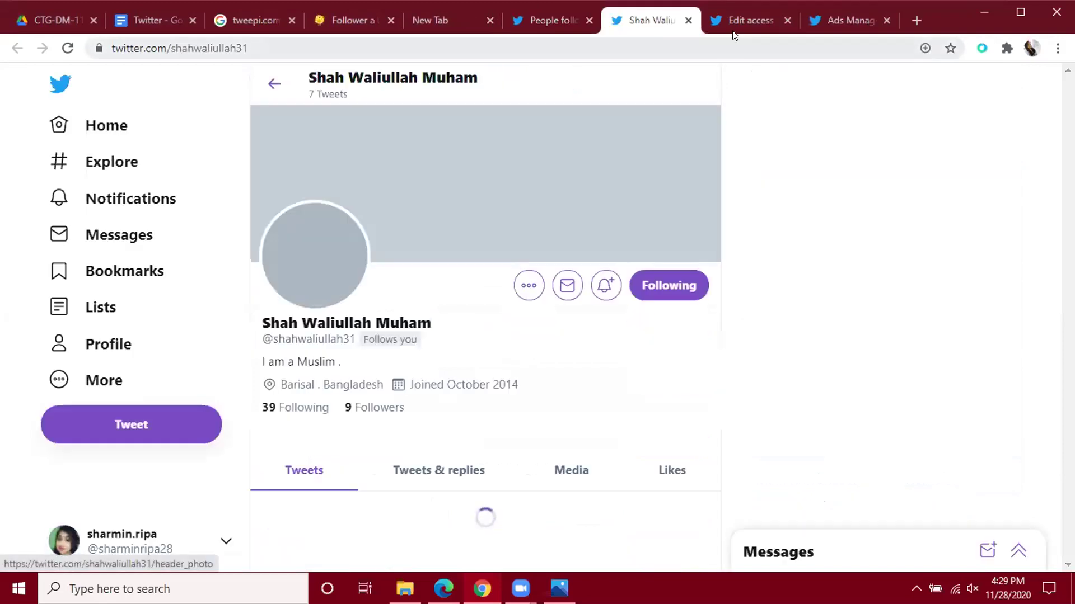
{"action": "left_click", "coordinate": [739, 21]}
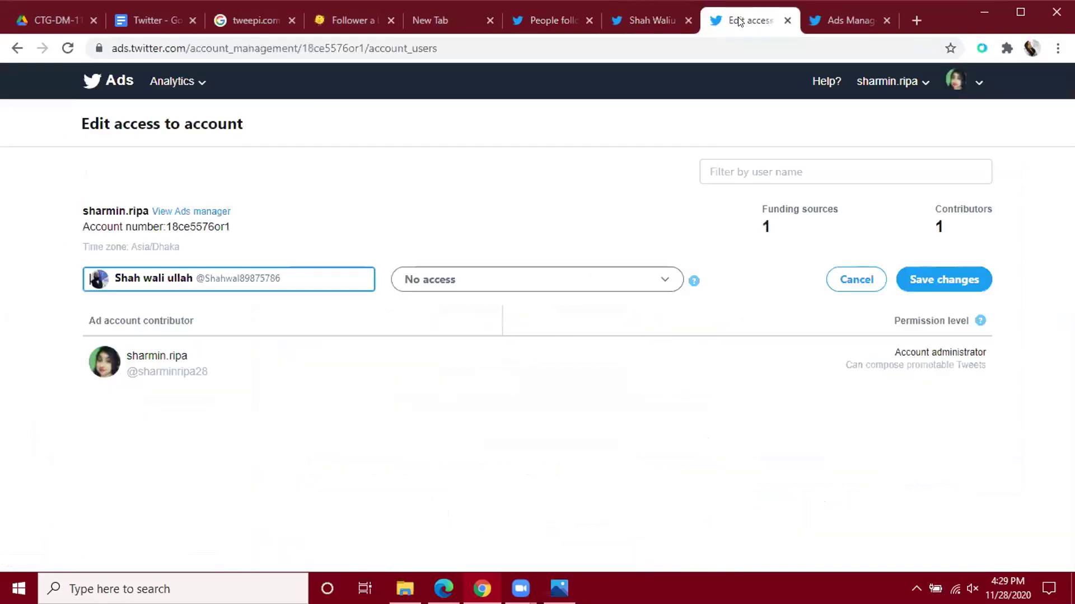
Cancel the wrong contributor, restart Add access, and copy the follower's handle from their profile.
{"action": "left_click", "coordinate": [309, 275]}
{"action": "left_click", "coordinate": [867, 282]}
{"action": "left_click", "coordinate": [860, 272]}
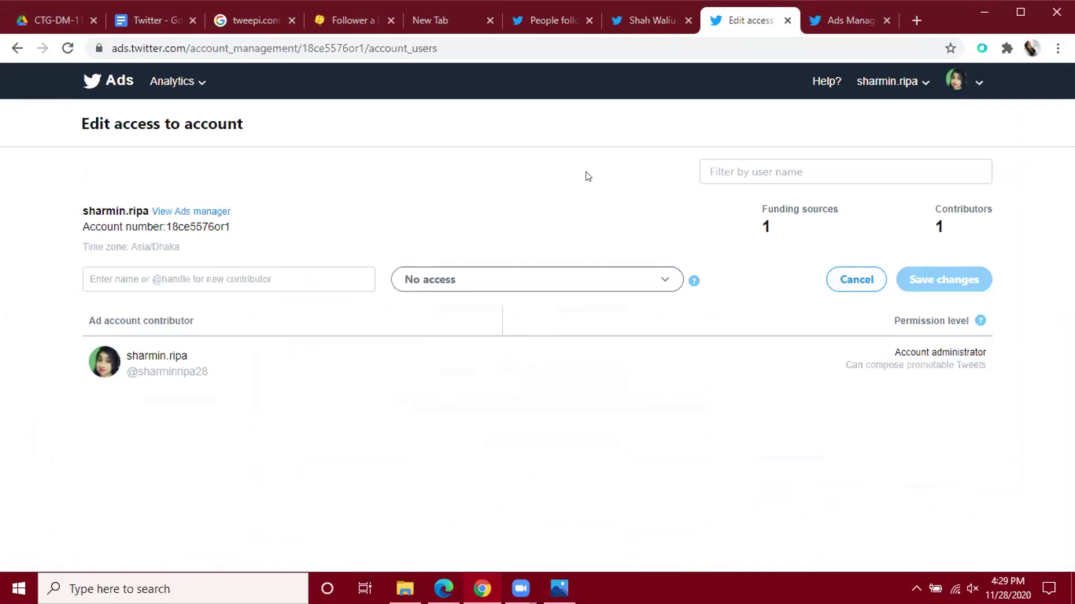
{"action": "left_click", "coordinate": [649, 20]}
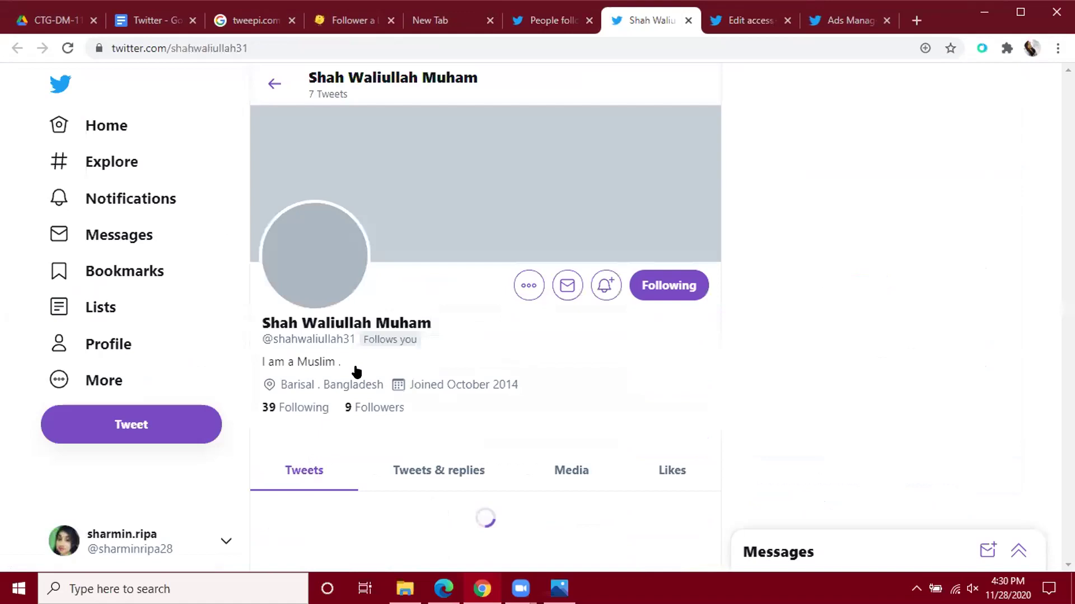
{"action": "left_click_drag", "start_coordinate": [356, 339], "coordinate": [284, 339]}
{"action": "left_click", "coordinate": [258, 338]}
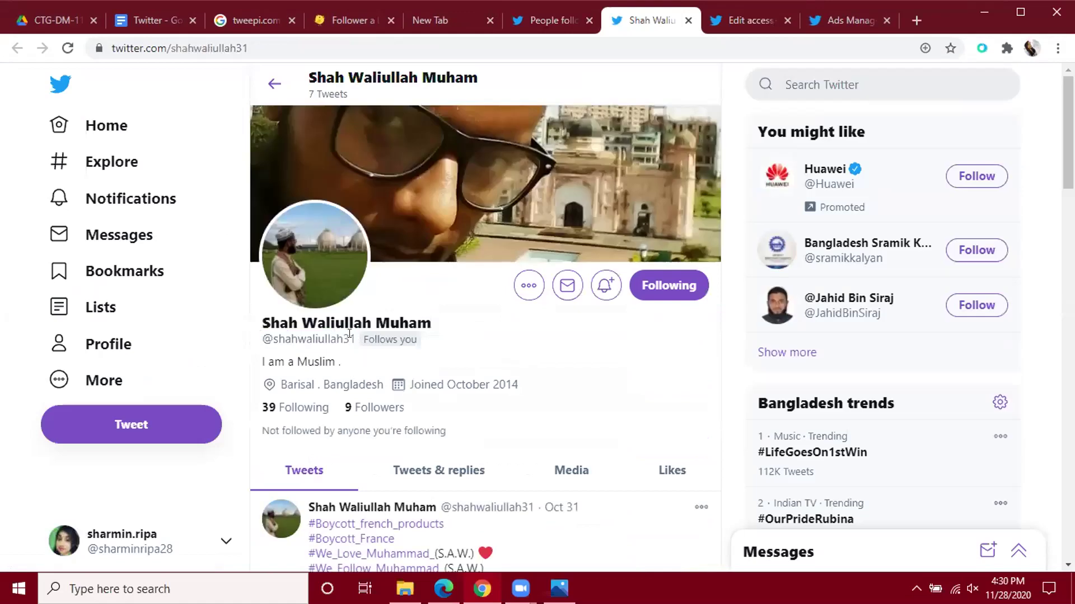
{"action": "mouse_move", "coordinate": [350, 336]}
{"action": "left_mouse_down"}
{"action": "mouse_move", "coordinate": [261, 338]}
{"action": "mouse_move", "coordinate": [282, 327]}
{"action": "mouse_move", "coordinate": [350, 340]}
{"action": "left_mouse_up"}
{"action": "key", "text": "ctrl+c"}
{"action": "left_click", "coordinate": [261, 338]}
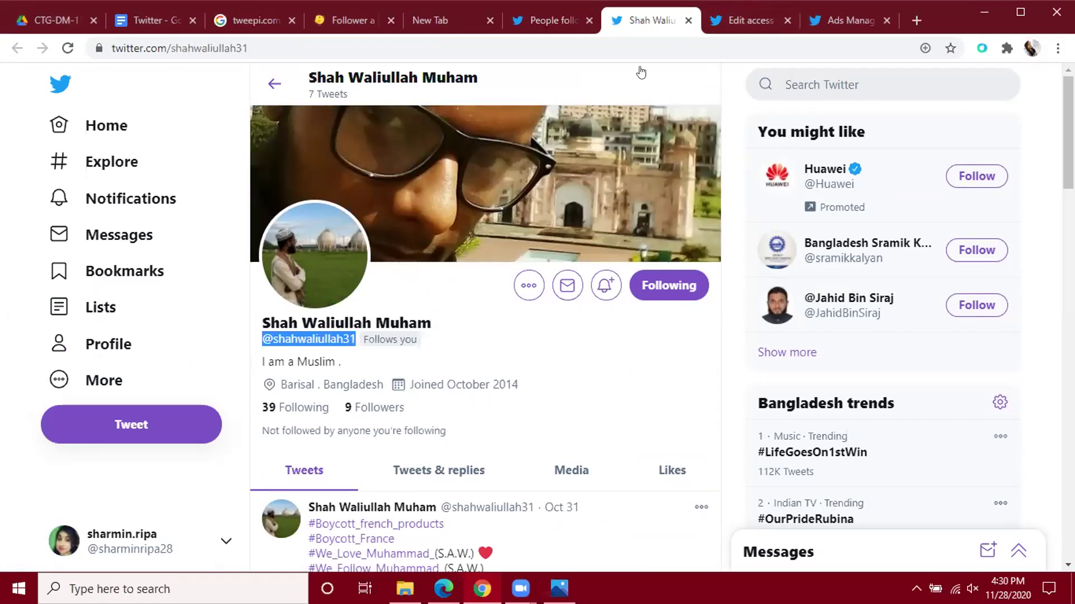
Paste the follower's handle into the contributor field, select their account, and open the permission roles.
{"action": "left_click", "coordinate": [206, 281]}
{"action": "key", "text": "ctrl+v"}
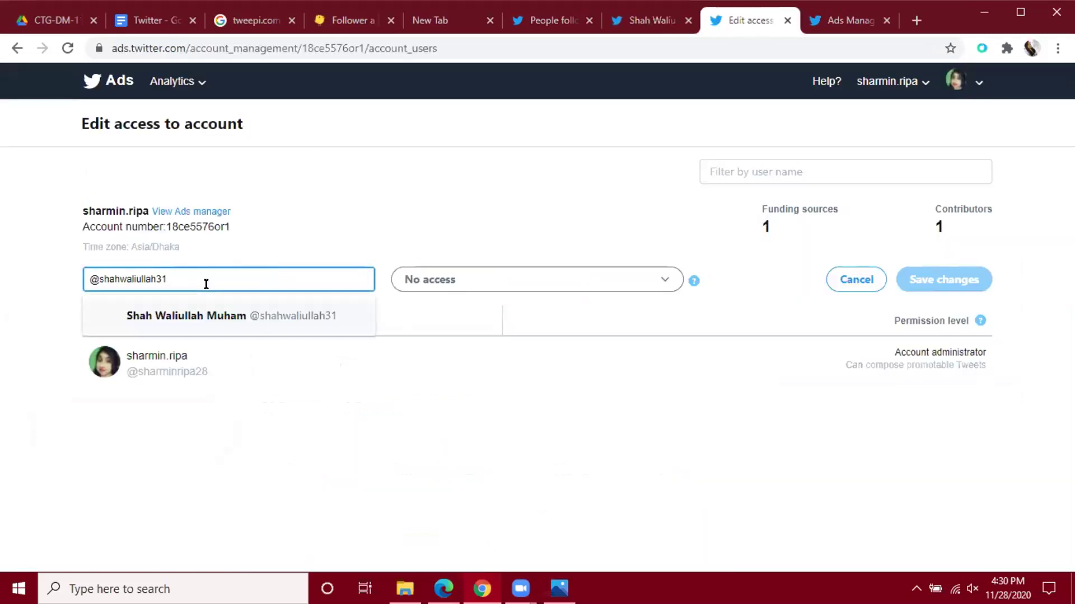
{"action": "left_click", "coordinate": [218, 319]}
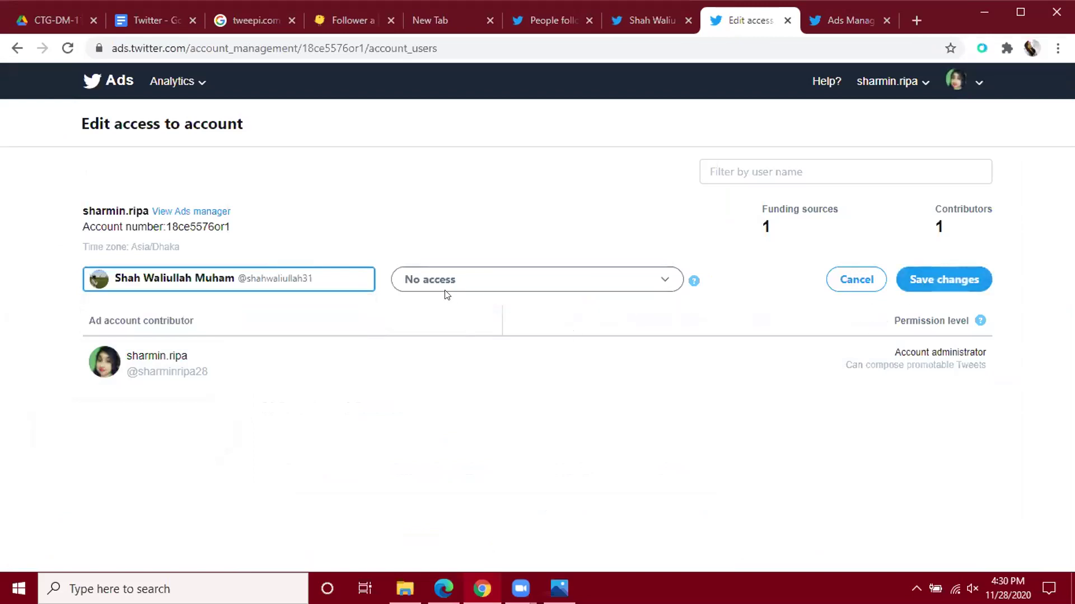
{"action": "left_click", "coordinate": [663, 278]}
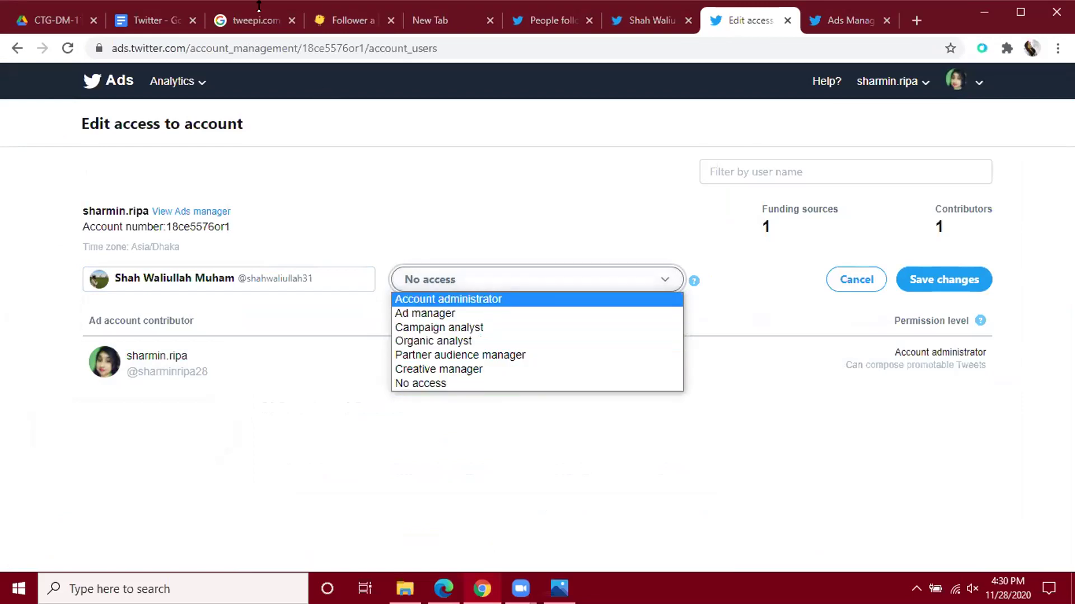
Leave the role unchosen and switch to the 'Twitter' Google Doc listing ad account roles.
{"action": "left_click", "coordinate": [122, 21]}
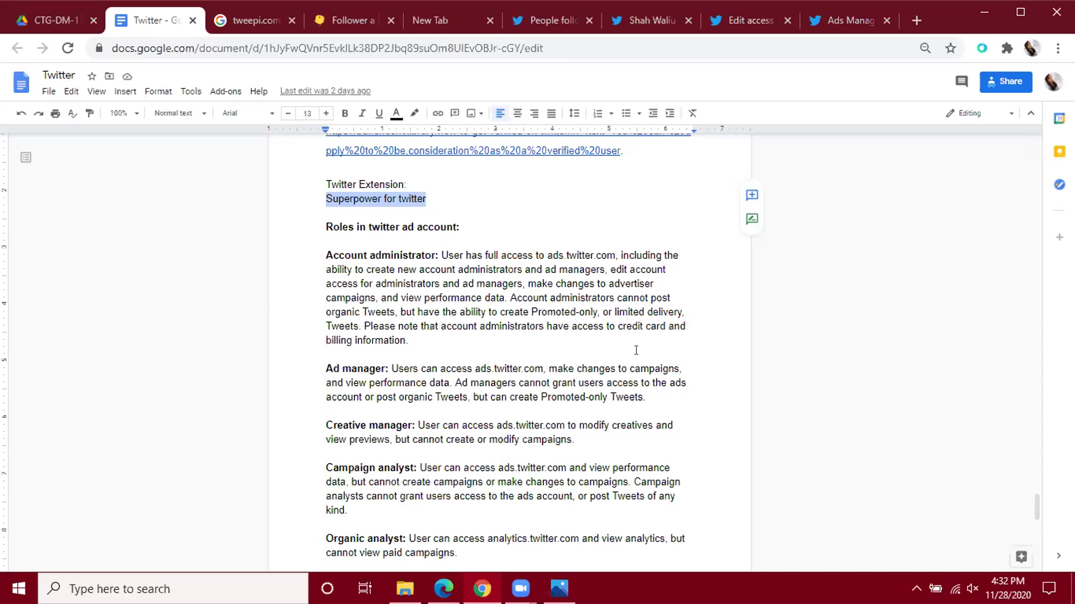
Scroll to the 'Roles in twitter ad account' notes, then return to the Edit access page.
{"action": "scroll", "coordinate": [636, 350], "scroll_direction": "down", "scroll_amount": 2}
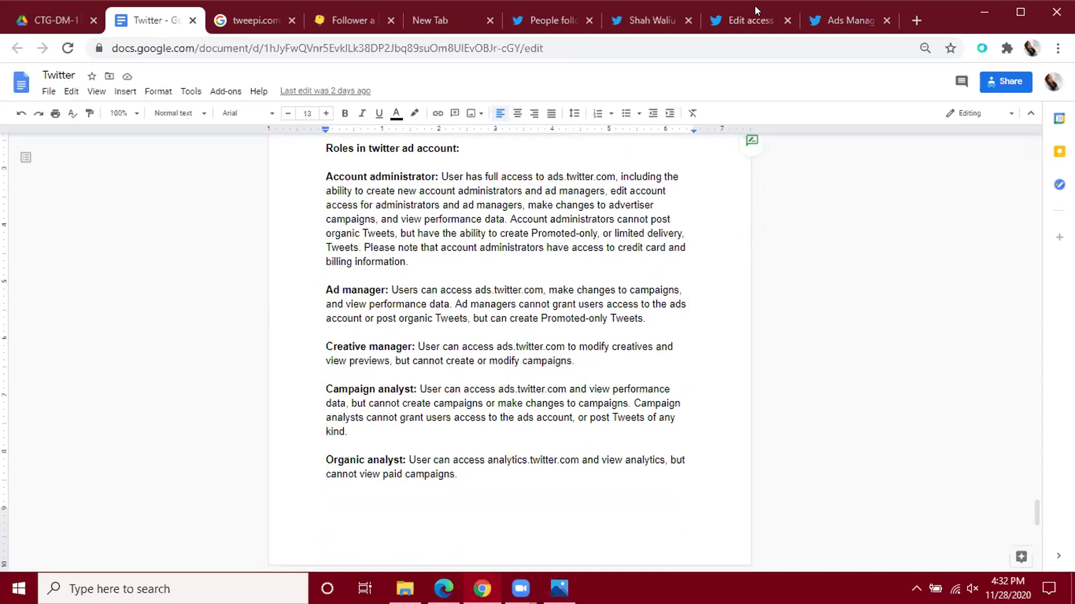
{"action": "left_click", "coordinate": [737, 18]}
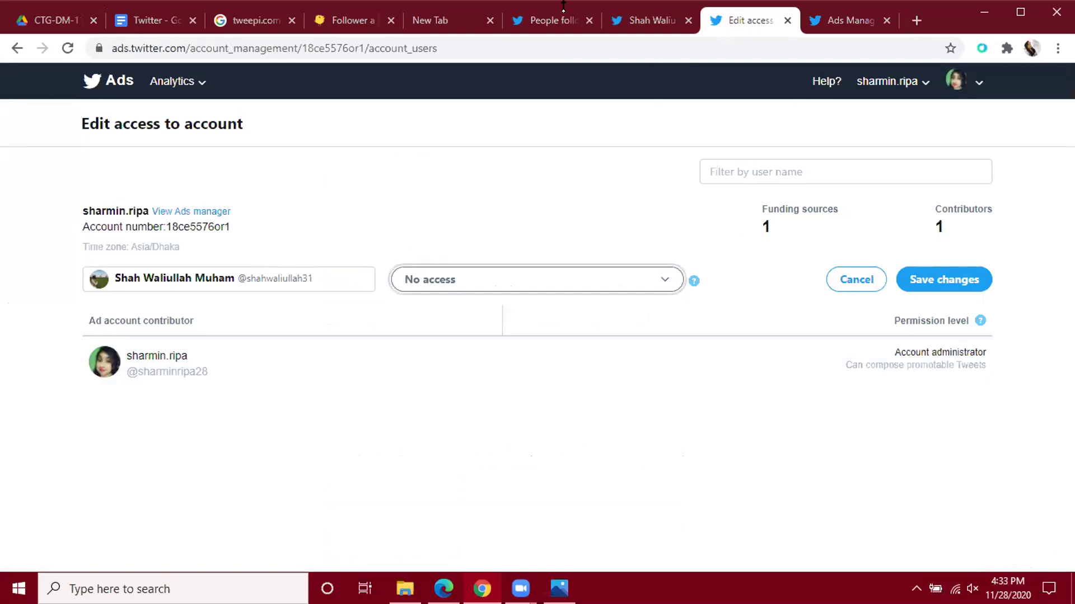
Visit the Twitter home feed, check the Edit access page, then go back to the roles notes.
{"action": "left_click", "coordinate": [546, 20]}
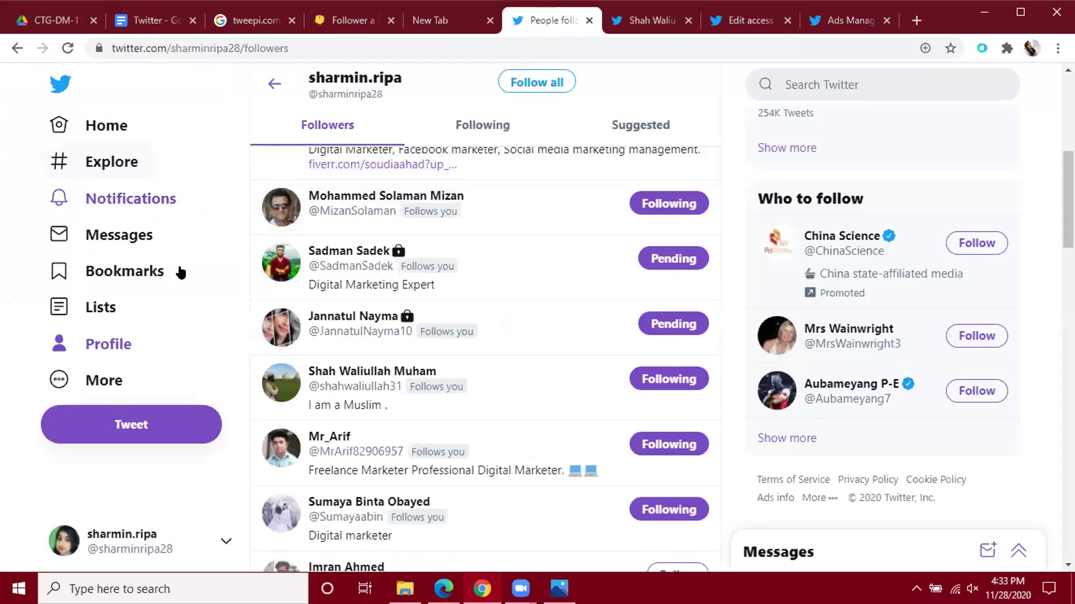
{"action": "left_click", "coordinate": [124, 125]}
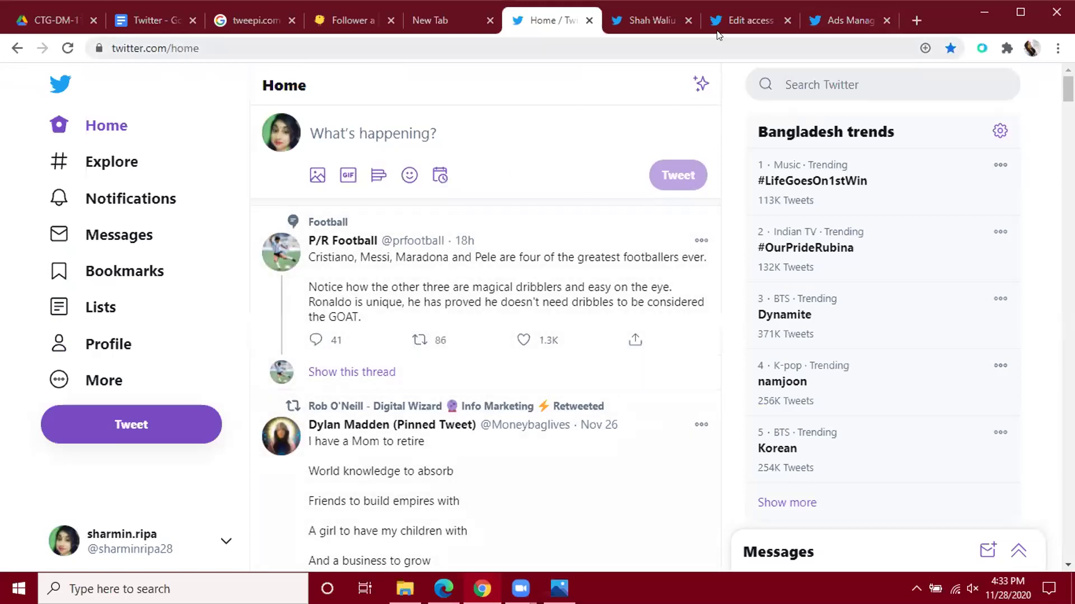
{"action": "left_click", "coordinate": [744, 19]}
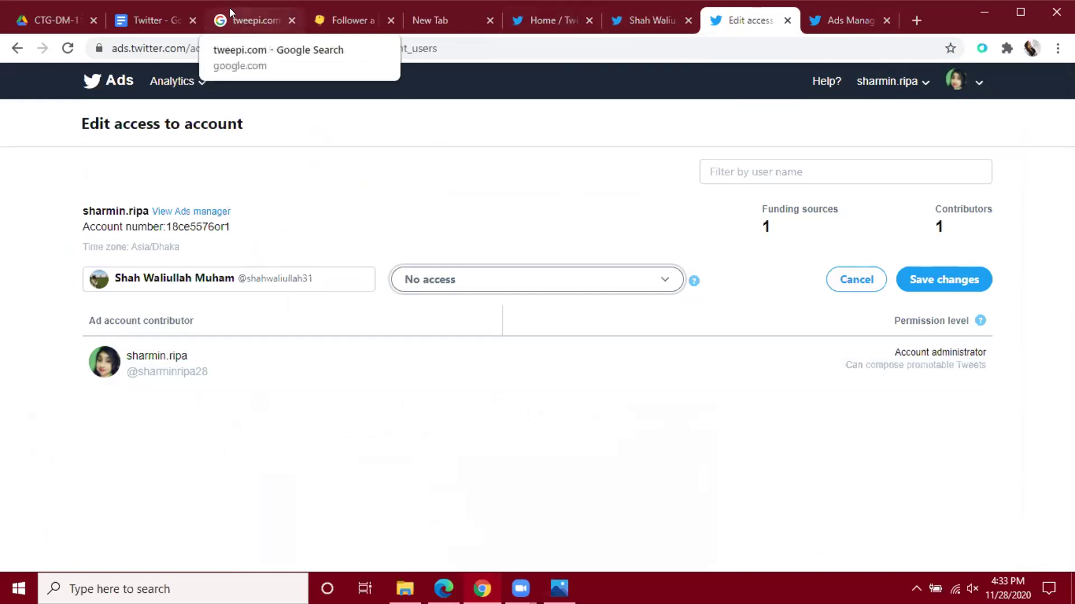
{"action": "left_click", "coordinate": [120, 18]}
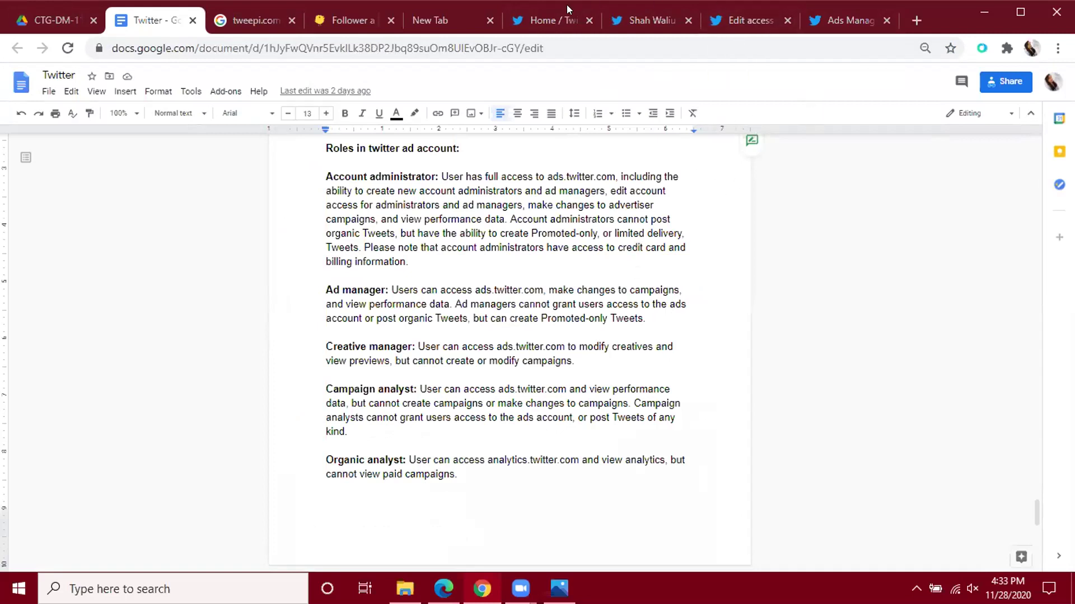
Read the role descriptions, selecting the word 'Creative', then return to the Edit access page.
{"action": "left_click", "coordinate": [554, 18]}
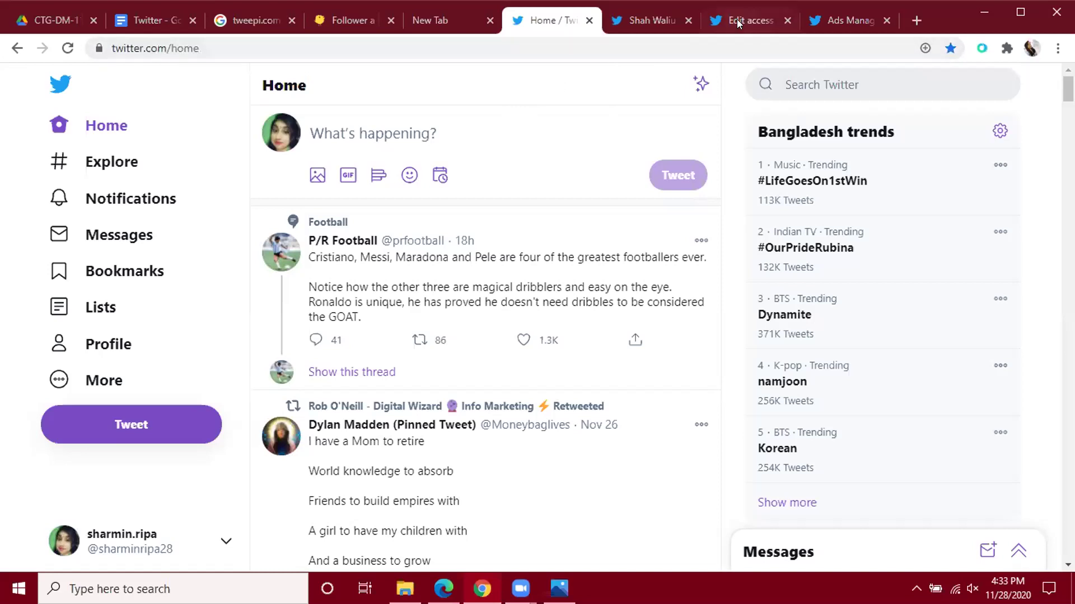
{"action": "left_click", "coordinate": [133, 18]}
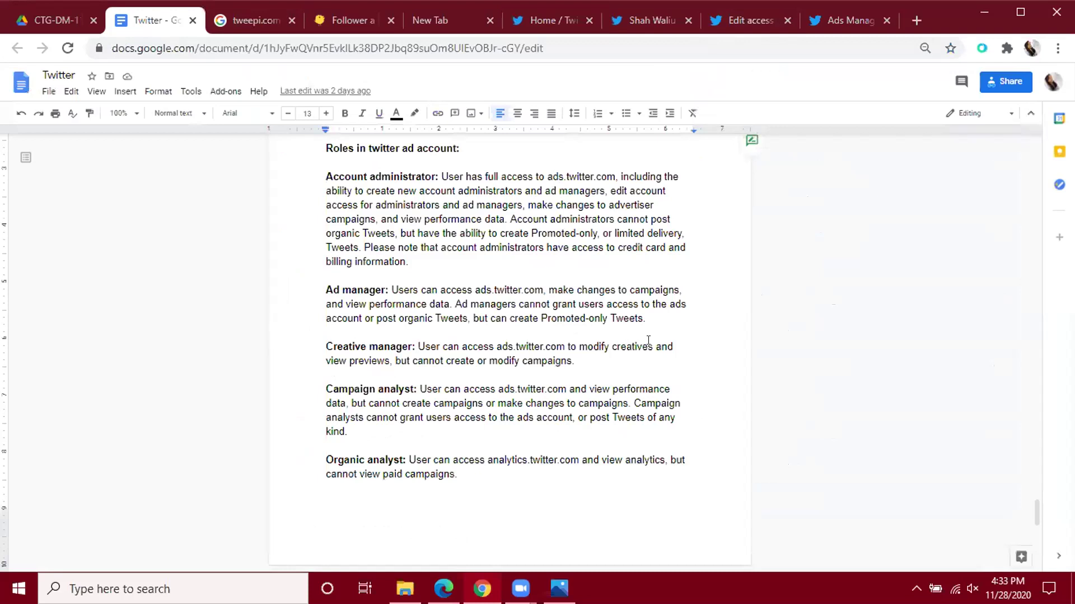
{"action": "double_click", "coordinate": [320, 337]}
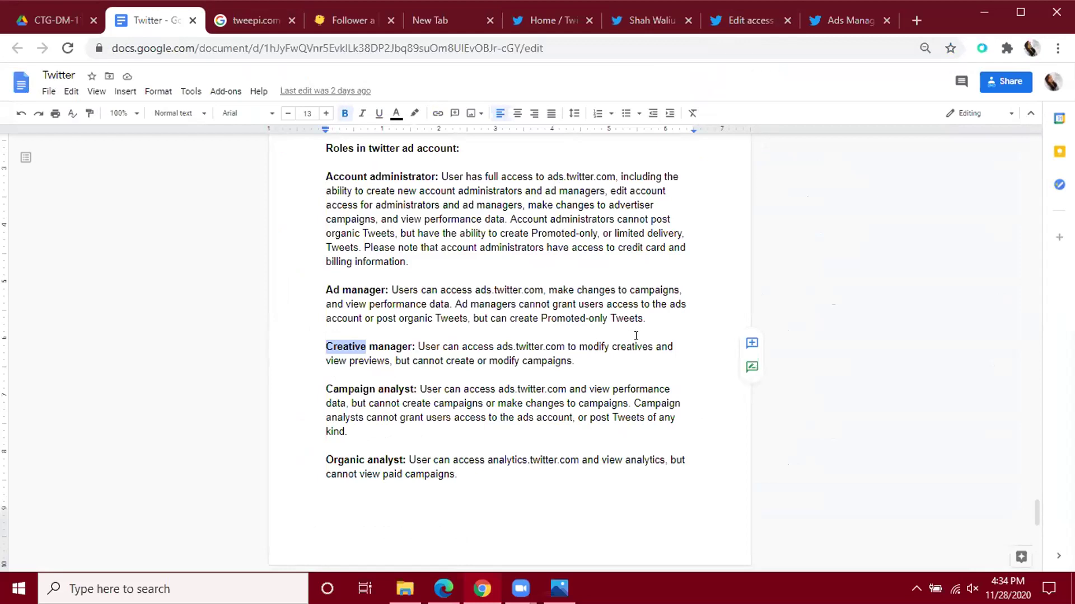
{"action": "left_click", "coordinate": [735, 14]}
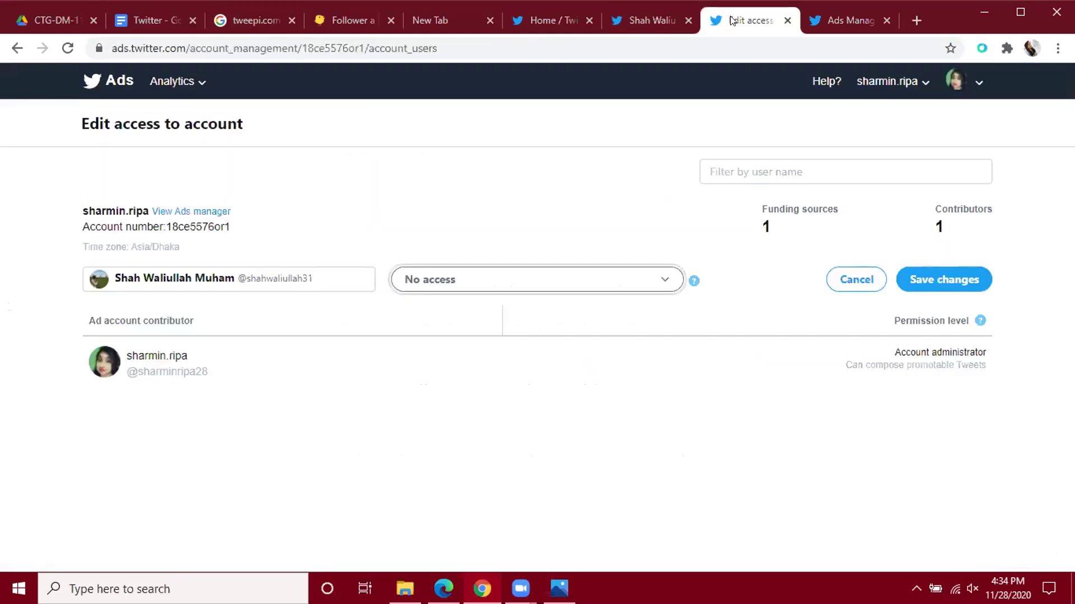
Check the Analytics dropdown views in Twitter Ads, then switch back to the roles document.
{"action": "left_click", "coordinate": [201, 83]}
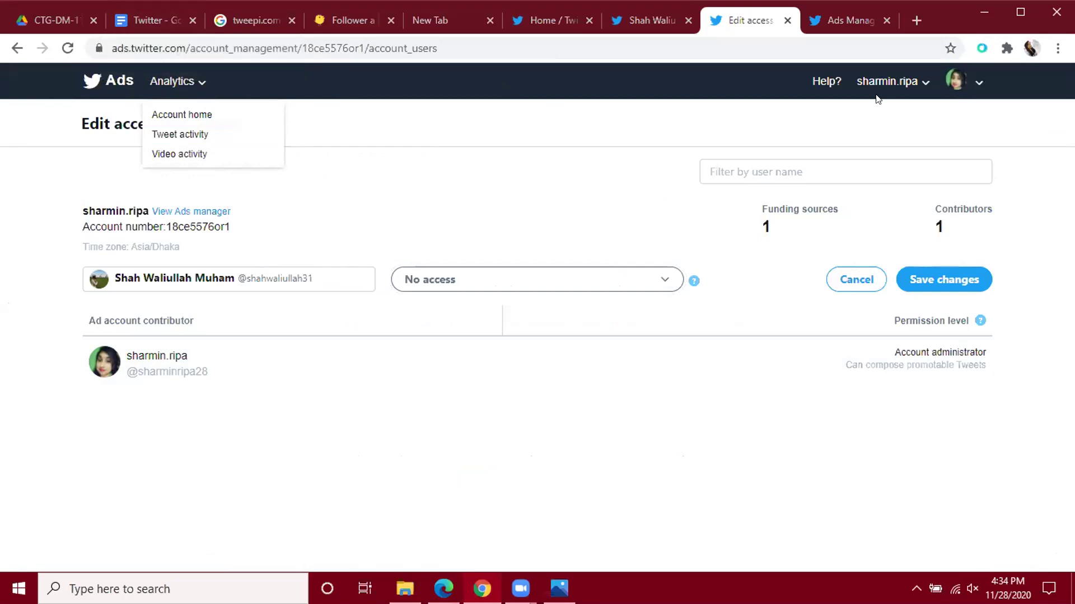
{"action": "left_click", "coordinate": [148, 21]}
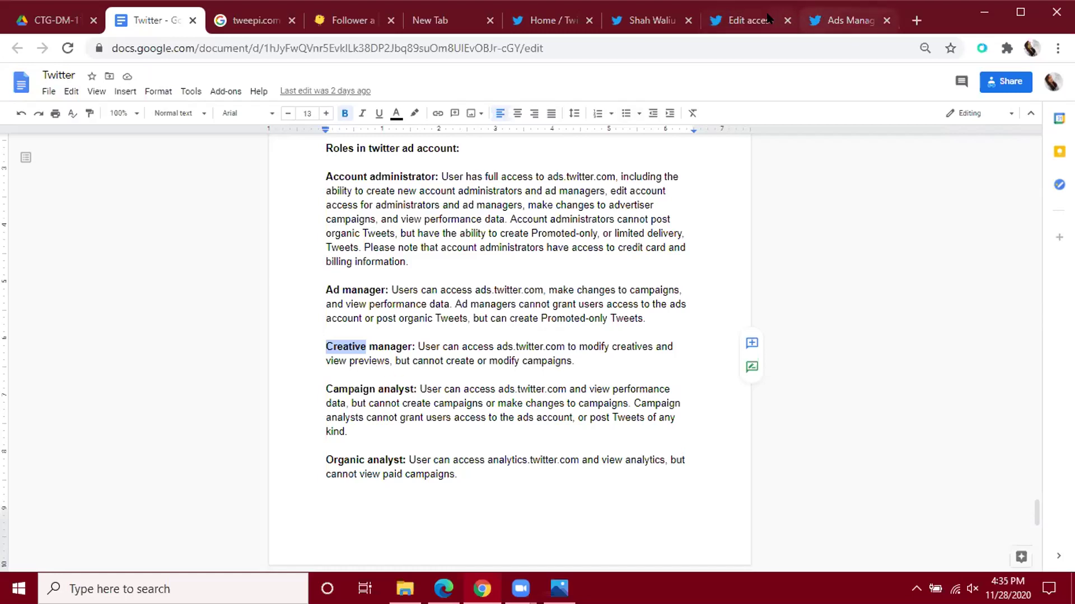
Look over the empty Ads Manager campaigns dashboard and its Analytics views, then return to the roles notes.
{"action": "left_click", "coordinate": [814, 20]}
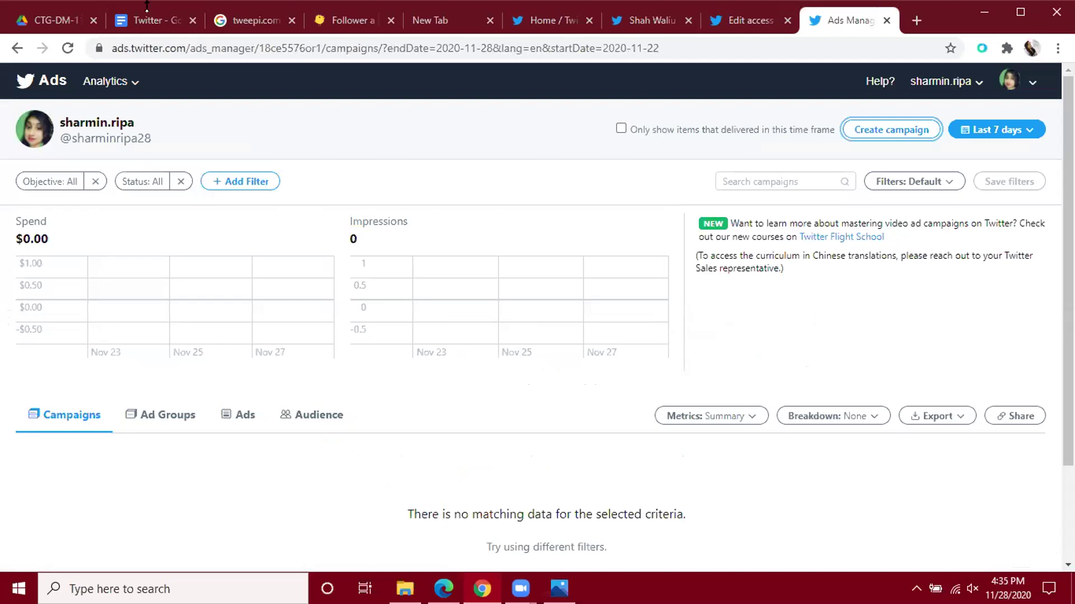
{"action": "left_click", "coordinate": [136, 81]}
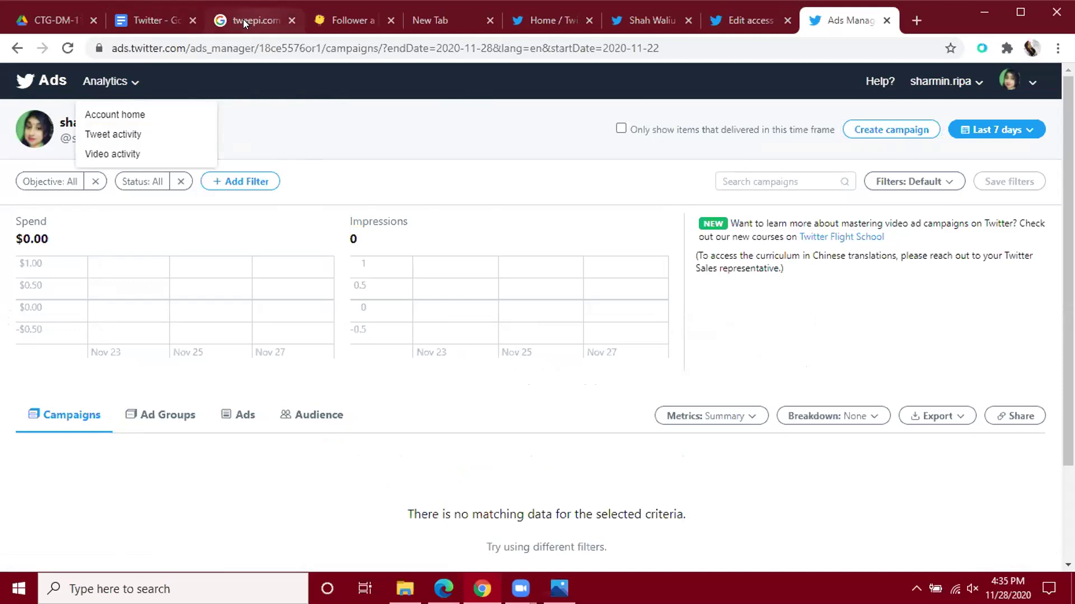
{"action": "left_click", "coordinate": [166, 16]}
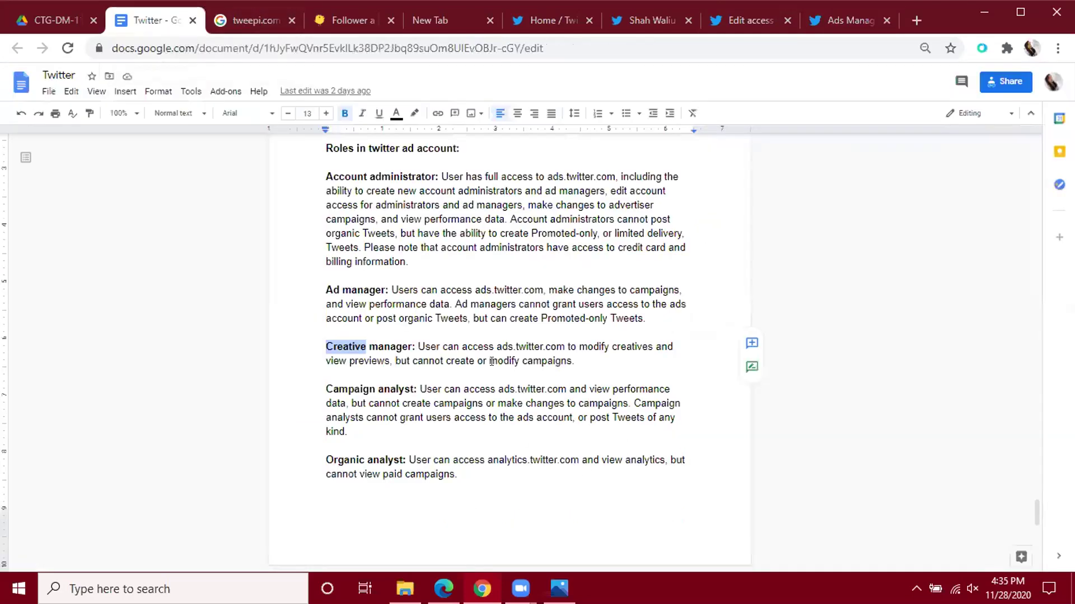
Read further down the Google Docs role list, then return to the Edit access page.
{"action": "scroll", "coordinate": [491, 361], "scroll_direction": "down", "scroll_amount": 1}
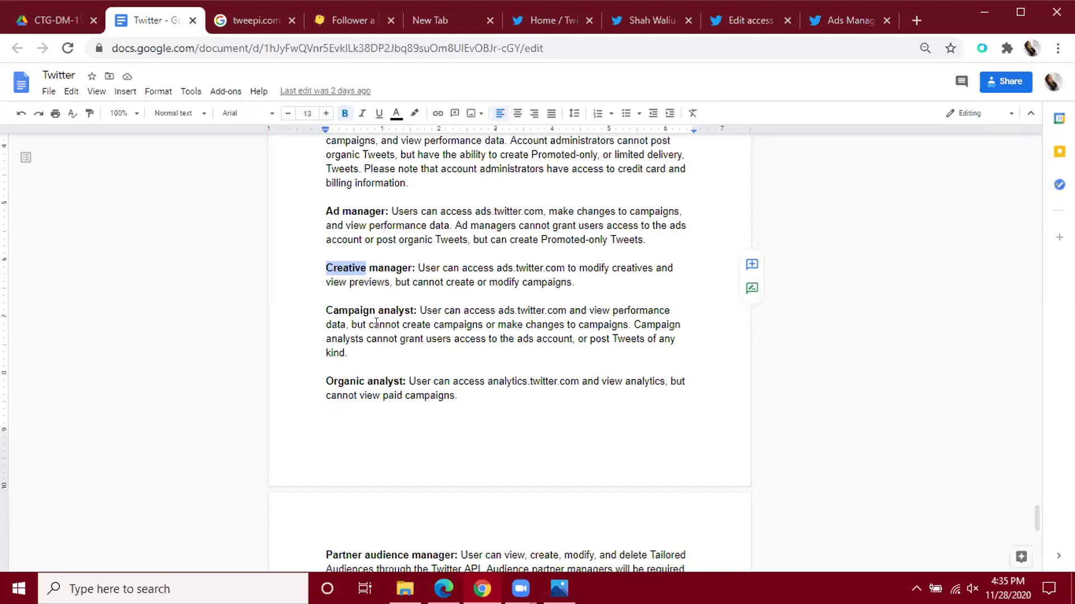
{"action": "left_click", "coordinate": [725, 21]}
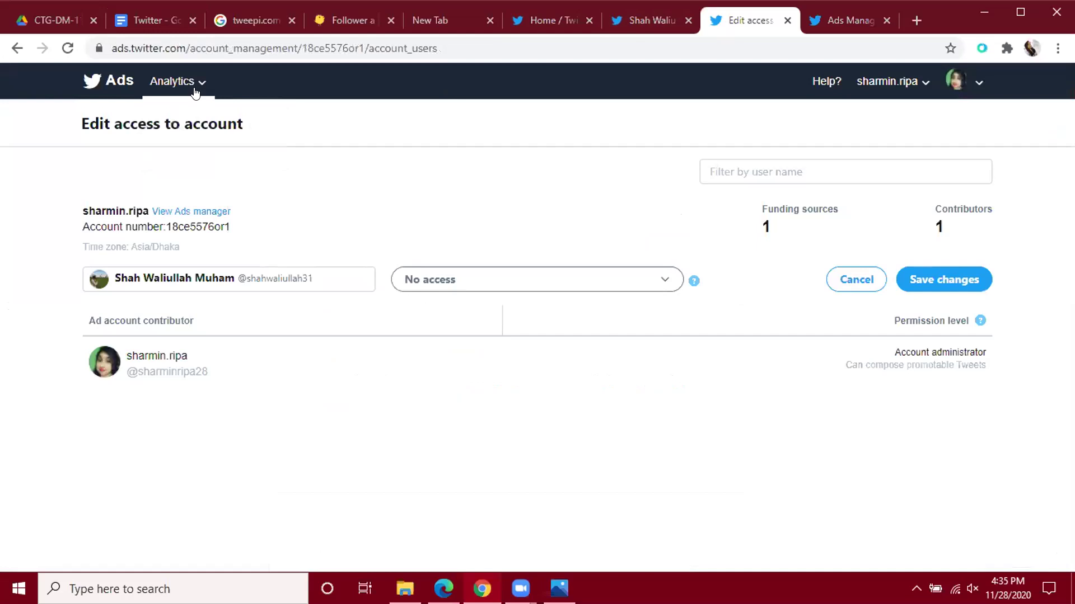
Open the account's Ads Manager in a new tab and check its empty campaigns dashboard.
{"action": "left_click", "coordinate": [205, 213]}
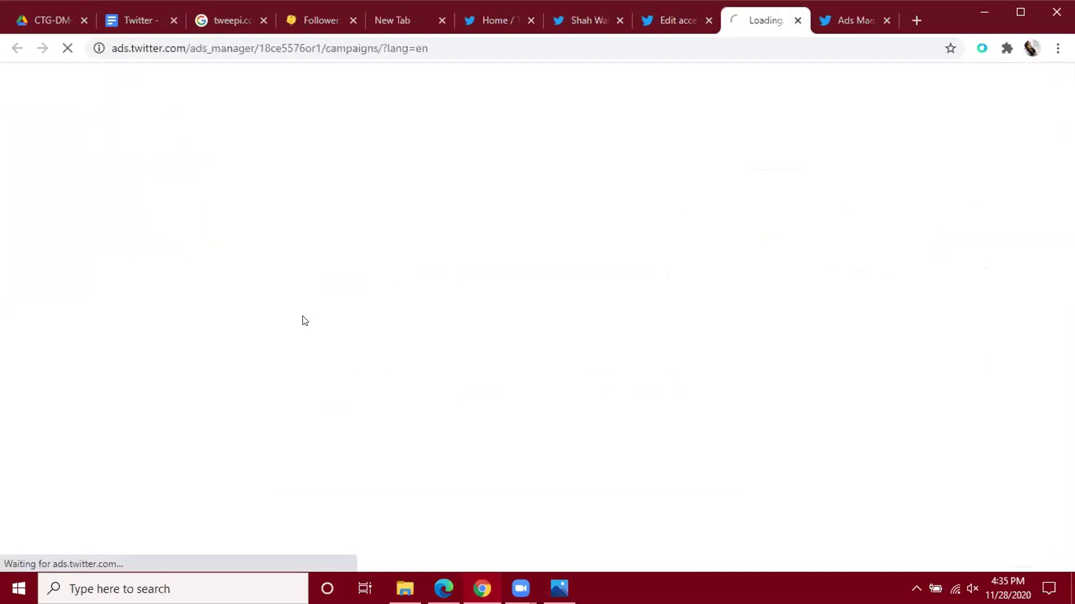
{"action": "left_click", "coordinate": [834, 16]}
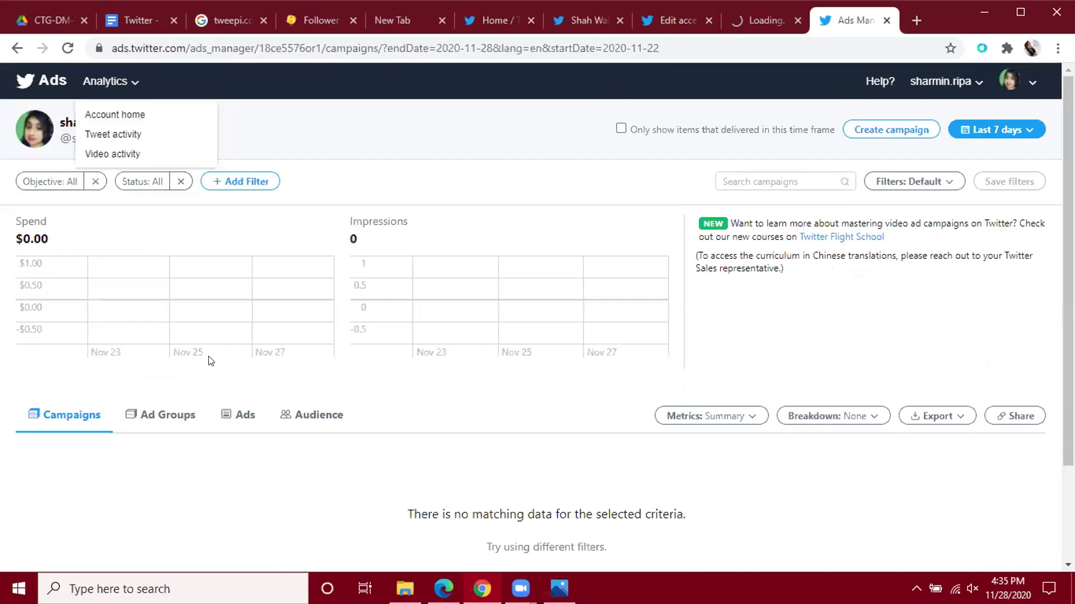
{"action": "scroll", "coordinate": [563, 367], "scroll_direction": "down", "scroll_amount": 2}
{"action": "scroll", "coordinate": [597, 367], "scroll_direction": "up", "scroll_amount": 2}
Reread the Creative manager, Campaign analyst and Organic analyst roles, then go to the Twitter home feed.
{"action": "left_click", "coordinate": [132, 18]}
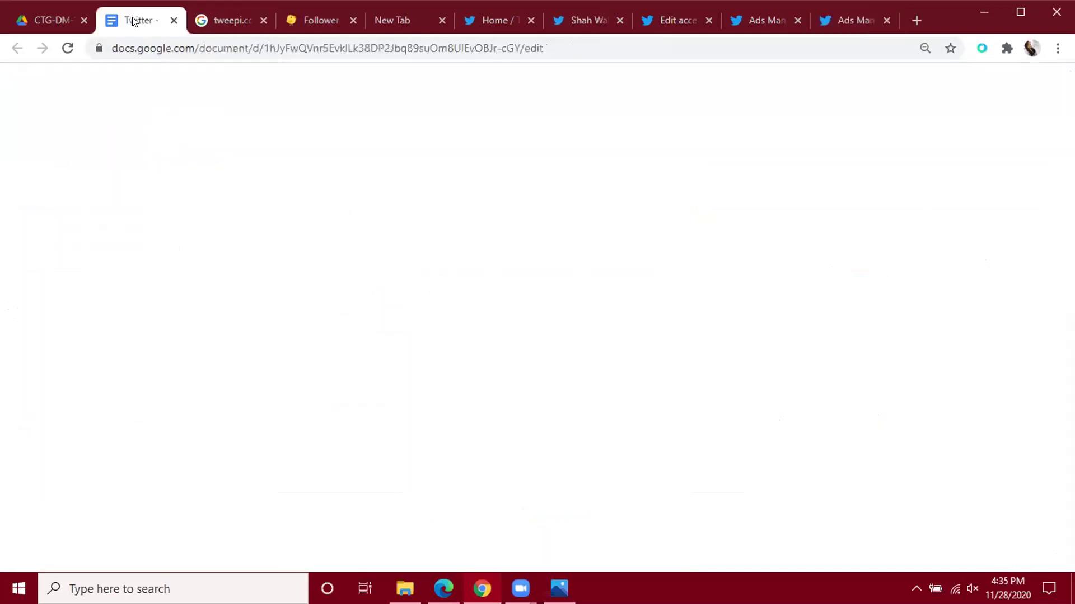
{"action": "scroll", "coordinate": [472, 359], "scroll_direction": "down", "scroll_amount": 1}
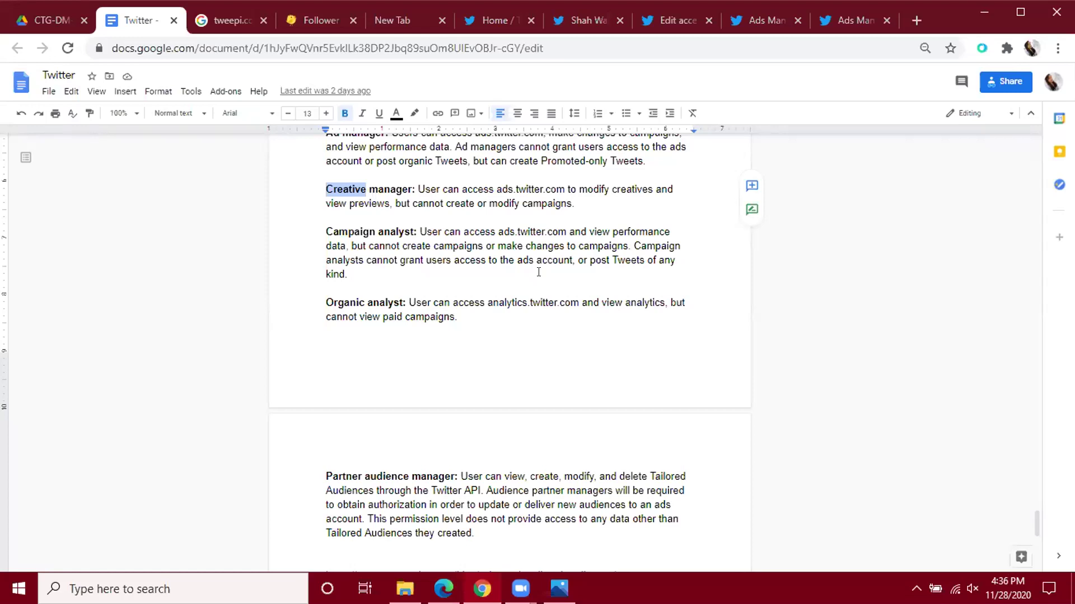
{"action": "left_click", "coordinate": [470, 14]}
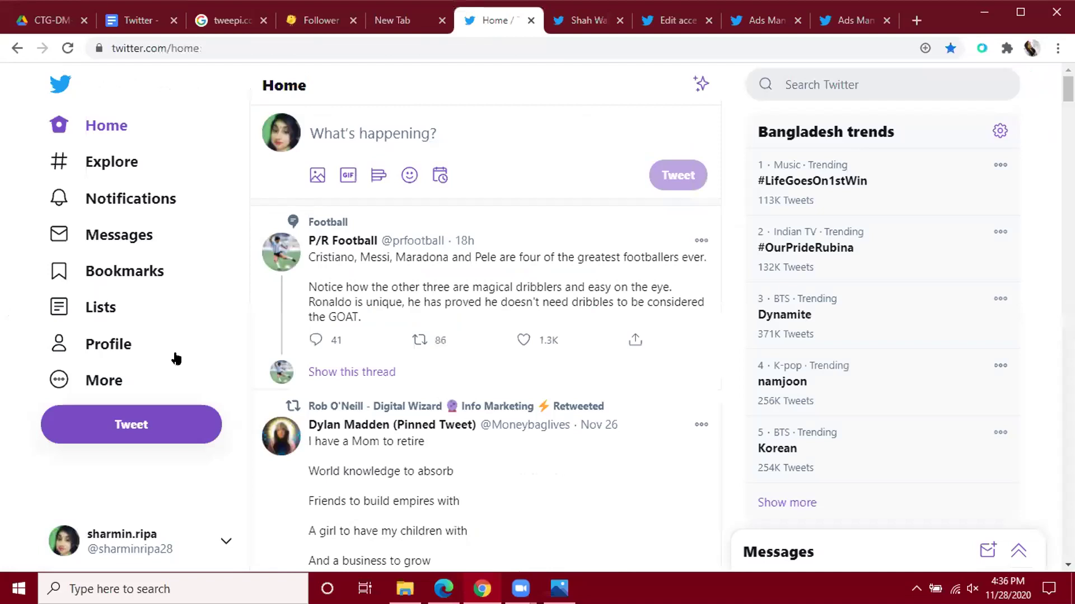
Review the account's 28-day summary in Twitter Analytics, then return to the Edit access page.
{"action": "left_click", "coordinate": [103, 381]}
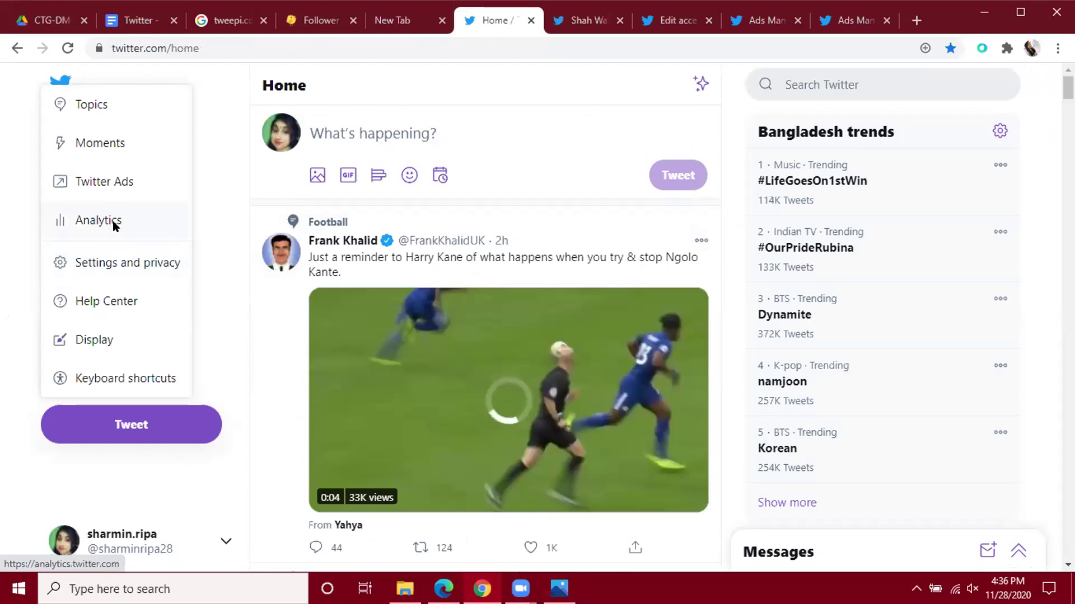
{"action": "left_click", "coordinate": [110, 224]}
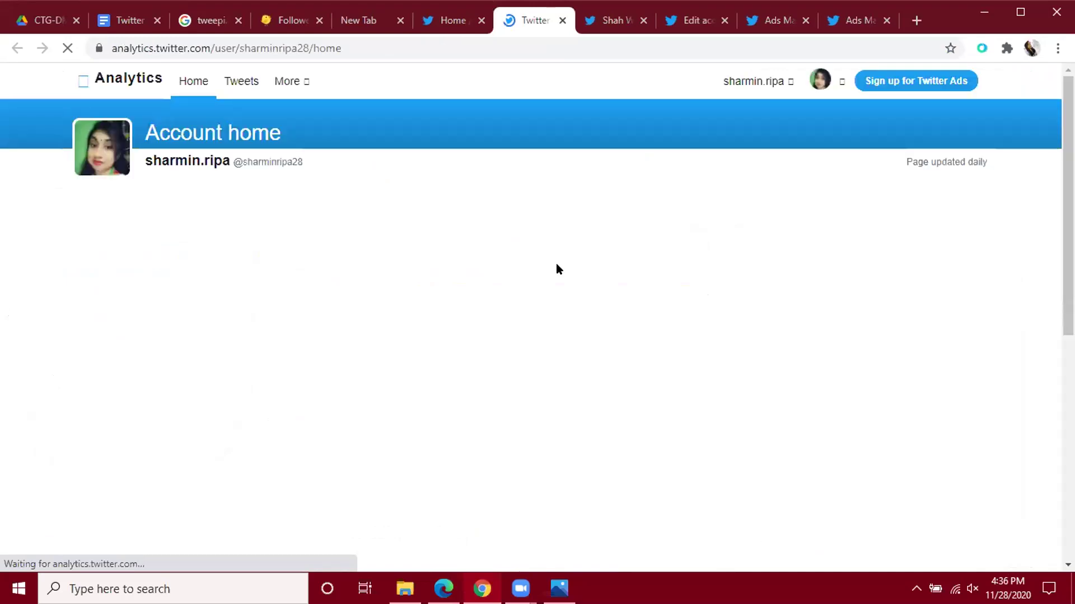
{"action": "scroll", "coordinate": [557, 264], "scroll_direction": "down", "scroll_amount": 5}
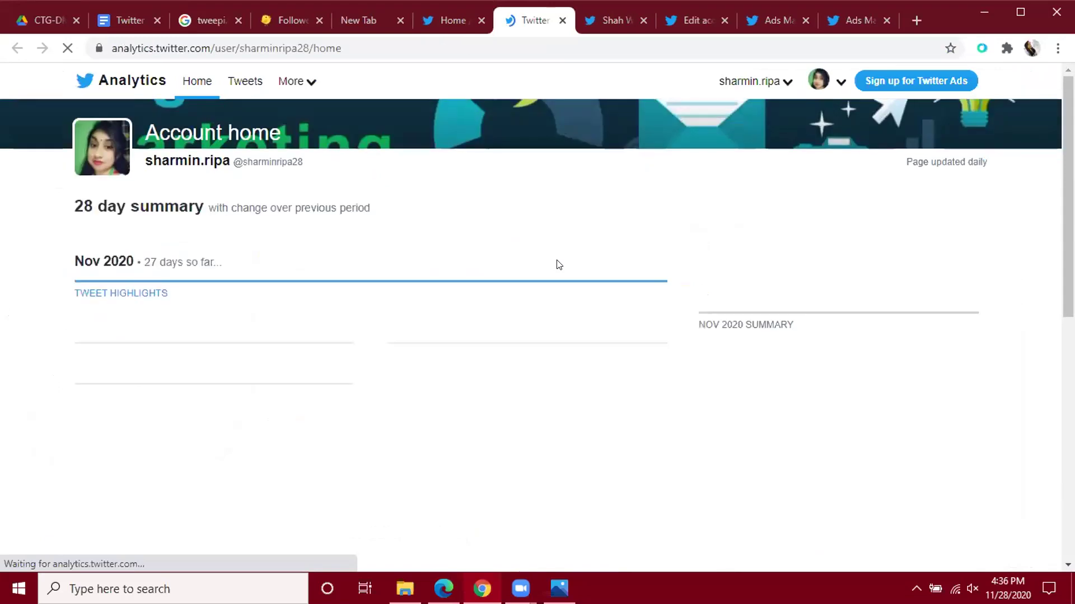
{"action": "scroll", "coordinate": [558, 265], "scroll_direction": "down", "scroll_amount": 2}
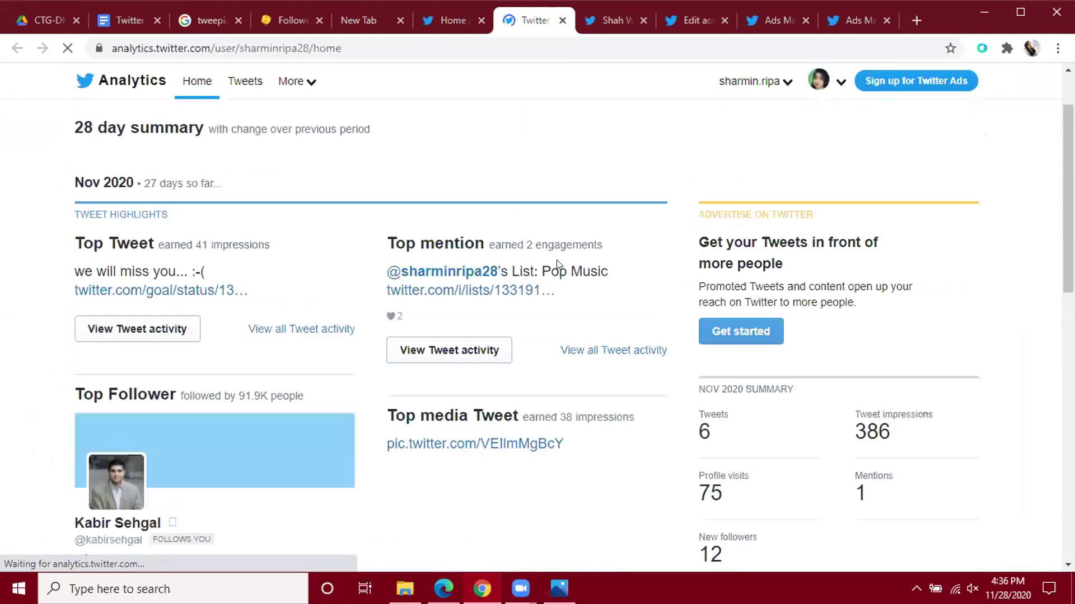
{"action": "scroll", "coordinate": [455, 283], "scroll_direction": "down", "scroll_amount": 2}
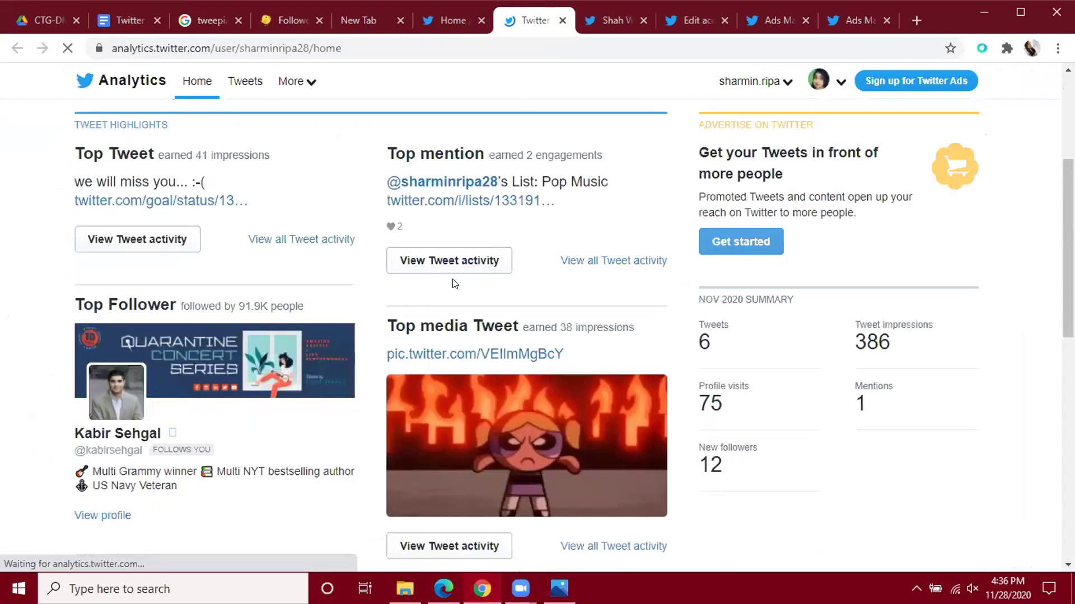
{"action": "scroll", "coordinate": [454, 284], "scroll_direction": "down", "scroll_amount": 5}
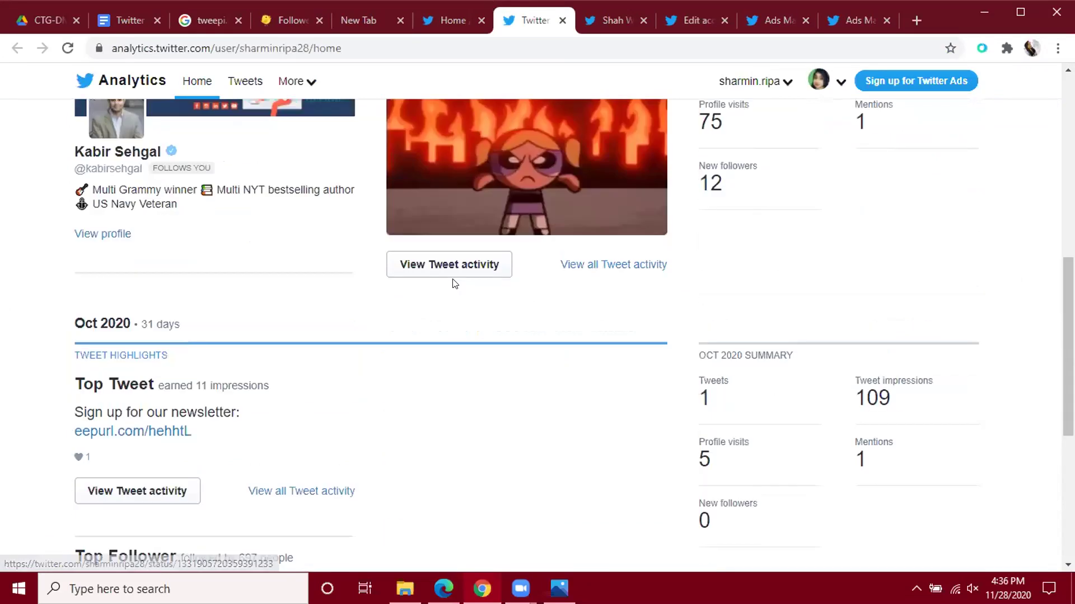
{"action": "scroll", "coordinate": [451, 283], "scroll_direction": "down", "scroll_amount": 5}
{"action": "scroll", "coordinate": [547, 250], "scroll_direction": "up", "scroll_amount": 12}
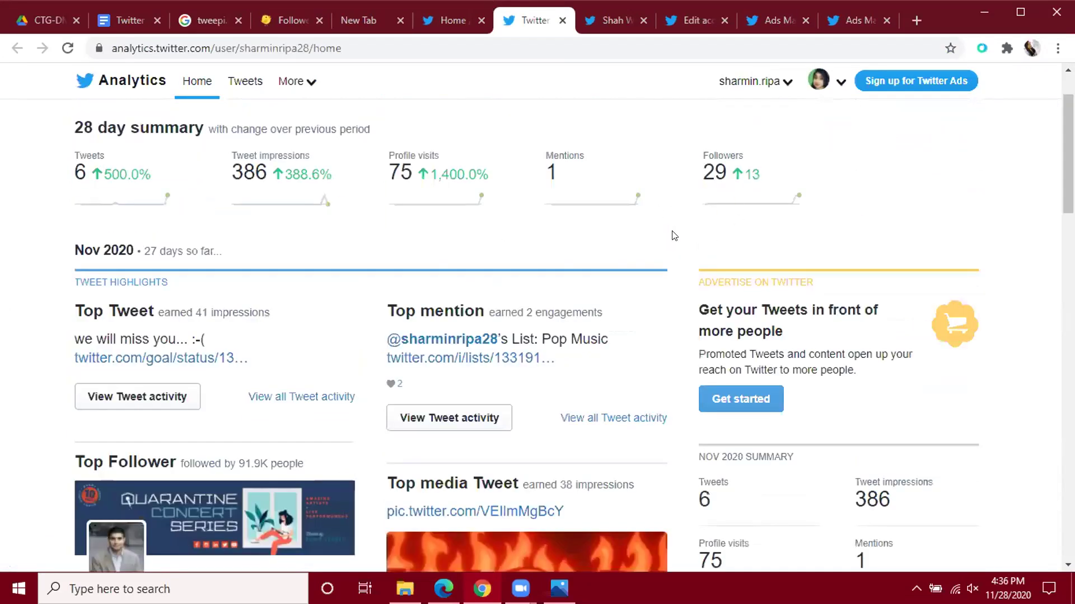
{"action": "left_click", "coordinate": [696, 22]}
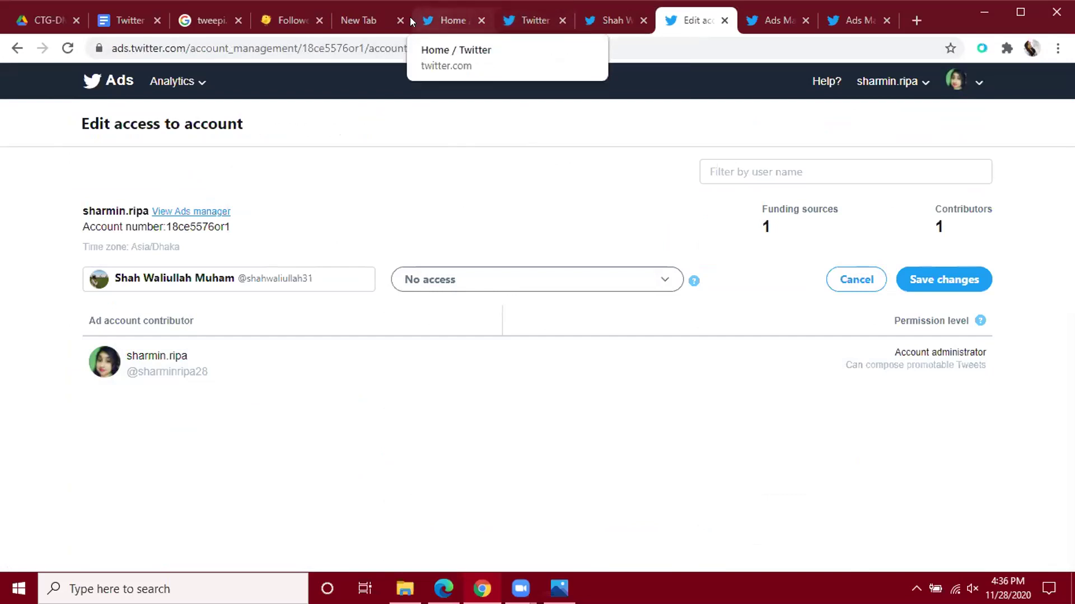
Check the reference links below the role list, then close the follower's separate profile tab.
{"action": "left_click", "coordinate": [130, 21]}
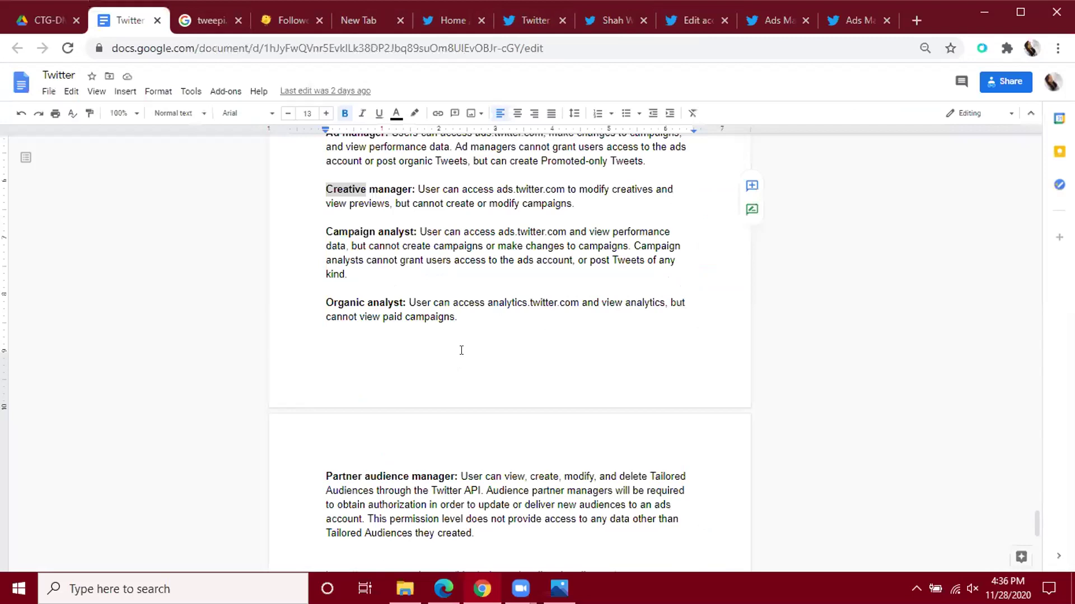
{"action": "scroll", "coordinate": [501, 347], "scroll_direction": "down", "scroll_amount": 3}
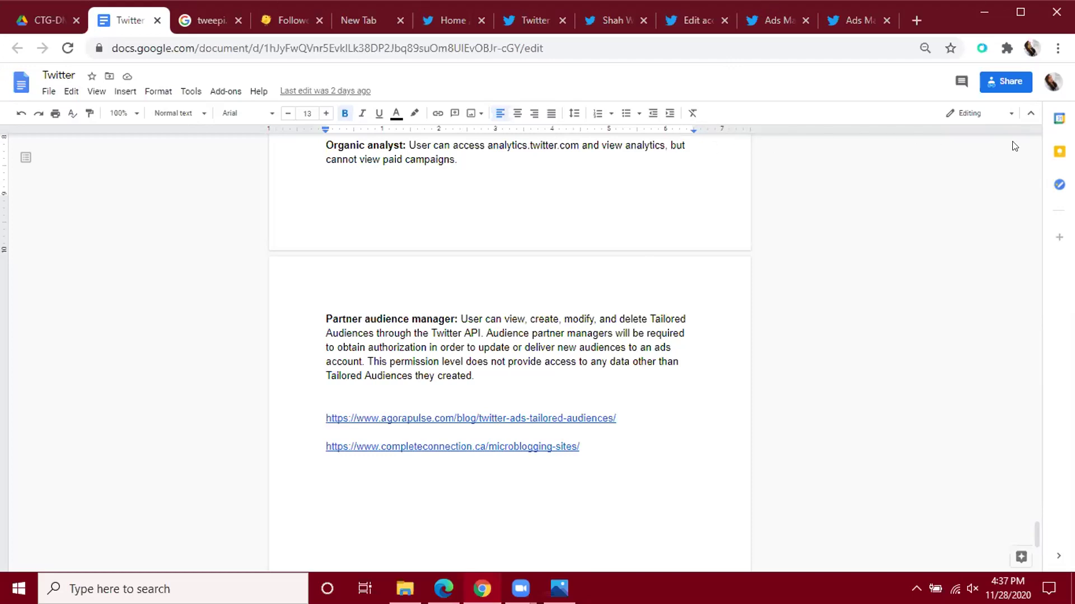
{"action": "scroll", "coordinate": [885, 189], "scroll_direction": "up", "scroll_amount": 1}
{"action": "scroll", "coordinate": [885, 187], "scroll_direction": "up", "scroll_amount": 5}
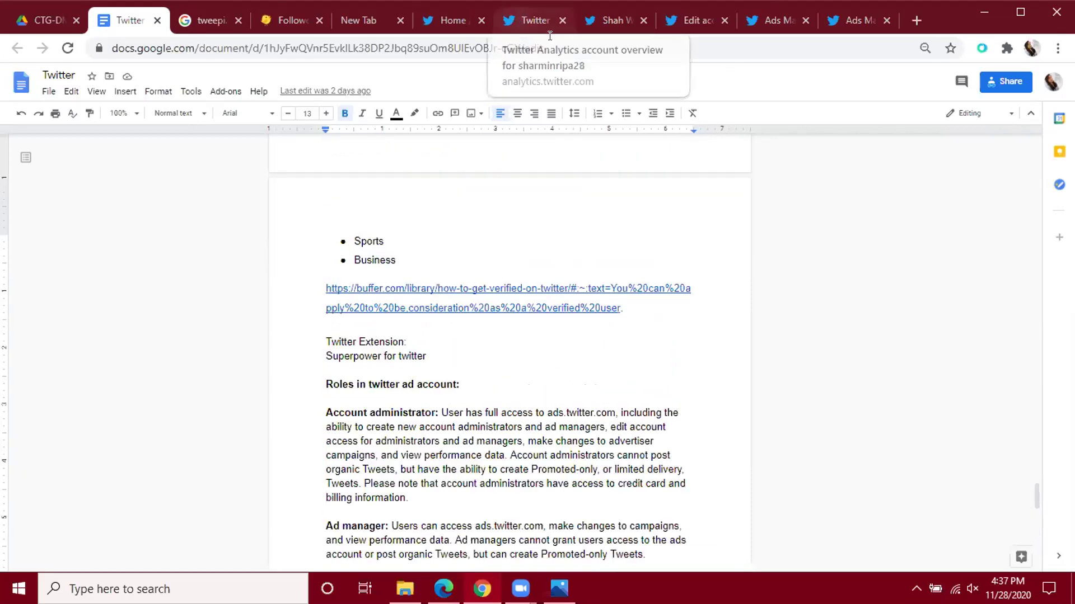
{"action": "left_click", "coordinate": [600, 76]}
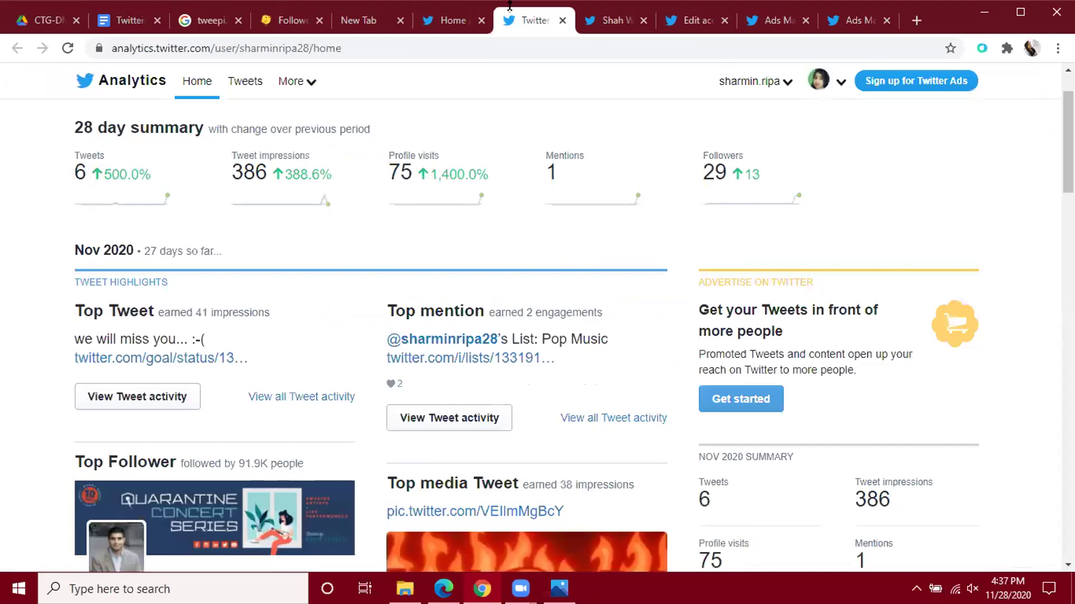
{"action": "left_click", "coordinate": [642, 19]}
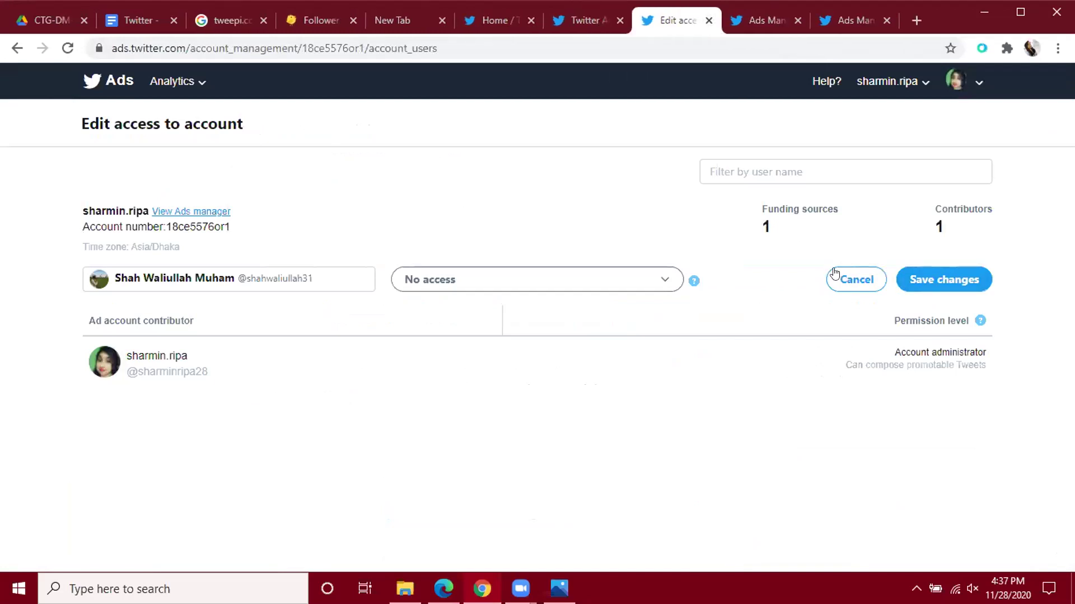
Give the follower Ad manager permission with 'Can compose promotable Tweets' and save the changes.
{"action": "left_click", "coordinate": [662, 277]}
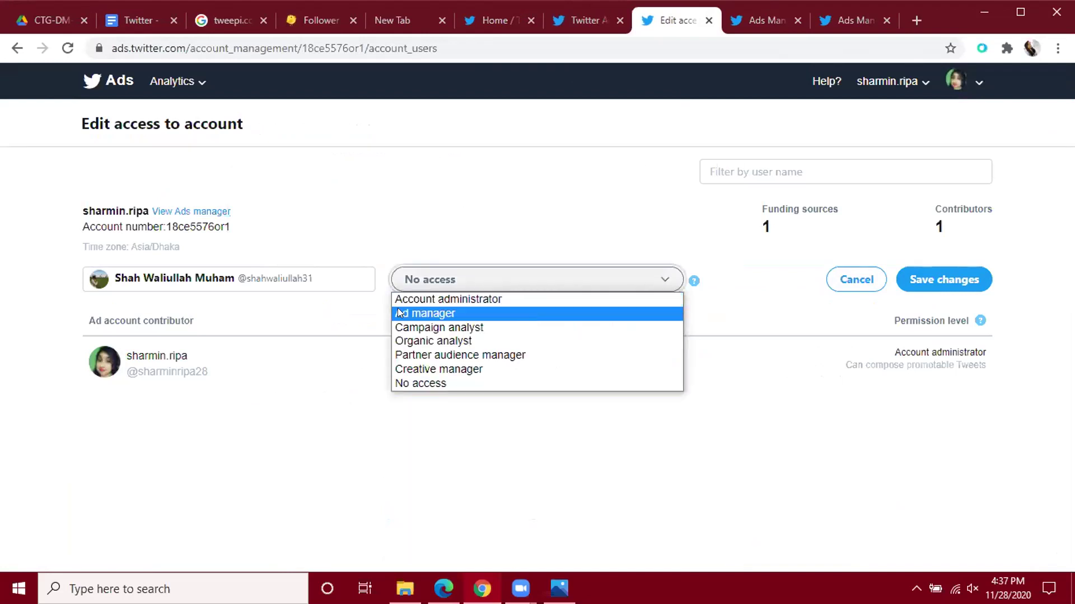
{"action": "left_click", "coordinate": [453, 317]}
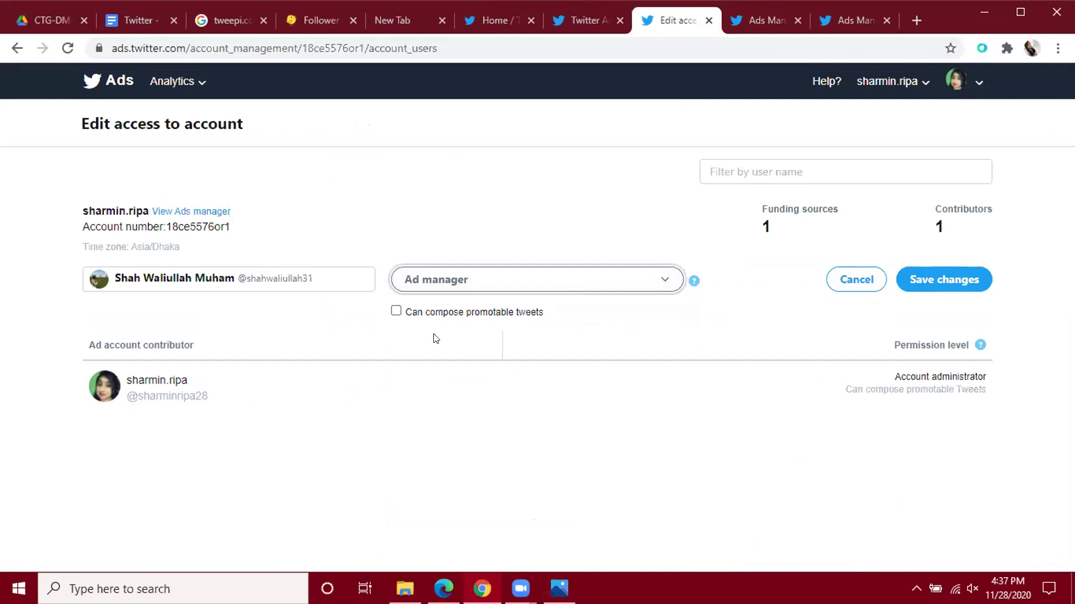
{"action": "left_click", "coordinate": [396, 311]}
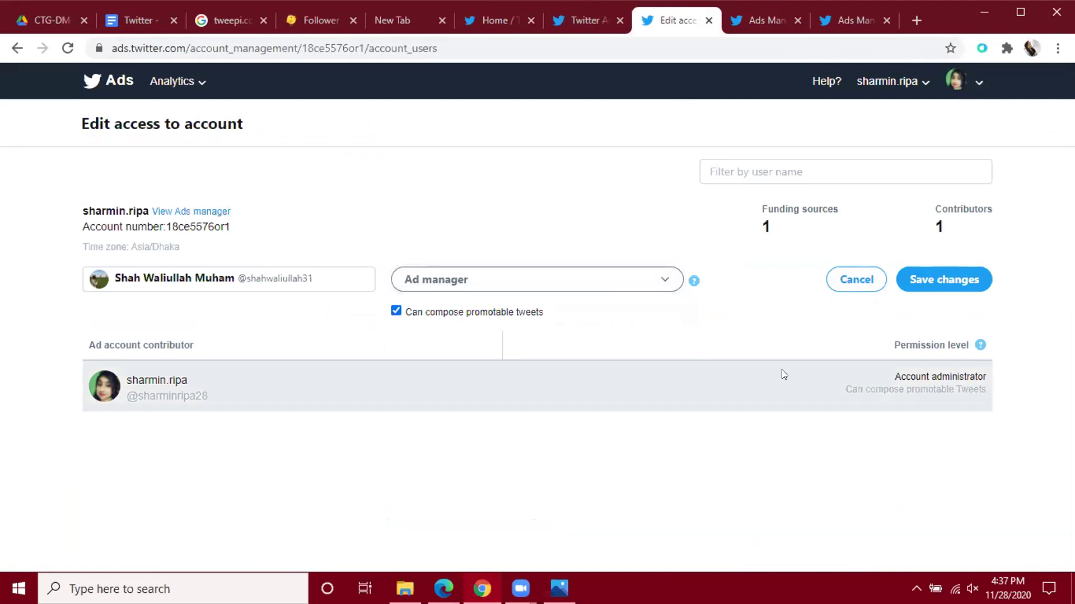
{"action": "left_click", "coordinate": [950, 284]}
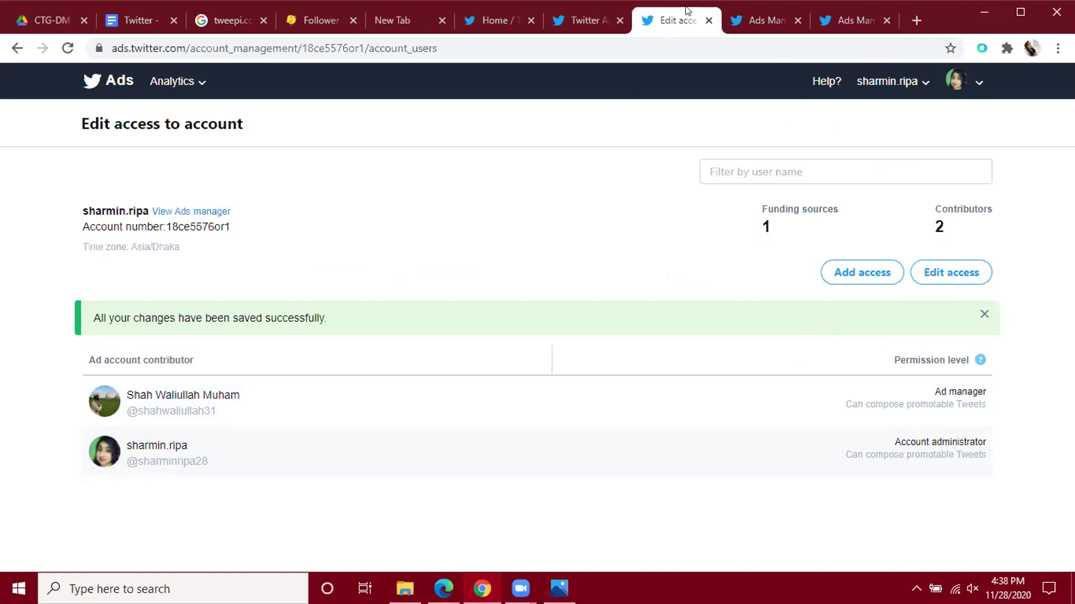
{"action": "left_click", "coordinate": [745, 19]}
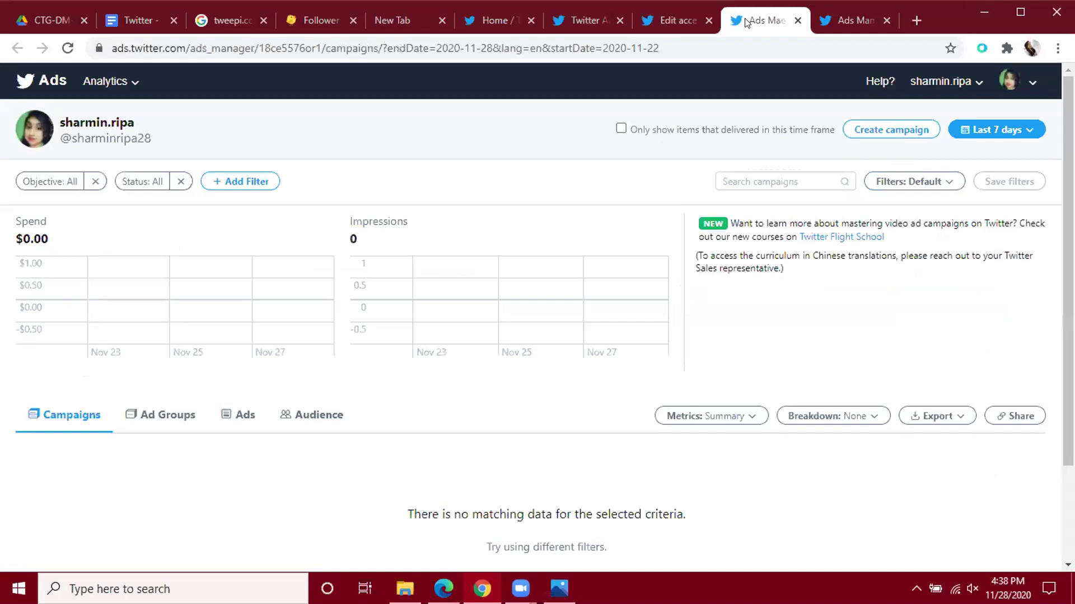
Close the Edit access, both Ads Manager, and Twitter Analytics pages.
{"action": "left_click", "coordinate": [703, 20]}
{"action": "left_click", "coordinate": [703, 20]}
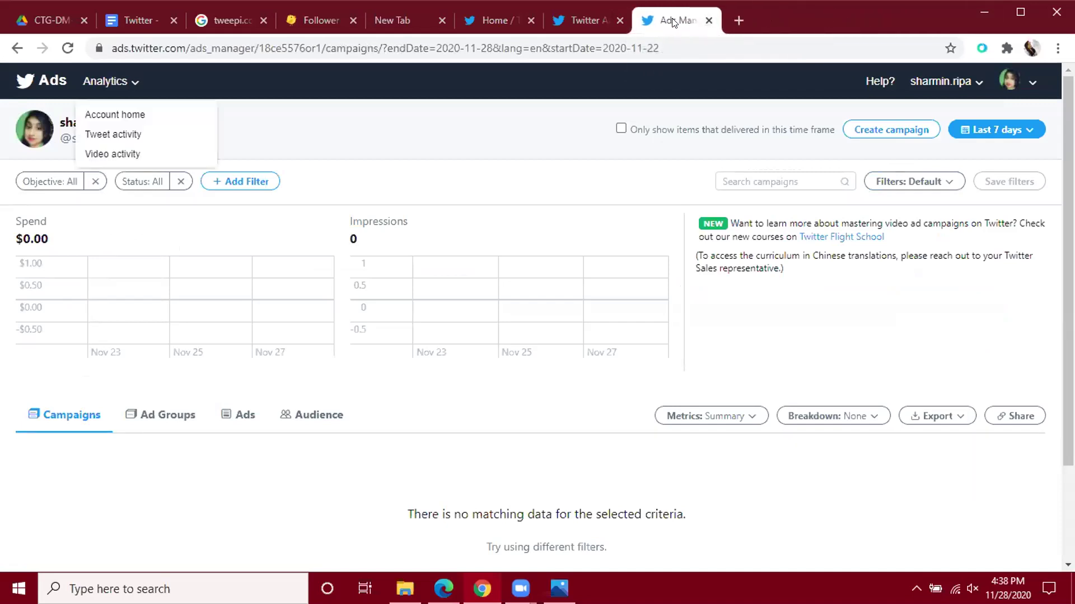
{"action": "left_click", "coordinate": [707, 21]}
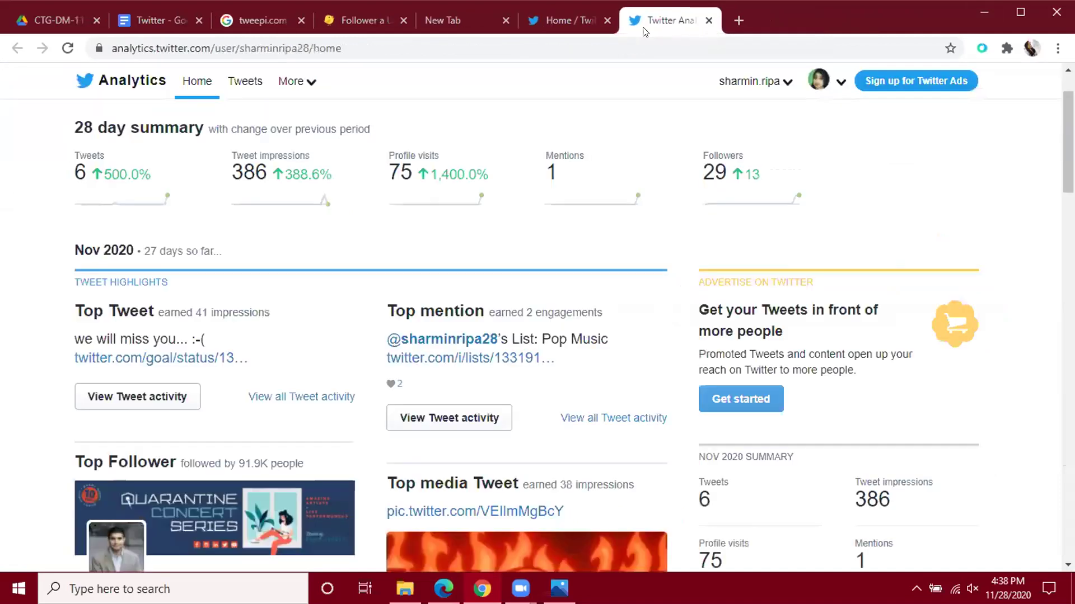
{"action": "left_click", "coordinate": [708, 20]}
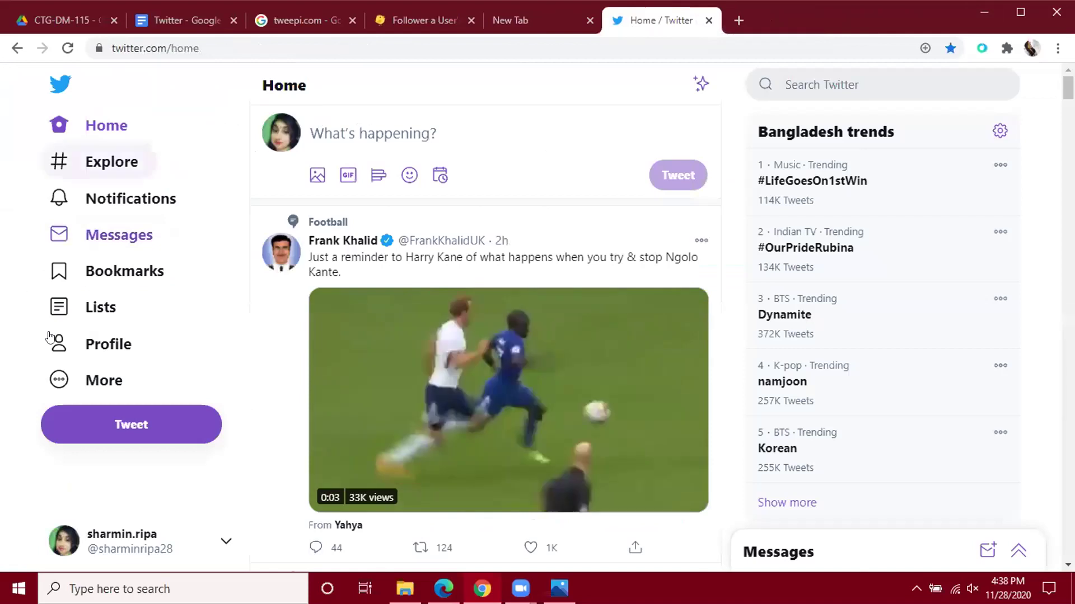
Open the Twitter Ads campaign creator's objective choices via More > Twitter Ads, plus a new tab.
{"action": "left_click", "coordinate": [111, 382]}
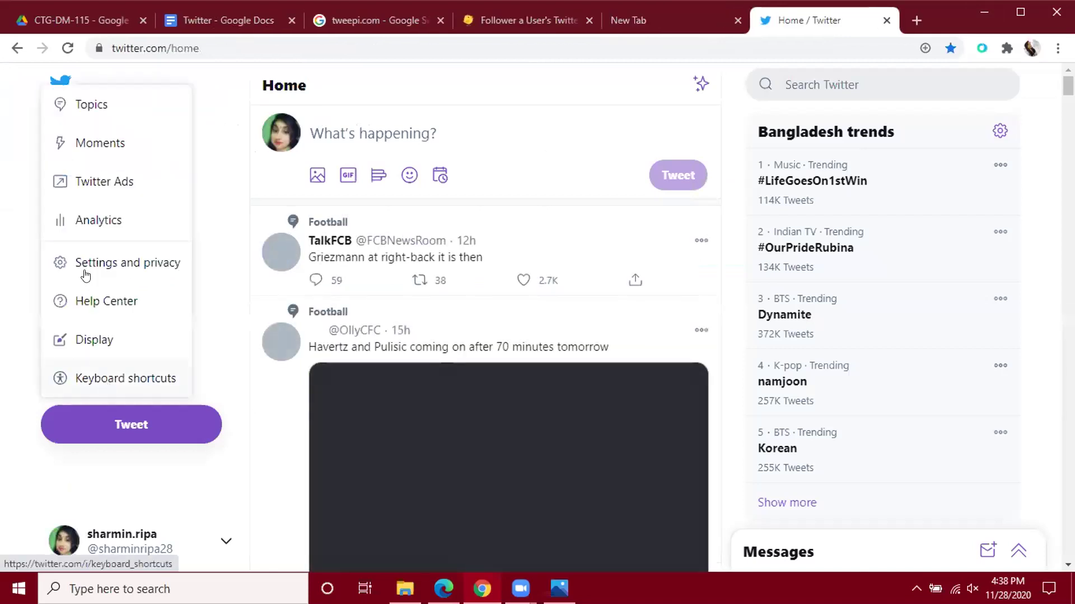
{"action": "left_click", "coordinate": [104, 183]}
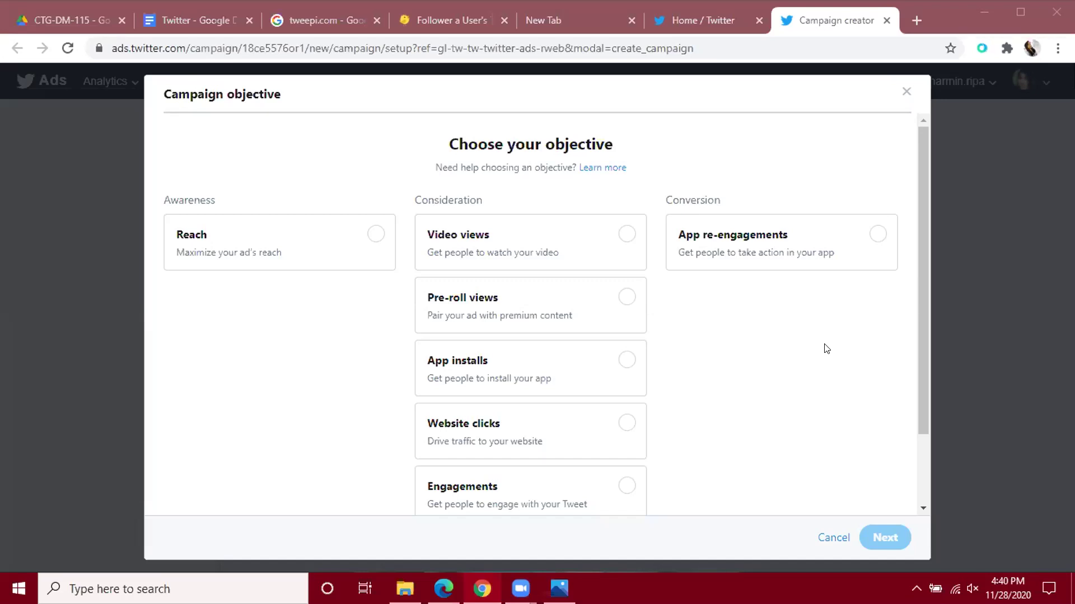
{"action": "left_click", "coordinate": [916, 20]}
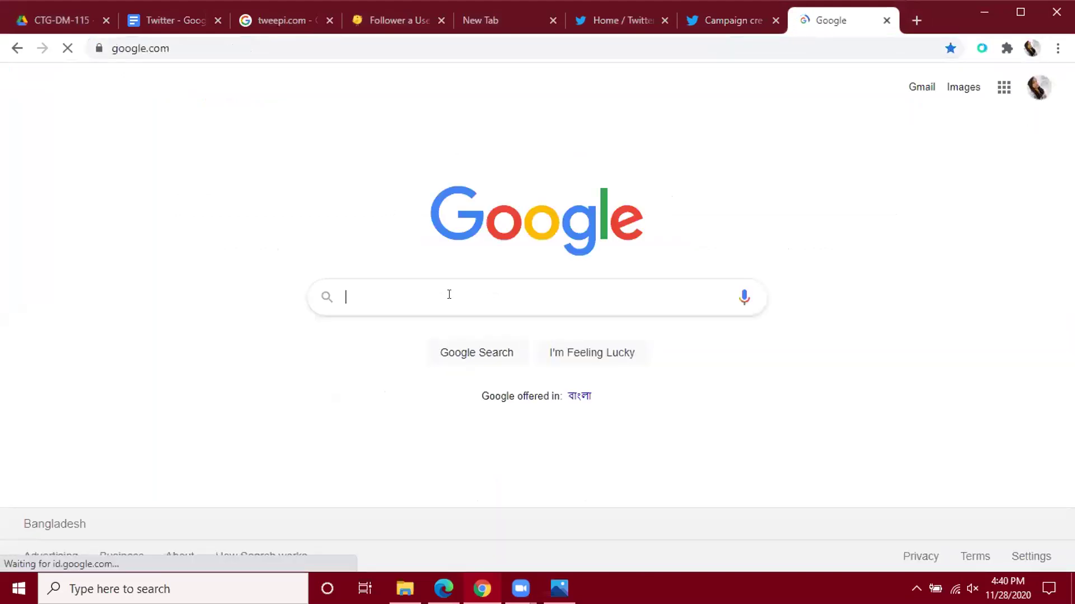
Search Google for 'pre roll views twitter' using the suggested query.
{"action": "type", "text": "pre roll"}
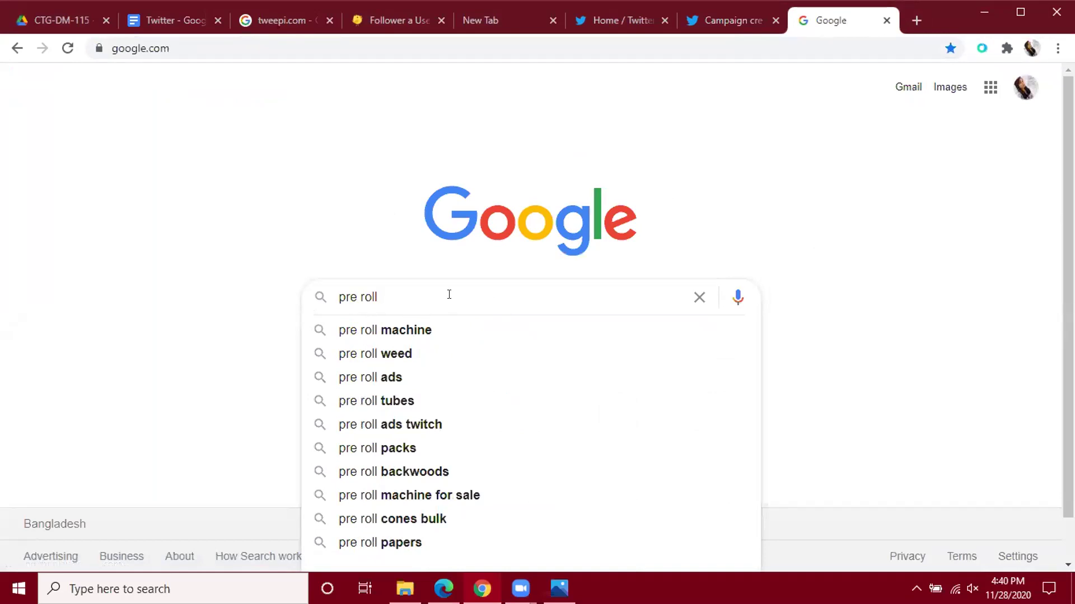
{"action": "type", "text": "view"}
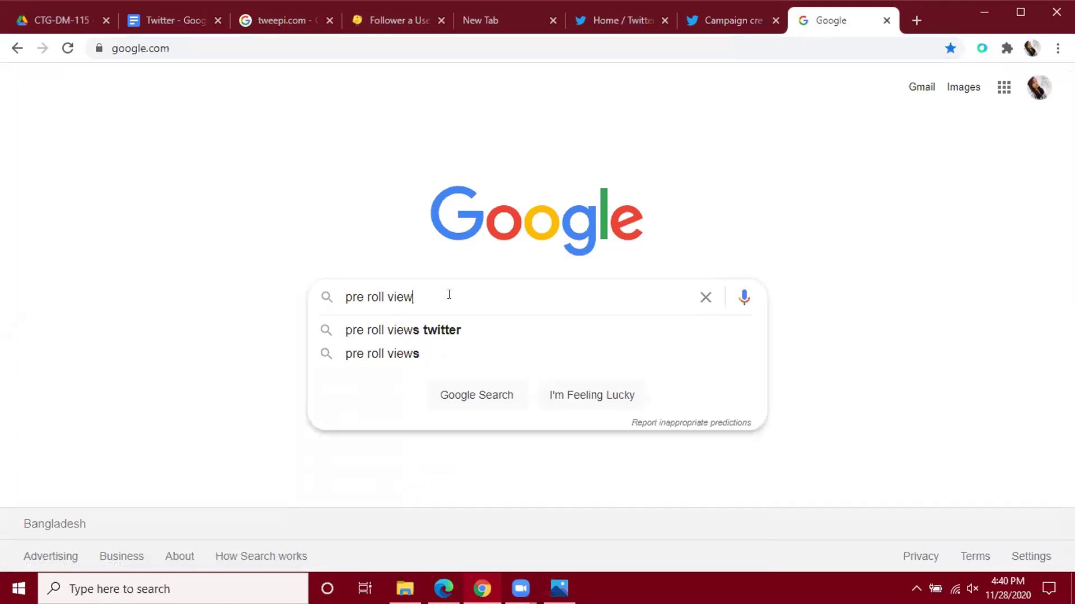
{"action": "left_click", "coordinate": [418, 332]}
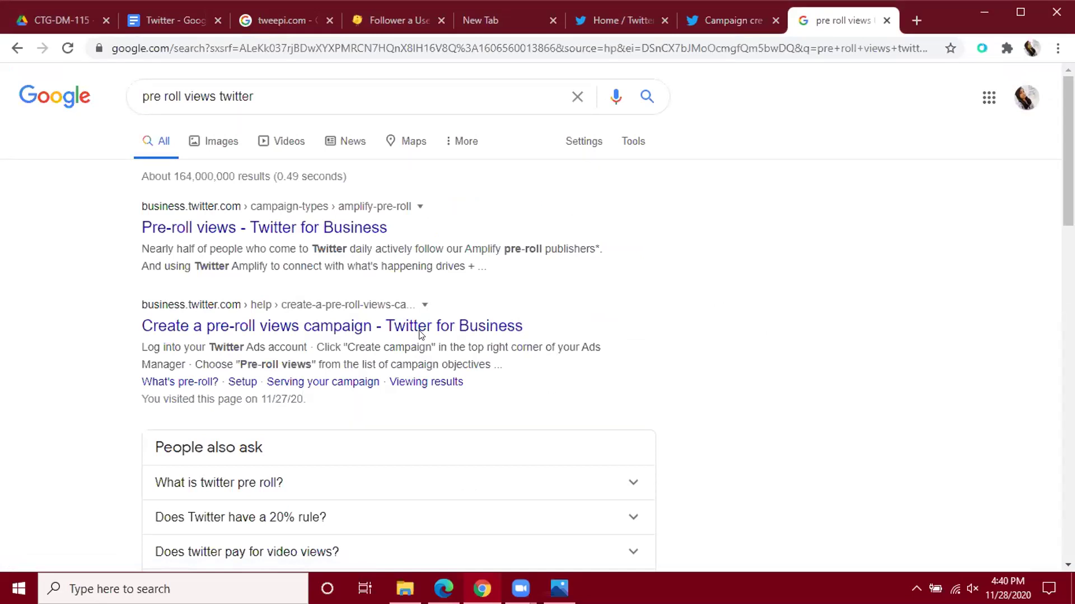
Scroll the Twitter home timeline and pause the football clip.
{"action": "left_click", "coordinate": [620, 19]}
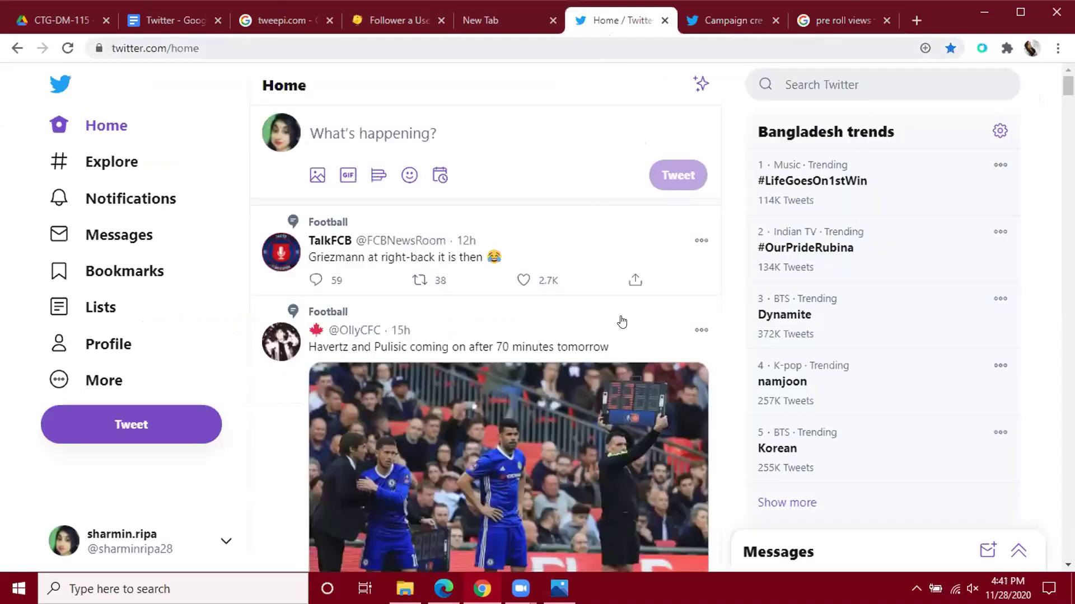
{"action": "scroll", "coordinate": [621, 322], "scroll_direction": "down", "scroll_amount": 6}
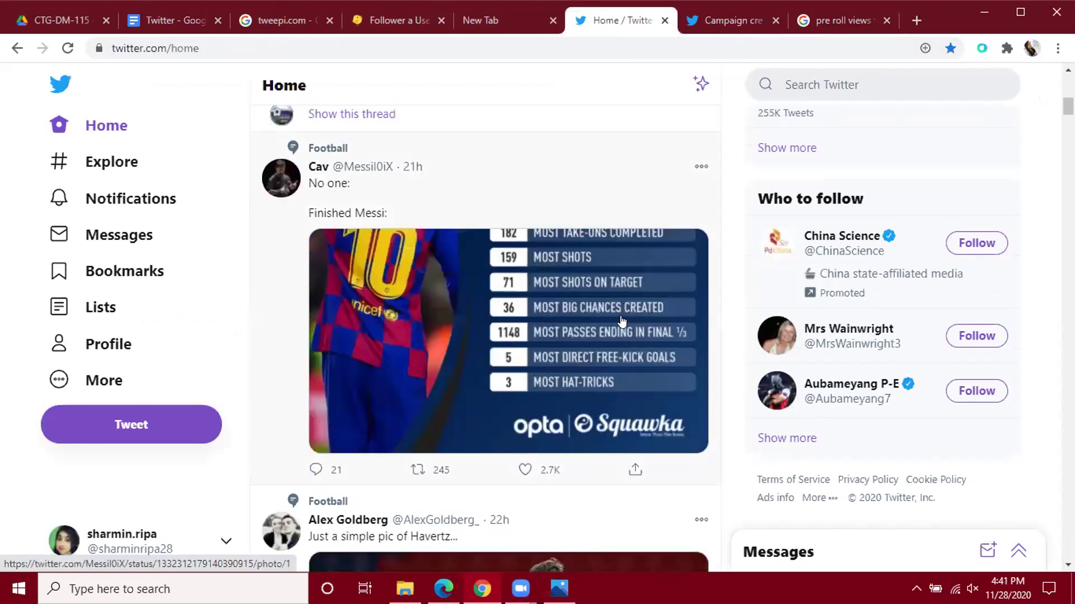
{"action": "scroll", "coordinate": [621, 322], "scroll_direction": "down", "scroll_amount": 11}
{"action": "scroll", "coordinate": [621, 322], "scroll_direction": "down", "scroll_amount": 18}
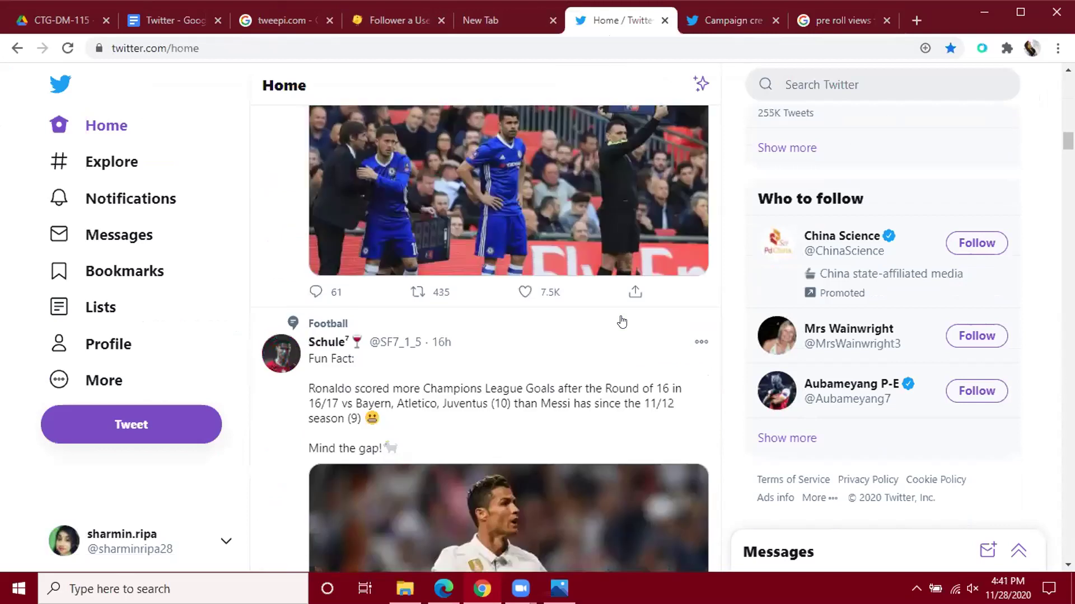
{"action": "scroll", "coordinate": [621, 322], "scroll_direction": "down", "scroll_amount": 12}
{"action": "scroll", "coordinate": [622, 322], "scroll_direction": "down", "scroll_amount": 6}
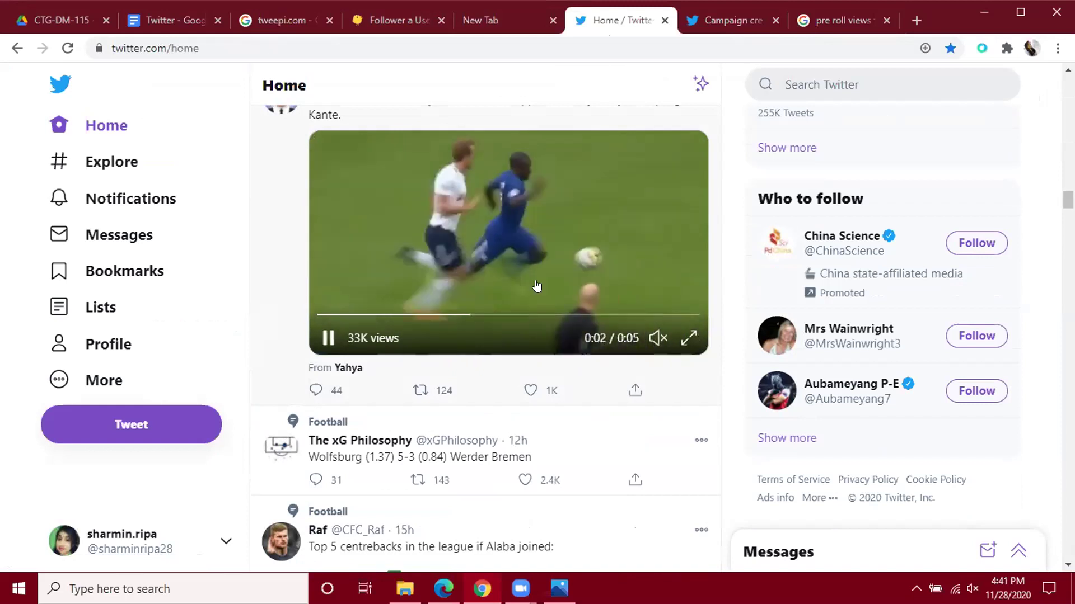
{"action": "left_click", "coordinate": [416, 351]}
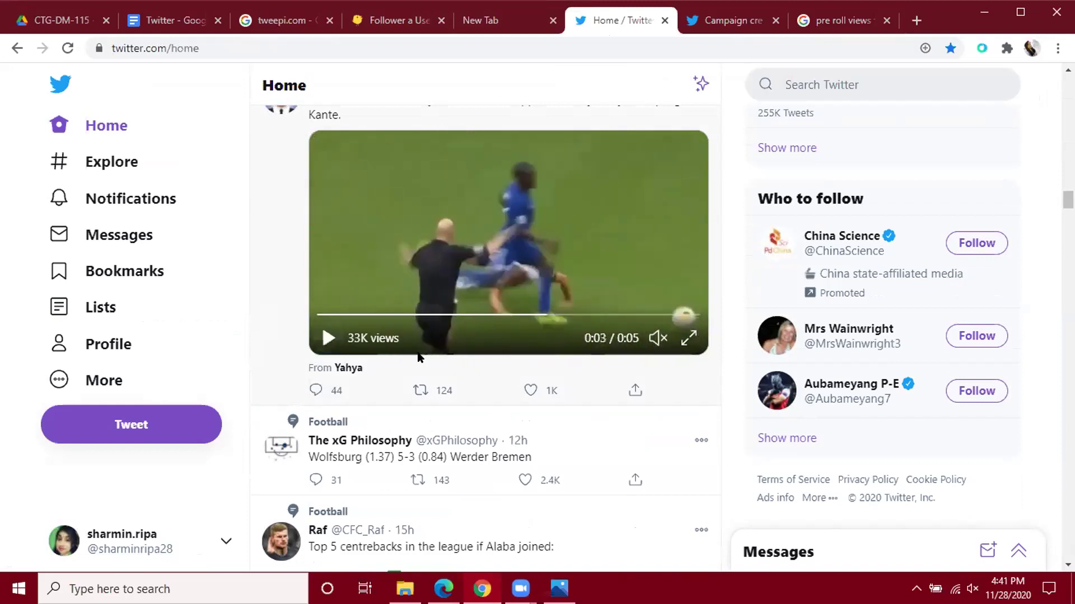
Pause the Roma–Barcelona video, then return to the campaign objective choices.
{"action": "scroll", "coordinate": [420, 354], "scroll_direction": "down", "scroll_amount": 3}
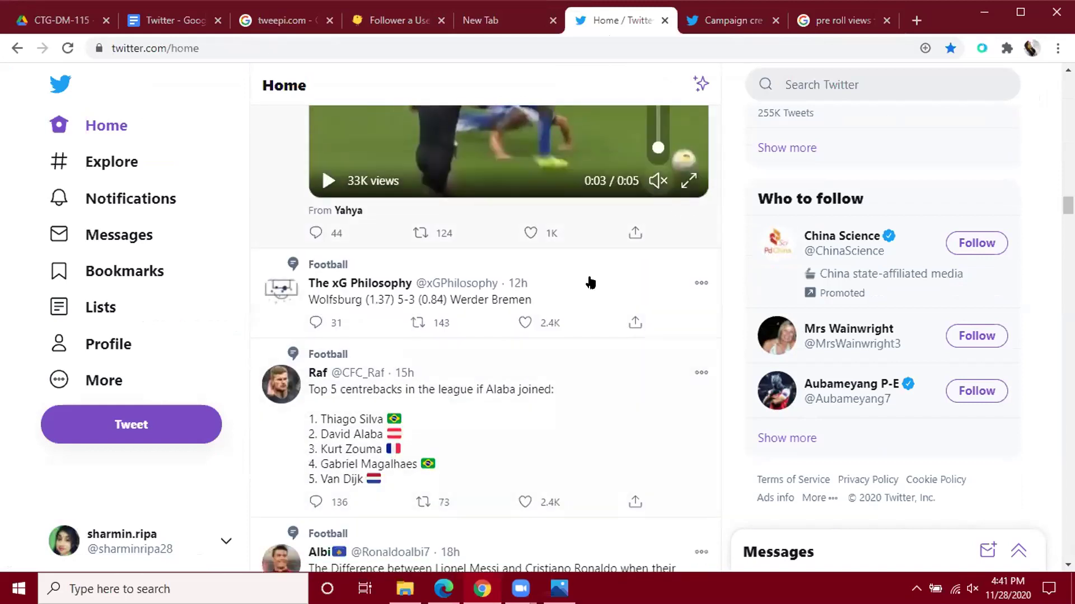
{"action": "scroll", "coordinate": [537, 388], "scroll_direction": "down", "scroll_amount": 5}
{"action": "scroll", "coordinate": [536, 388], "scroll_direction": "down", "scroll_amount": 4}
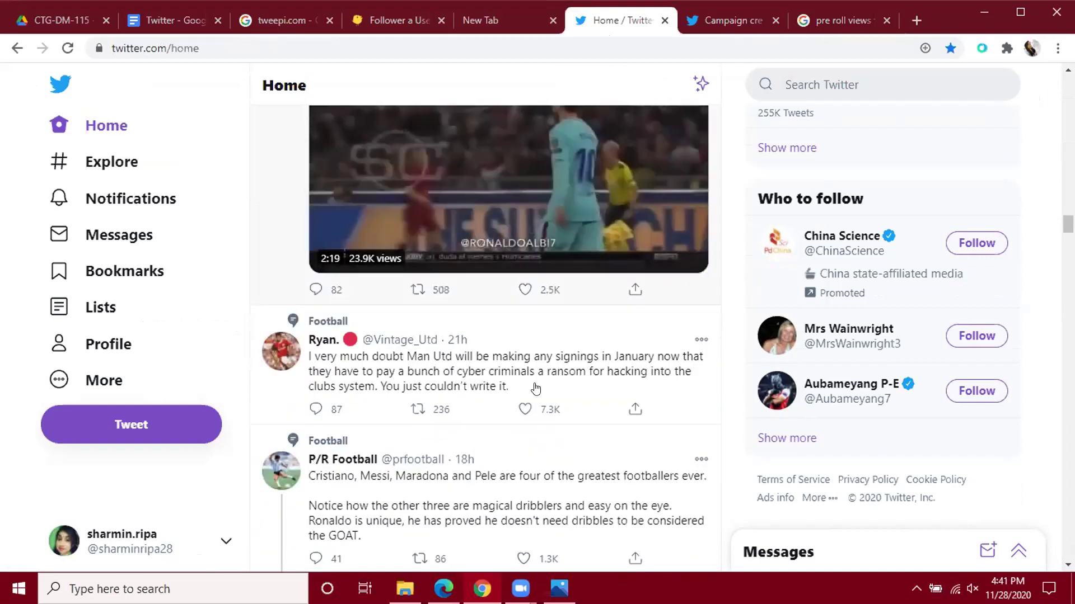
{"action": "scroll", "coordinate": [520, 364], "scroll_direction": "up", "scroll_amount": 2}
{"action": "mouse_move", "coordinate": [504, 314]}
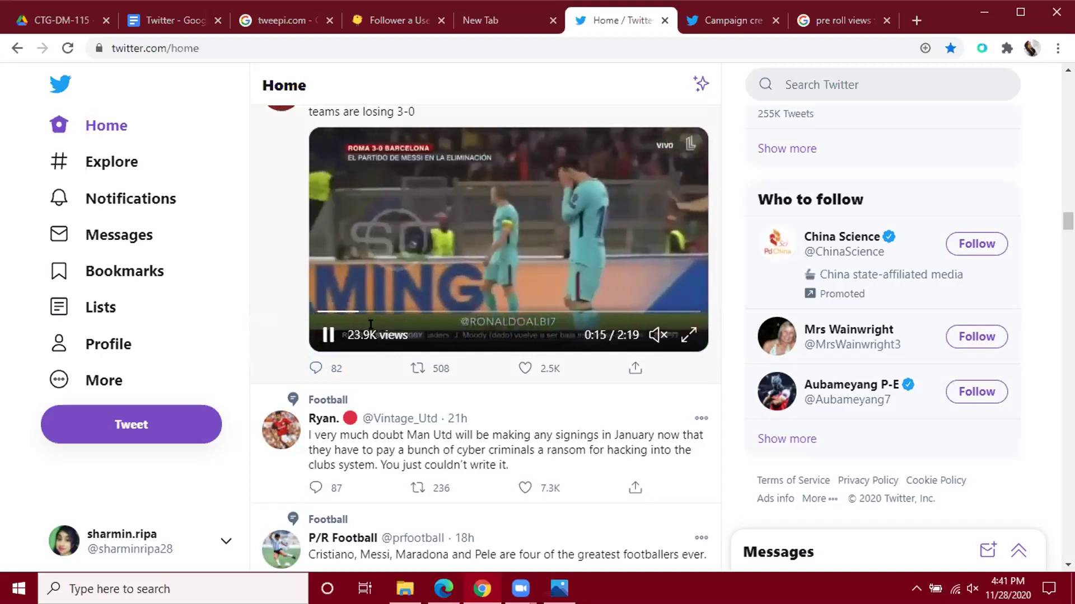
{"action": "left_click", "coordinate": [511, 342]}
{"action": "scroll", "coordinate": [507, 370], "scroll_direction": "down", "scroll_amount": 7}
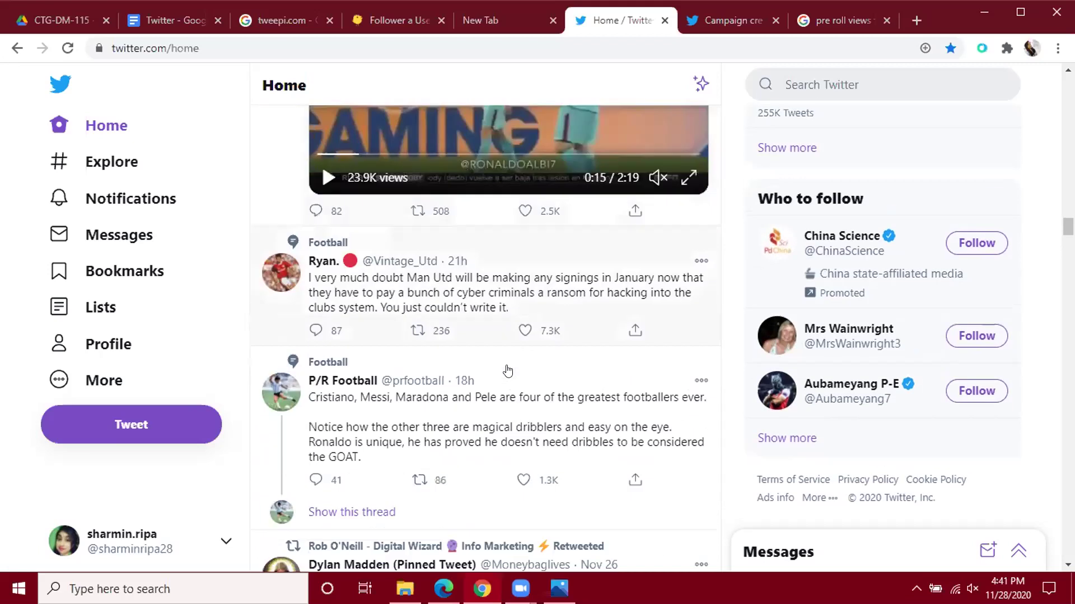
{"action": "scroll", "coordinate": [477, 276], "scroll_direction": "up", "scroll_amount": 7}
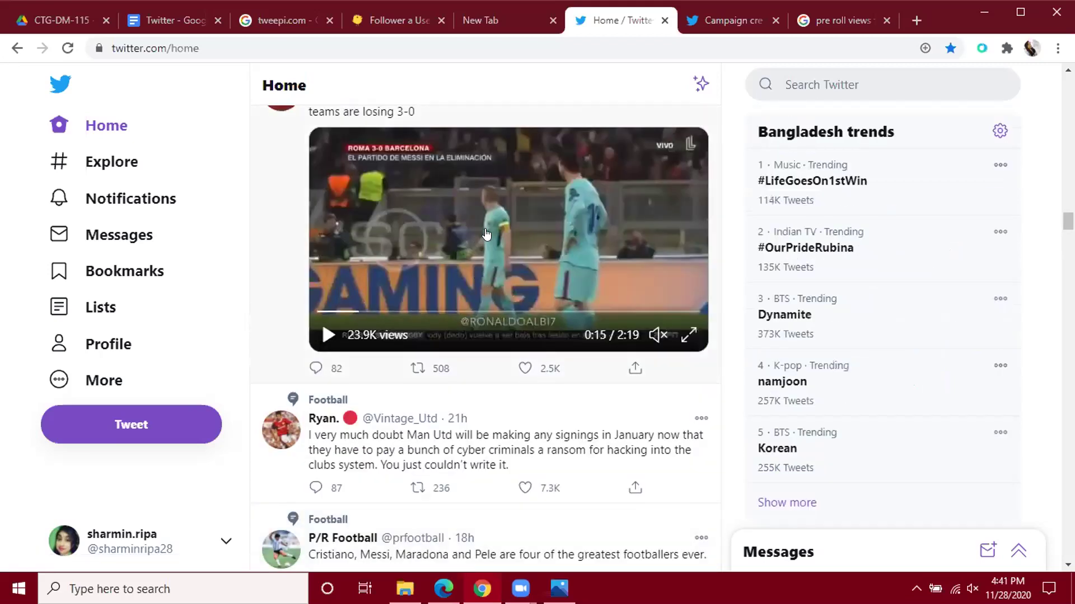
{"action": "scroll", "coordinate": [477, 275], "scroll_direction": "up", "scroll_amount": 12}
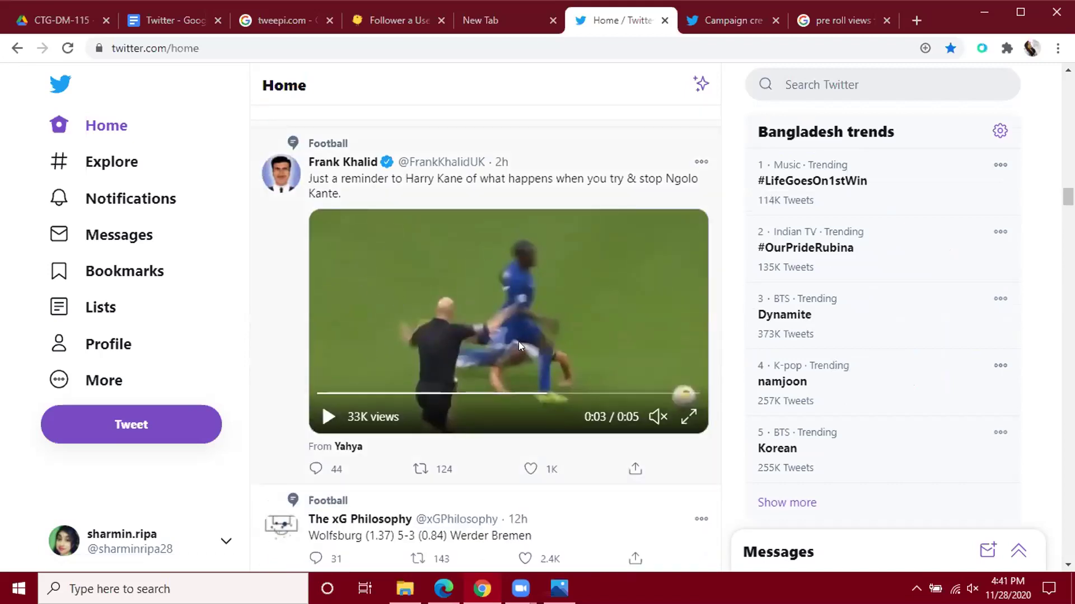
{"action": "scroll", "coordinate": [518, 345], "scroll_direction": "down", "scroll_amount": 1}
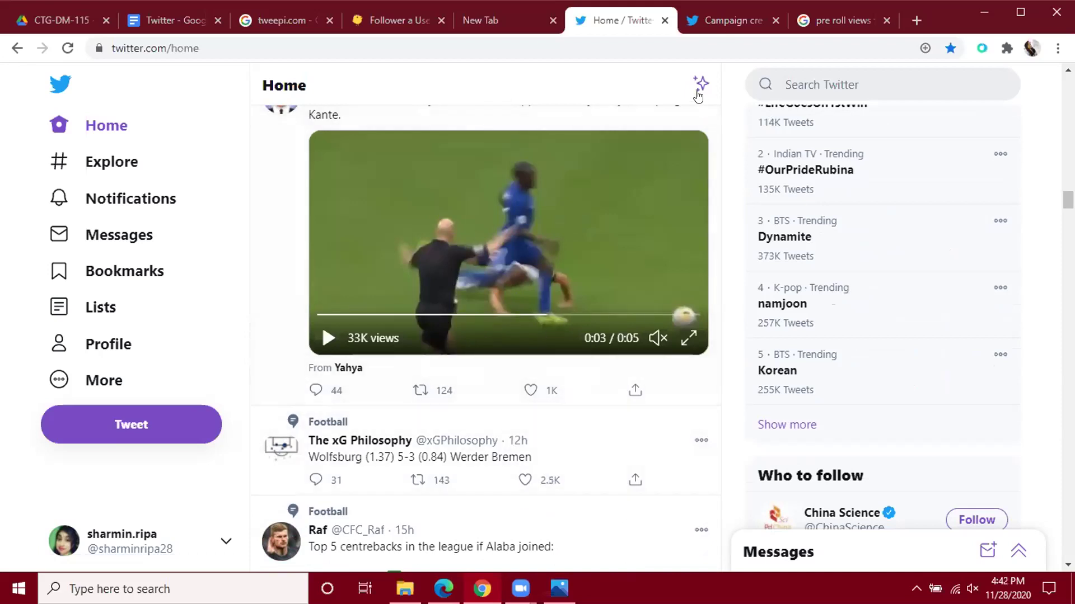
{"action": "left_click", "coordinate": [699, 15]}
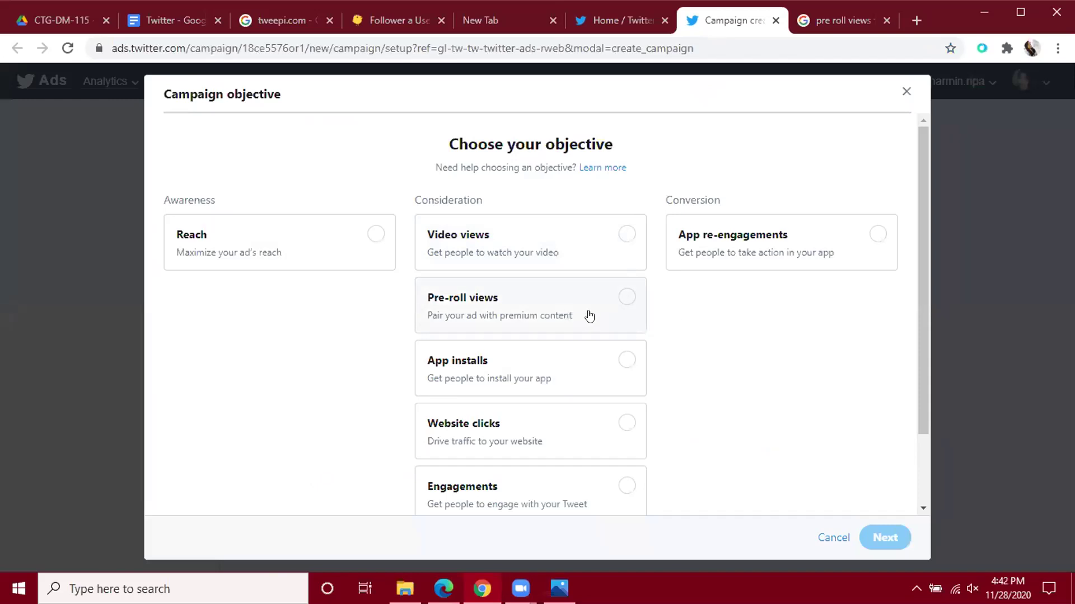
Open the 'Pre-roll views - Twitter for Business' result from the Google results in a new tab and view it.
{"action": "left_click", "coordinate": [847, 16]}
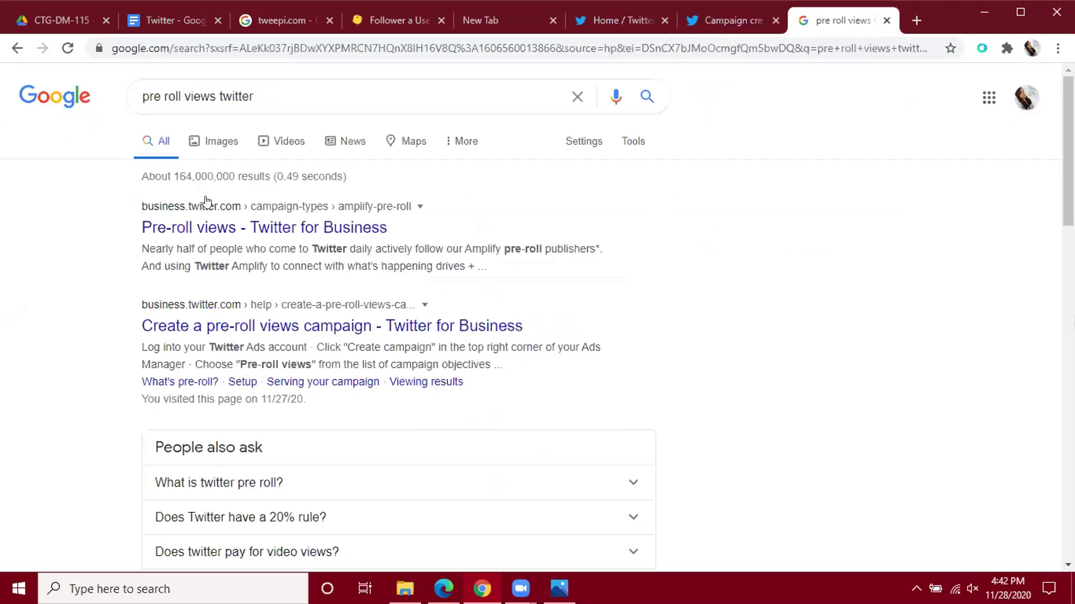
{"action": "right_click", "coordinate": [262, 230]}
{"action": "left_click", "coordinate": [296, 241]}
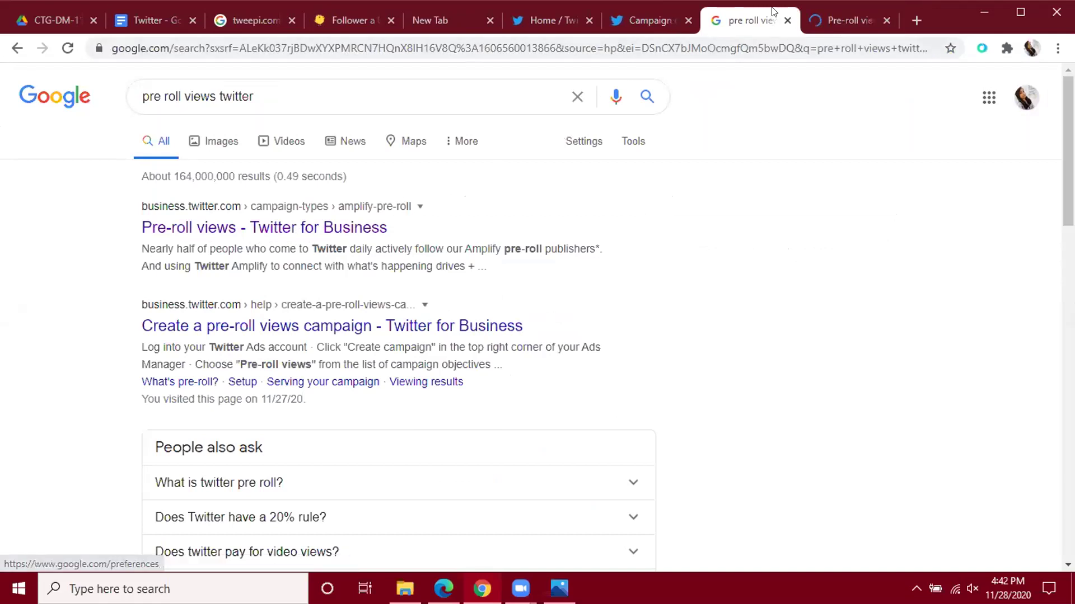
{"action": "left_click", "coordinate": [832, 13]}
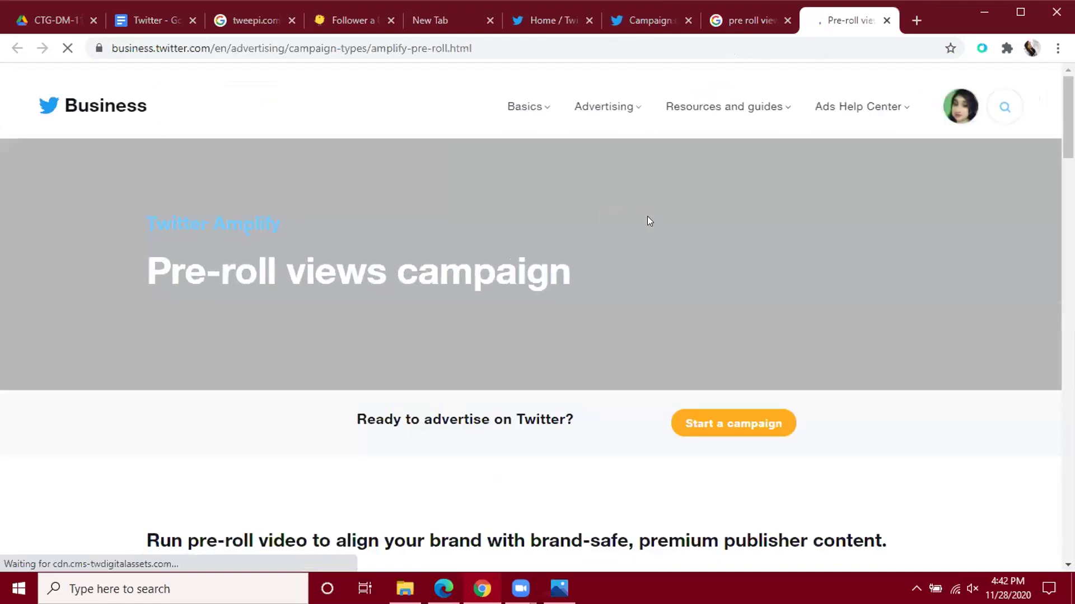
Read through the Pre-roll views page's sections down to the campaign cards, then return to the Google results.
{"action": "scroll", "coordinate": [647, 221], "scroll_direction": "down", "scroll_amount": 3}
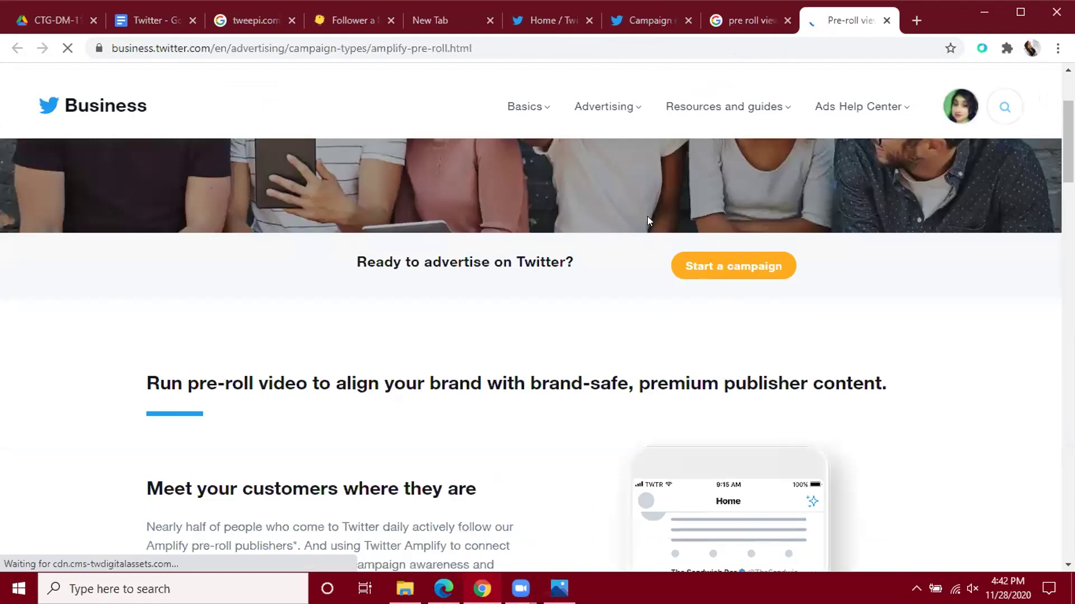
{"action": "scroll", "coordinate": [647, 220], "scroll_direction": "down", "scroll_amount": 5}
{"action": "scroll", "coordinate": [647, 220], "scroll_direction": "down", "scroll_amount": 5}
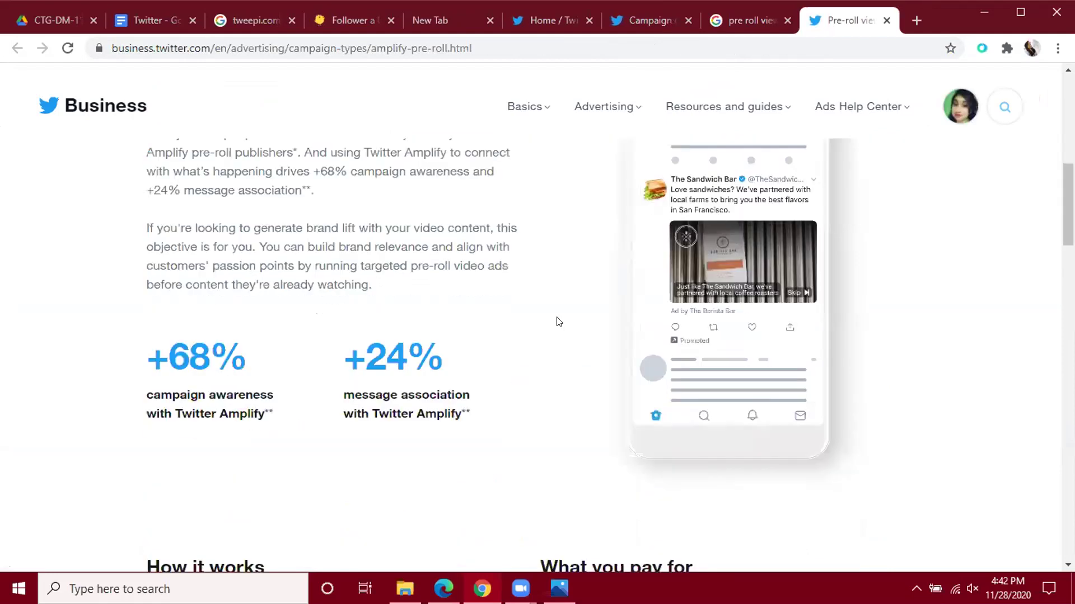
{"action": "scroll", "coordinate": [558, 322], "scroll_direction": "down", "scroll_amount": 3}
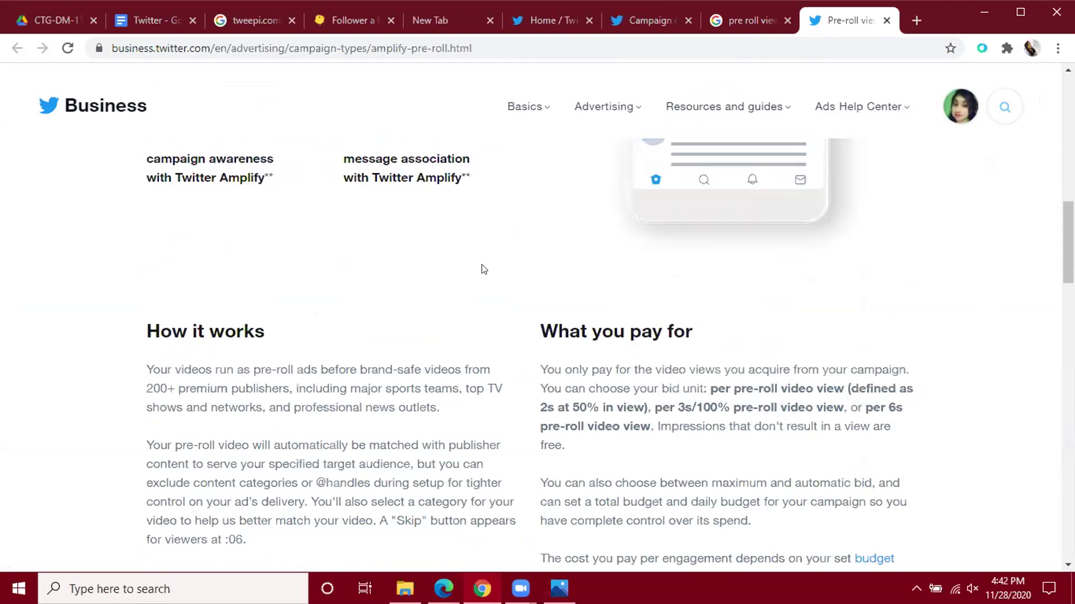
{"action": "scroll", "coordinate": [472, 283], "scroll_direction": "up", "scroll_amount": 5}
{"action": "scroll", "coordinate": [472, 283], "scroll_direction": "up", "scroll_amount": 2}
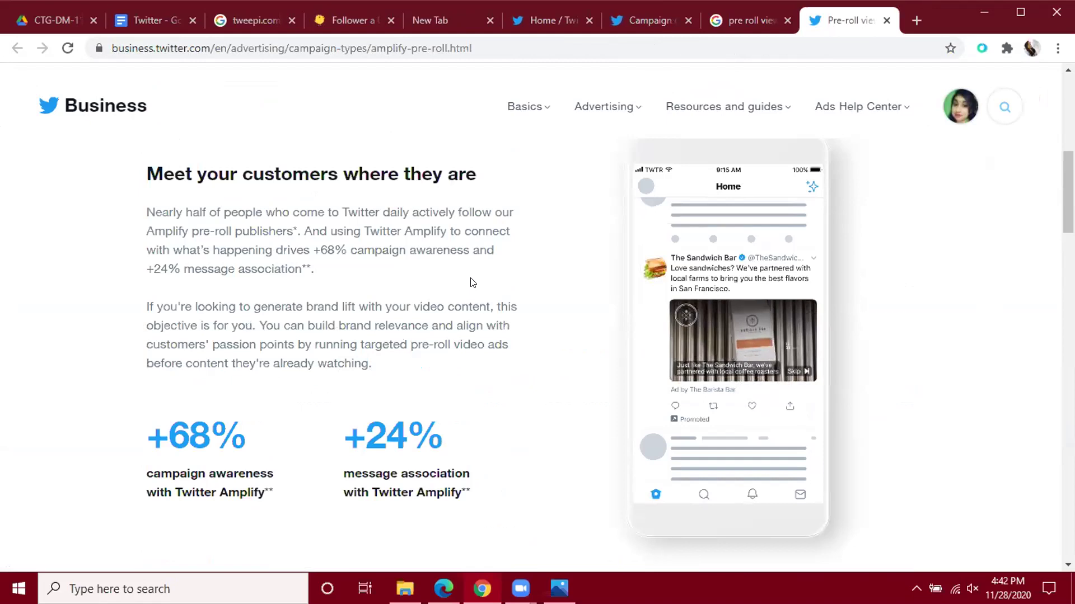
{"action": "scroll", "coordinate": [472, 283], "scroll_direction": "up", "scroll_amount": 5}
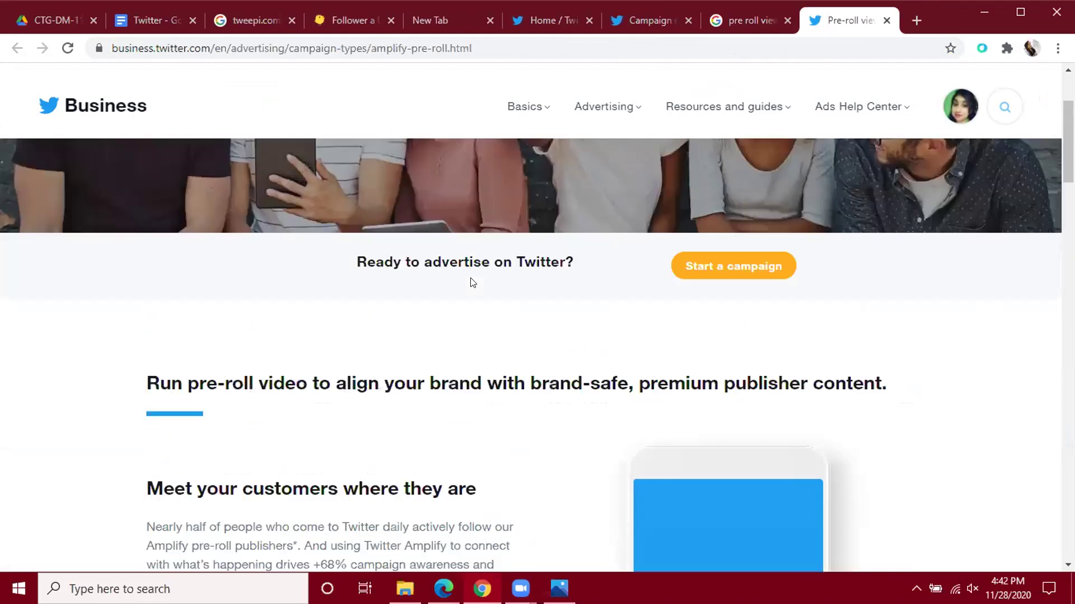
{"action": "scroll", "coordinate": [472, 280], "scroll_direction": "down", "scroll_amount": 10}
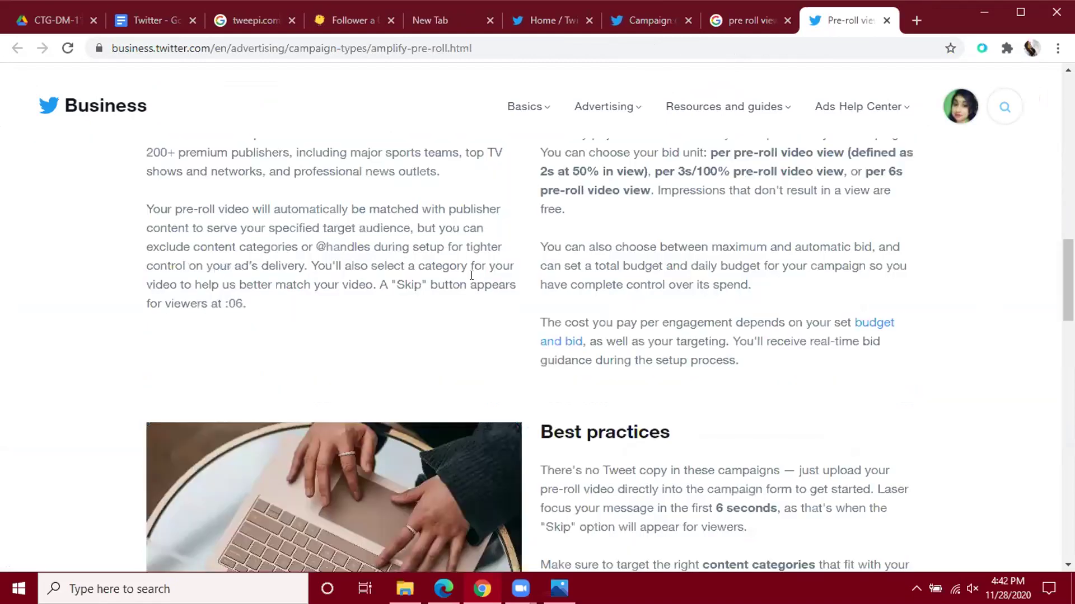
{"action": "scroll", "coordinate": [470, 282], "scroll_direction": "down", "scroll_amount": 20}
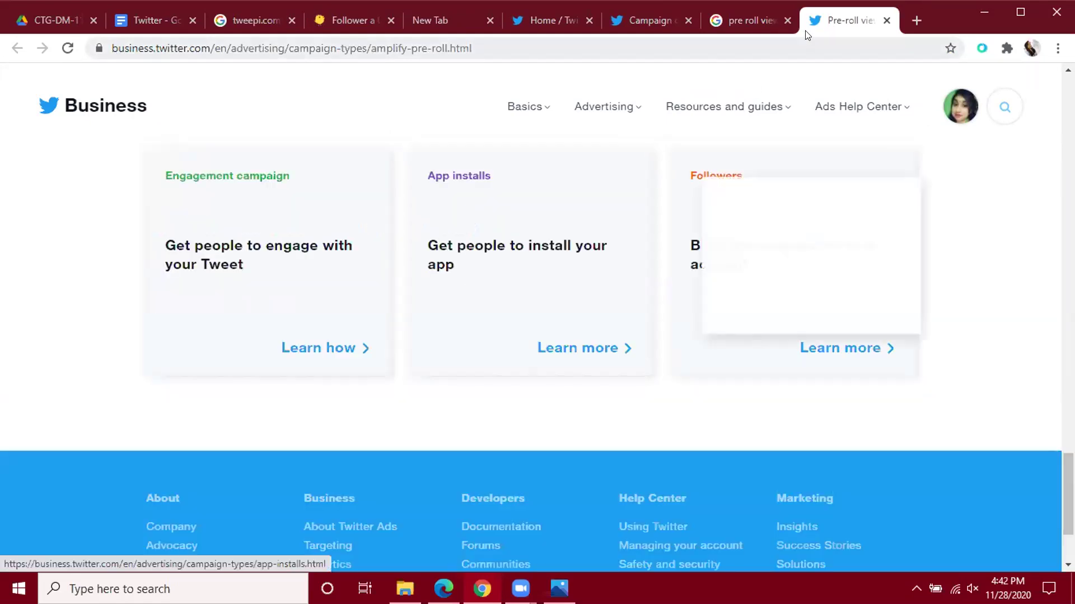
{"action": "scroll", "coordinate": [528, 278], "scroll_direction": "up", "scroll_amount": 5}
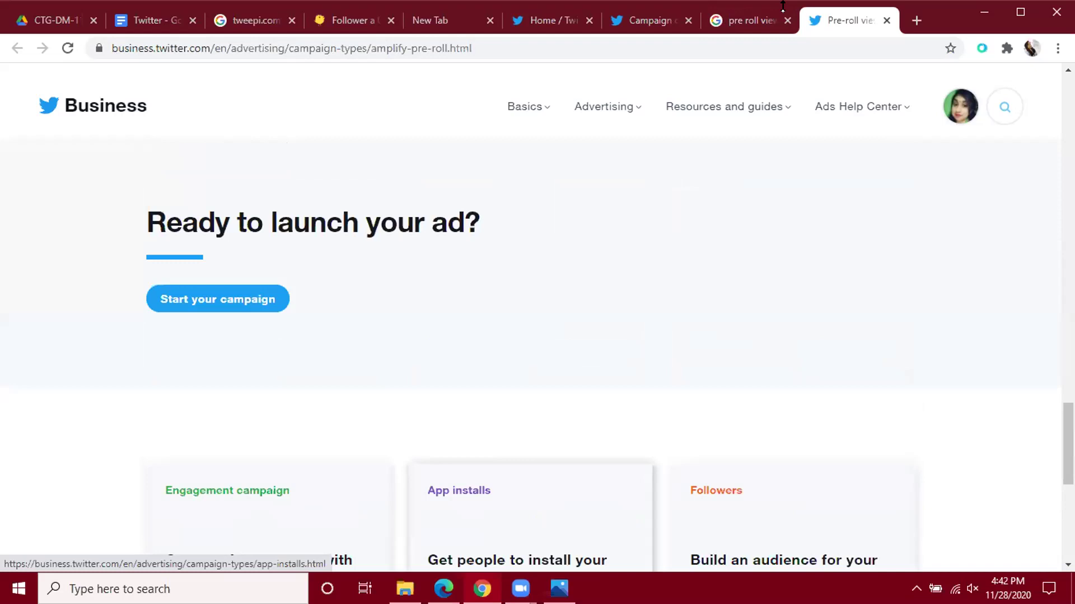
{"action": "left_click", "coordinate": [737, 27]}
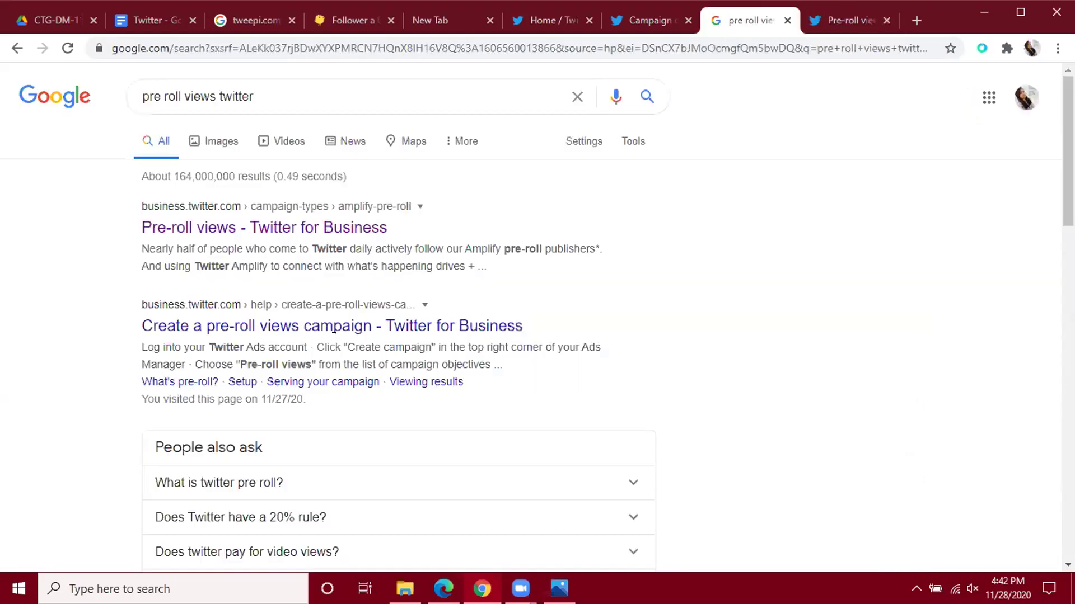
Expand the 'What is twitter pre roll?' answer and read down the search results.
{"action": "scroll", "coordinate": [352, 335], "scroll_direction": "down", "scroll_amount": 2}
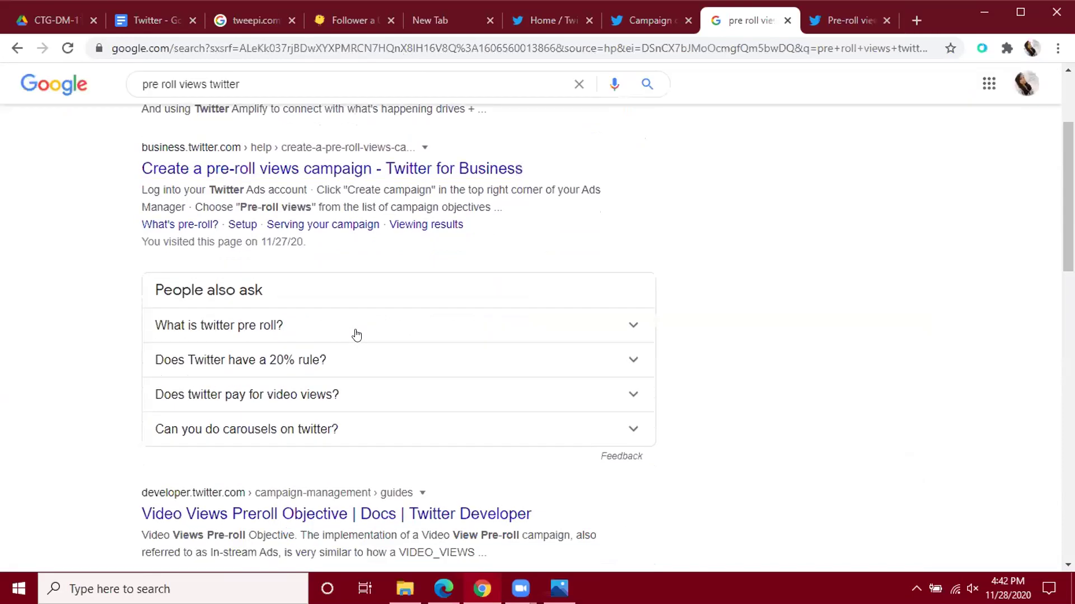
{"action": "left_click", "coordinate": [353, 331]}
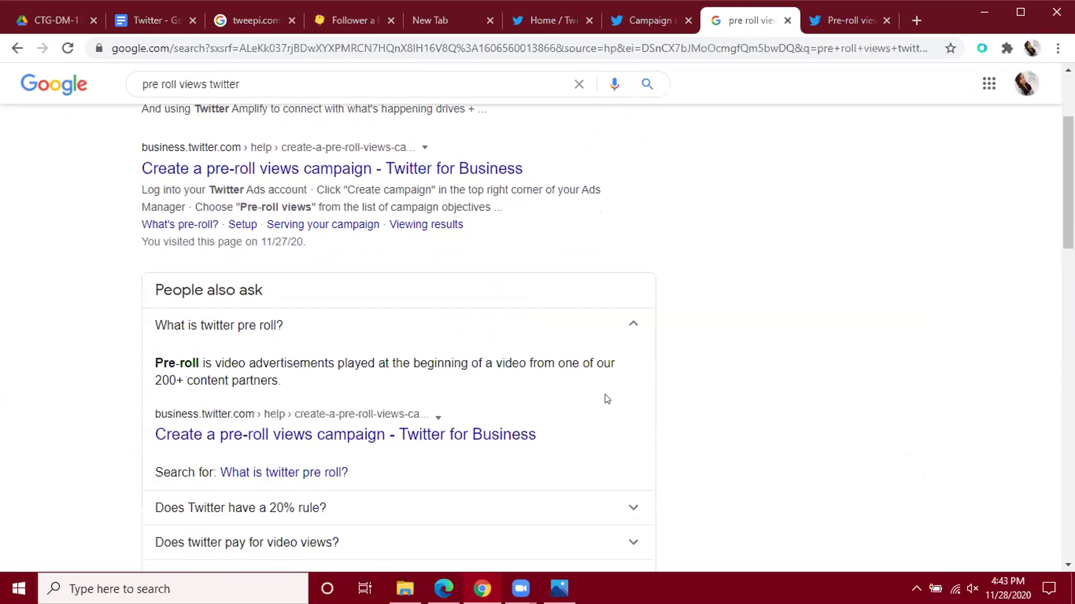
{"action": "scroll", "coordinate": [607, 399], "scroll_direction": "down", "scroll_amount": 1}
{"action": "scroll", "coordinate": [604, 400], "scroll_direction": "down", "scroll_amount": 2}
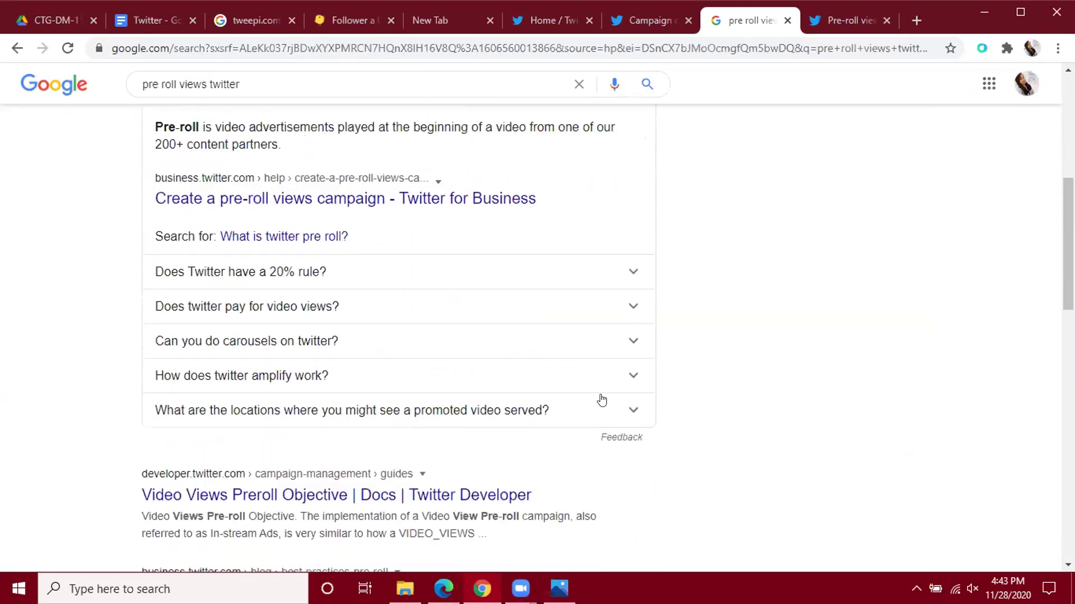
{"action": "scroll", "coordinate": [602, 401], "scroll_direction": "down", "scroll_amount": 1}
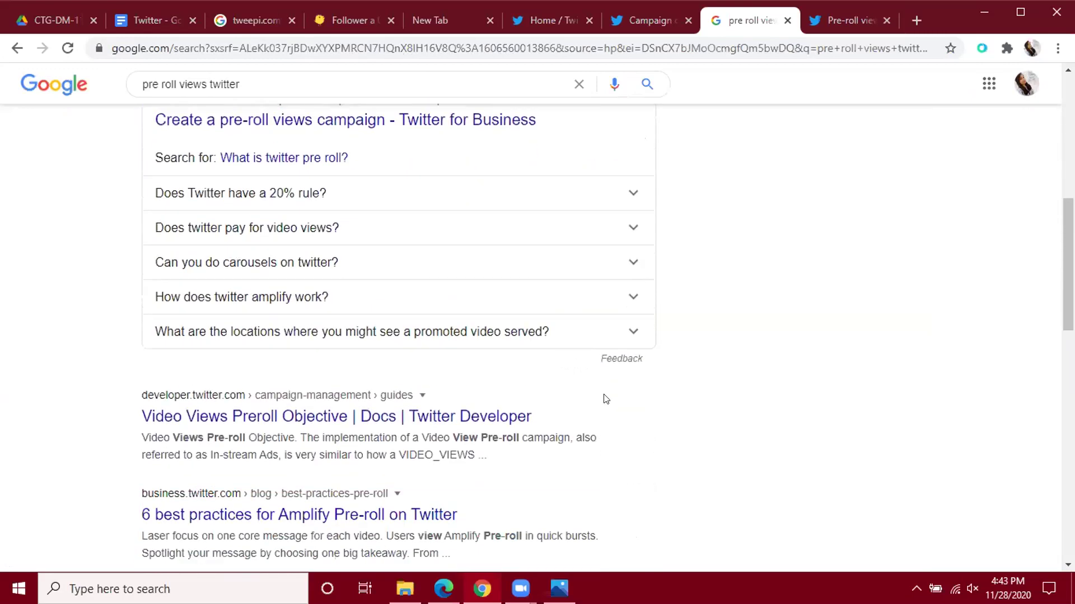
{"action": "scroll", "coordinate": [606, 399], "scroll_direction": "down", "scroll_amount": 2}
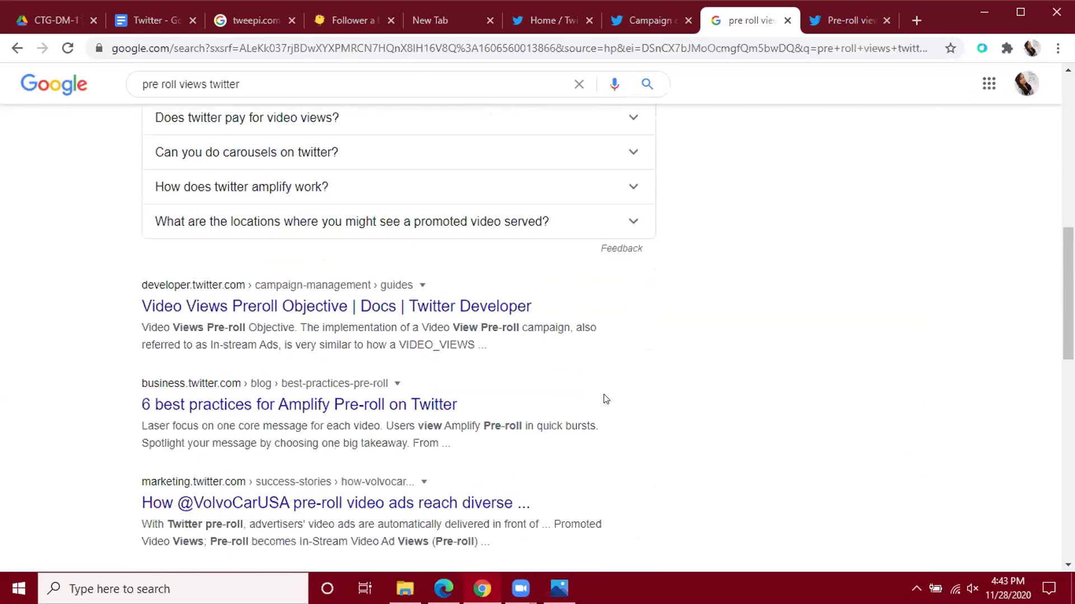
{"action": "scroll", "coordinate": [607, 399], "scroll_direction": "down", "scroll_amount": 2}
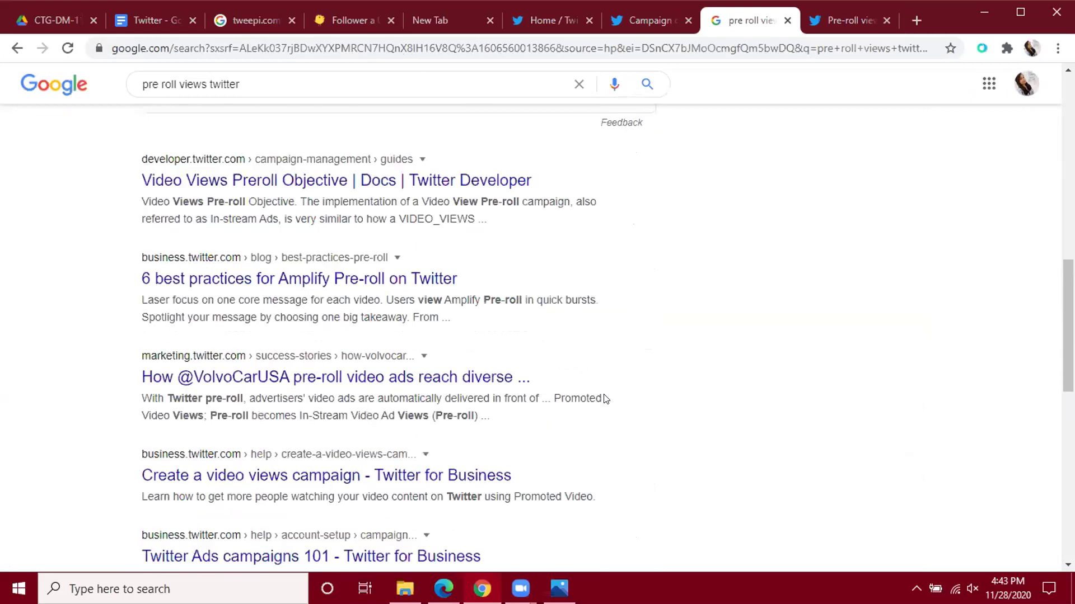
{"action": "scroll", "coordinate": [605, 399], "scroll_direction": "down", "scroll_amount": 1}
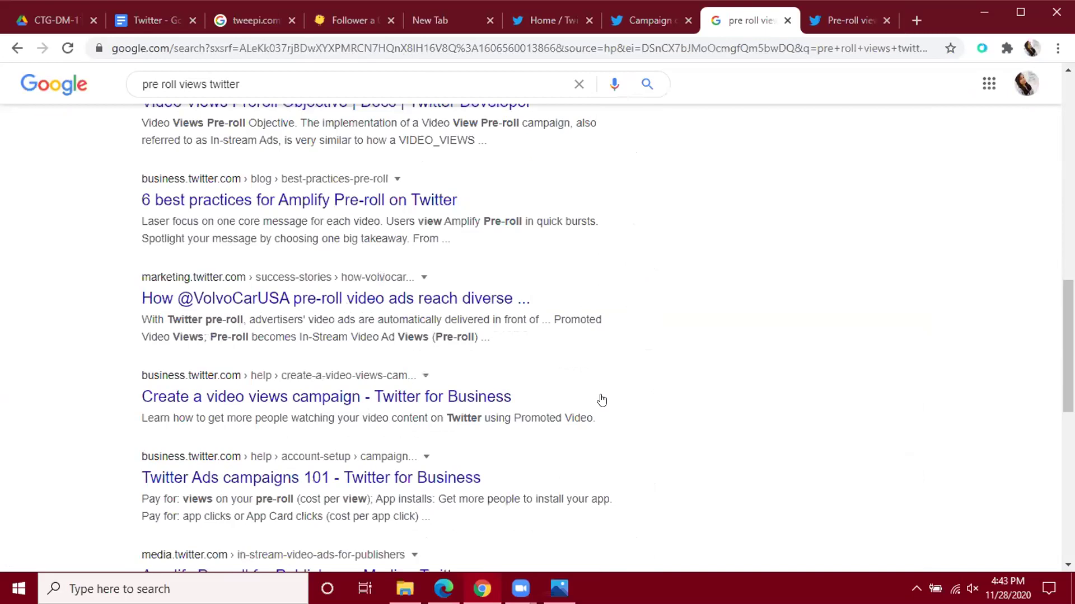
{"action": "scroll", "coordinate": [606, 399], "scroll_direction": "up", "scroll_amount": 10}
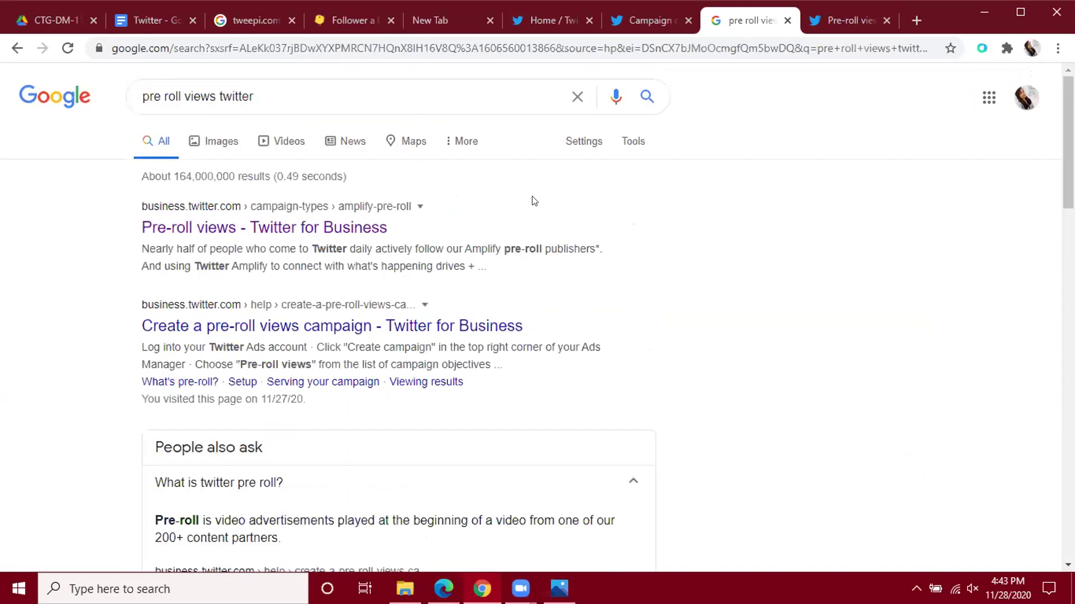
Open the 'Create a pre-roll views campaign' help page in a new tab and view it.
{"action": "right_click", "coordinate": [325, 326]}
{"action": "left_click", "coordinate": [392, 337]}
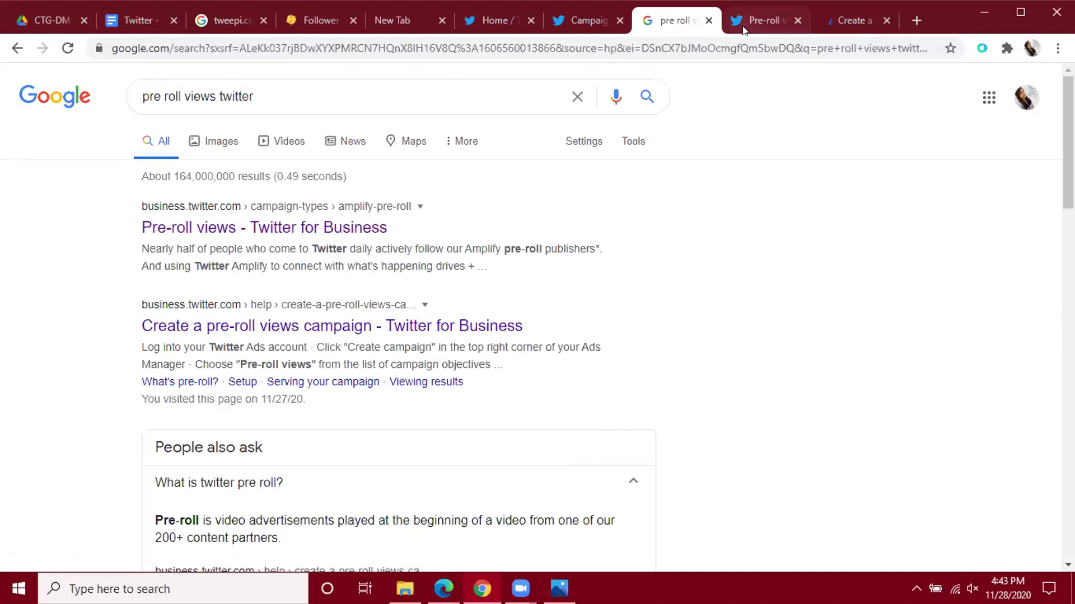
{"action": "left_click", "coordinate": [833, 13]}
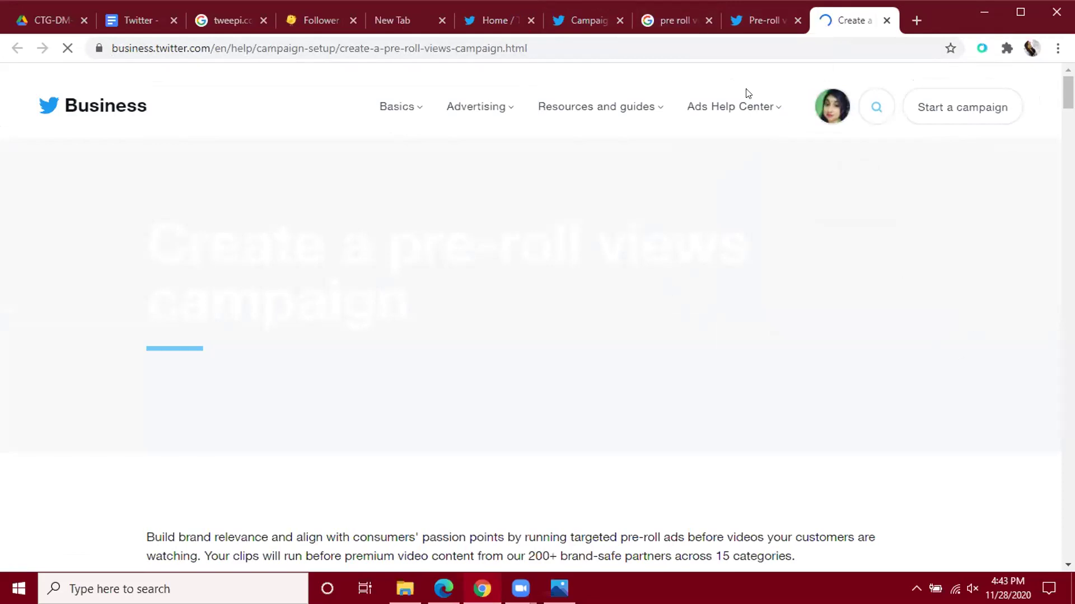
Return to the Twitter Ads Campaign tab showing the Choose your objective dialog.
{"action": "left_click", "coordinate": [574, 20]}
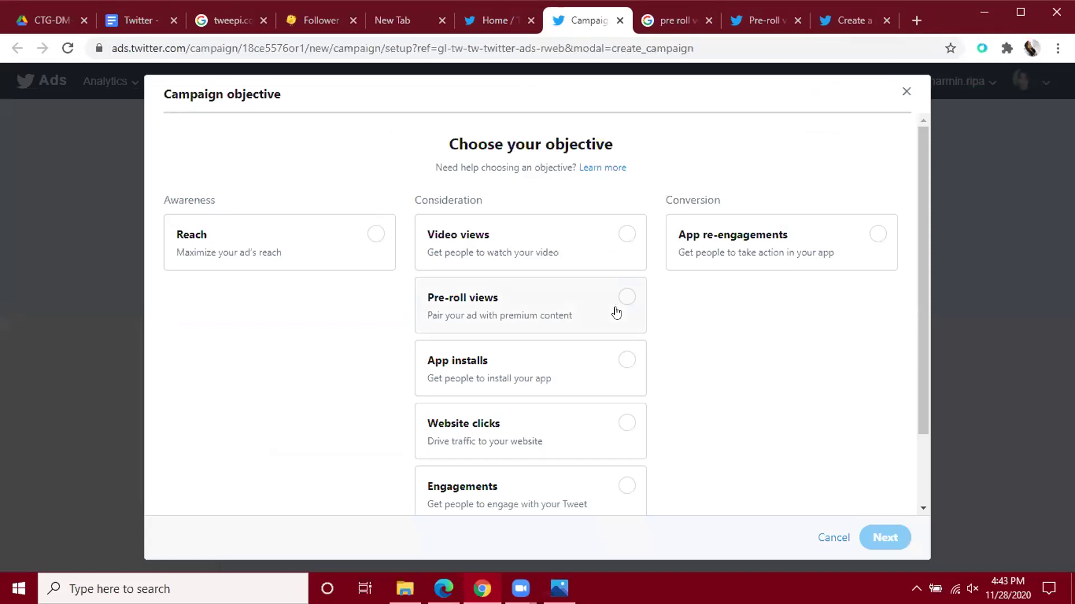
{"action": "scroll", "coordinate": [590, 296], "scroll_direction": "down", "scroll_amount": 2}
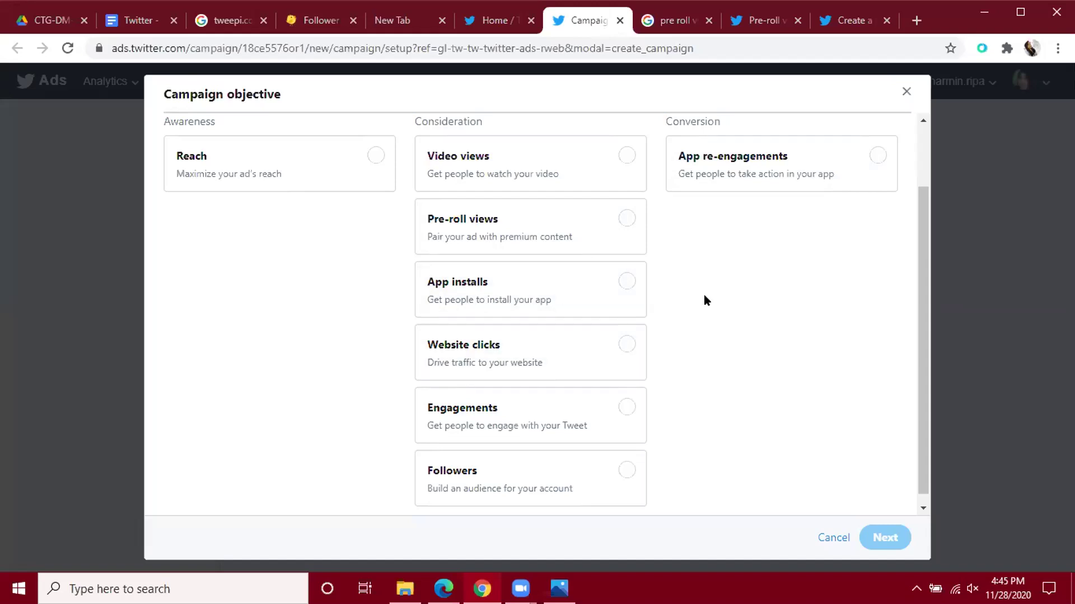
Pick Followers instead of Engagements as the campaign objective and continue.
{"action": "scroll", "coordinate": [703, 295], "scroll_direction": "down", "scroll_amount": 1}
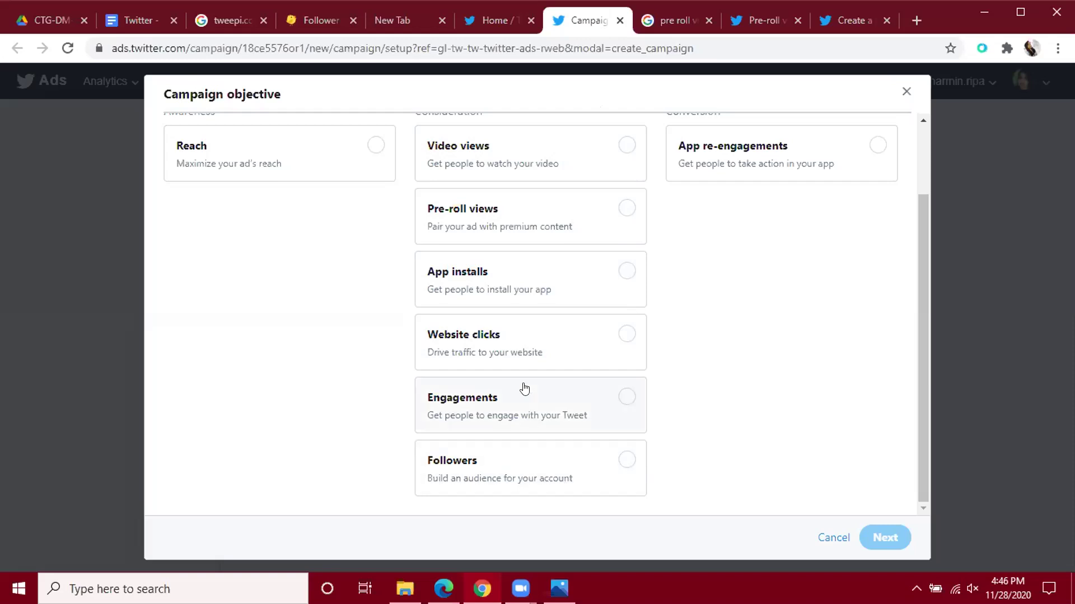
{"action": "left_click", "coordinate": [632, 396]}
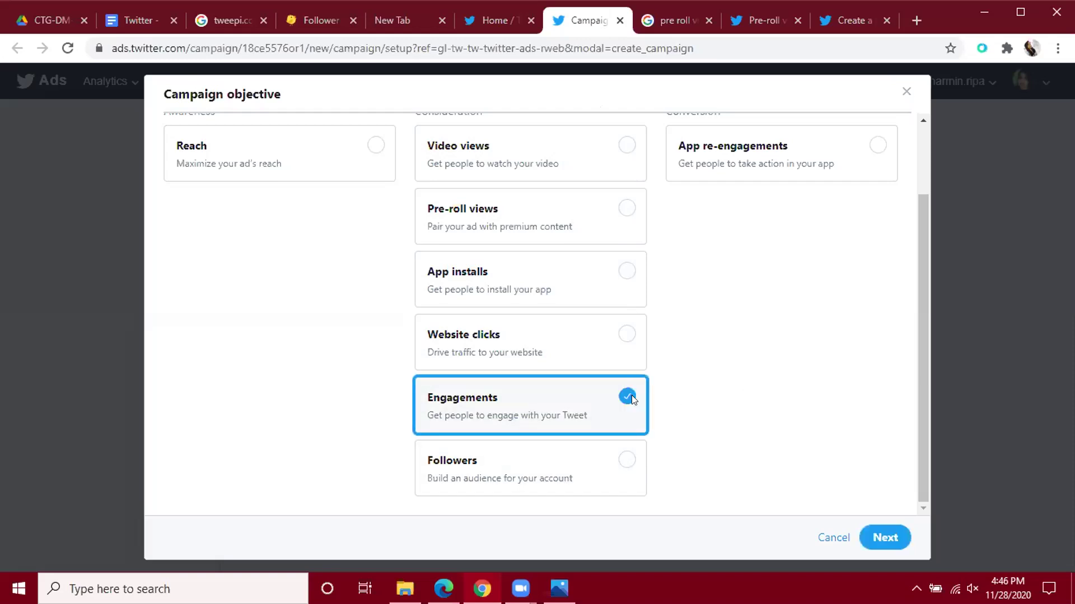
{"action": "left_click", "coordinate": [615, 472]}
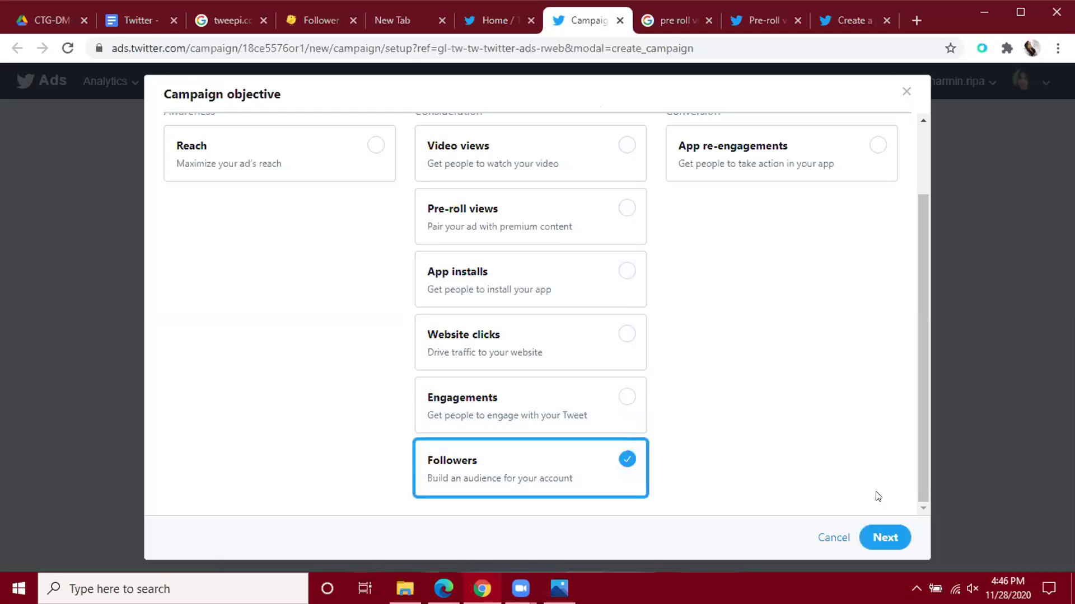
{"action": "left_click", "coordinate": [883, 538]}
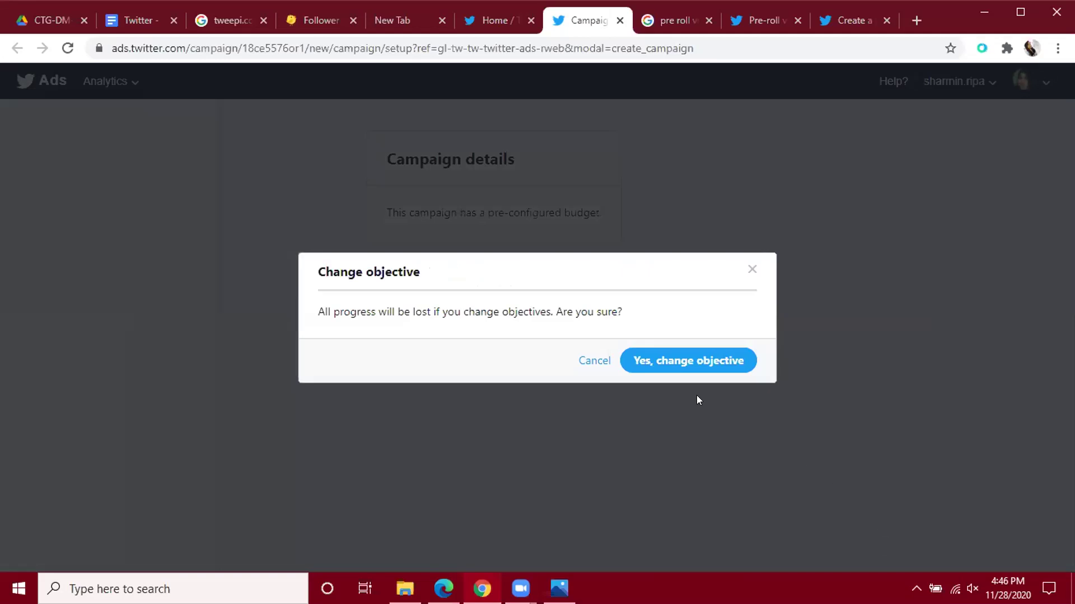
Confirm the switch to the Followers objective.
{"action": "left_click", "coordinate": [683, 361]}
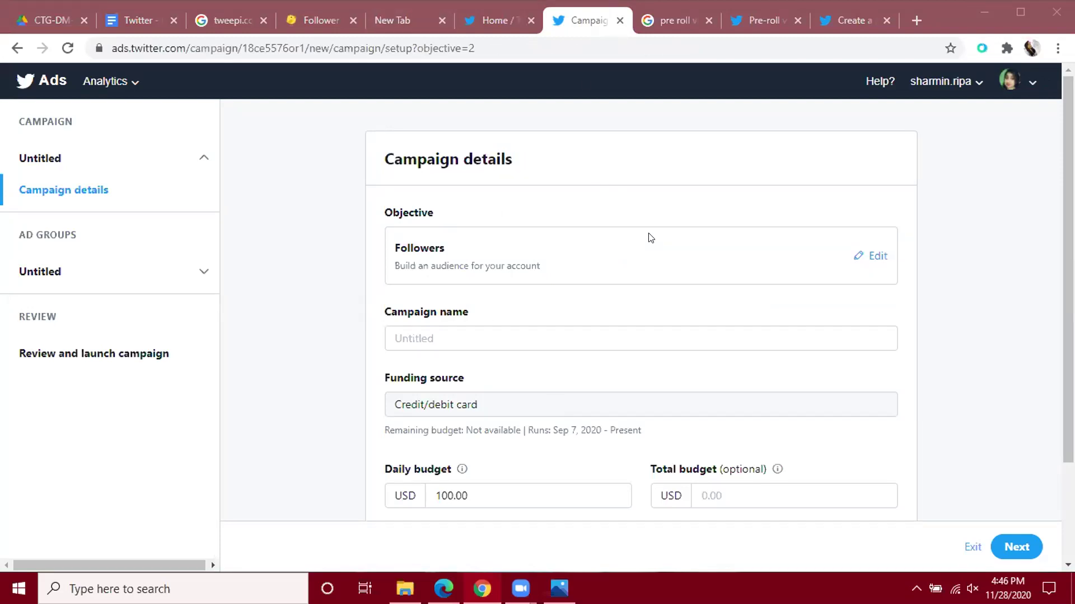
Enter 'follower gain-dec' as the campaign name.
{"action": "scroll", "coordinate": [700, 272], "scroll_direction": "down", "scroll_amount": 1}
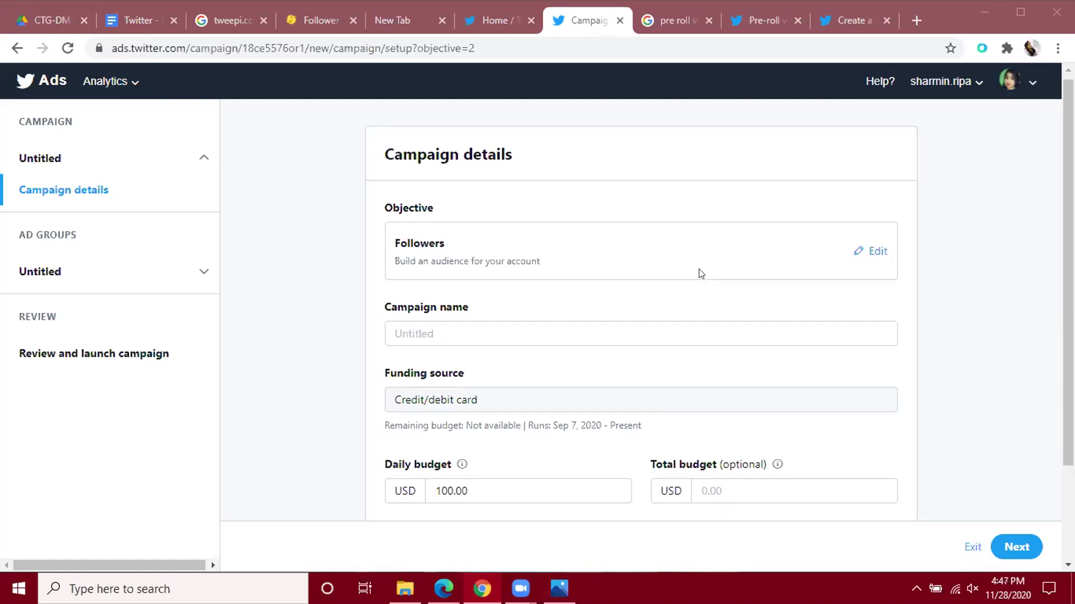
{"action": "scroll", "coordinate": [700, 273], "scroll_direction": "down", "scroll_amount": 2}
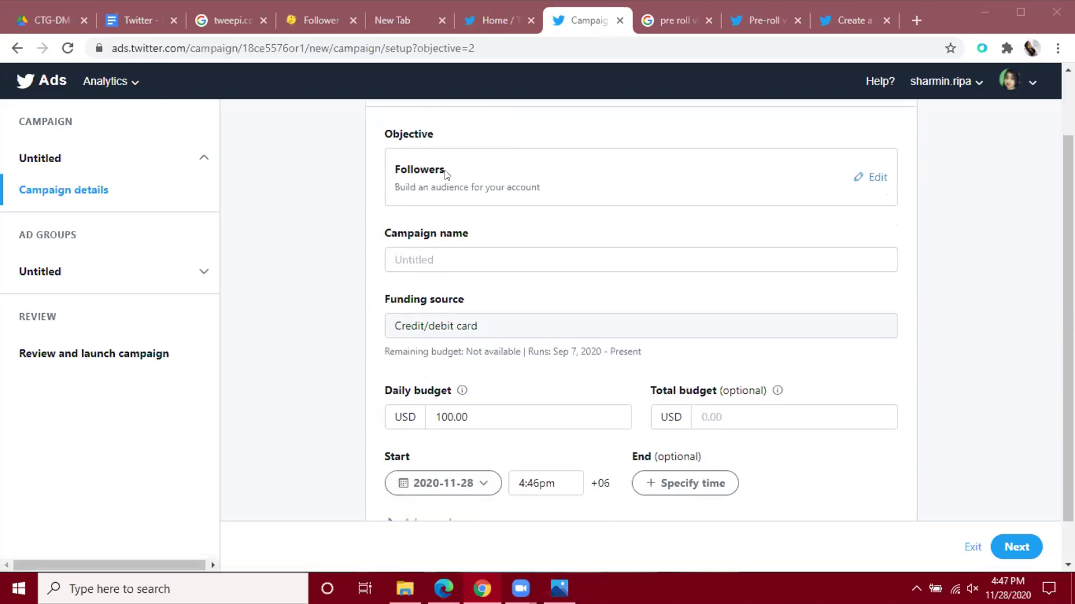
{"action": "left_click", "coordinate": [514, 262]}
{"action": "type", "text": "follower gain-dec"}
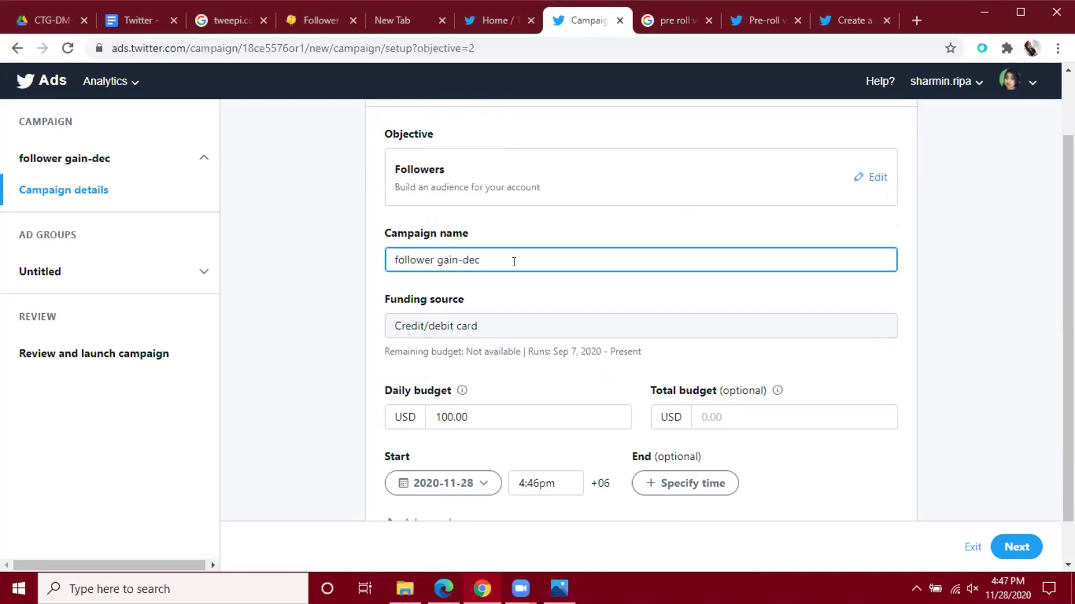
{"action": "scroll", "coordinate": [514, 262], "scroll_direction": "down", "scroll_amount": 1}
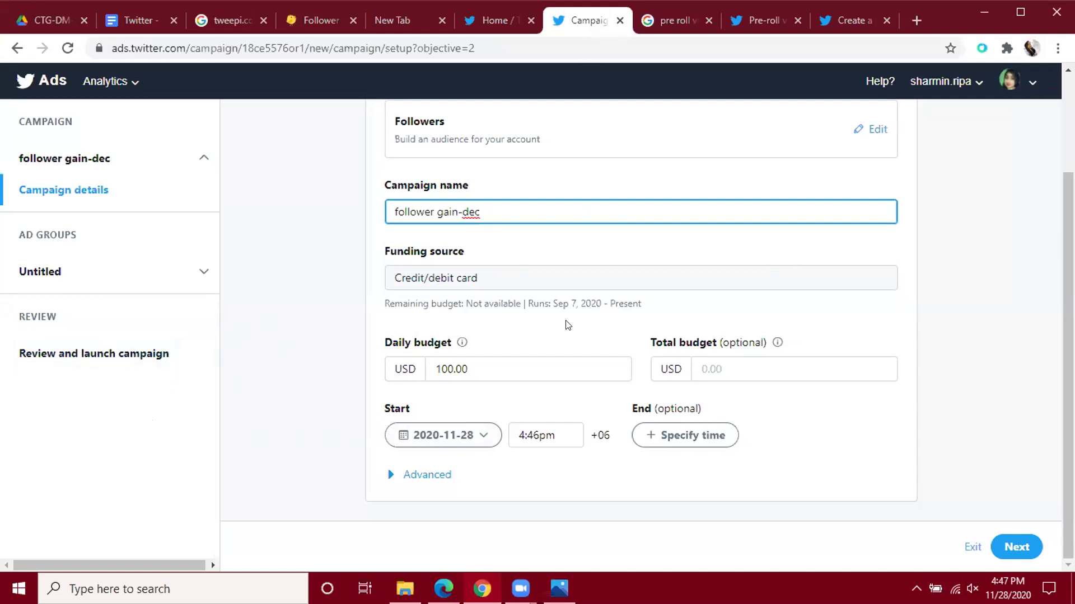
Open the Add new payment method page in a new browser tab and view its card form.
{"action": "left_click", "coordinate": [977, 87]}
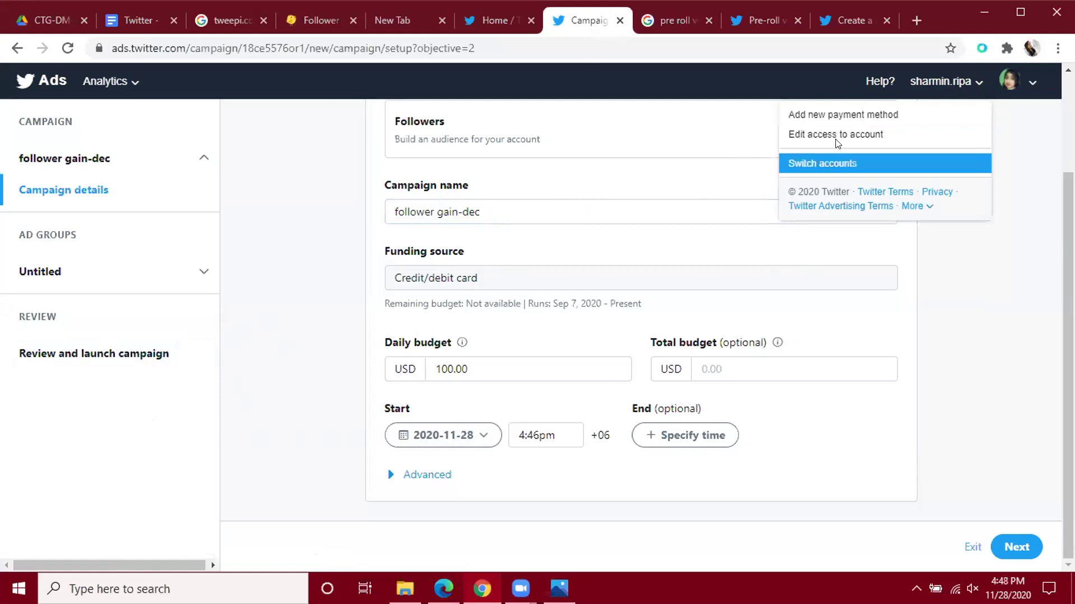
{"action": "right_click", "coordinate": [853, 113]}
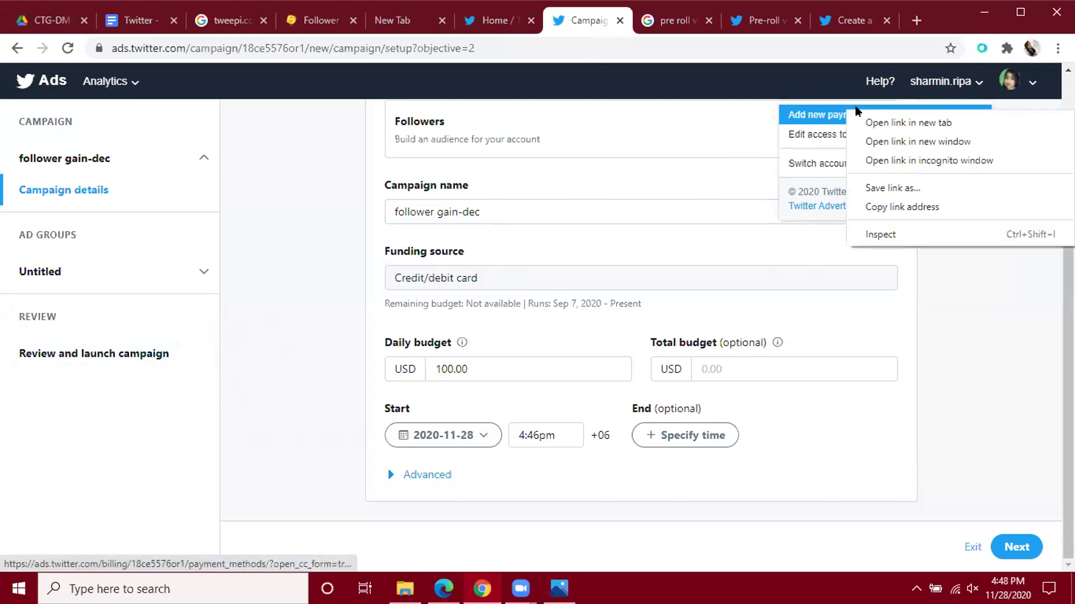
{"action": "left_click", "coordinate": [873, 121]}
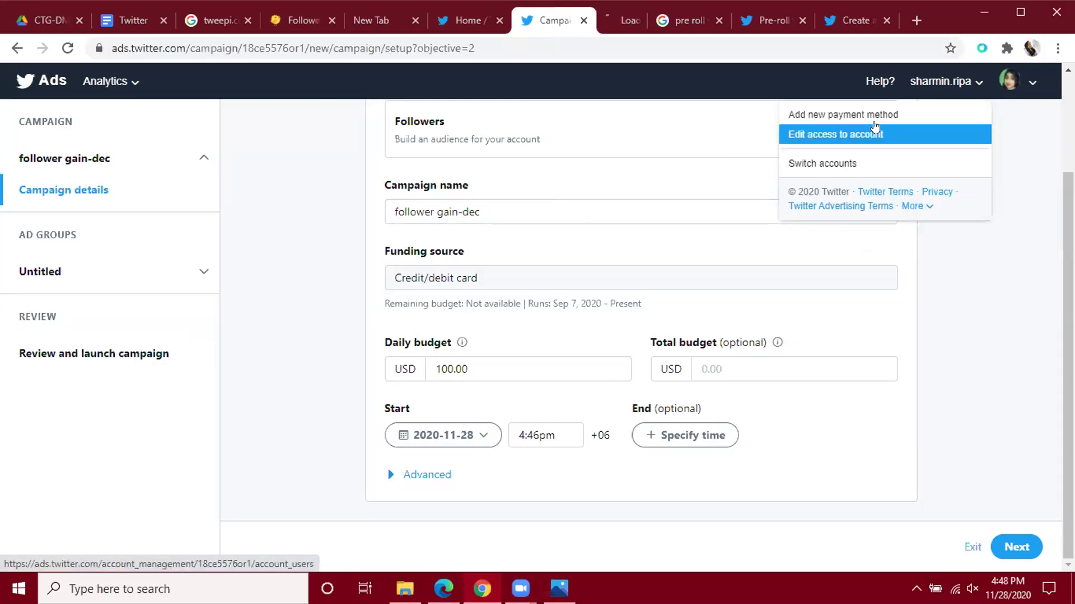
{"action": "left_click", "coordinate": [609, 21]}
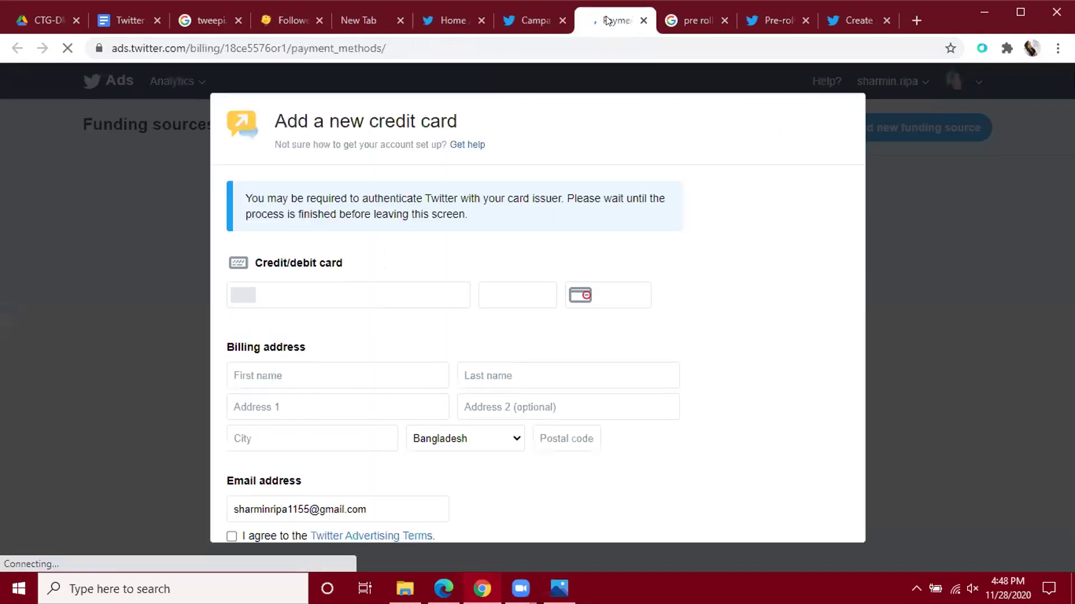
{"action": "scroll", "coordinate": [655, 259], "scroll_direction": "down", "scroll_amount": 2}
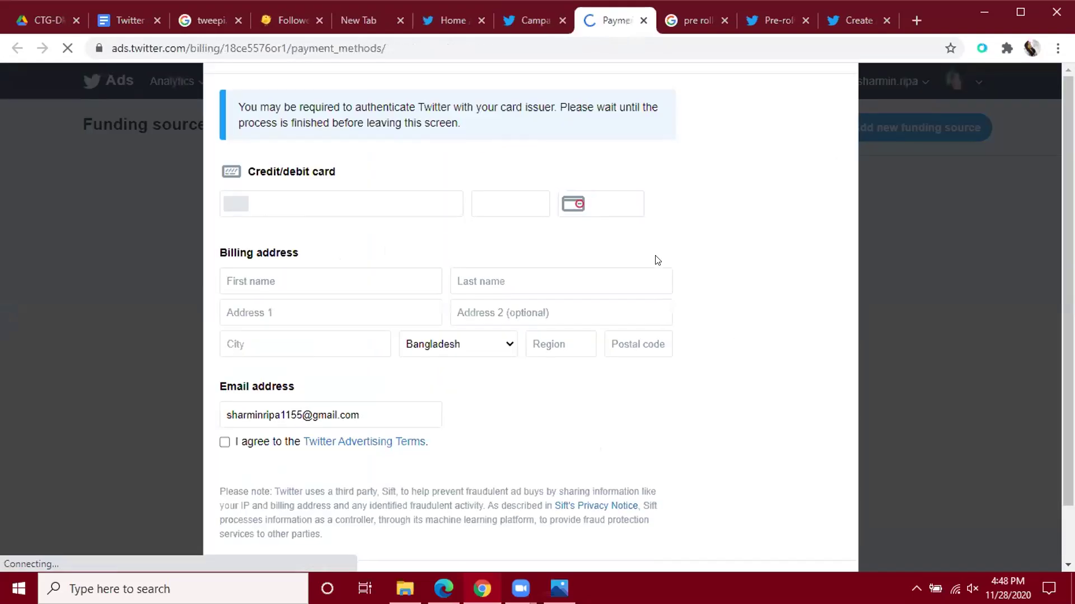
{"action": "scroll", "coordinate": [657, 260], "scroll_direction": "down", "scroll_amount": 1}
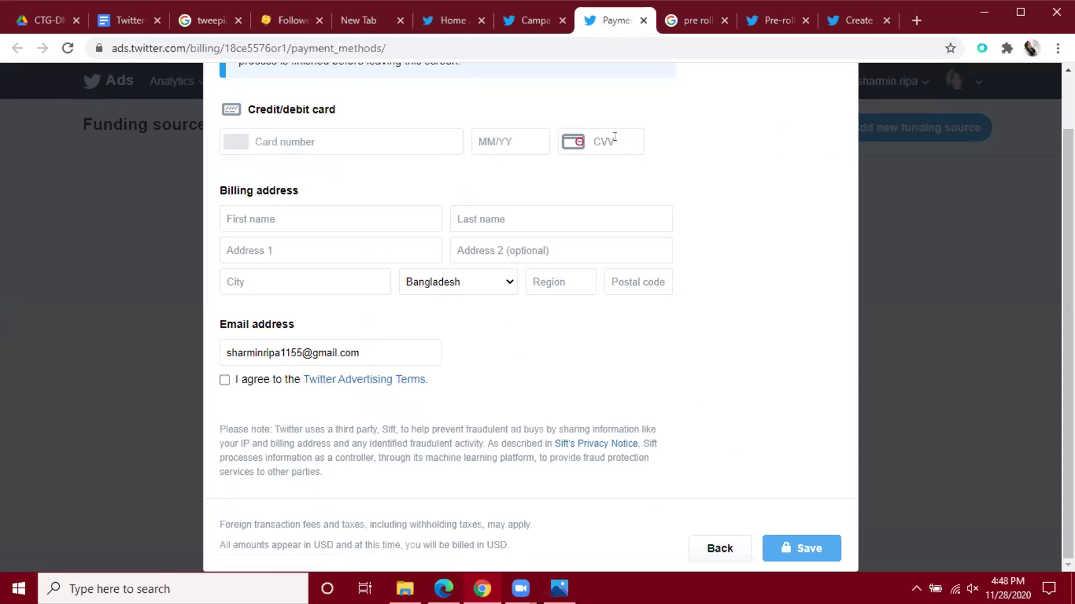
Search Google for 'cvv number', read the first article, then return to the payment form.
{"action": "left_click", "coordinate": [693, 13]}
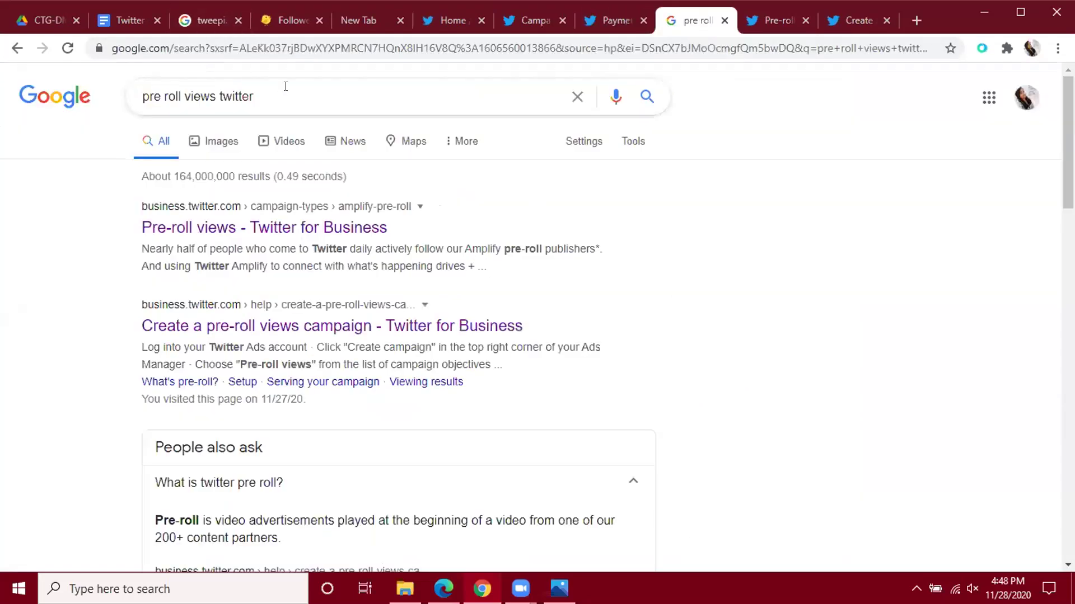
{"action": "left_click_drag", "start_coordinate": [283, 90], "coordinate": [133, 86]}
{"action": "type", "text": "cvv"}
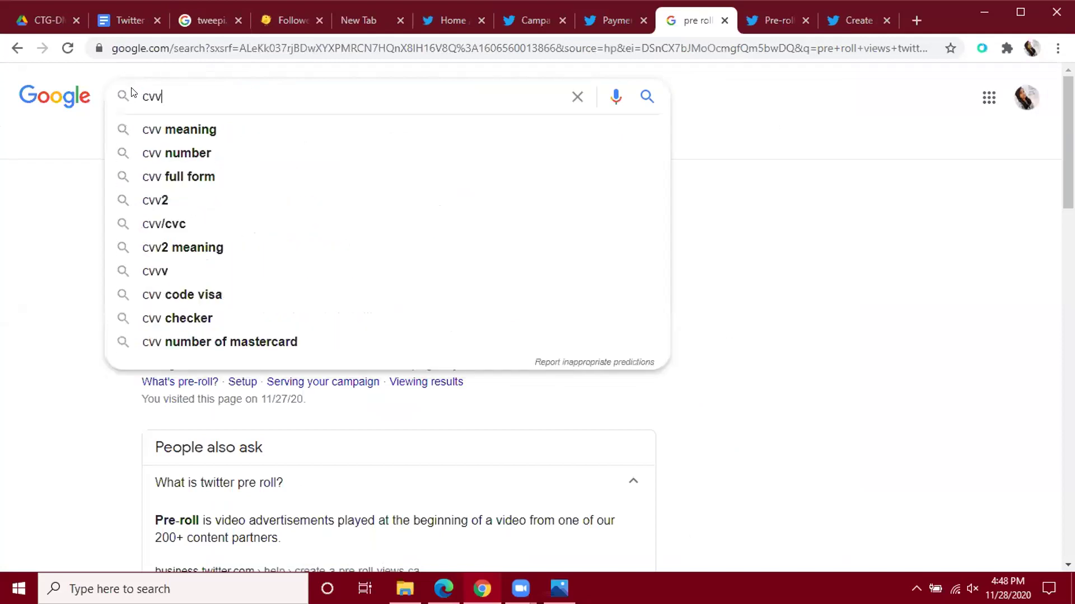
{"action": "left_click", "coordinate": [175, 152]}
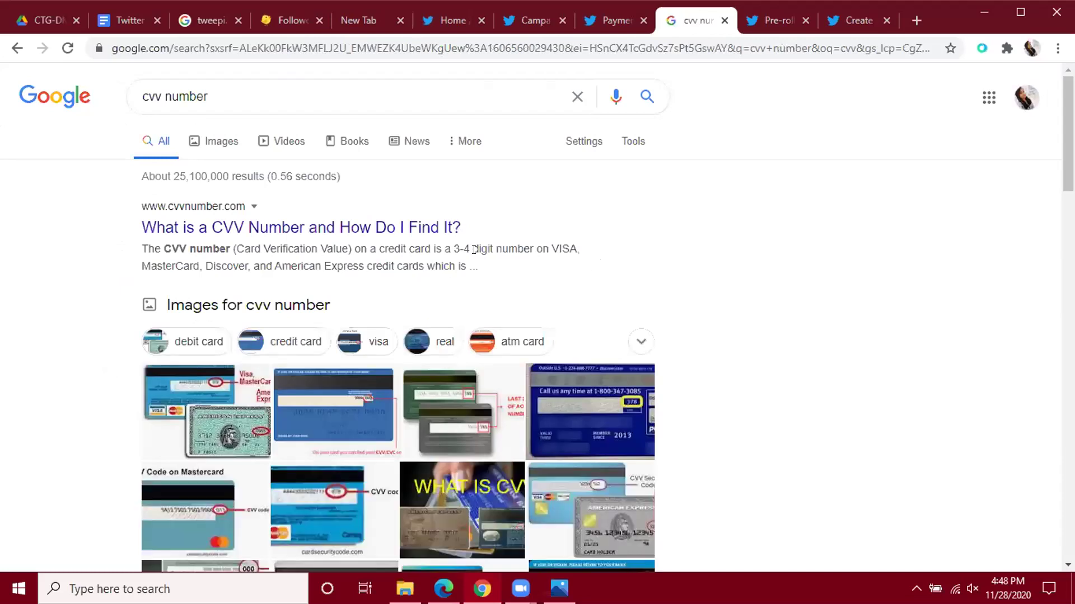
{"action": "left_click", "coordinate": [416, 226]}
{"action": "left_click", "coordinate": [599, 16]}
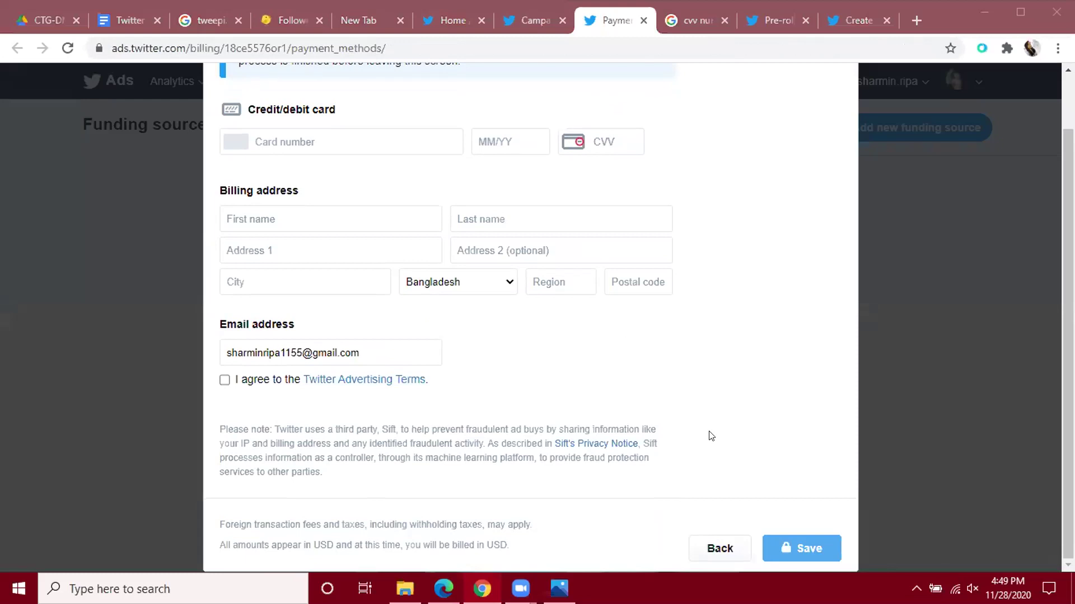
Close the add-card form, review the empty Funding sources page, and return to the campaign tab.
{"action": "left_click", "coordinate": [711, 436]}
{"action": "key", "text": "Escape"}
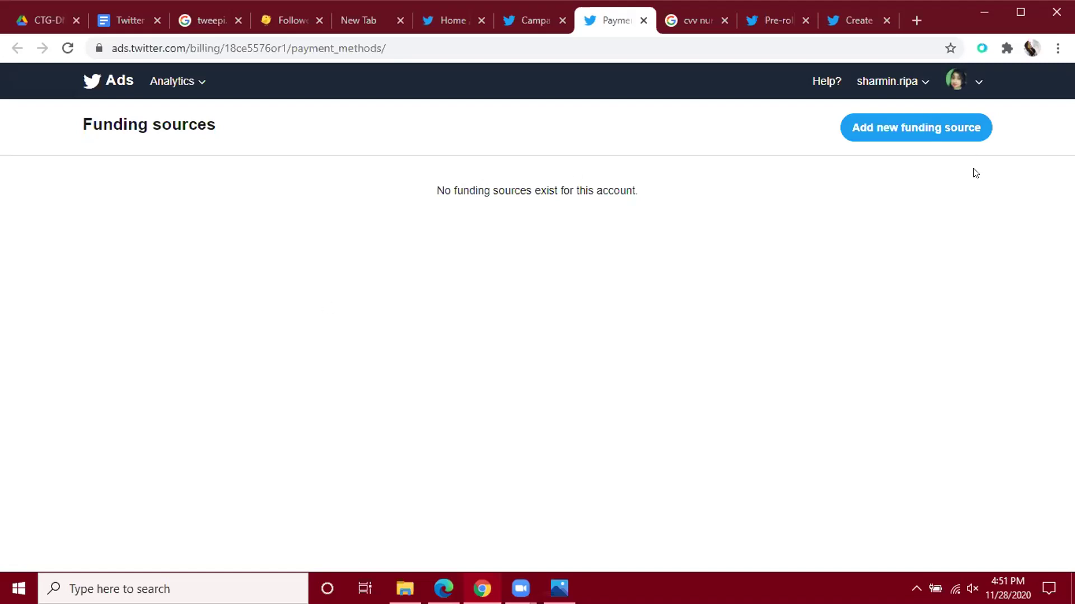
{"action": "left_click", "coordinate": [524, 19]}
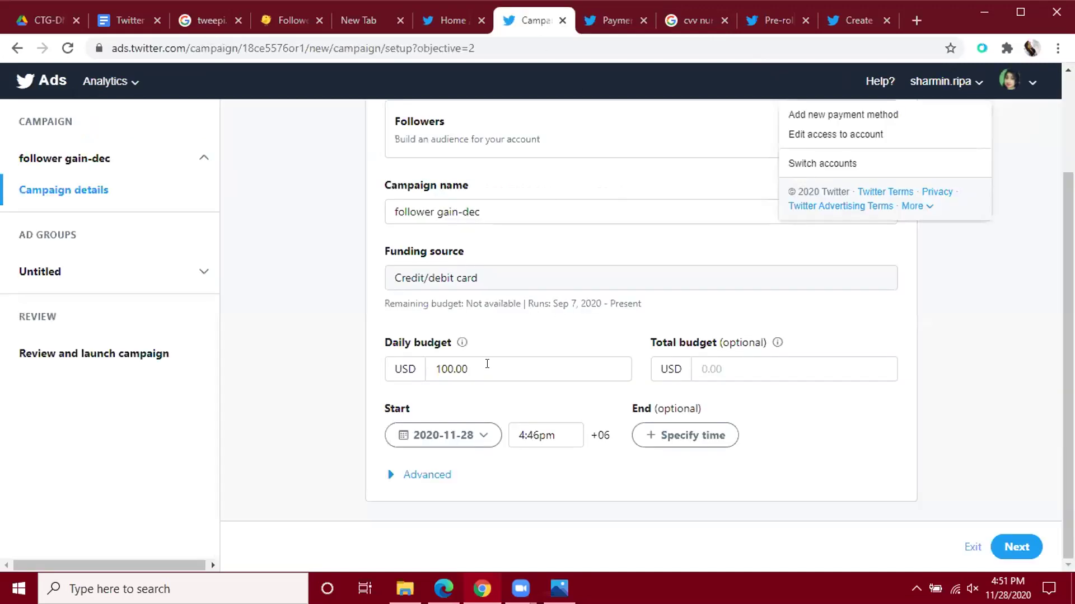
Set the daily budget to 10.00 USD and the total budget to 50.00 USD.
{"action": "left_click", "coordinate": [447, 366]}
{"action": "key", "text": "Delete"}
{"action": "key", "text": "BackSpace"}
{"action": "key", "text": "BackSpace"}
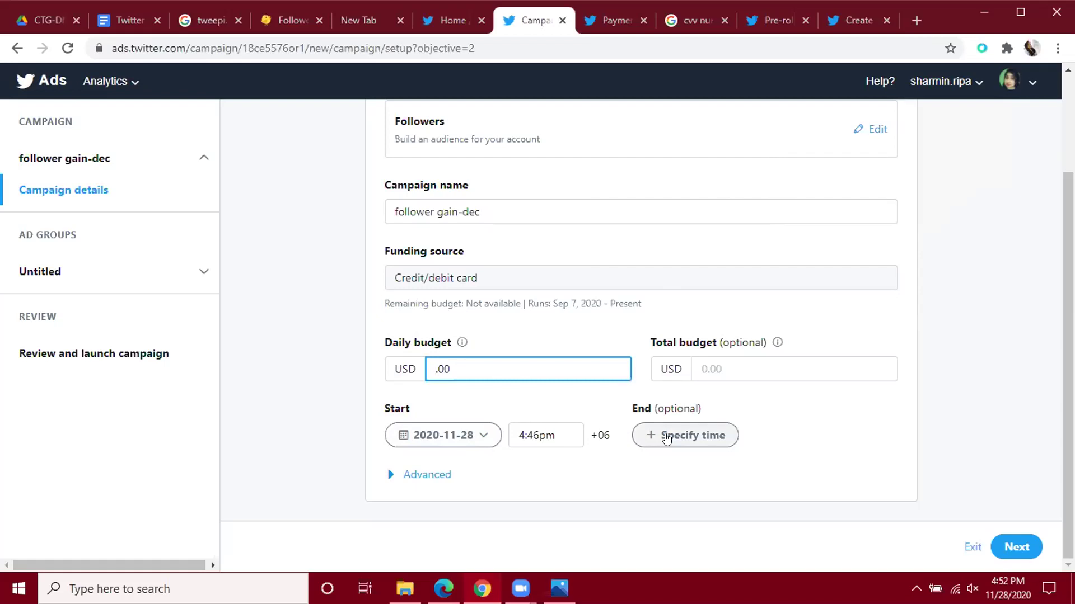
{"action": "type", "text": "10"}
{"action": "left_click", "coordinate": [711, 366]}
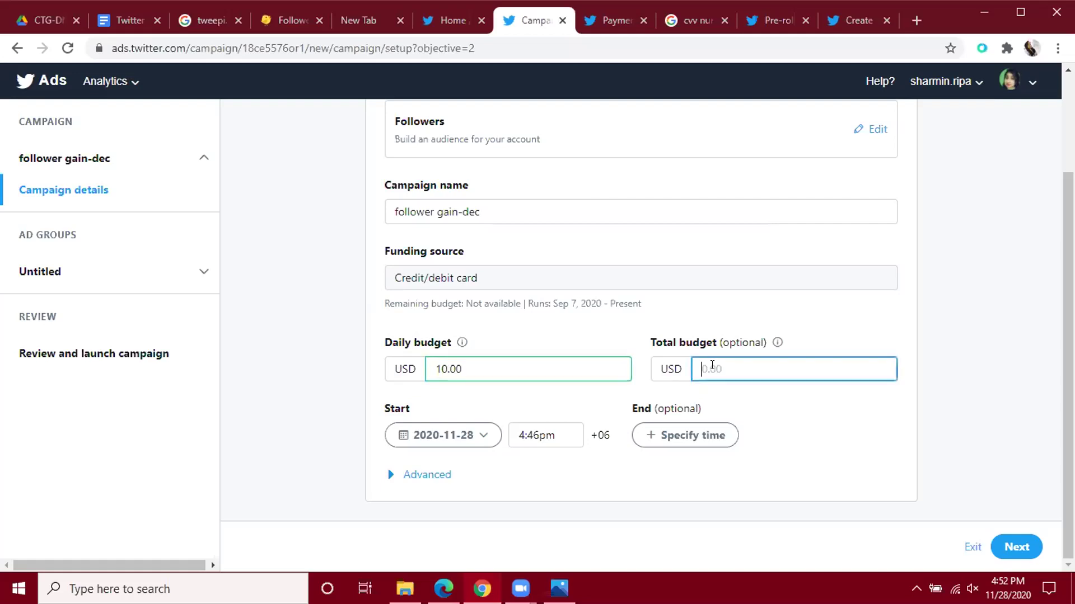
{"action": "type", "text": "50"}
{"action": "left_click", "coordinate": [746, 388]}
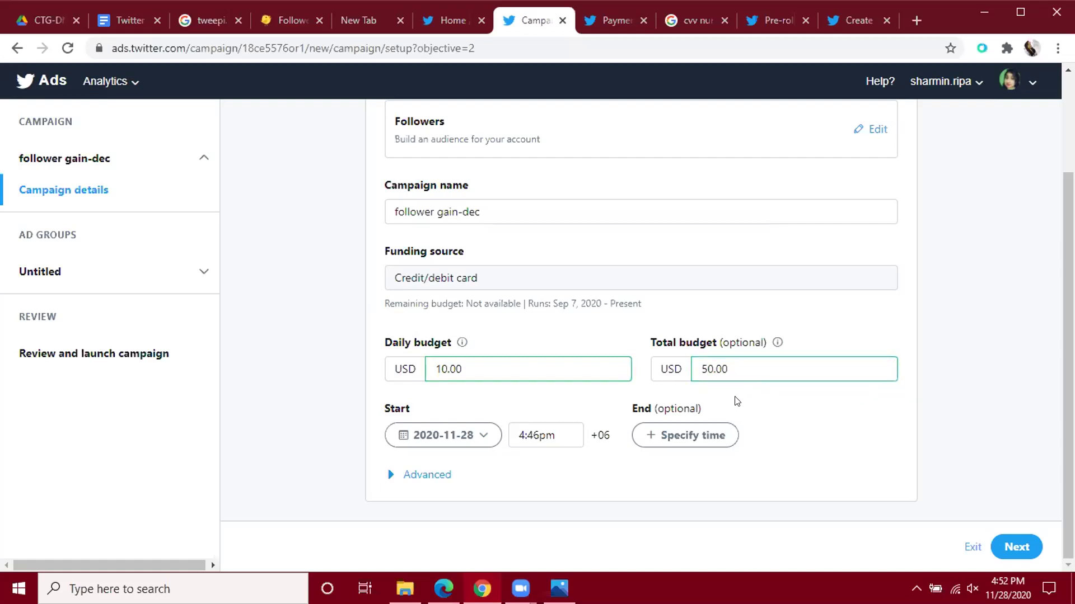
Open the start date calendar, then close it without changing the date.
{"action": "left_click", "coordinate": [447, 440]}
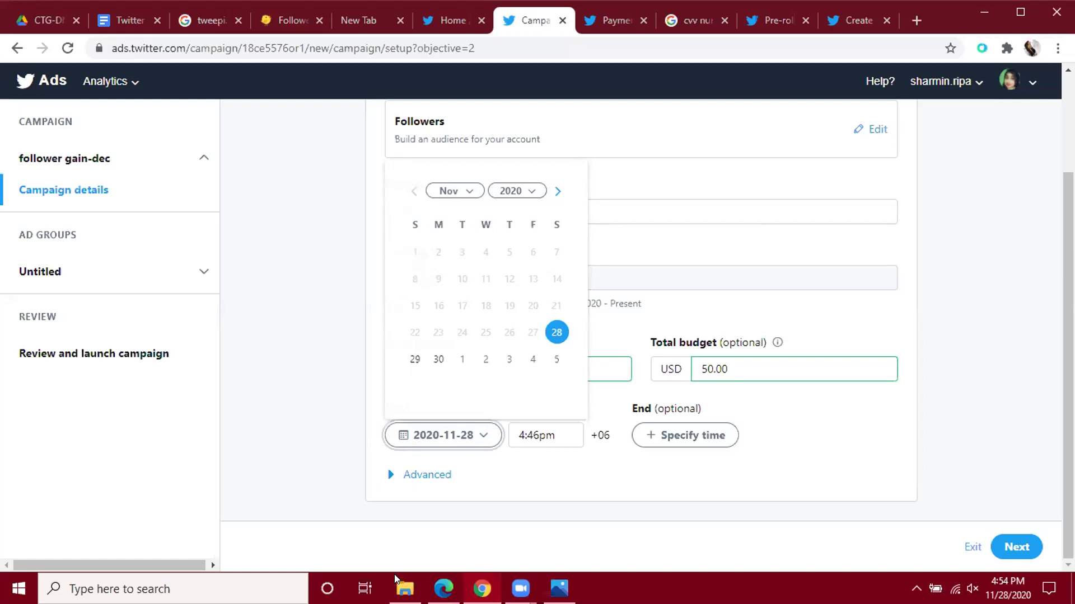
{"action": "left_click", "coordinate": [395, 578]}
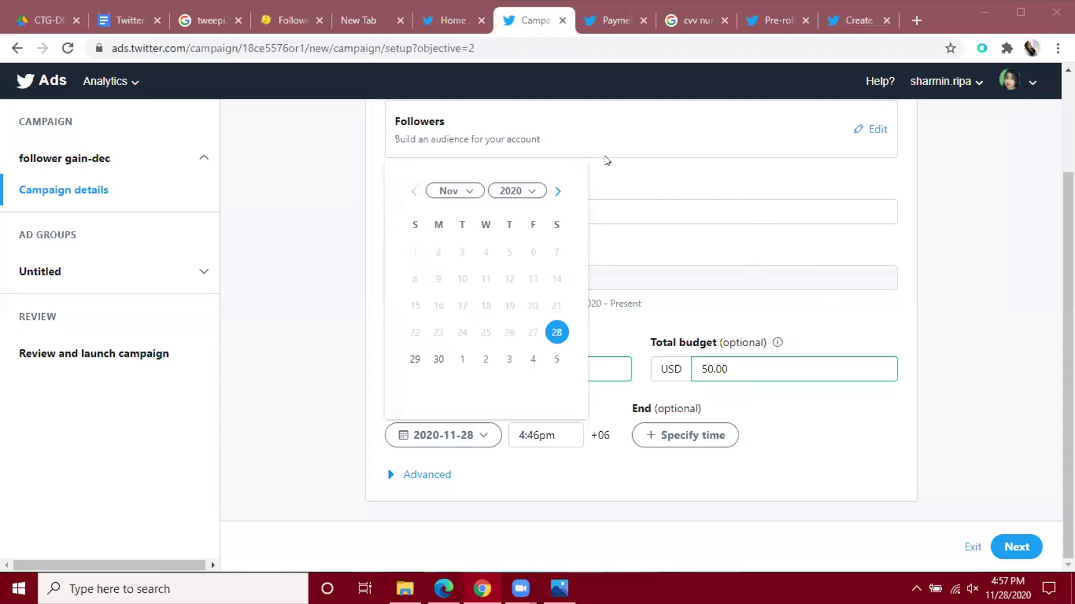
{"action": "left_click", "coordinate": [960, 183]}
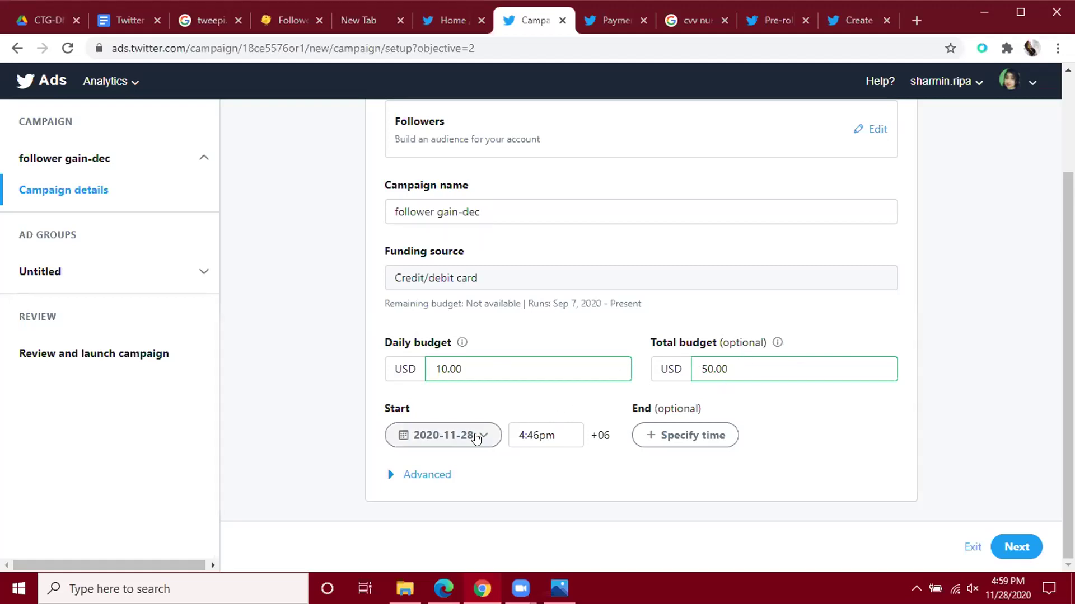
Start the campaign on November 29 and delete the 50.00 total budget.
{"action": "left_click", "coordinate": [445, 435]}
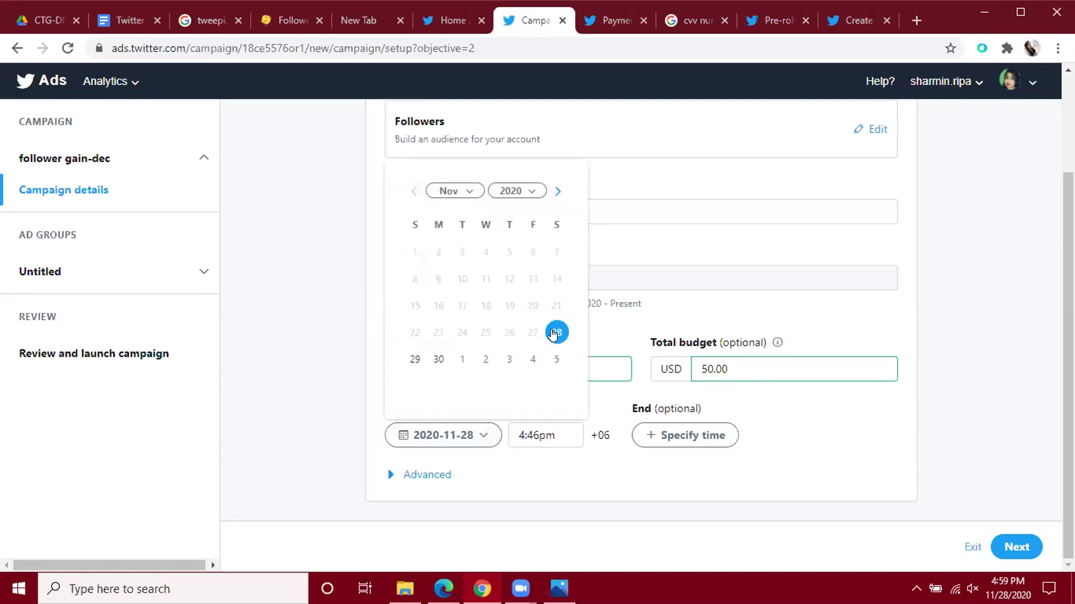
{"action": "left_click", "coordinate": [413, 361]}
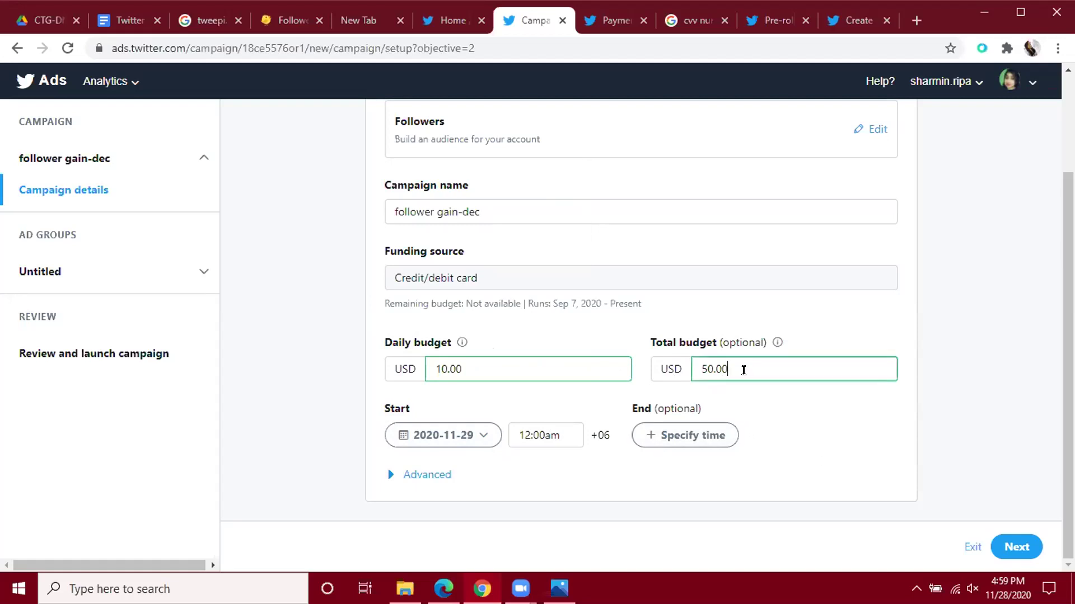
{"action": "left_click_drag", "start_coordinate": [744, 367], "coordinate": [700, 365]}
{"action": "key", "text": "BackSpace"}
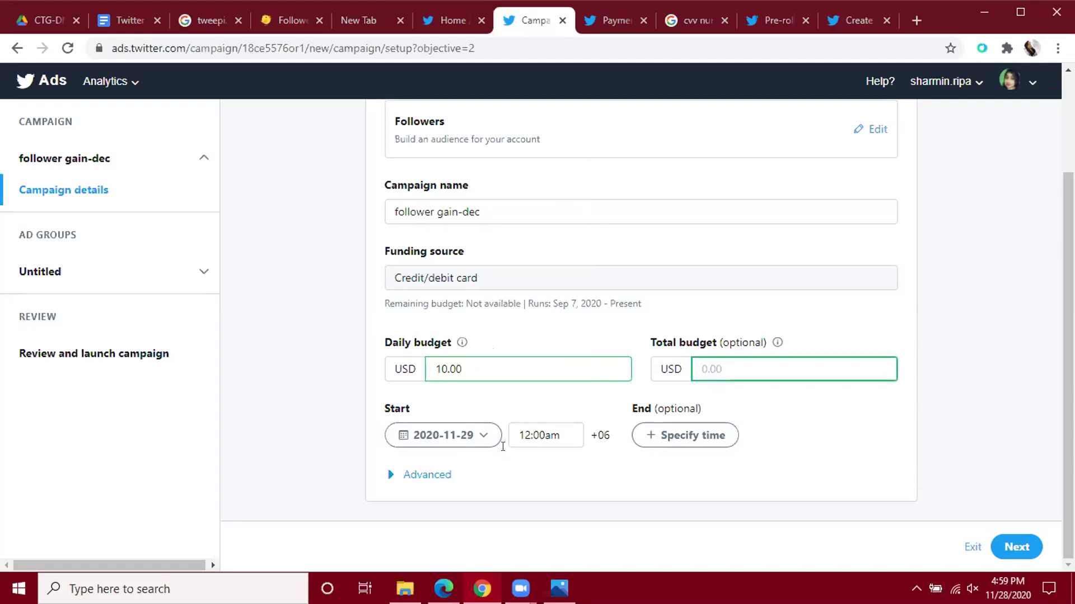
Add a campaign end date of December 3, 2020.
{"action": "left_click", "coordinate": [660, 439]}
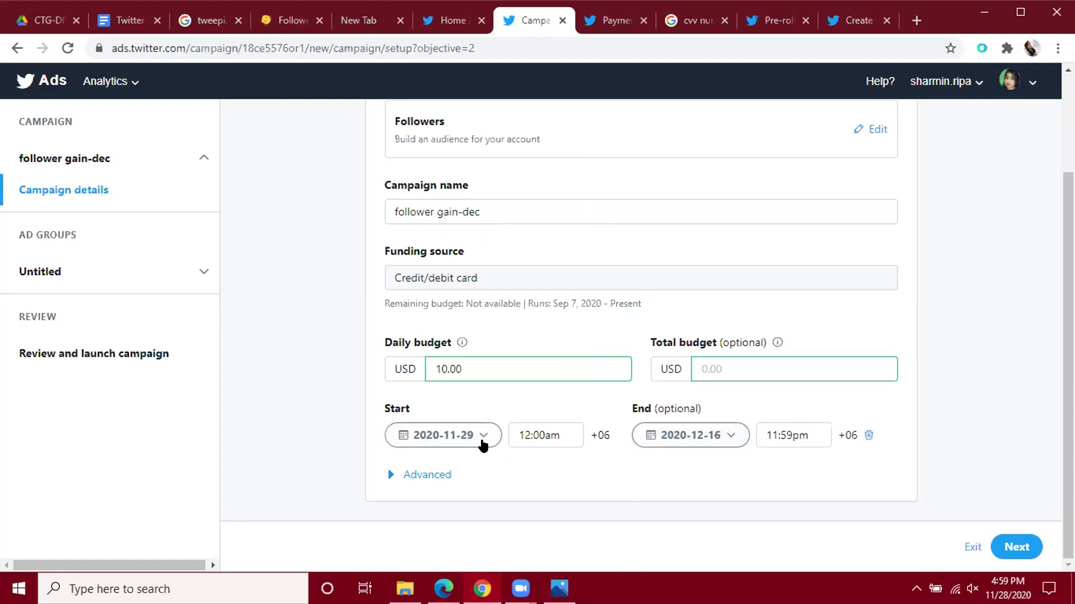
{"action": "left_click", "coordinate": [675, 439]}
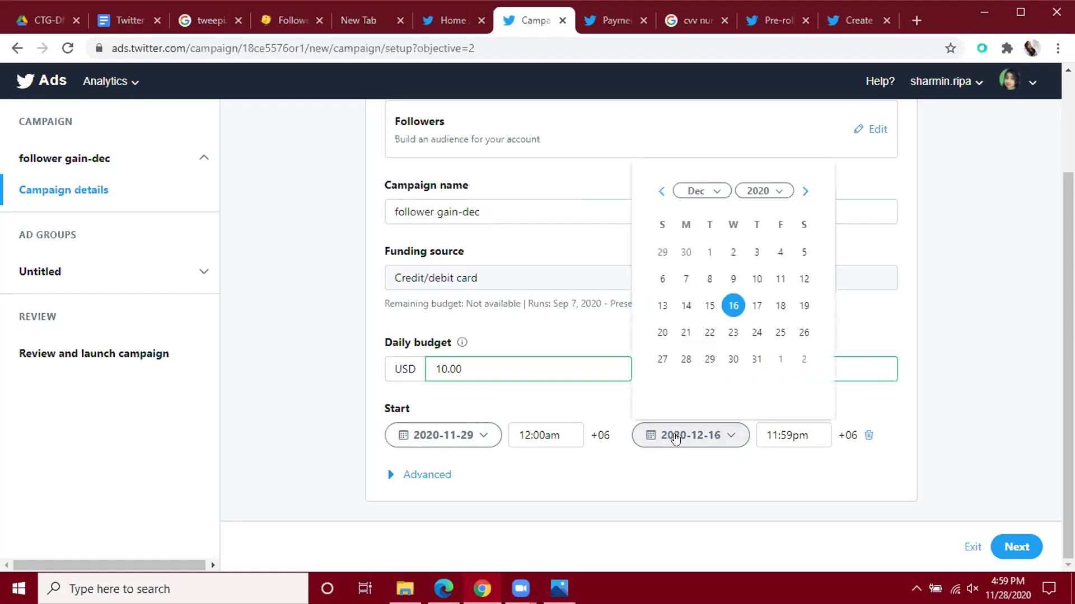
{"action": "left_click", "coordinate": [659, 191]}
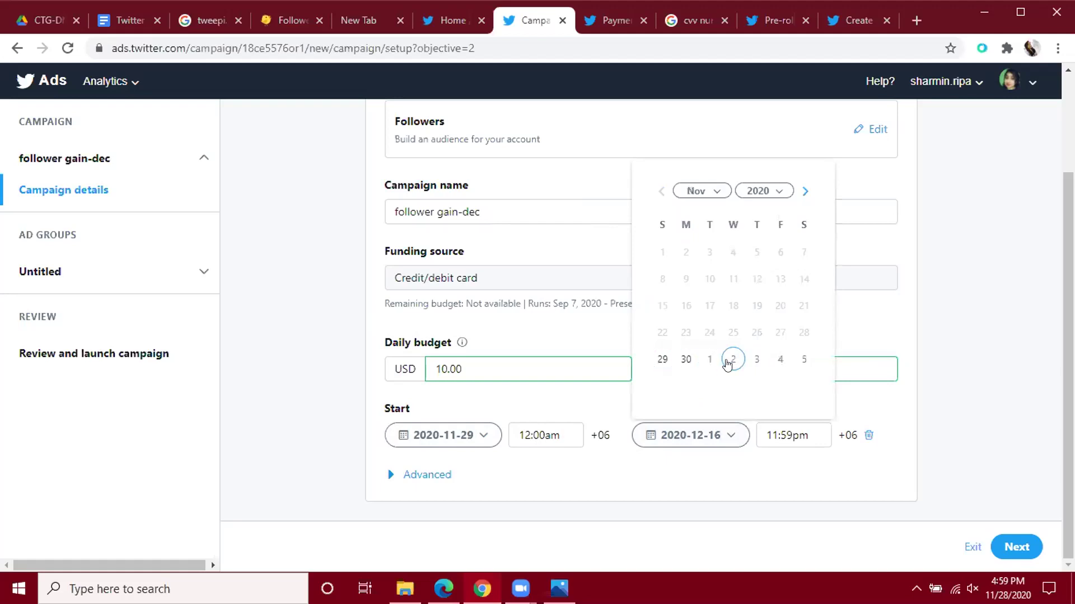
{"action": "left_click", "coordinate": [756, 360]}
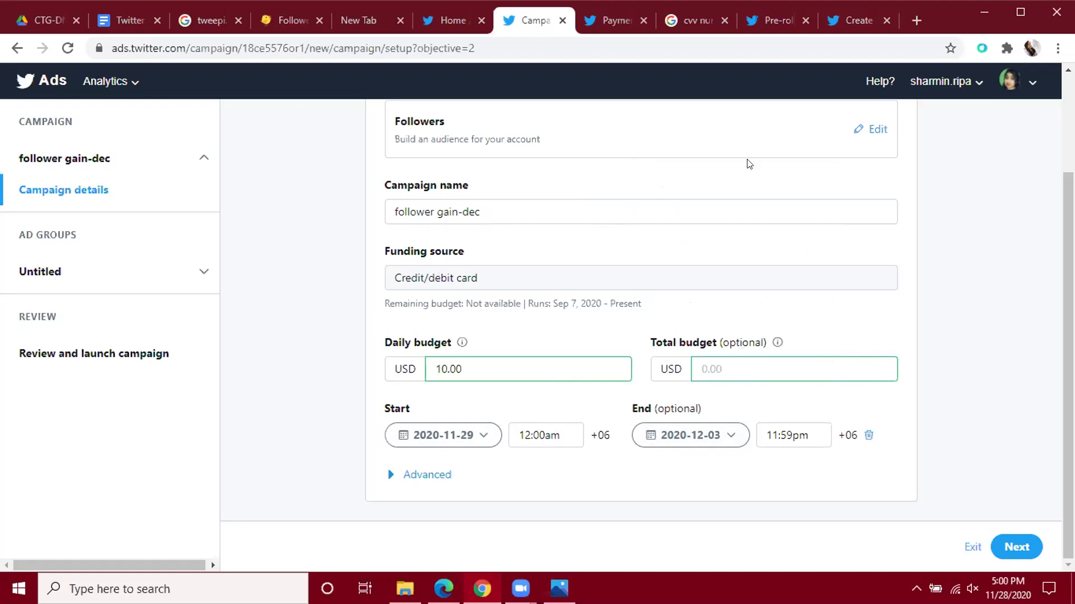
Expand the advanced campaign options and set pacing to Accelerated.
{"action": "left_click", "coordinate": [435, 475]}
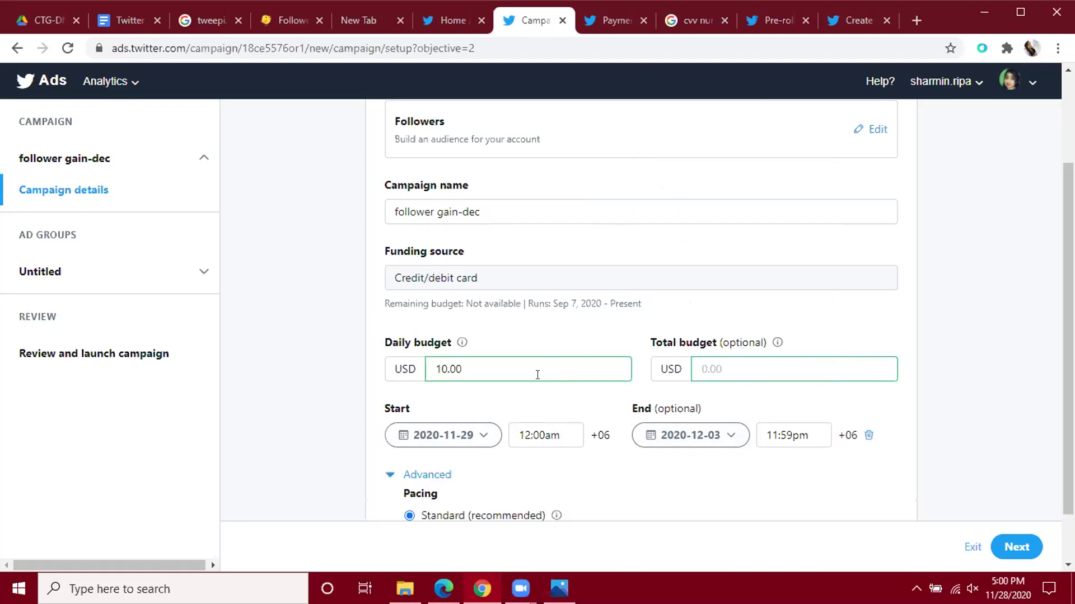
{"action": "scroll", "coordinate": [534, 371], "scroll_direction": "down", "scroll_amount": 1}
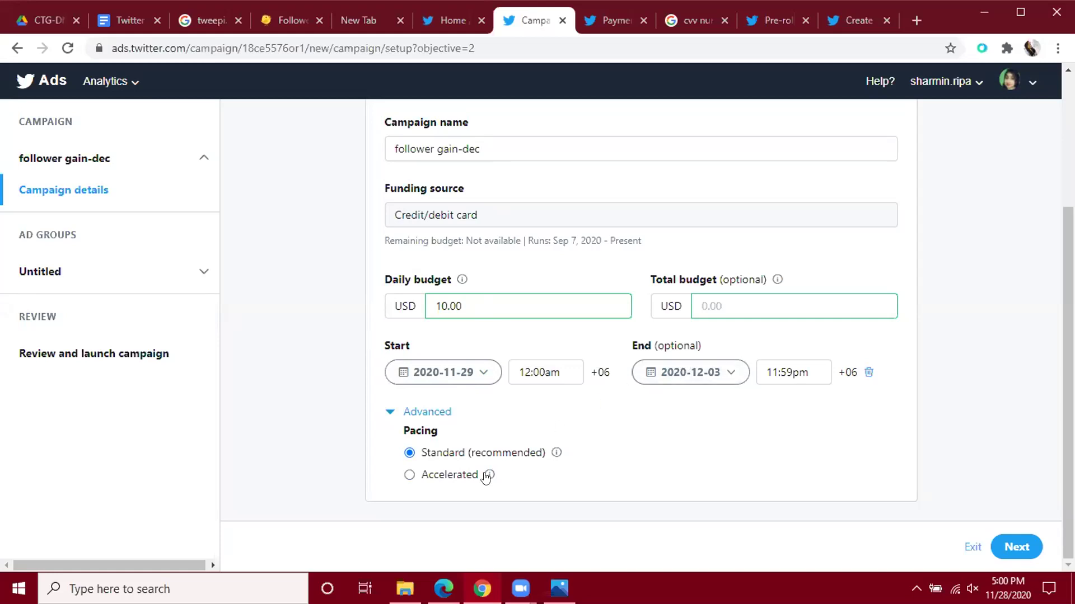
{"action": "left_click", "coordinate": [408, 476]}
Return the campaign pacing to Standard (recommended).
{"action": "left_click", "coordinate": [408, 458]}
Continue to the ad group details and enter 'follower' as the ad group name.
{"action": "left_click", "coordinate": [1026, 556]}
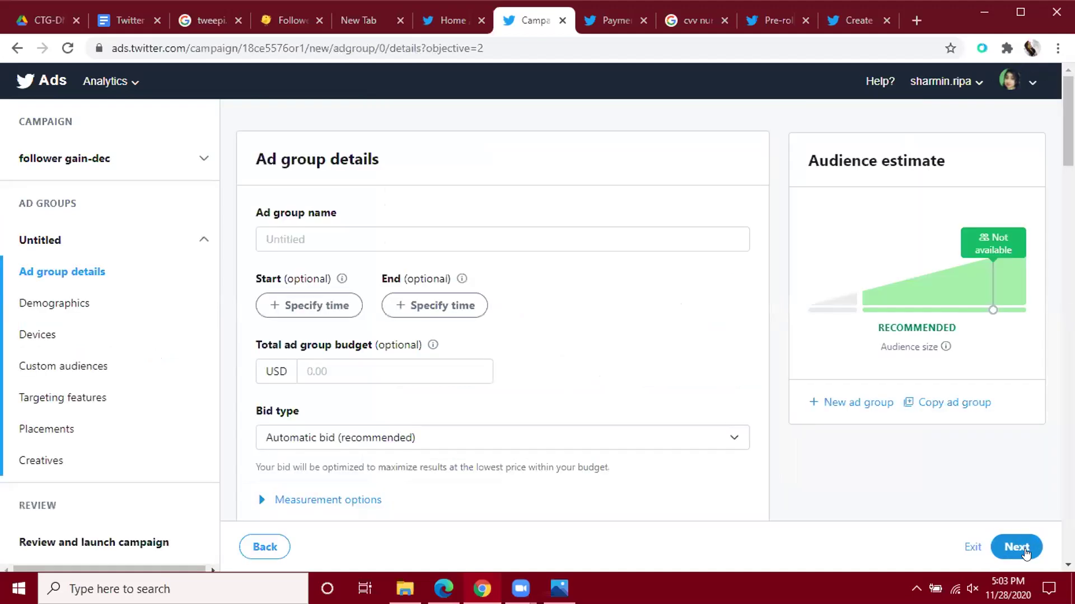
{"action": "left_click", "coordinate": [334, 237]}
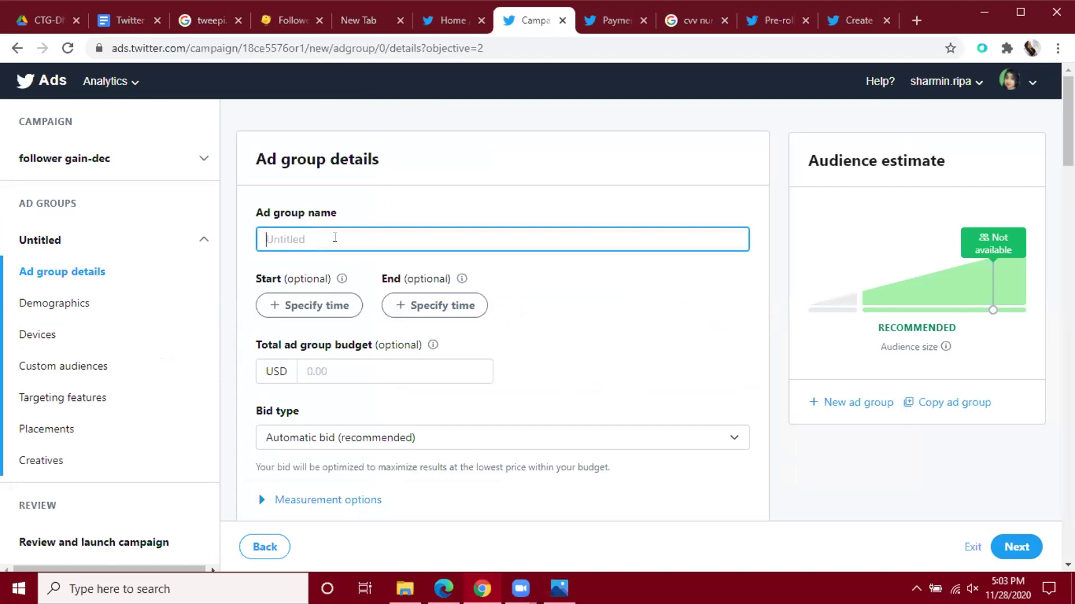
{"action": "type", "text": "follower"}
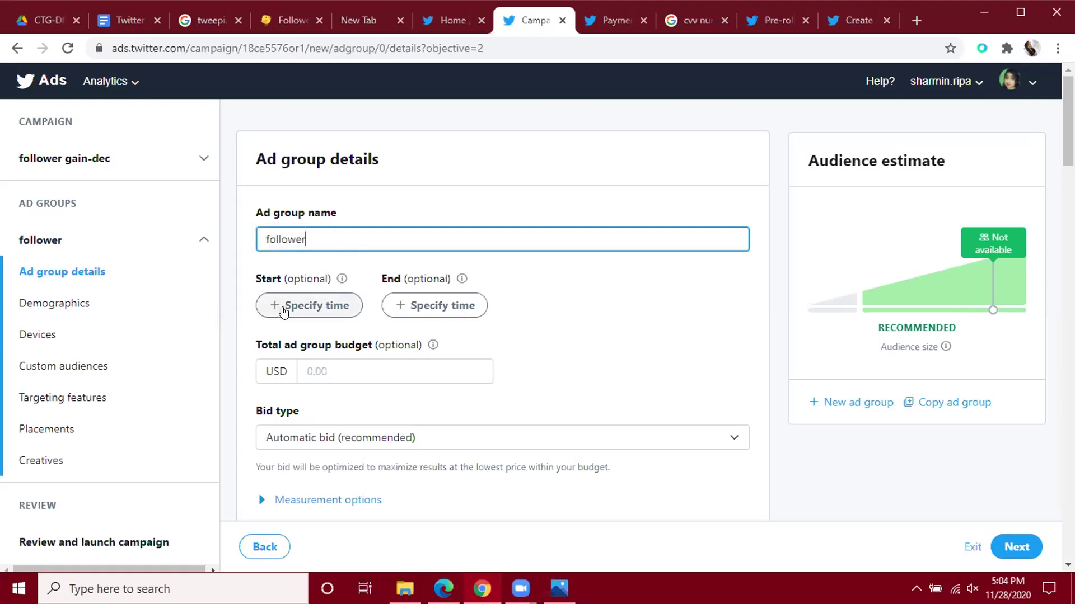
Schedule the ad group to run from November 29 to December 3.
{"action": "left_click", "coordinate": [284, 310]}
{"action": "left_click", "coordinate": [338, 307]}
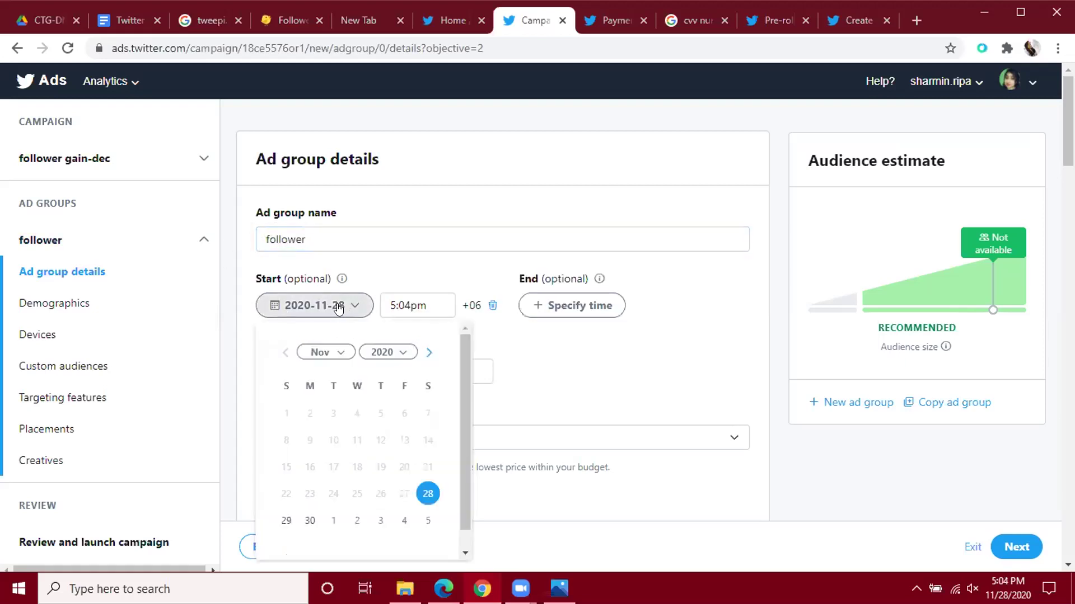
{"action": "scroll", "coordinate": [357, 346], "scroll_direction": "down", "scroll_amount": 1}
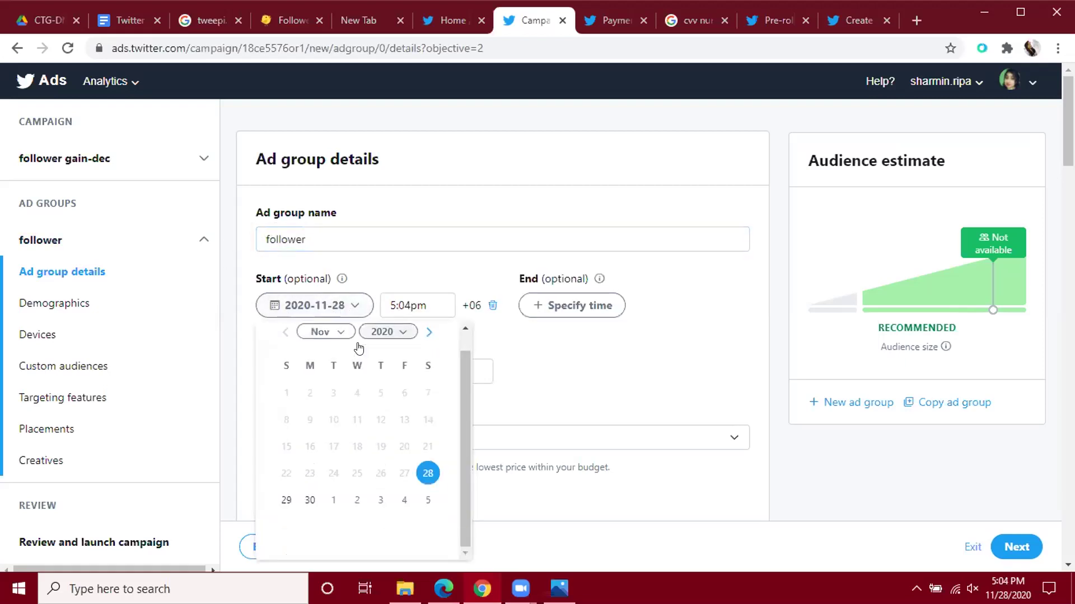
{"action": "left_click", "coordinate": [288, 500]}
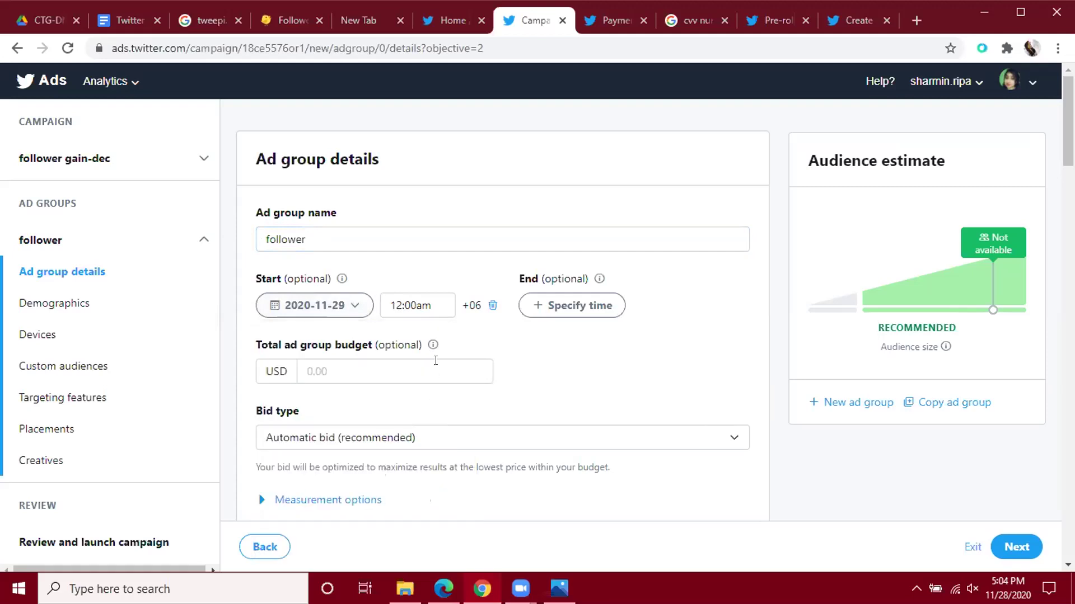
{"action": "left_click", "coordinate": [553, 309]}
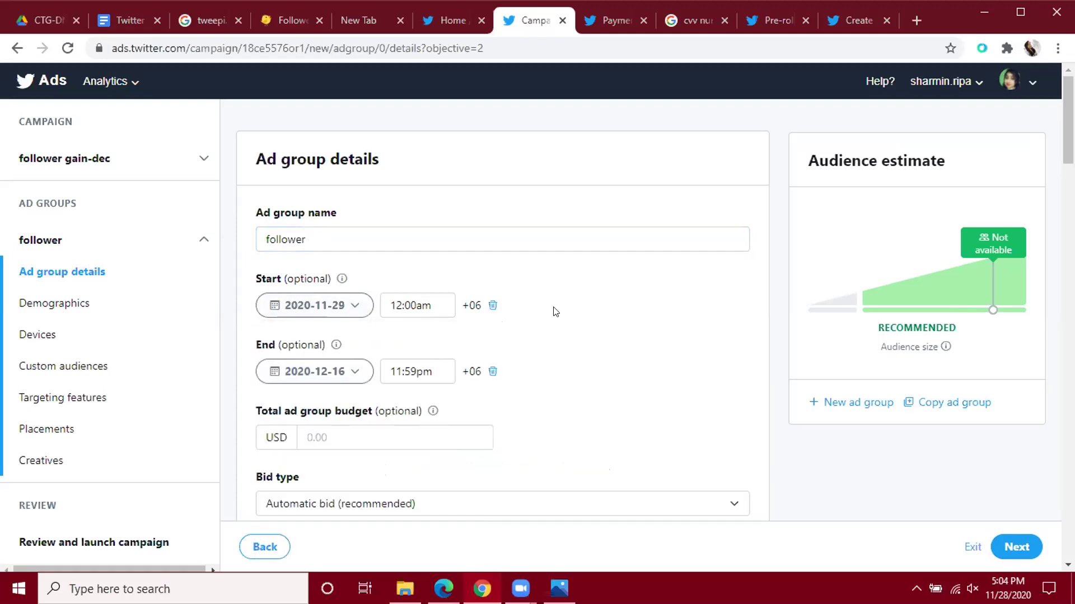
{"action": "left_click", "coordinate": [307, 373]}
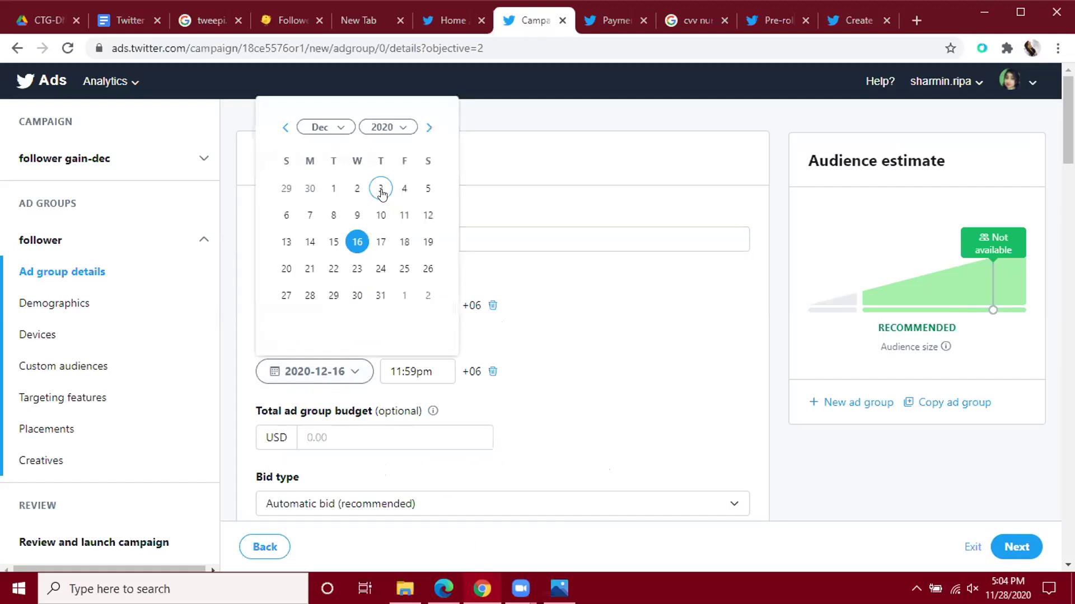
{"action": "left_click", "coordinate": [285, 127]}
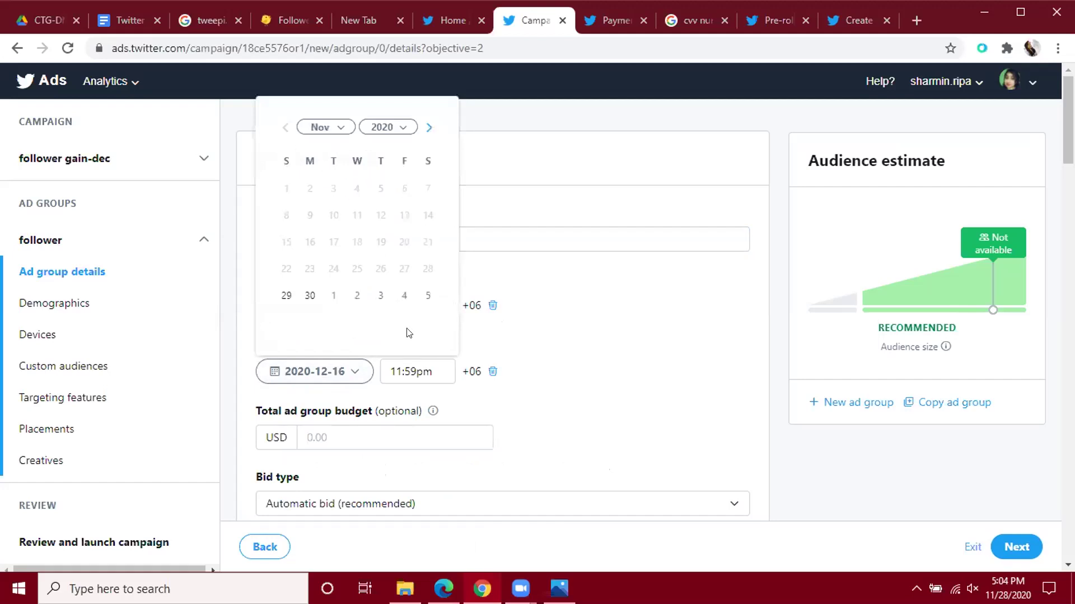
{"action": "left_click", "coordinate": [380, 296]}
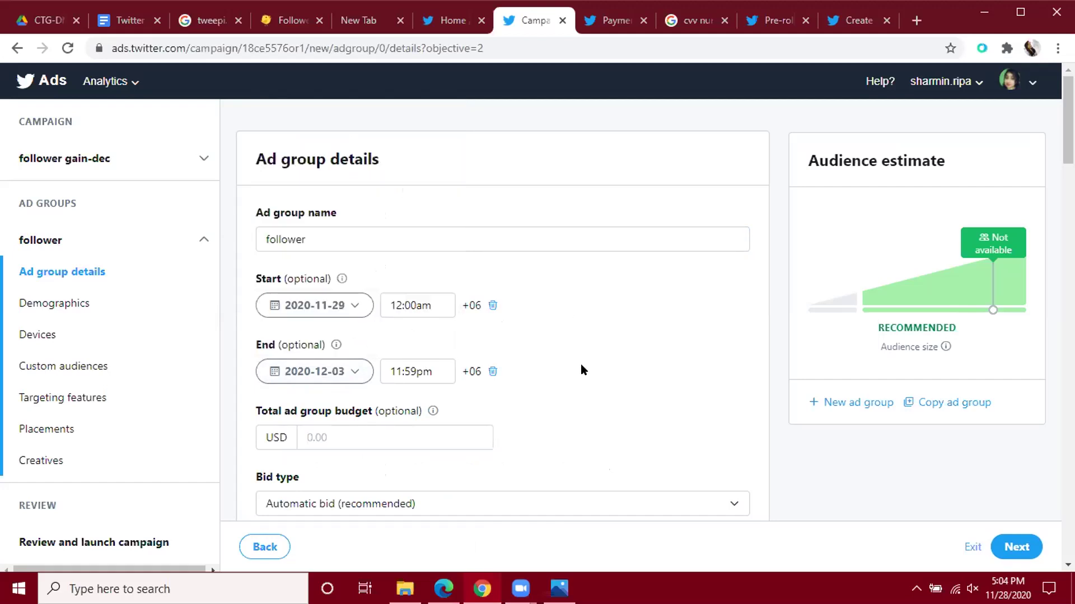
Set the total ad group budget to 50.00 USD.
{"action": "scroll", "coordinate": [579, 364], "scroll_direction": "down", "scroll_amount": 1}
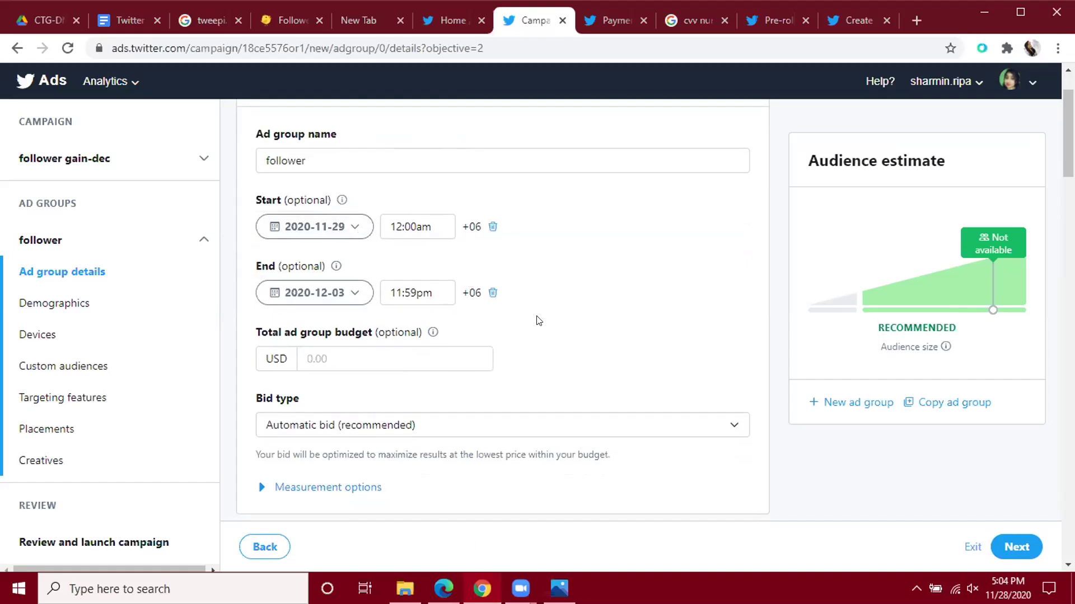
{"action": "scroll", "coordinate": [536, 320], "scroll_direction": "down", "scroll_amount": 1}
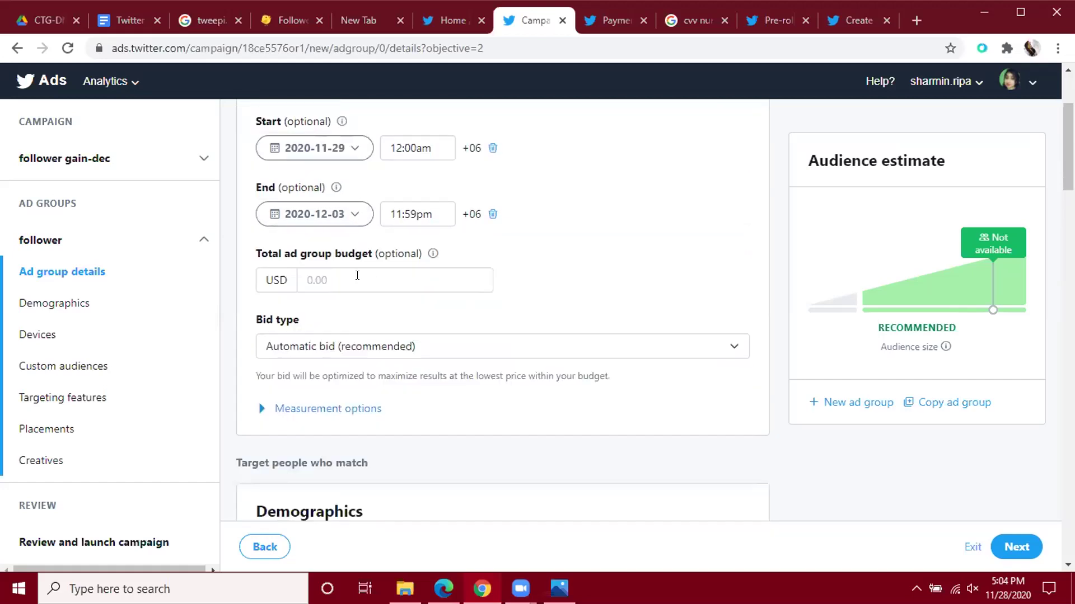
{"action": "left_click", "coordinate": [357, 276]}
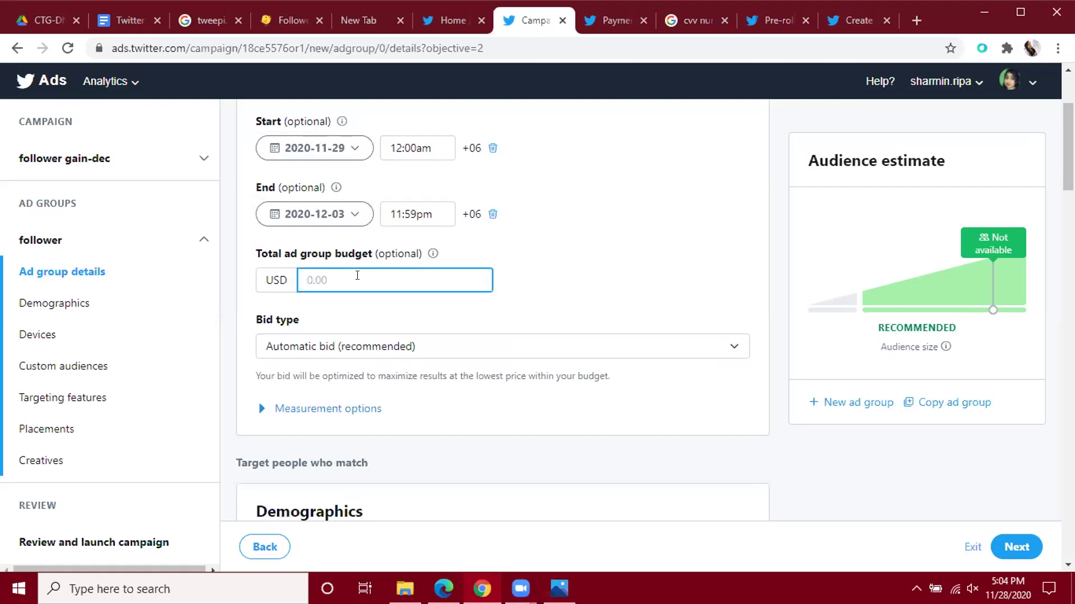
{"action": "type", "text": "50"}
{"action": "left_click", "coordinate": [539, 289]}
{"action": "scroll", "coordinate": [539, 289], "scroll_direction": "down", "scroll_amount": 1}
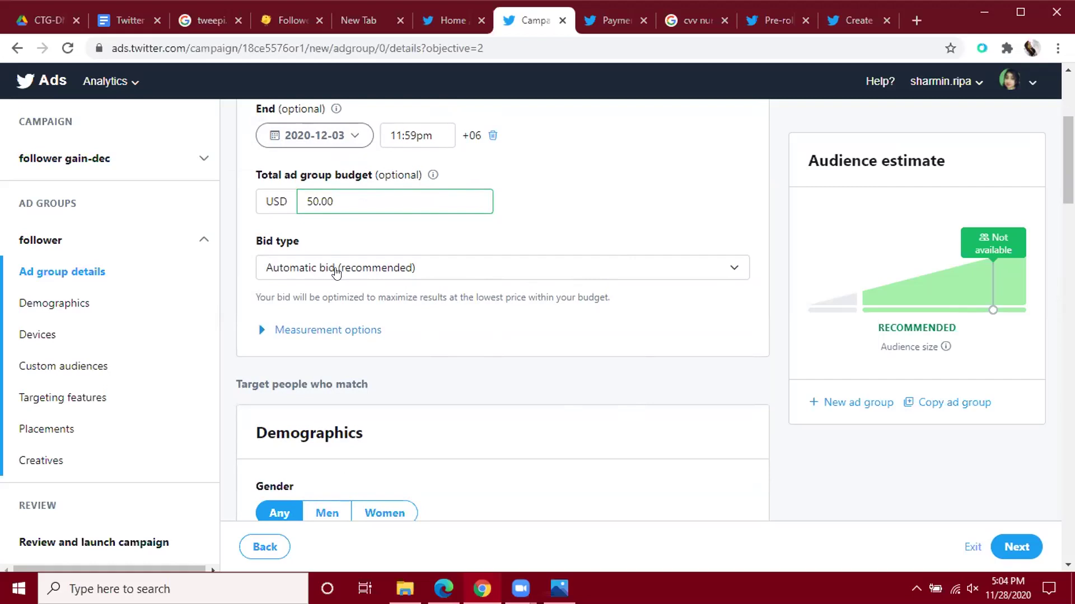
{"action": "left_click", "coordinate": [734, 273]}
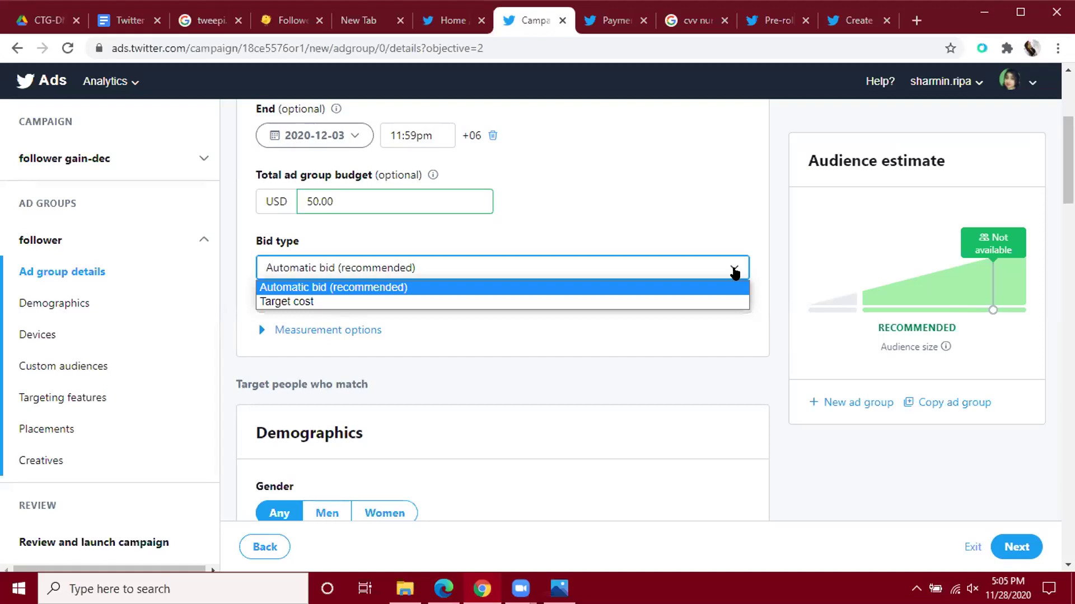
{"action": "left_click", "coordinate": [621, 300]}
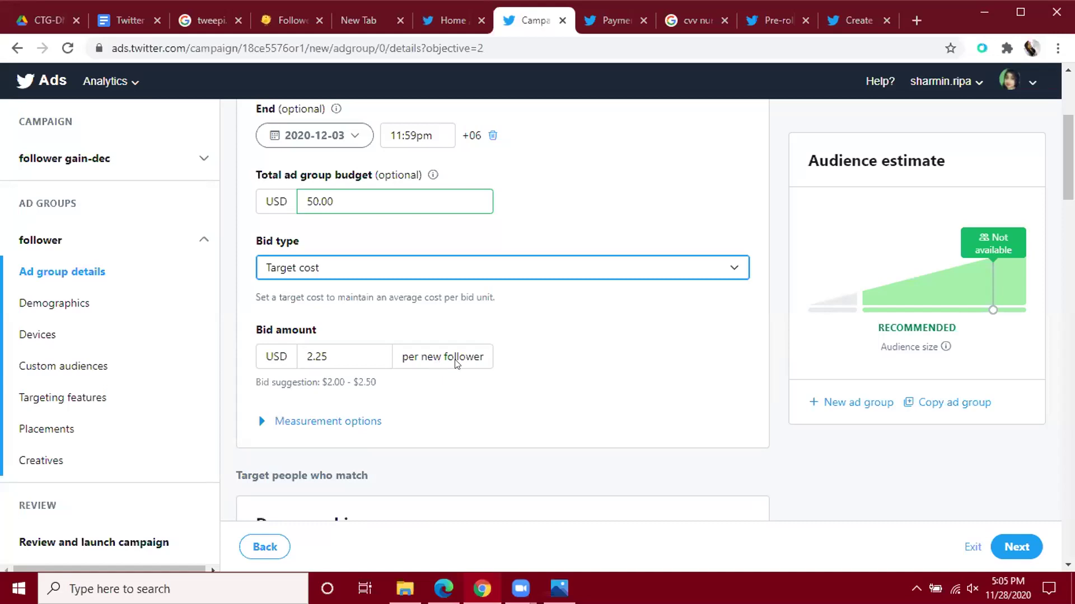
{"action": "left_click", "coordinate": [722, 269]}
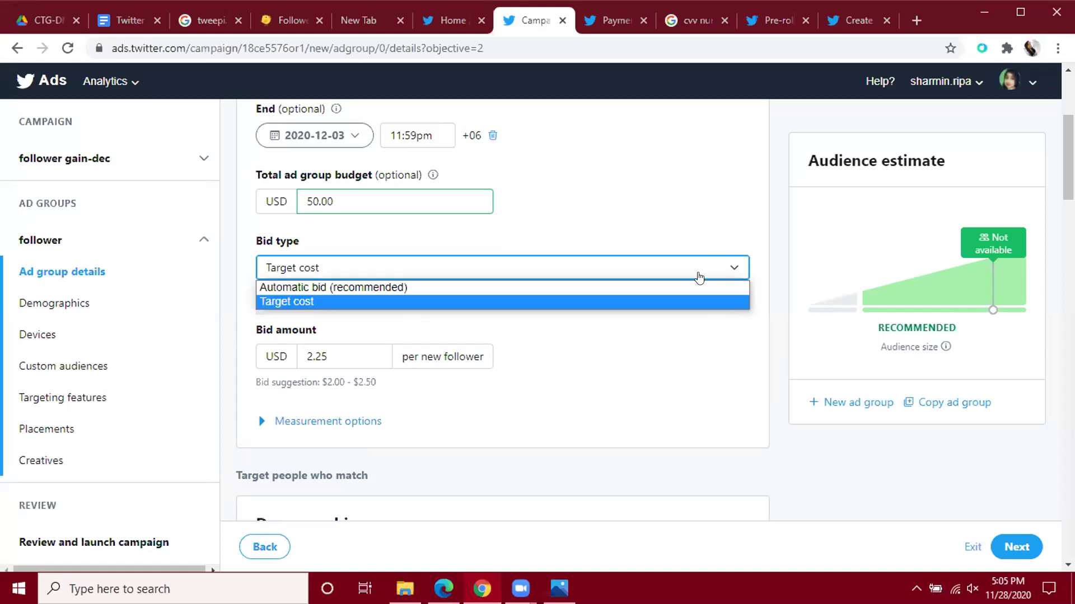
{"action": "left_click", "coordinate": [442, 287]}
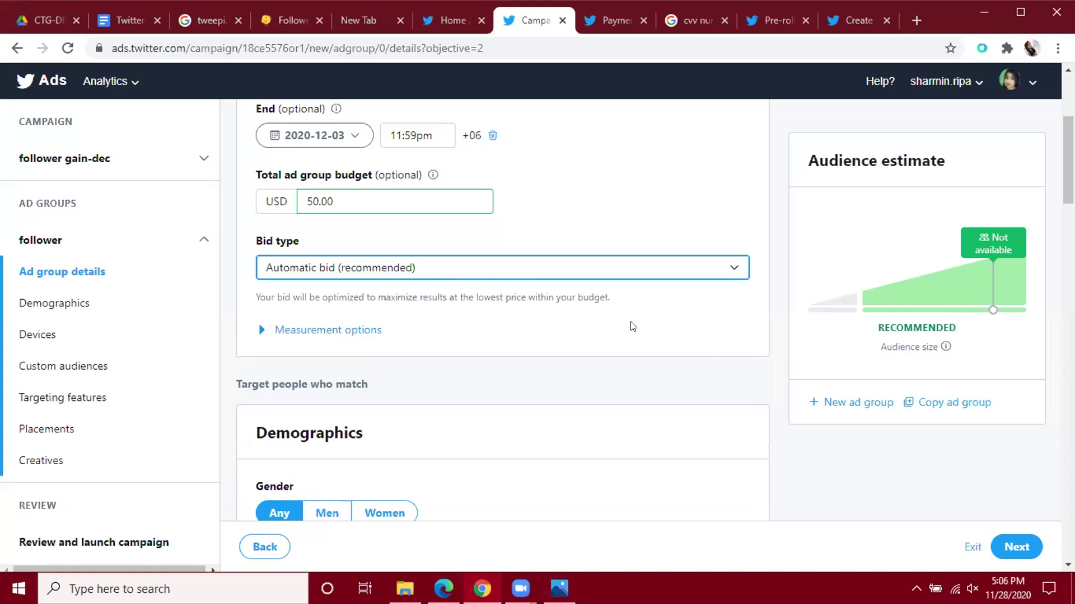
Try the men and women gender options, leaving the audience on all genders.
{"action": "scroll", "coordinate": [632, 326], "scroll_direction": "down", "scroll_amount": 1}
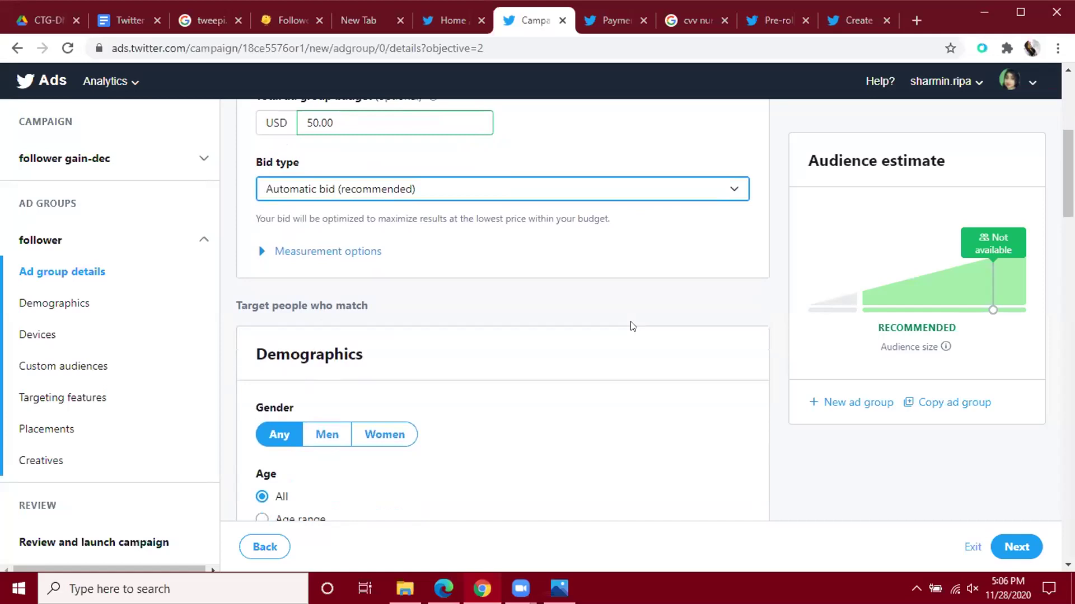
{"action": "scroll", "coordinate": [633, 326], "scroll_direction": "up", "scroll_amount": 2}
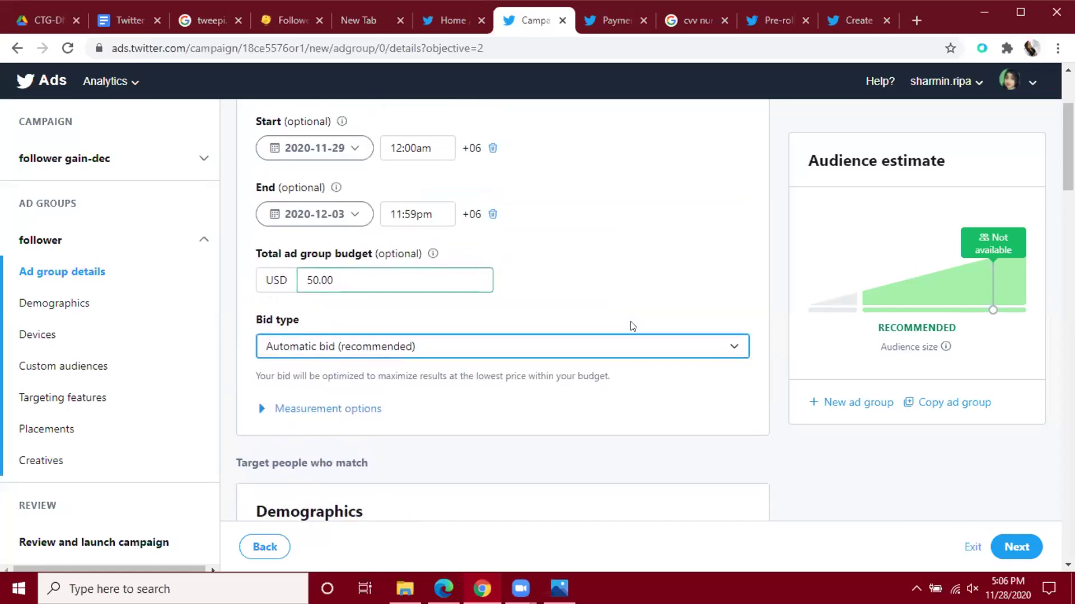
{"action": "scroll", "coordinate": [633, 327], "scroll_direction": "down", "scroll_amount": 4}
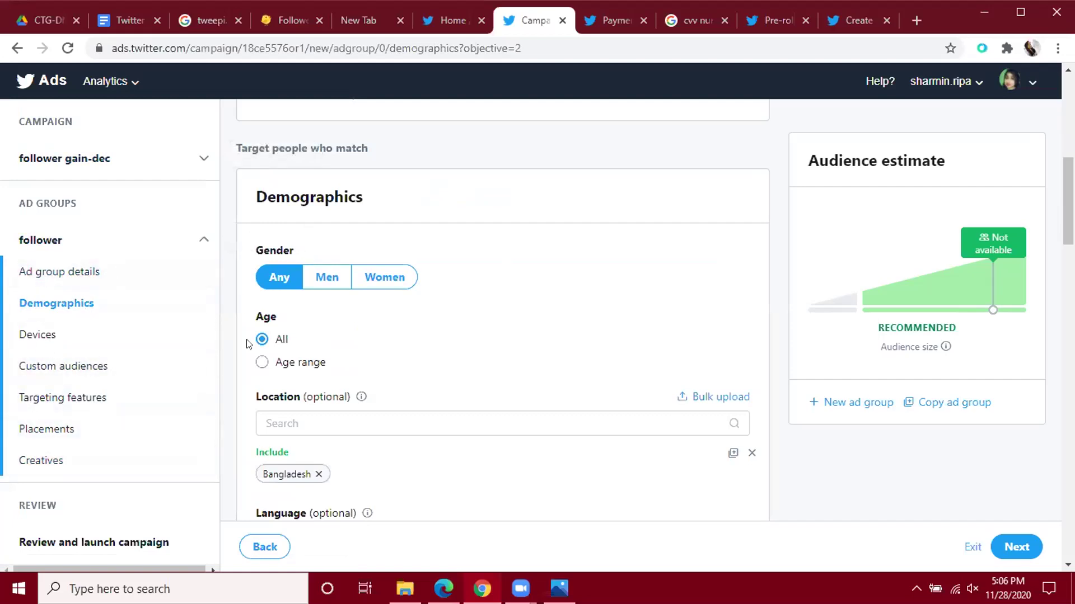
{"action": "scroll", "coordinate": [558, 276], "scroll_direction": "down", "scroll_amount": 1}
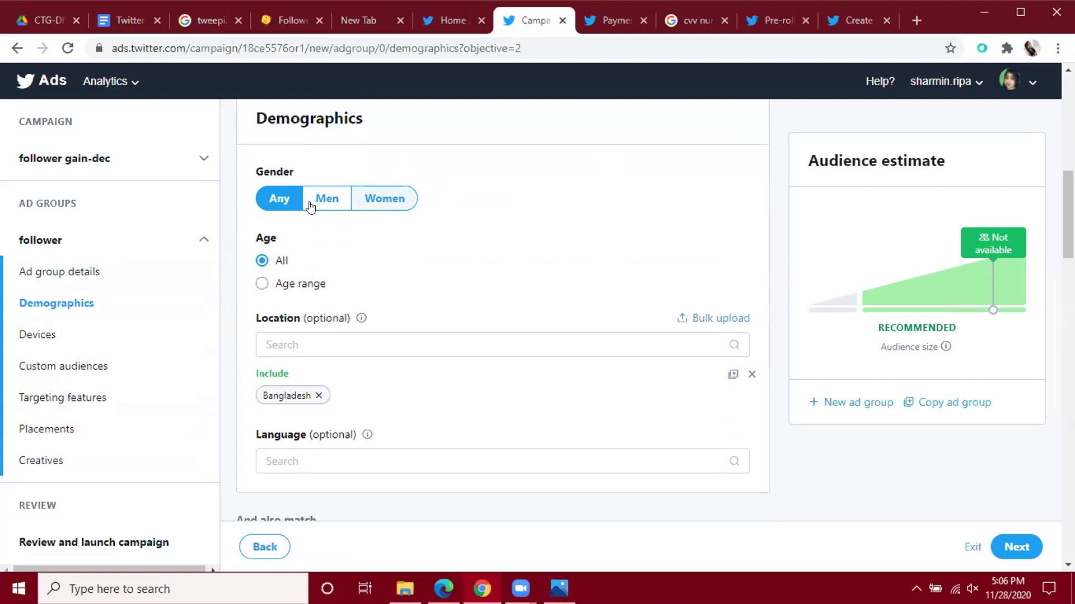
{"action": "left_click", "coordinate": [330, 206]}
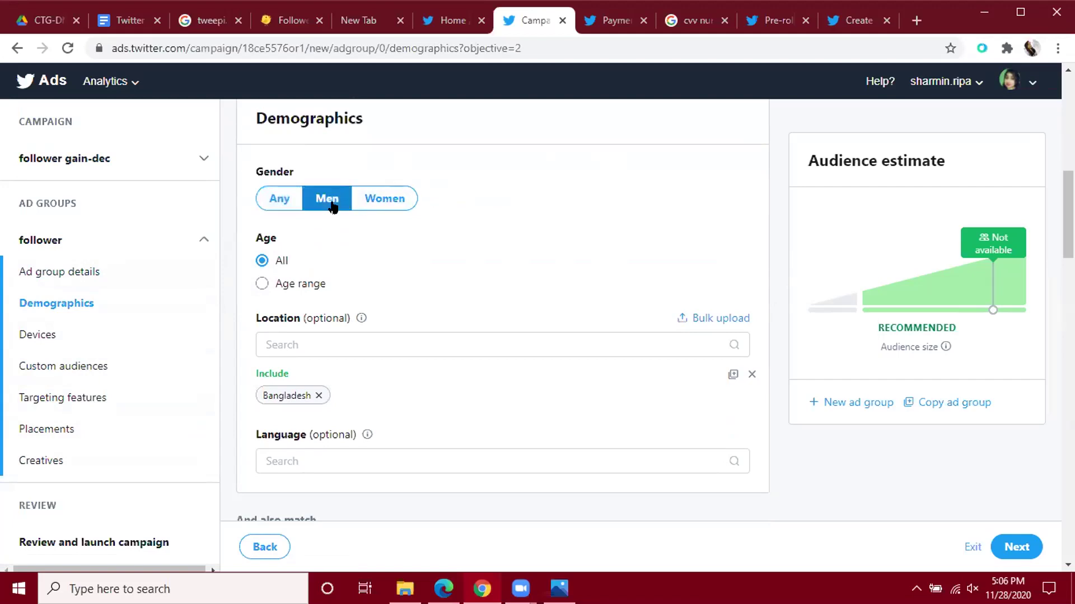
{"action": "left_click", "coordinate": [395, 202]}
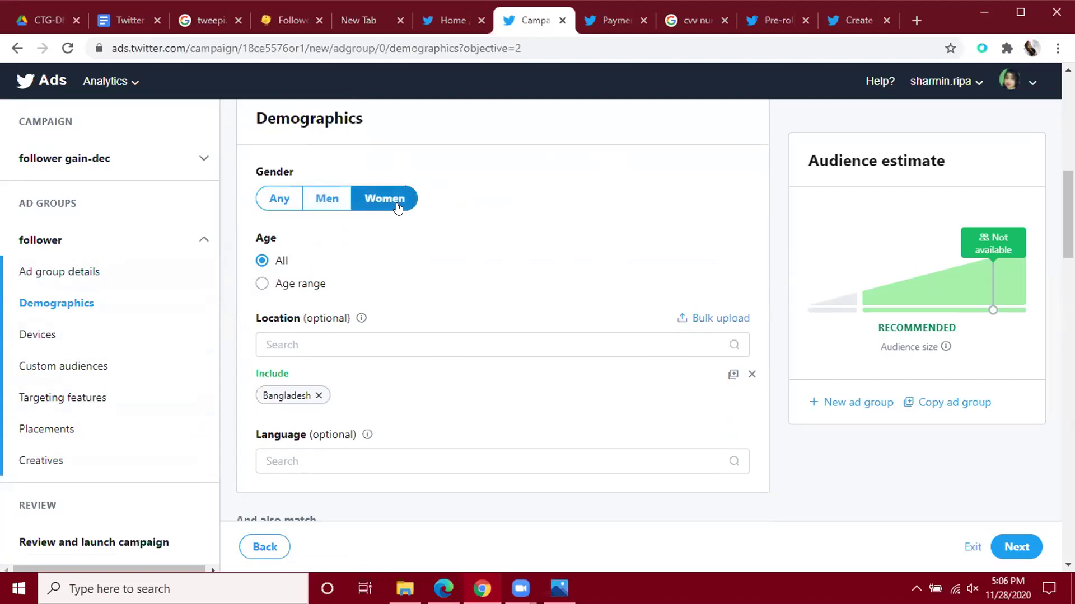
{"action": "left_click", "coordinate": [272, 199]}
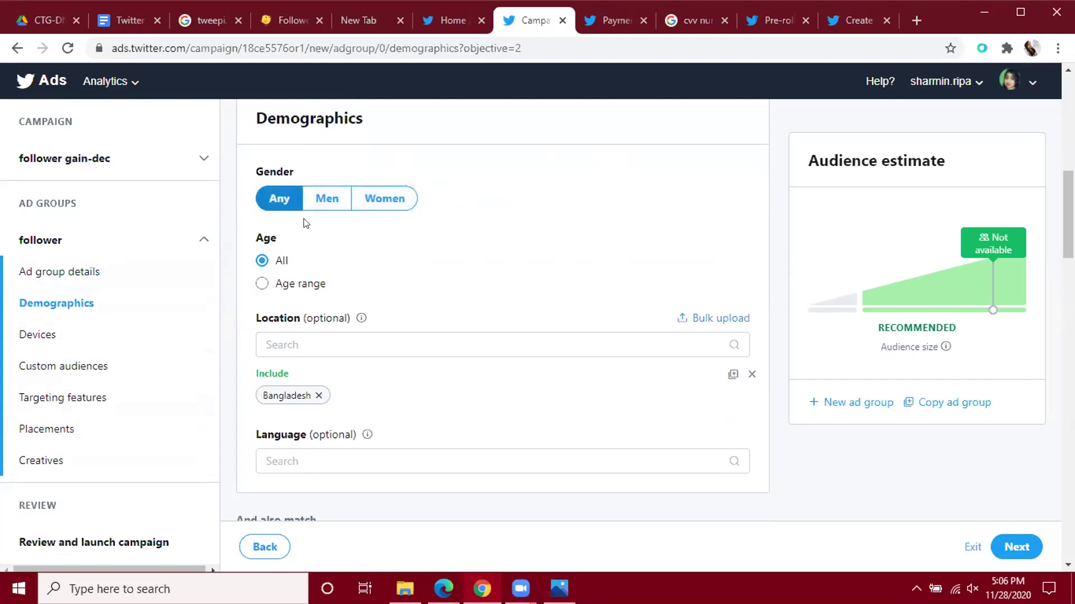
Restrict the audience age range to 18 – 54.
{"action": "left_click", "coordinate": [262, 283]}
{"action": "left_click", "coordinate": [340, 315]}
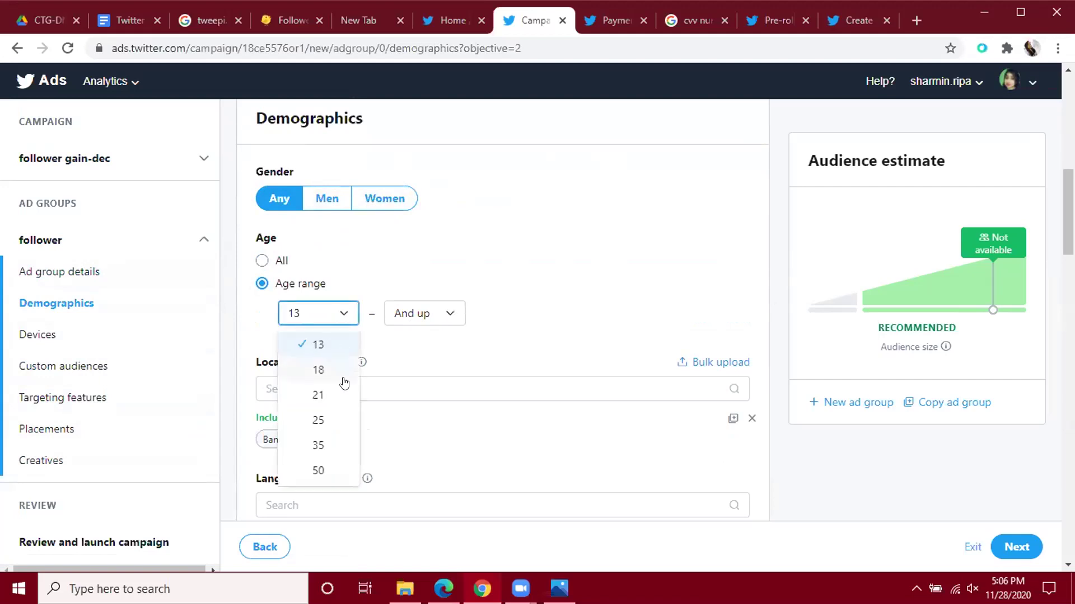
{"action": "left_click", "coordinate": [344, 382]}
{"action": "left_click", "coordinate": [451, 313]}
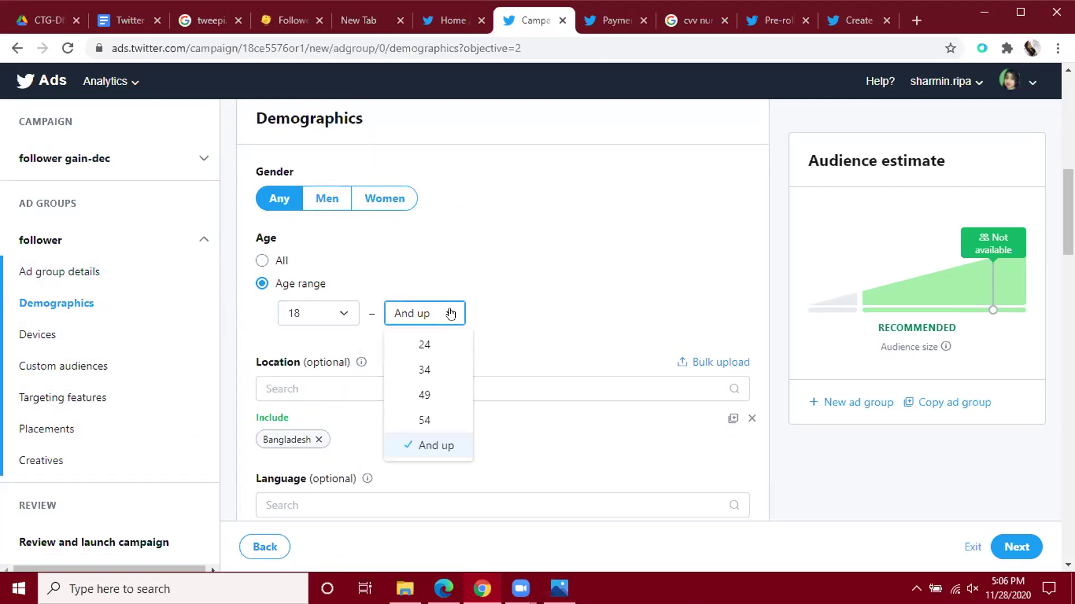
{"action": "left_click", "coordinate": [448, 418]}
Add the country Bangladesh as the target location.
{"action": "scroll", "coordinate": [495, 297], "scroll_direction": "down", "scroll_amount": 3}
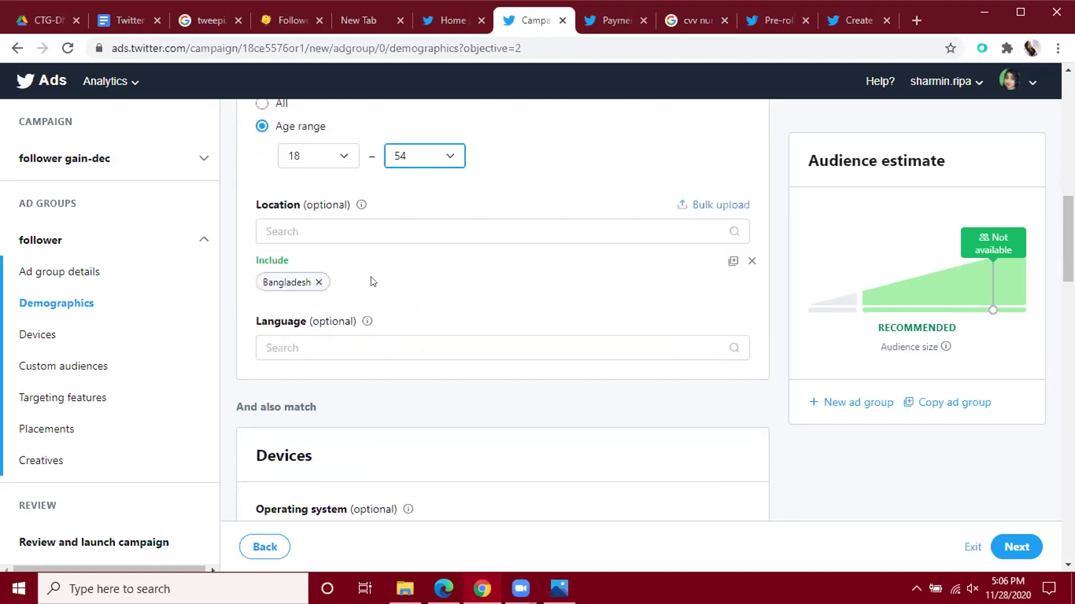
{"action": "left_click", "coordinate": [310, 233]}
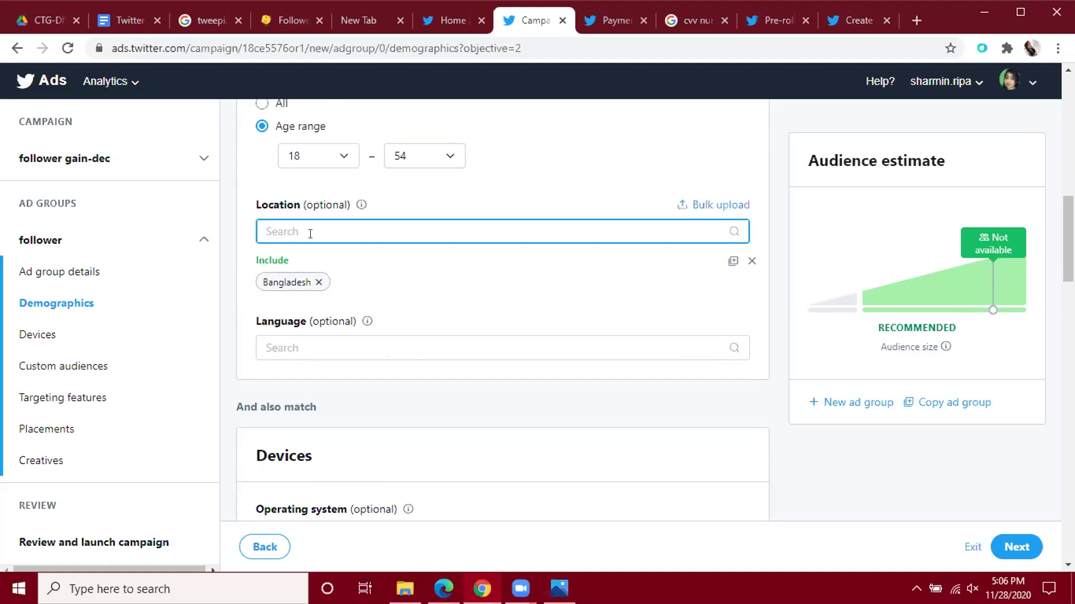
{"action": "type", "text": "bangladesh"}
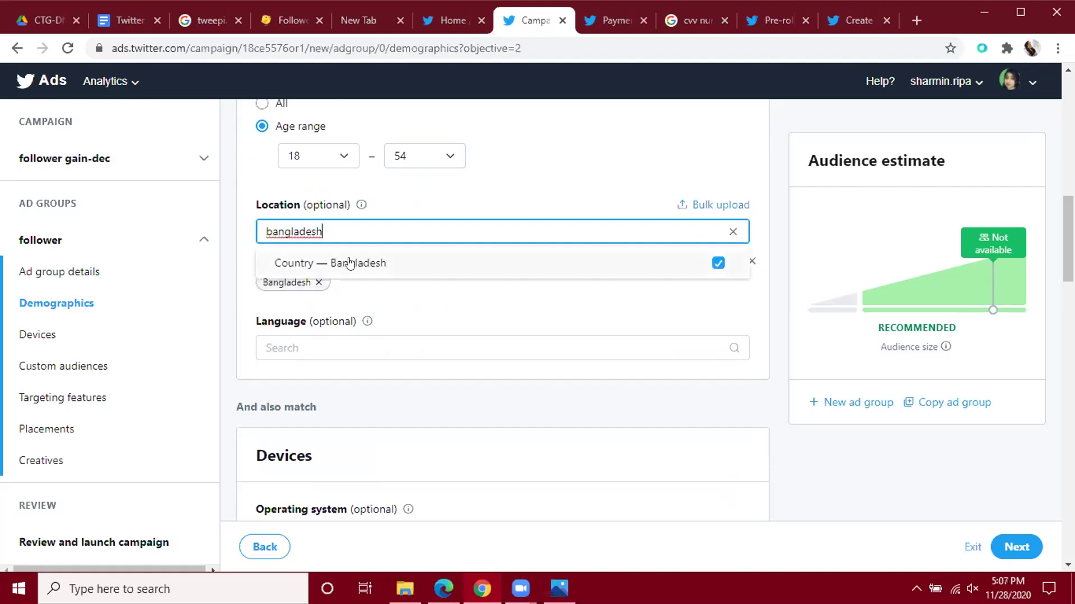
{"action": "left_click", "coordinate": [355, 263]}
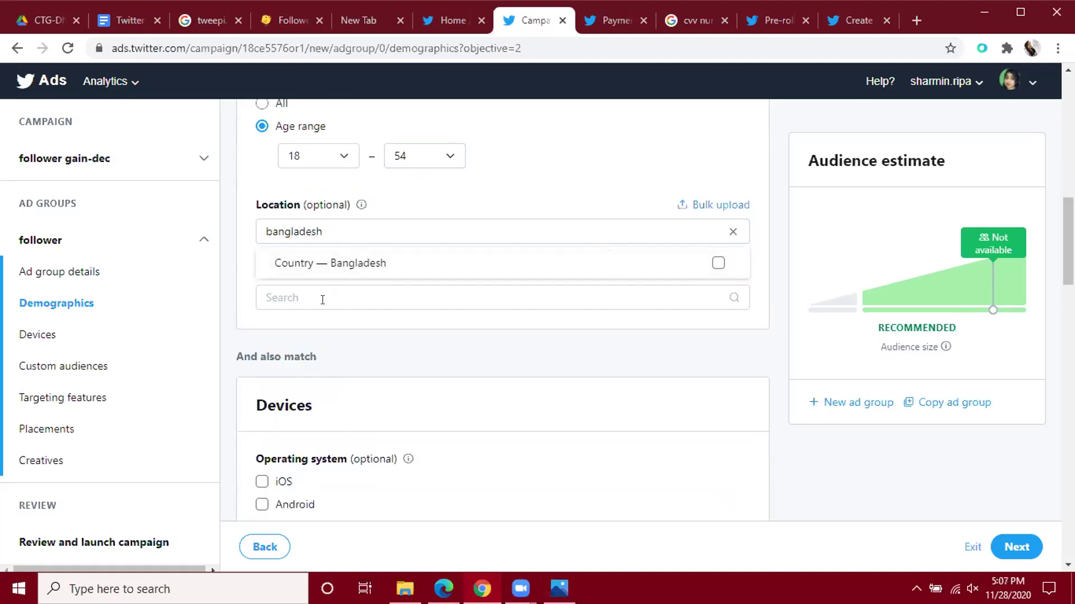
{"action": "left_click", "coordinate": [358, 264]}
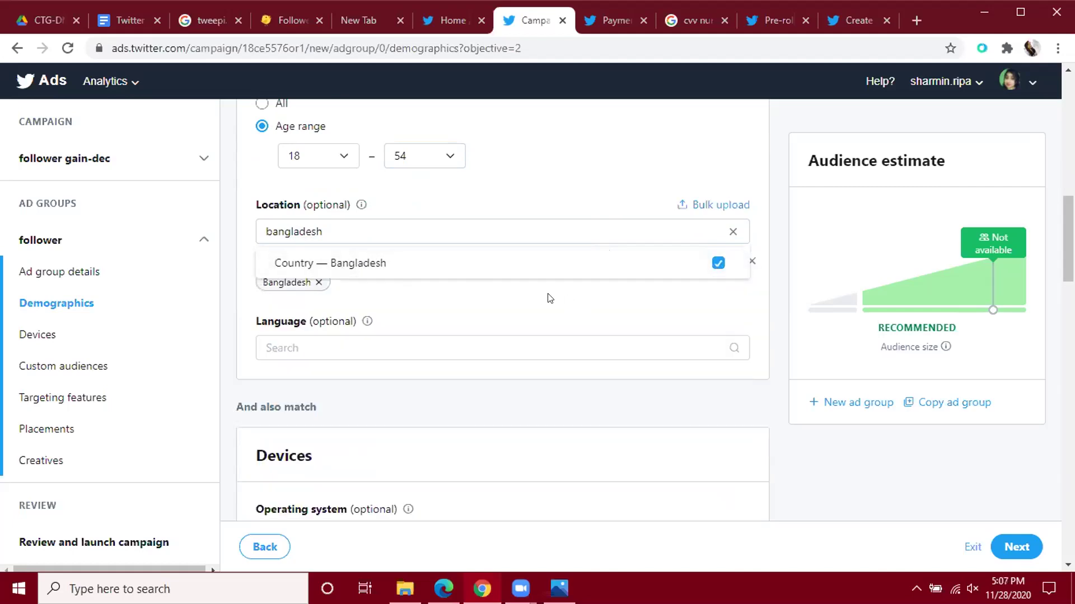
{"action": "left_click", "coordinate": [605, 279]}
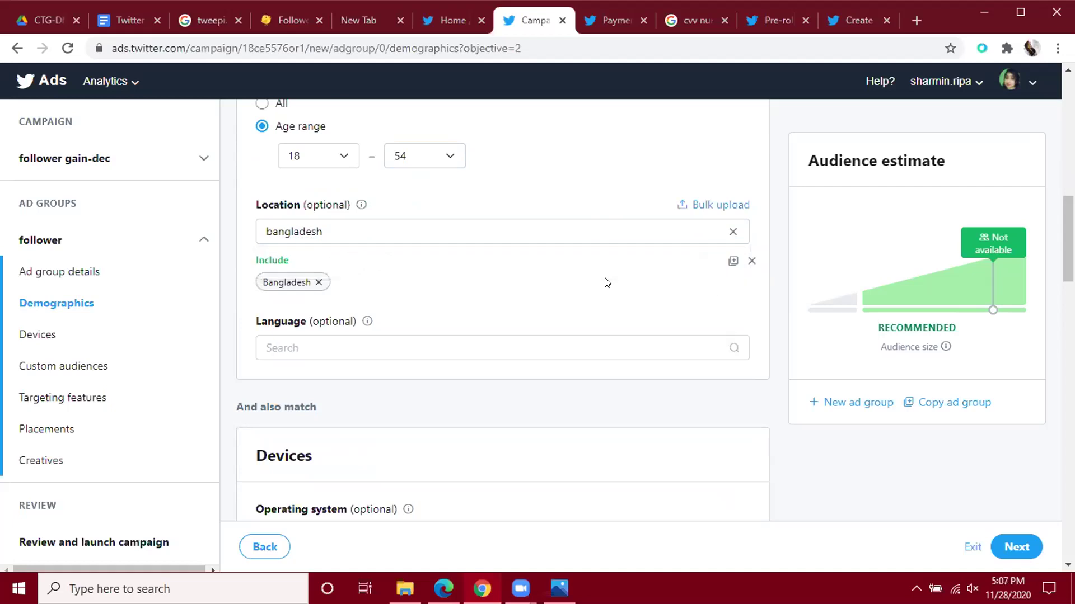
Scroll down to the Devices section with Operating system, Device model and Carrier.
{"action": "scroll", "coordinate": [463, 339], "scroll_direction": "down", "scroll_amount": 4}
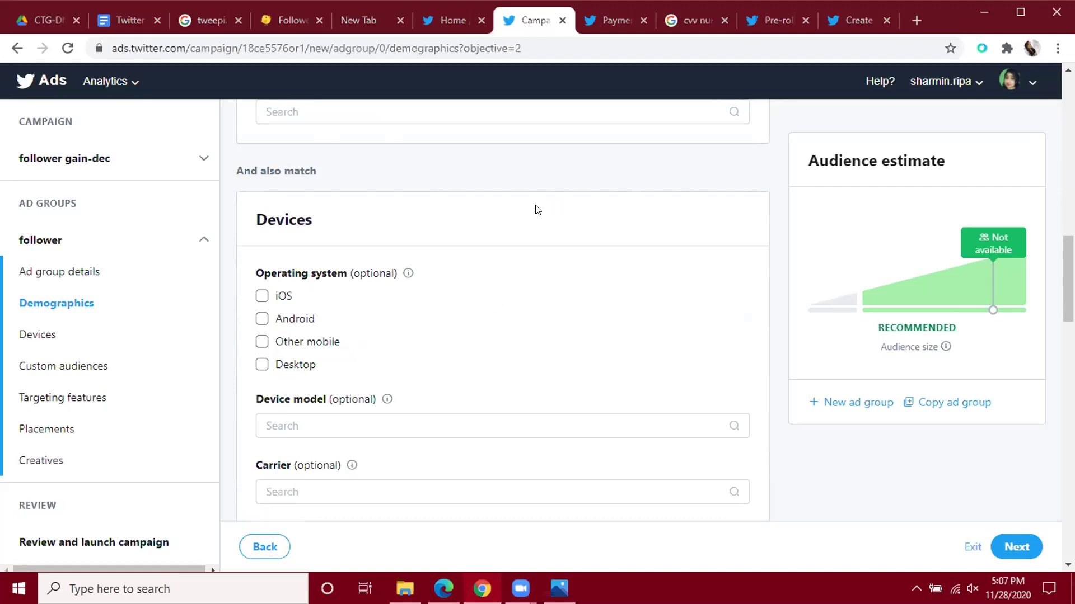
{"action": "scroll", "coordinate": [538, 209], "scroll_direction": "down", "scroll_amount": 1}
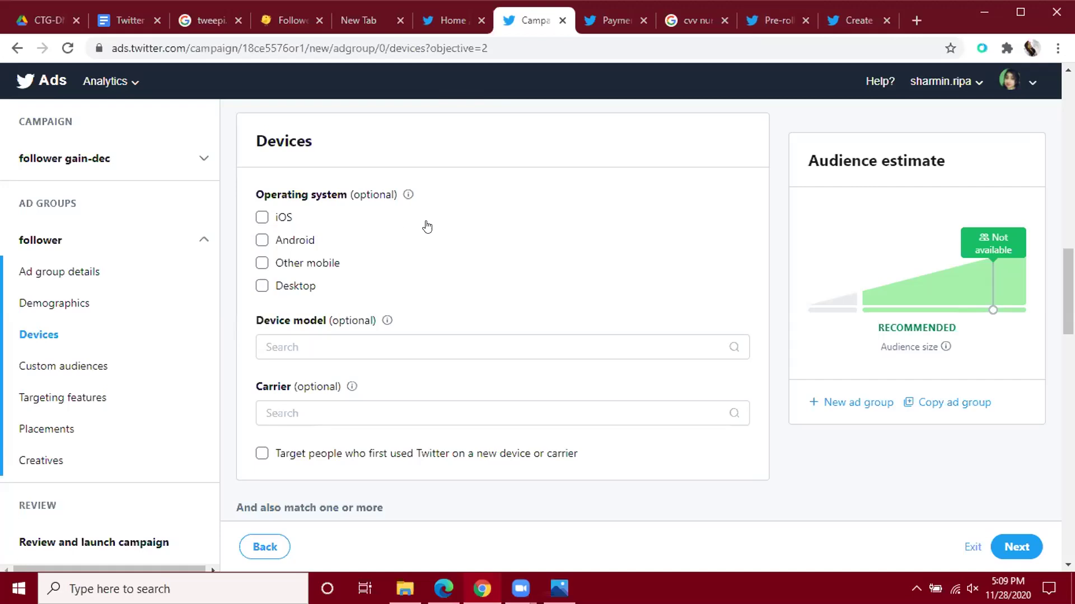
Include Desktop, Other mobile, Android and iOS under Operating system.
{"action": "left_click", "coordinate": [262, 286]}
{"action": "left_click", "coordinate": [262, 263]}
{"action": "left_click", "coordinate": [262, 240]}
{"action": "left_click", "coordinate": [262, 217]}
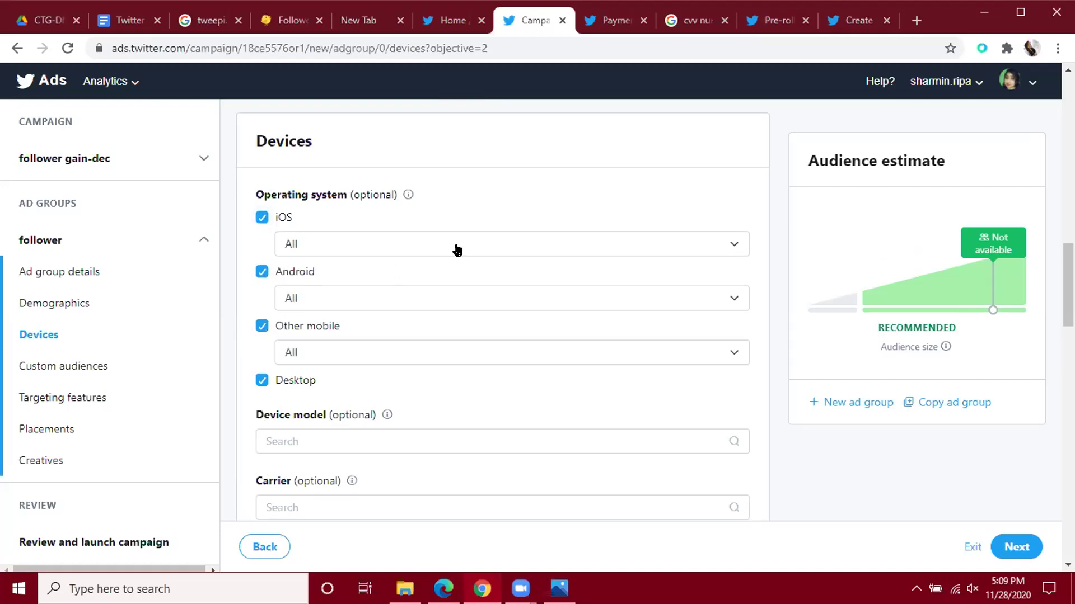
Check the iOS and Android versions, keeping both on All, then scroll to Custom audiences.
{"action": "left_click", "coordinate": [525, 249]}
{"action": "scroll", "coordinate": [514, 309], "scroll_direction": "down", "scroll_amount": 3}
{"action": "scroll", "coordinate": [512, 319], "scroll_direction": "down", "scroll_amount": 8}
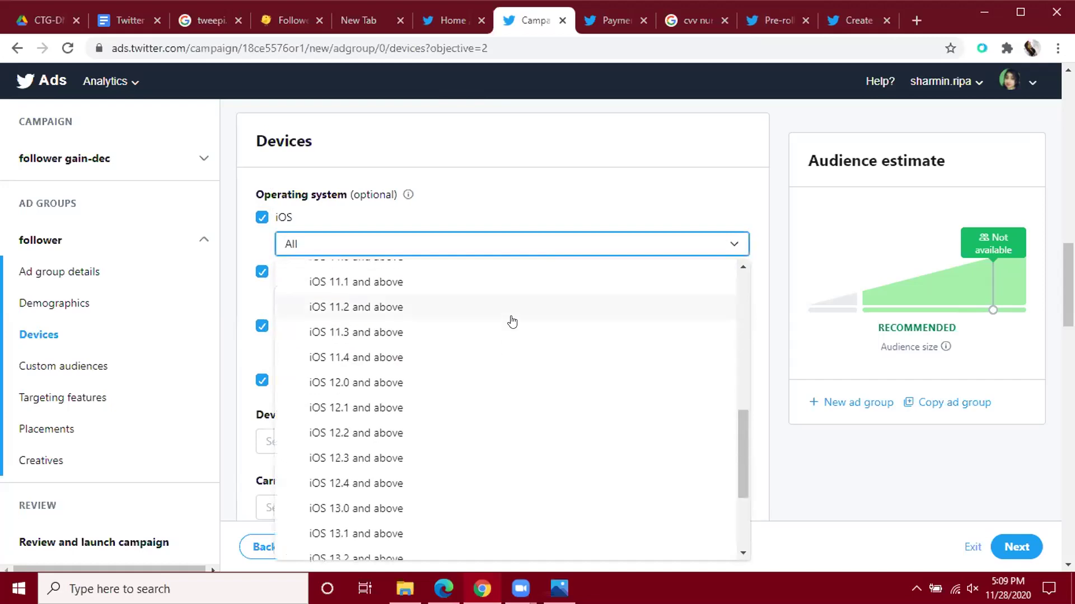
{"action": "left_click", "coordinate": [569, 198]}
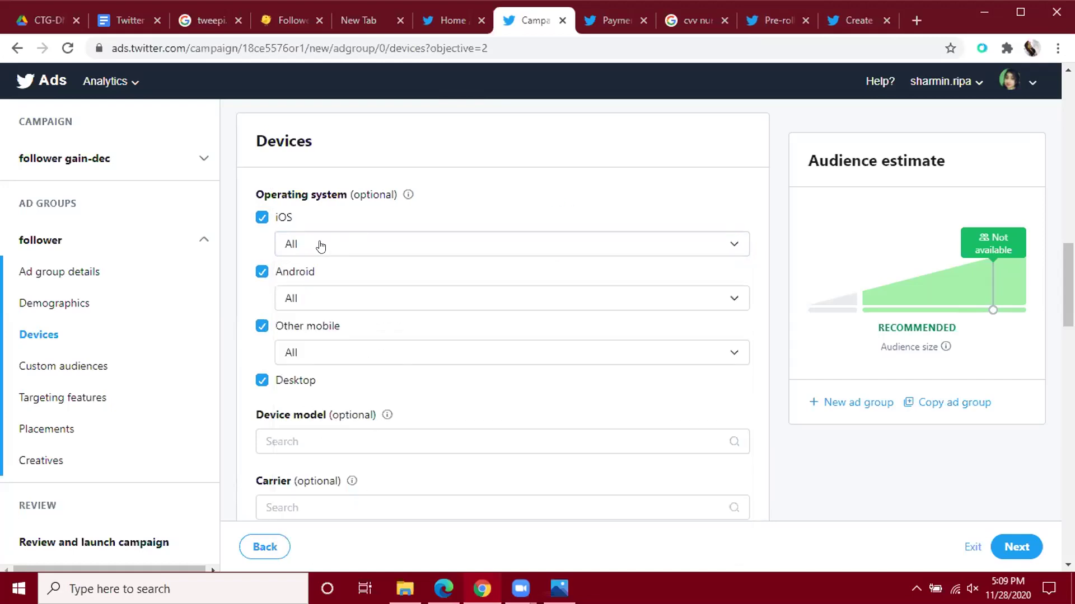
{"action": "left_click", "coordinate": [460, 309]}
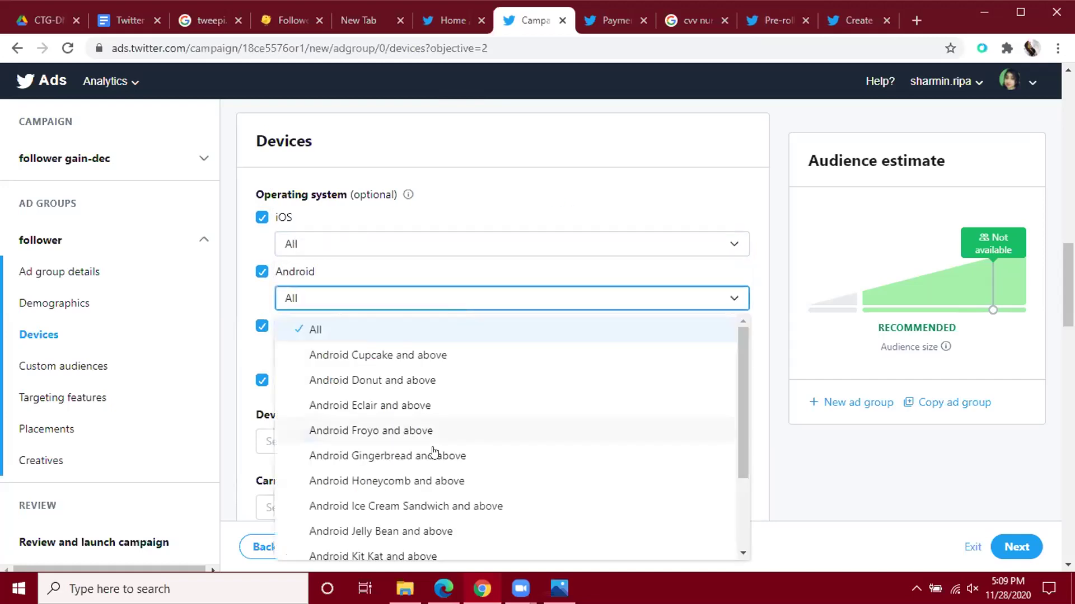
{"action": "scroll", "coordinate": [448, 390], "scroll_direction": "down", "scroll_amount": 2}
{"action": "left_click", "coordinate": [513, 212]}
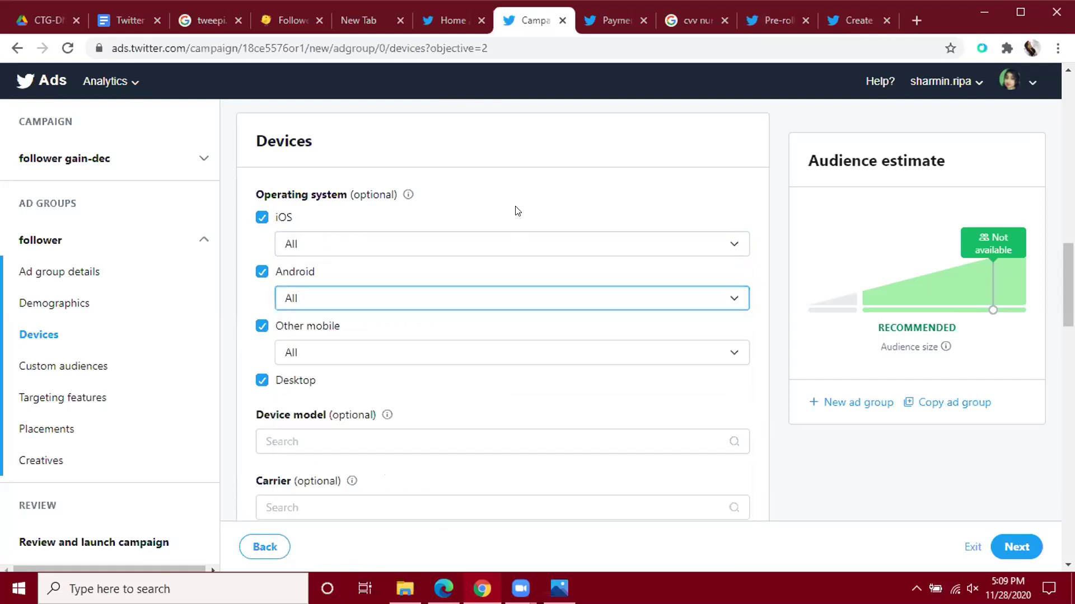
{"action": "scroll", "coordinate": [599, 325], "scroll_direction": "down", "scroll_amount": 2}
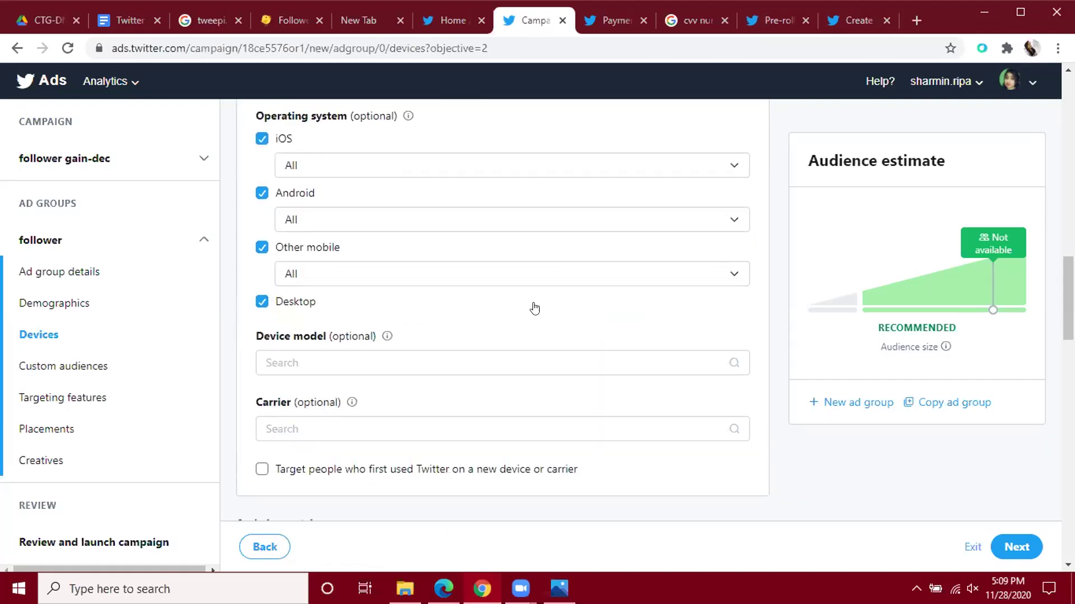
{"action": "scroll", "coordinate": [567, 336], "scroll_direction": "down", "scroll_amount": 3}
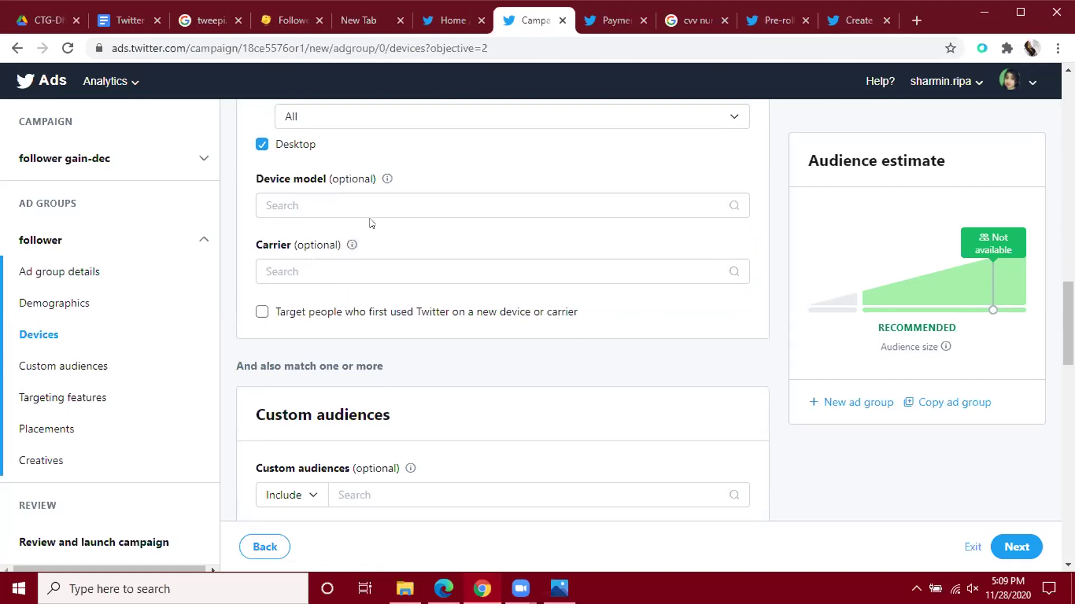
{"action": "scroll", "coordinate": [454, 245], "scroll_direction": "up", "scroll_amount": 3}
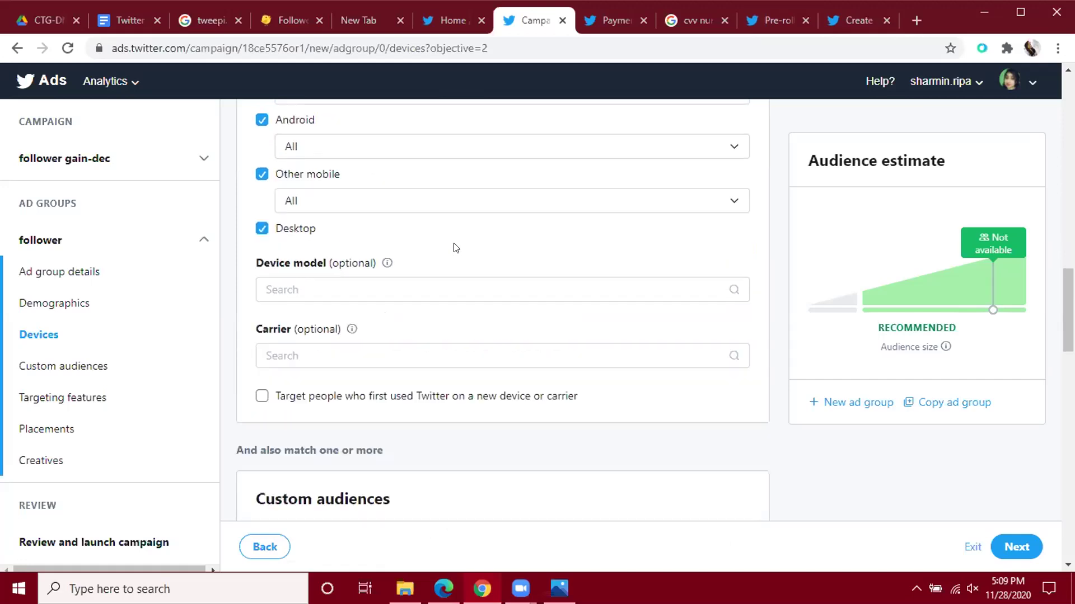
{"action": "scroll", "coordinate": [449, 246], "scroll_direction": "down", "scroll_amount": 3}
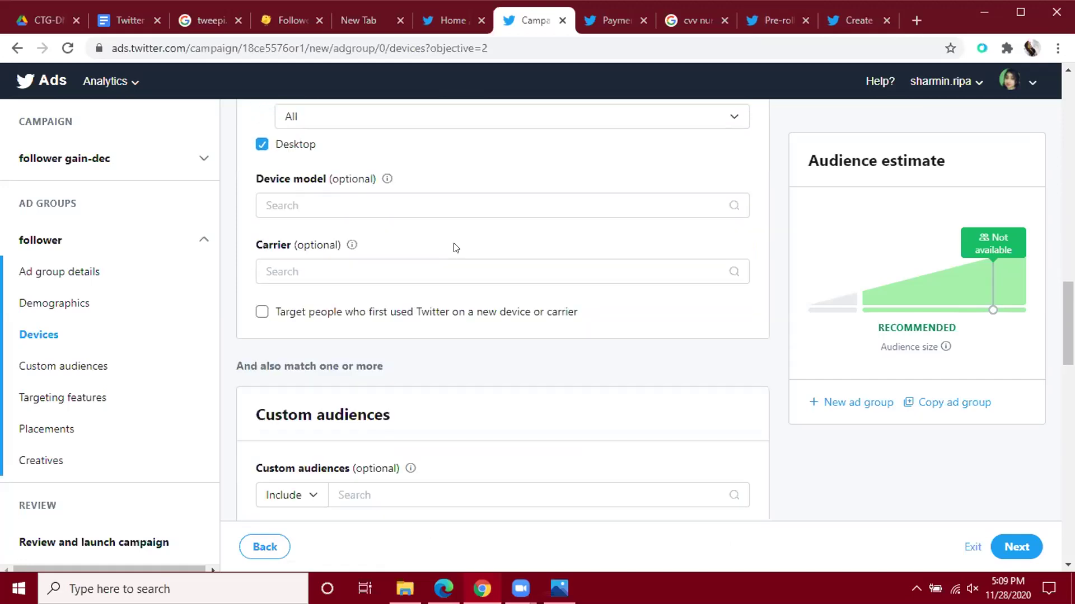
{"action": "scroll", "coordinate": [454, 248], "scroll_direction": "down", "scroll_amount": 4}
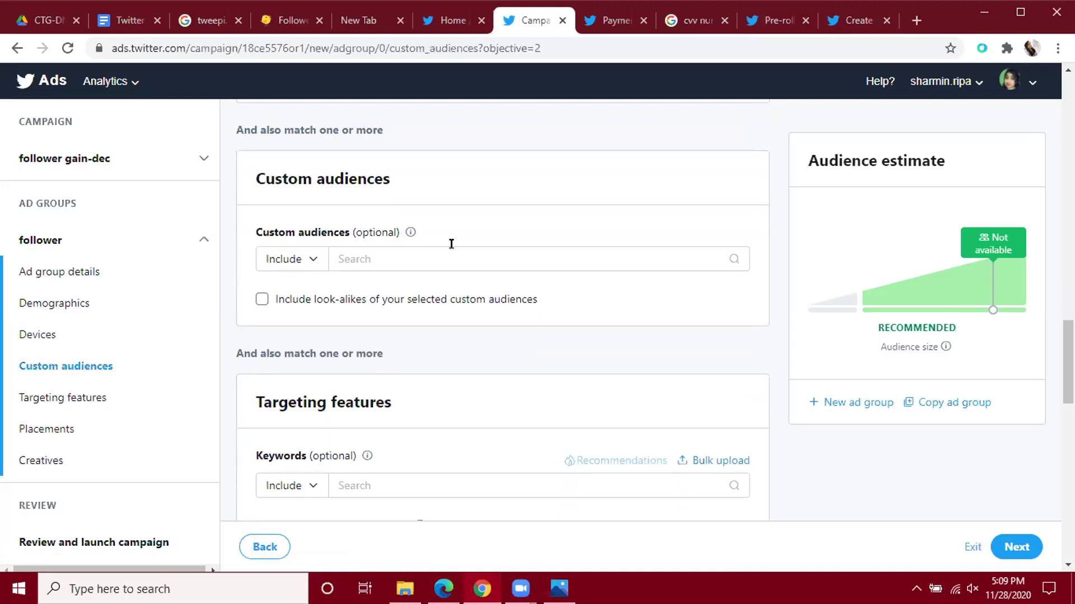
{"action": "left_click", "coordinate": [452, 245]}
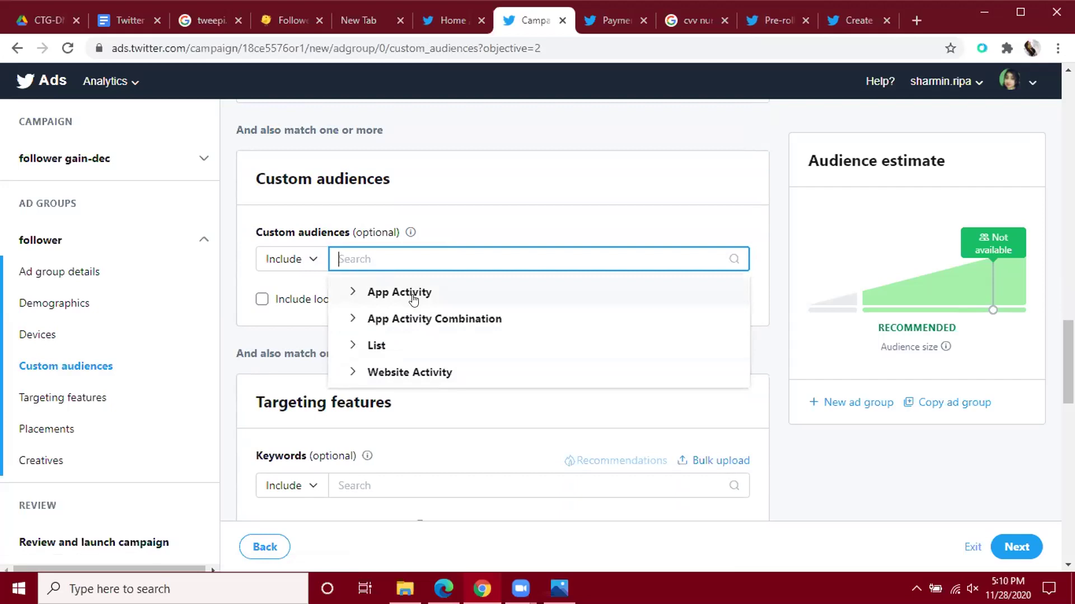
{"action": "left_click", "coordinate": [408, 298]}
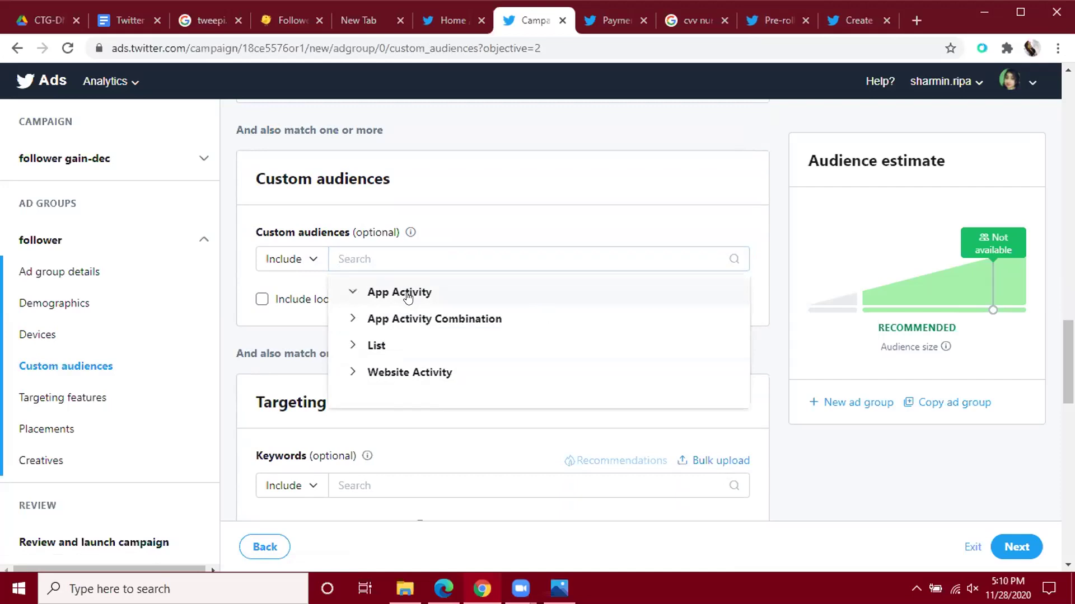
{"action": "left_click", "coordinate": [493, 169]}
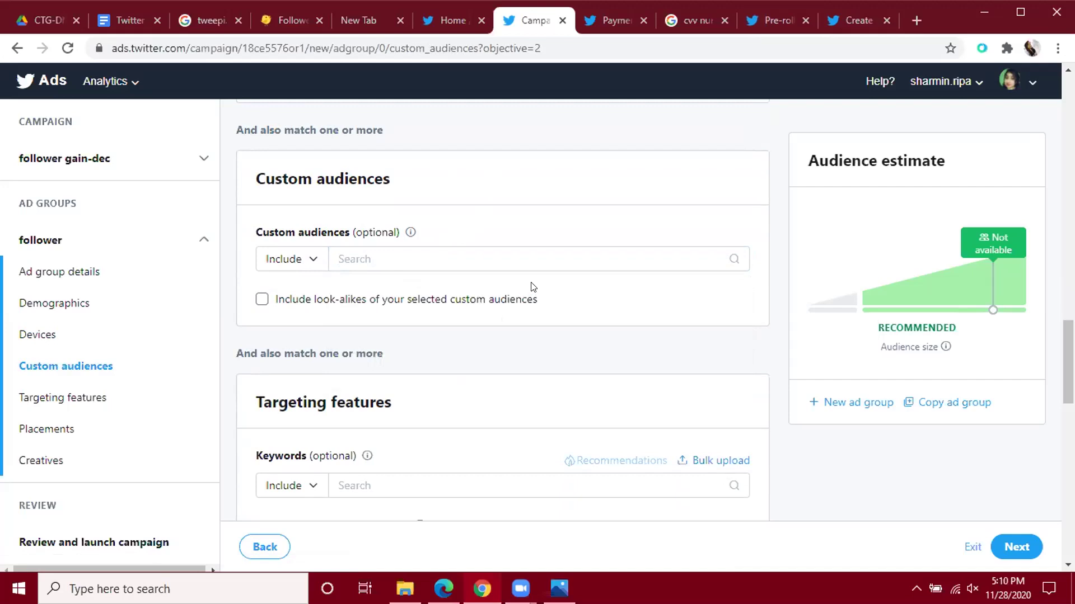
{"action": "left_click", "coordinate": [424, 252]}
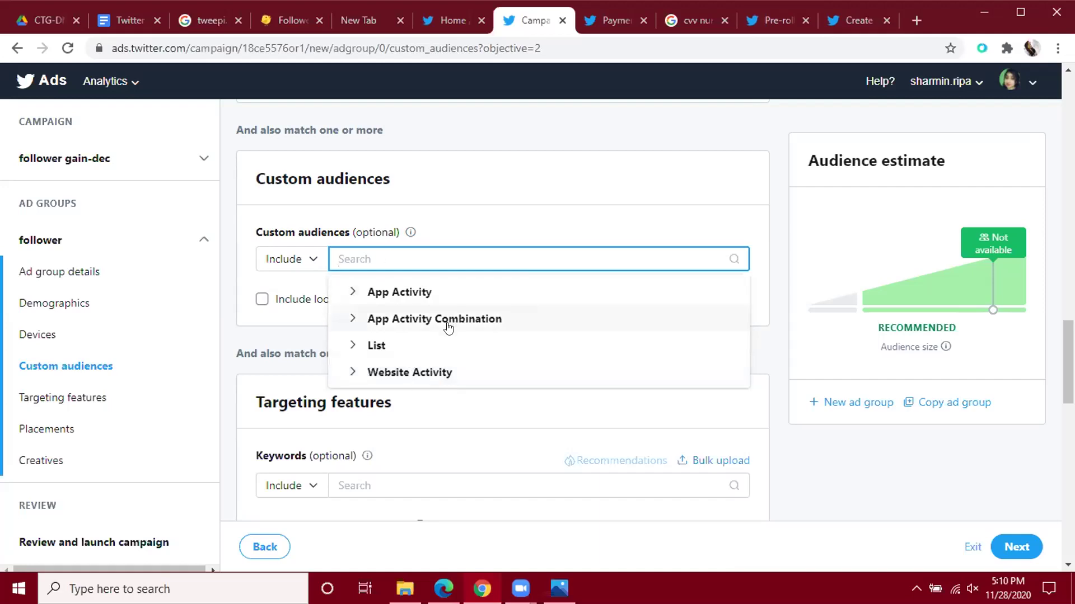
{"action": "left_click", "coordinate": [383, 346]}
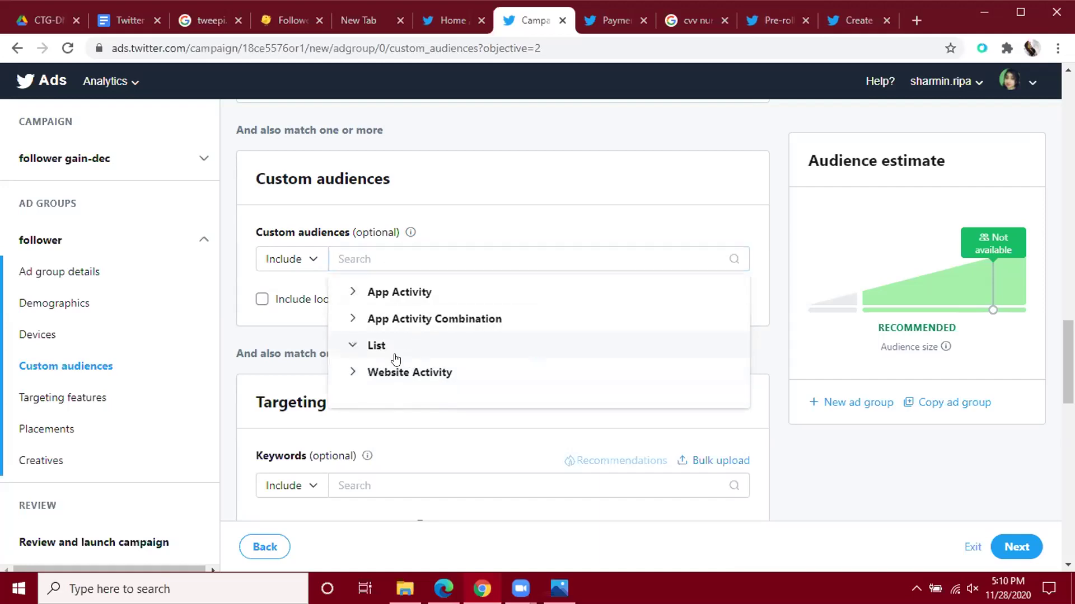
{"action": "left_click", "coordinate": [224, 281]}
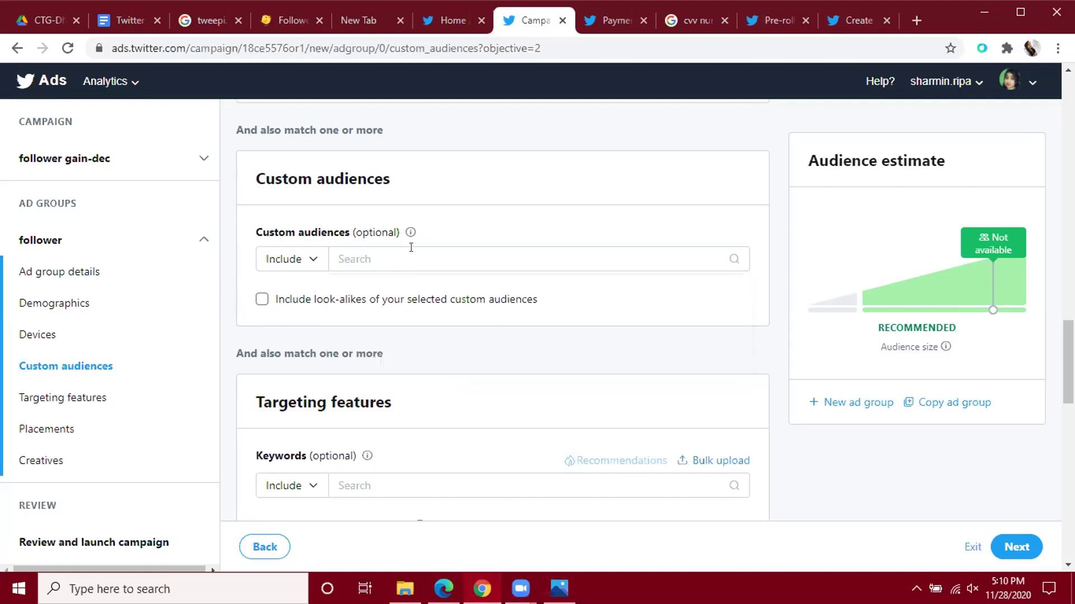
{"action": "scroll", "coordinate": [438, 258], "scroll_direction": "down", "scroll_amount": 4}
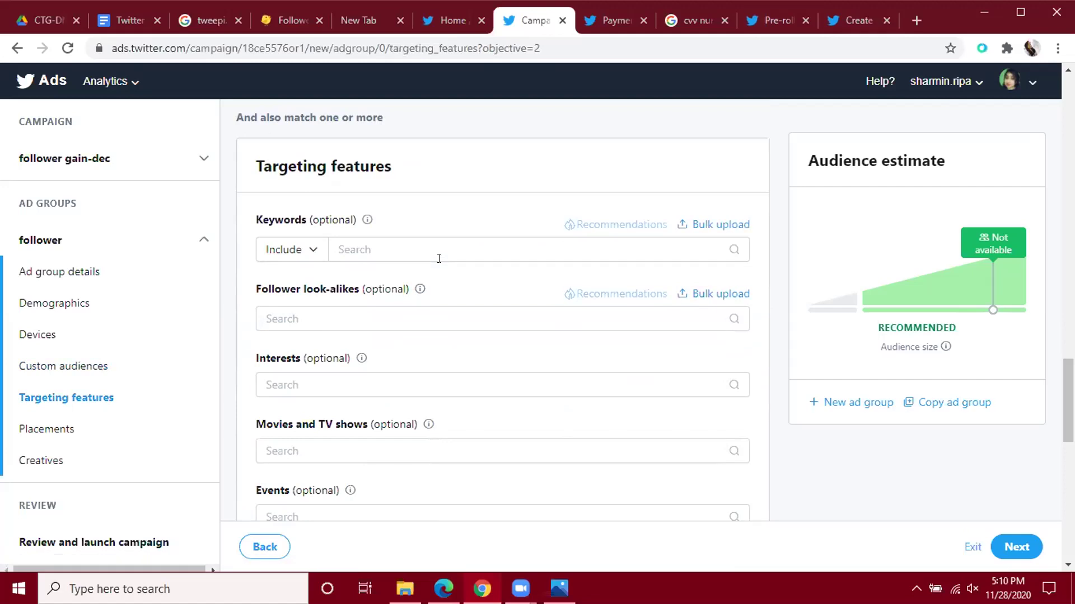
Scroll to Targeting features and begin entering a keyword in the Keywords box.
{"action": "scroll", "coordinate": [434, 233], "scroll_direction": "down", "scroll_amount": 5}
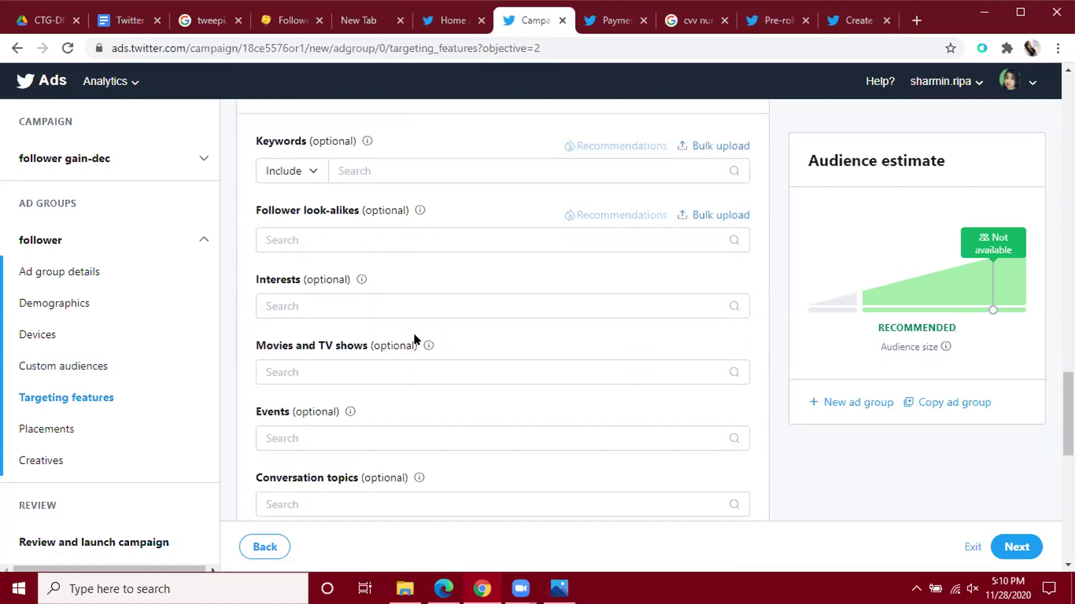
{"action": "scroll", "coordinate": [417, 337], "scroll_direction": "up", "scroll_amount": 6}
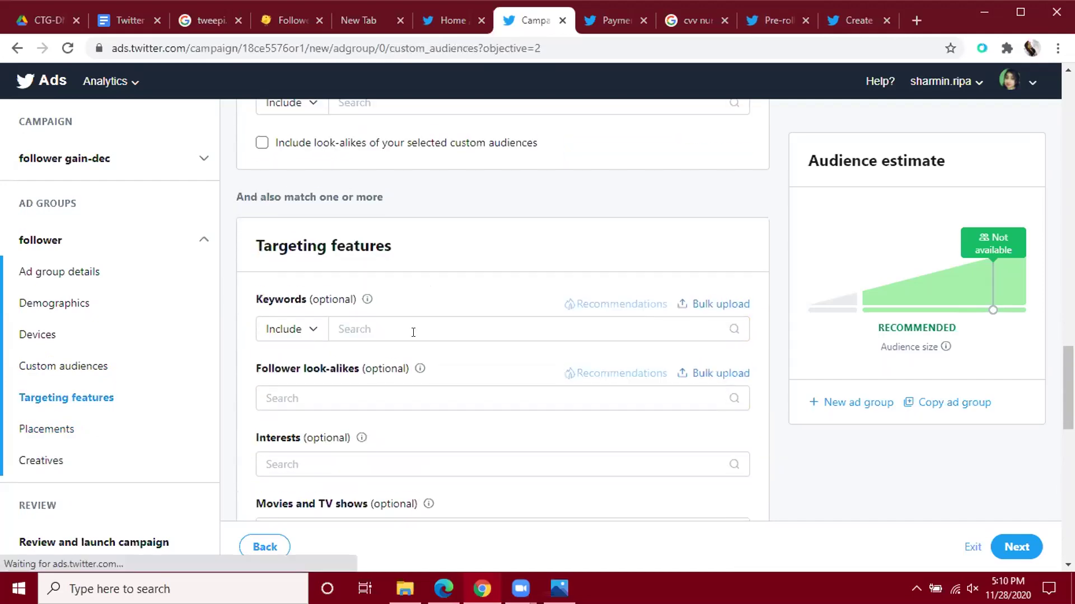
{"action": "scroll", "coordinate": [417, 336], "scroll_direction": "down", "scroll_amount": 1}
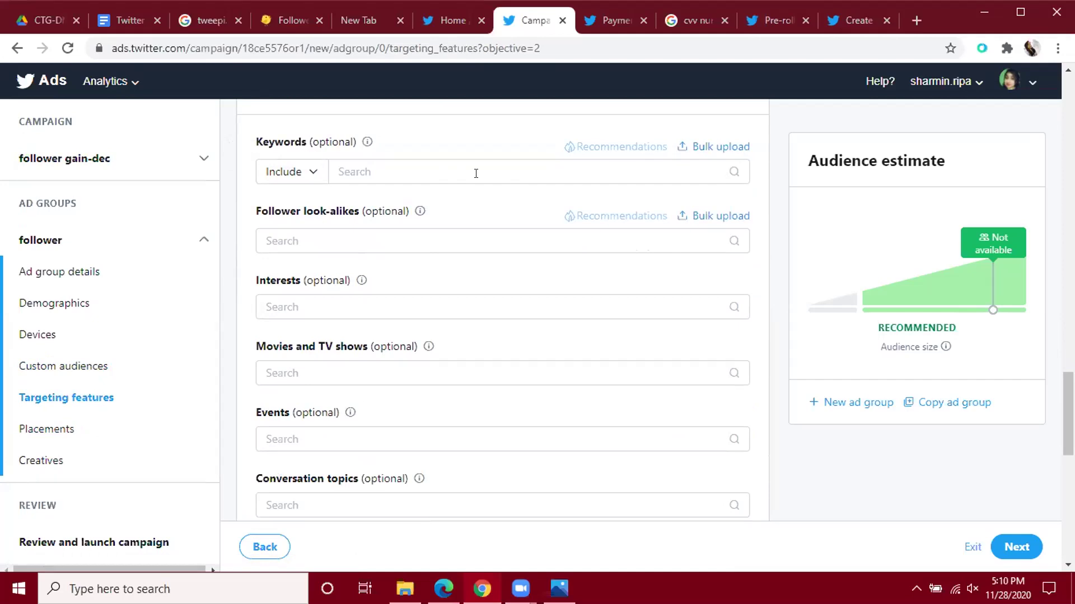
{"action": "left_click", "coordinate": [475, 174]}
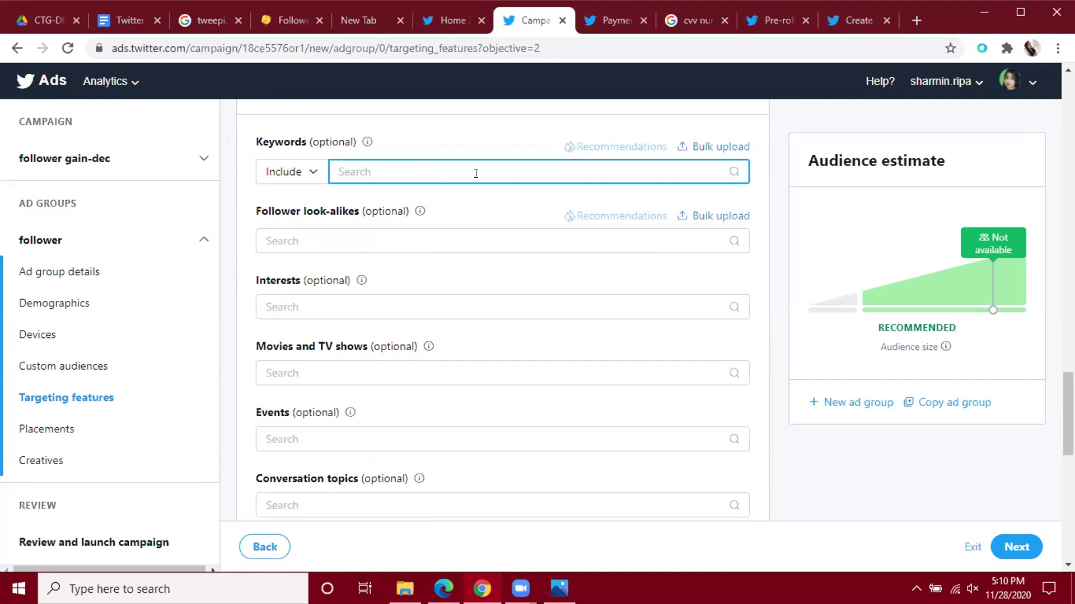
Add 'digital marketing' as a targeting keyword and recheck the selection.
{"action": "type", "text": "digita"}
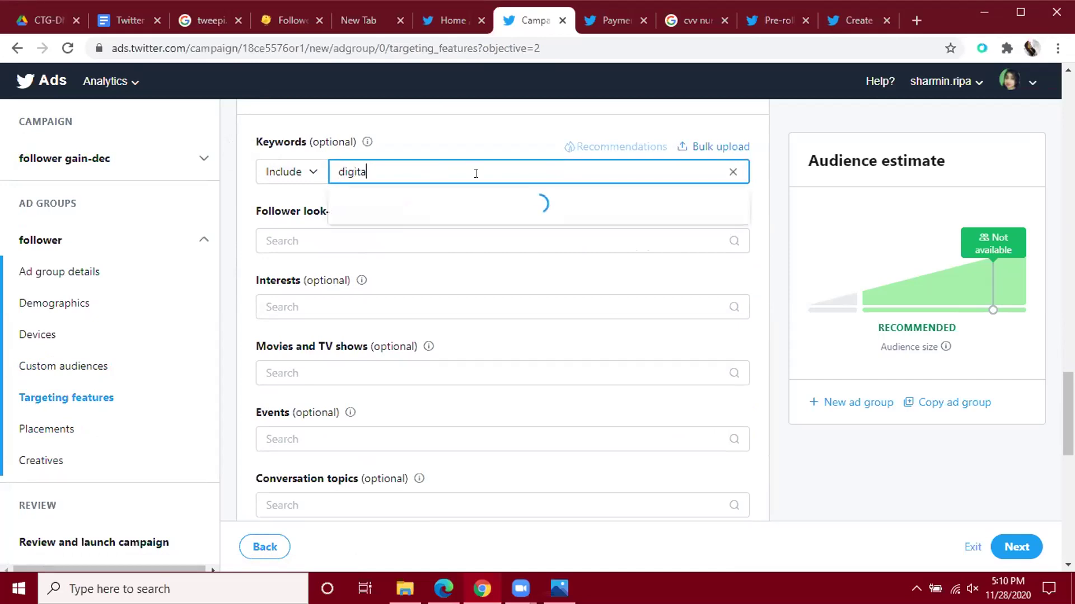
{"action": "type", "text": "l marketing"}
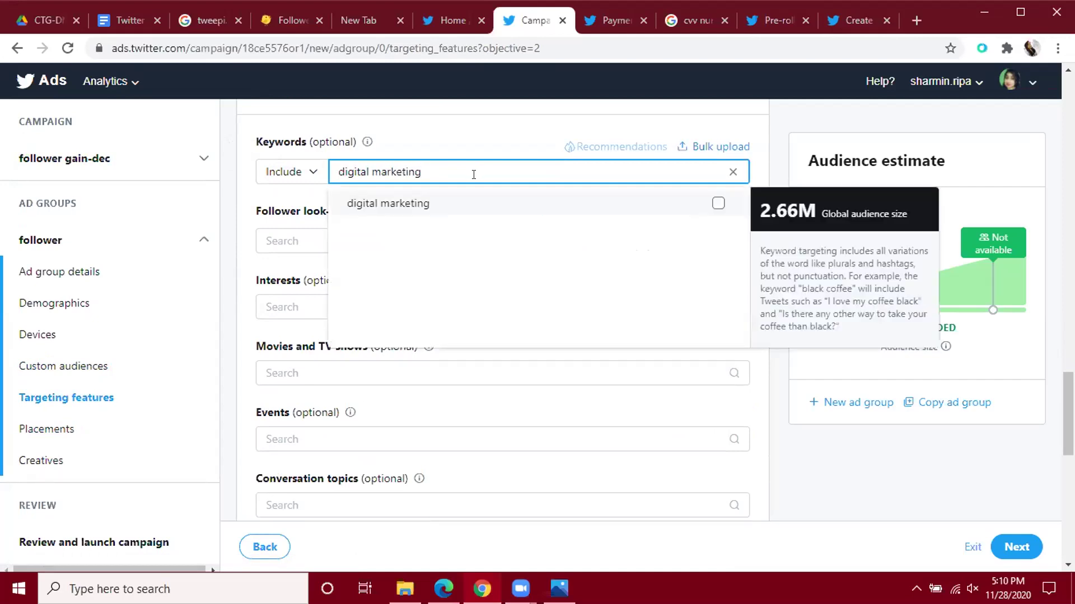
{"action": "left_click", "coordinate": [717, 203]}
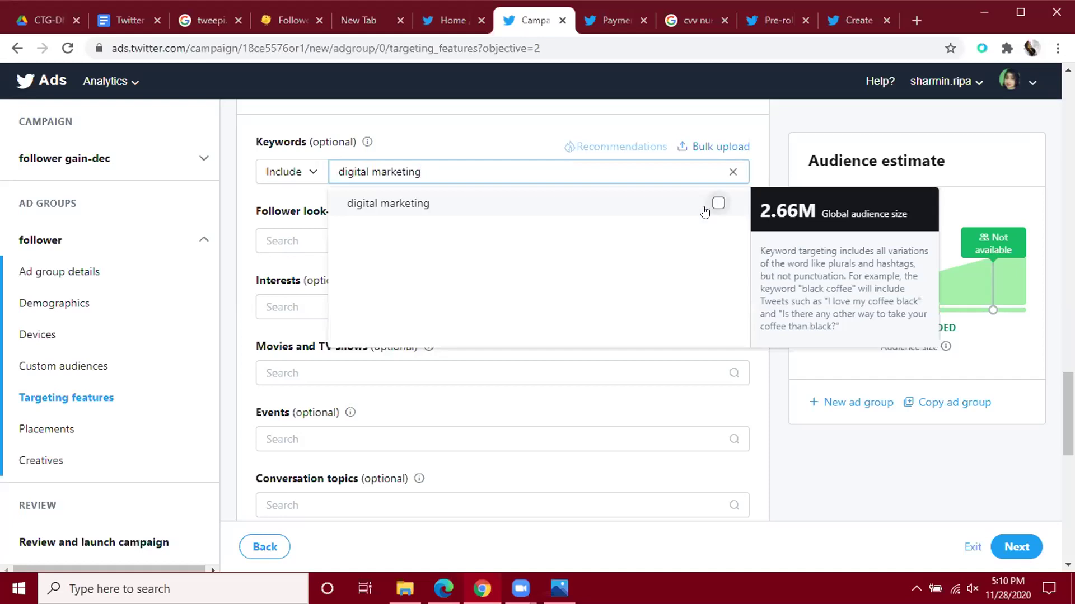
{"action": "left_click", "coordinate": [246, 245]}
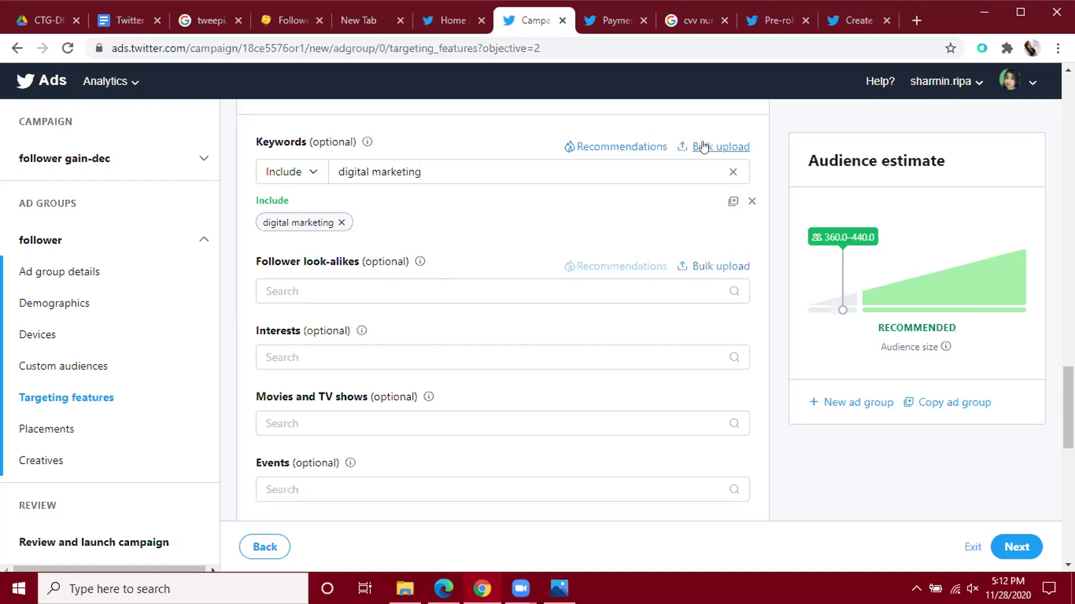
{"action": "left_click", "coordinate": [498, 170]}
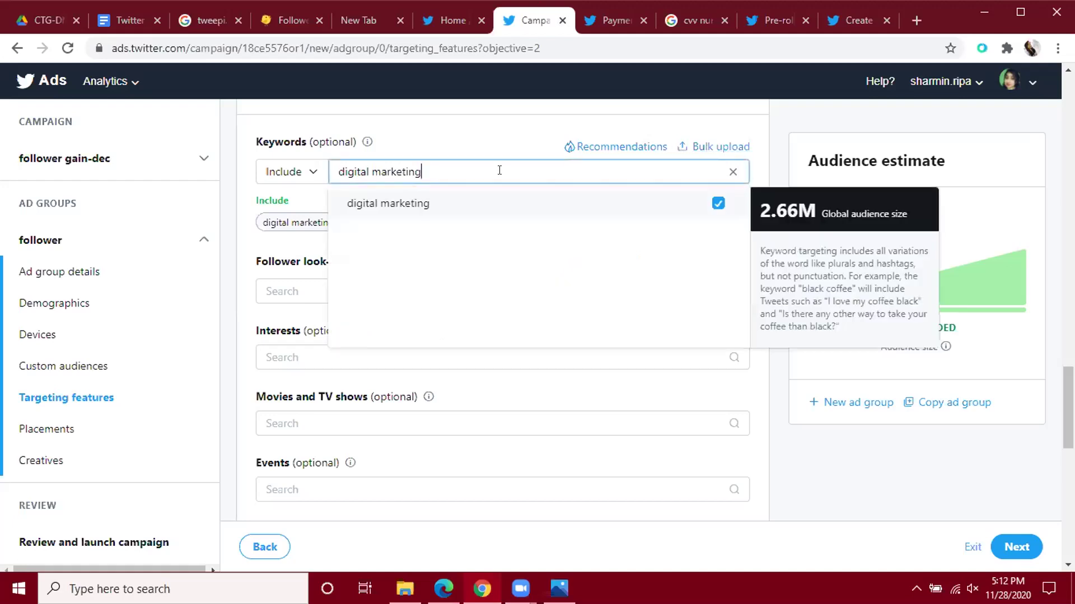
{"action": "left_click", "coordinate": [713, 146]}
{"action": "left_click", "coordinate": [713, 146]}
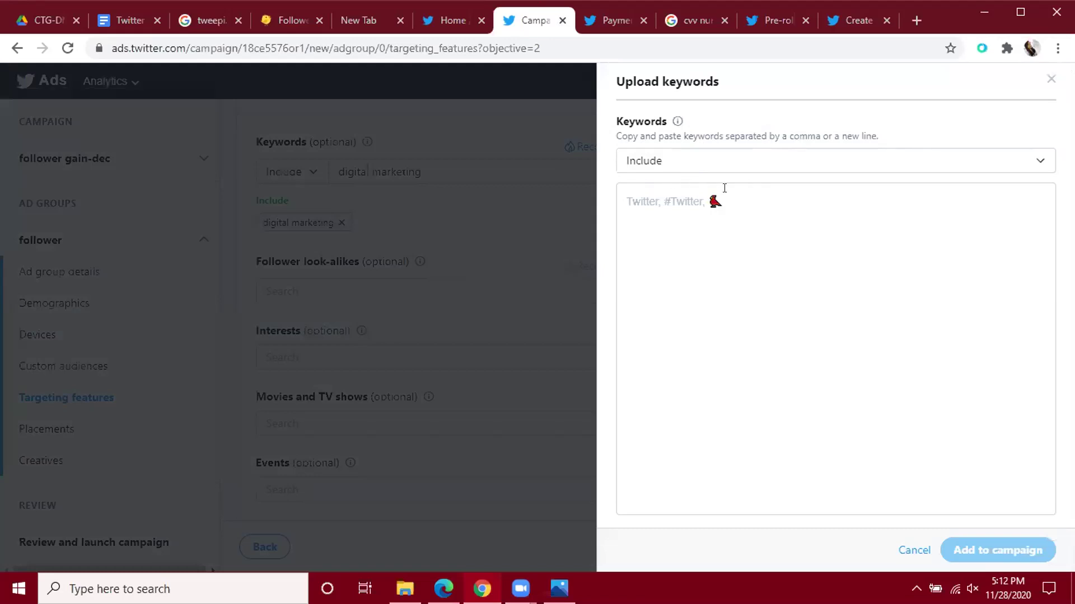
{"action": "left_click", "coordinate": [922, 162]}
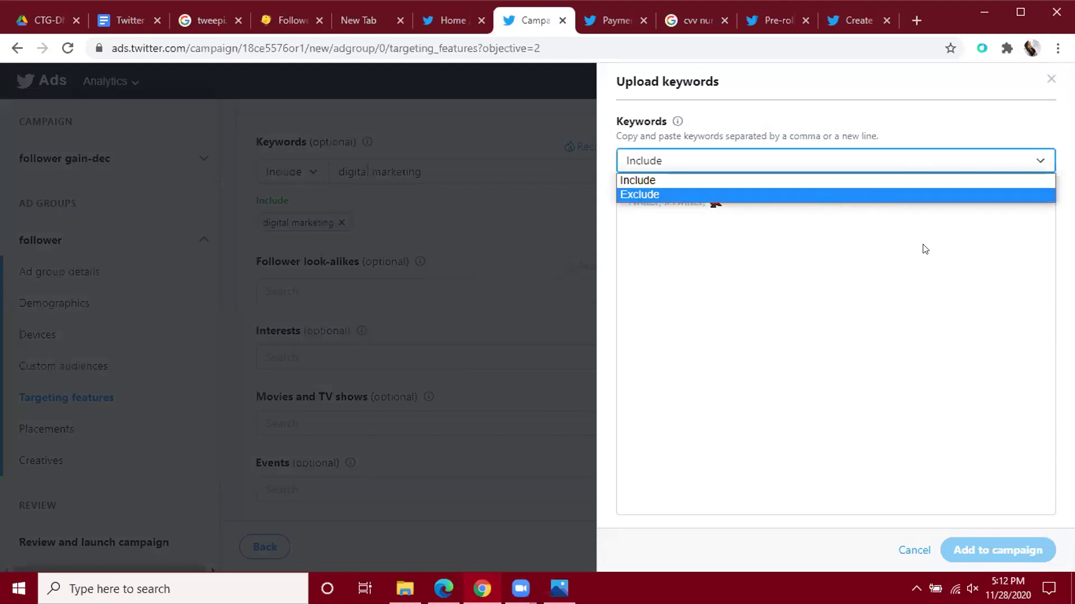
{"action": "left_click", "coordinate": [1052, 83]}
{"action": "left_click", "coordinate": [1052, 83]}
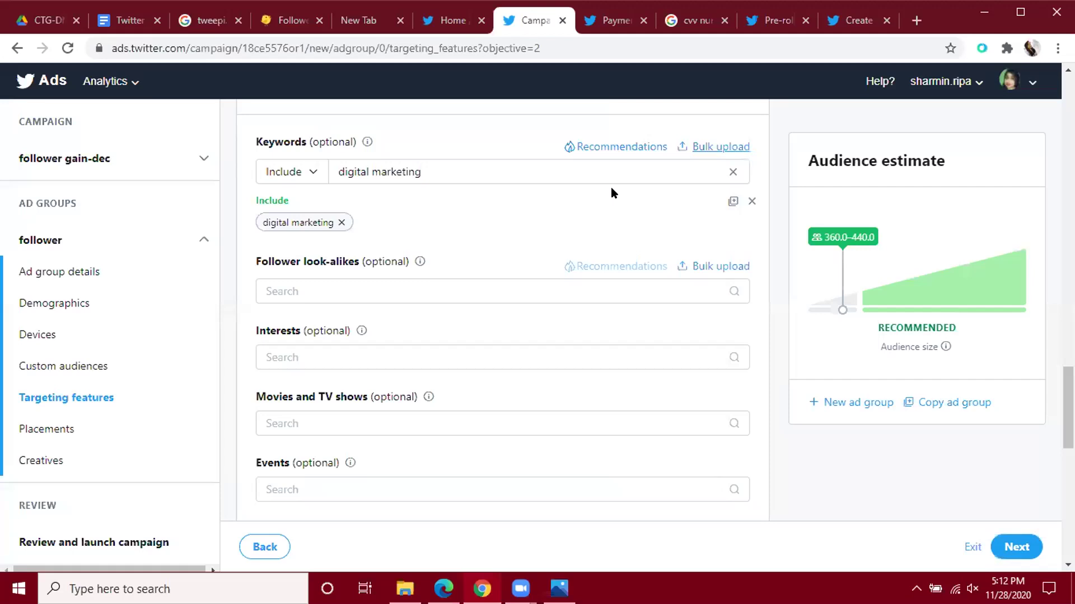
{"action": "left_click", "coordinate": [708, 148]}
{"action": "left_click", "coordinate": [696, 160]}
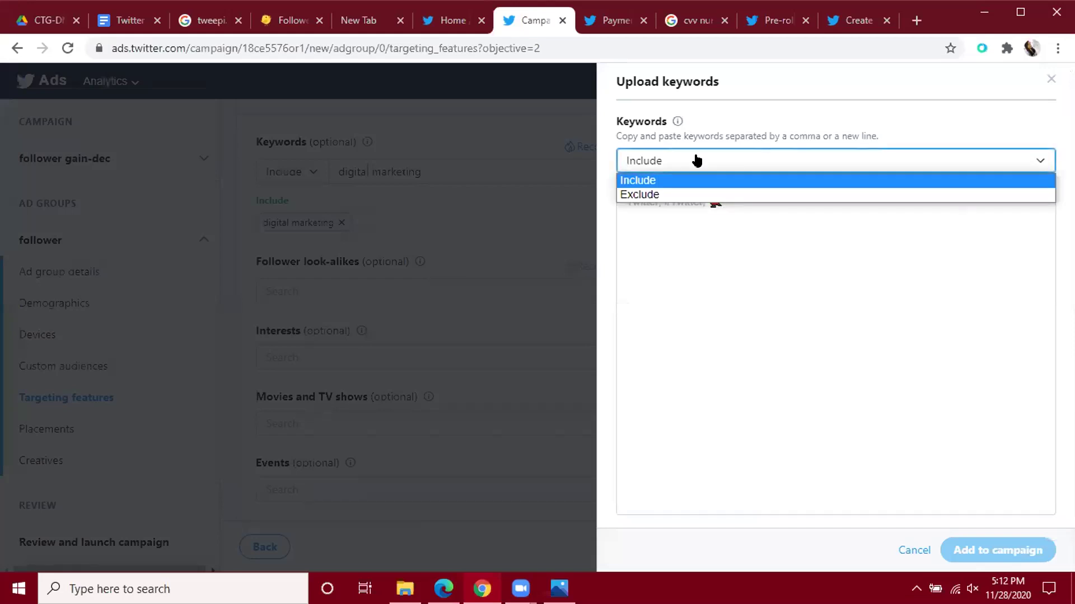
{"action": "left_click", "coordinate": [1044, 84]}
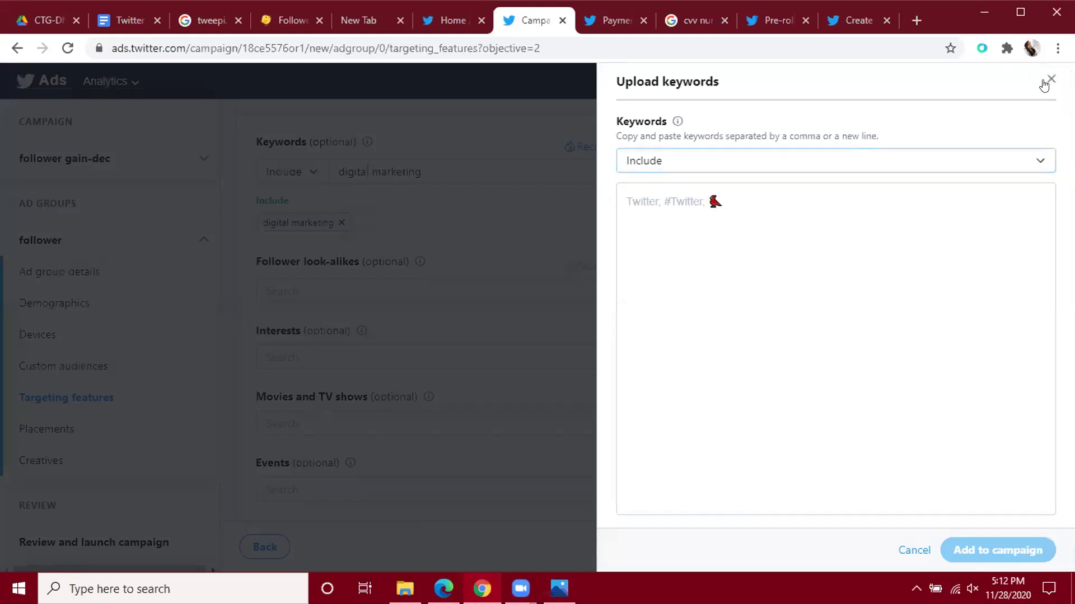
{"action": "left_click", "coordinate": [1046, 82]}
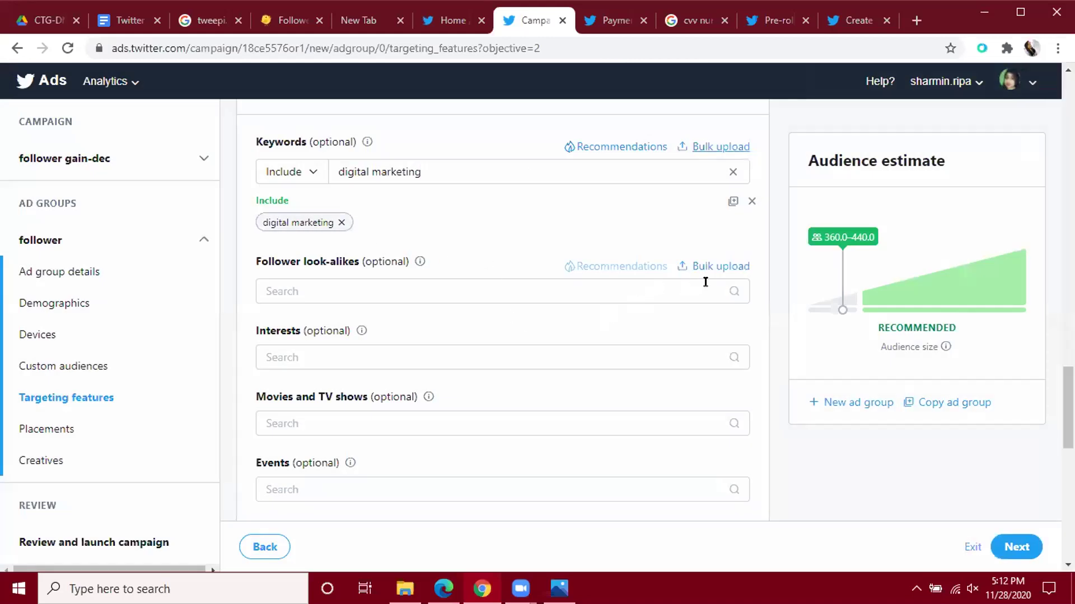
{"action": "scroll", "coordinate": [449, 293], "scroll_direction": "down", "scroll_amount": 1}
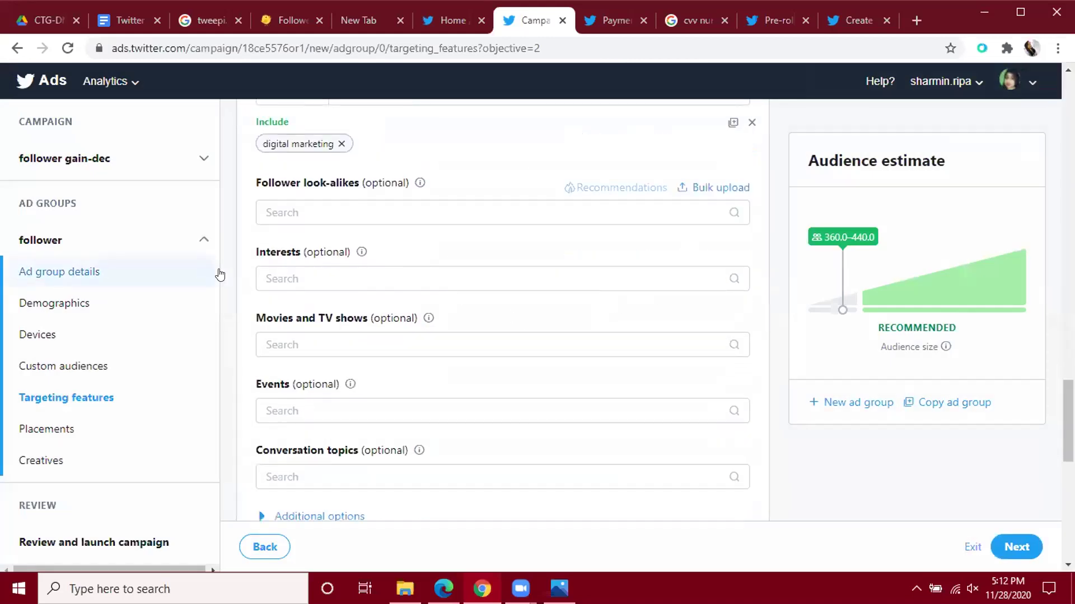
{"action": "left_click", "coordinate": [321, 273]}
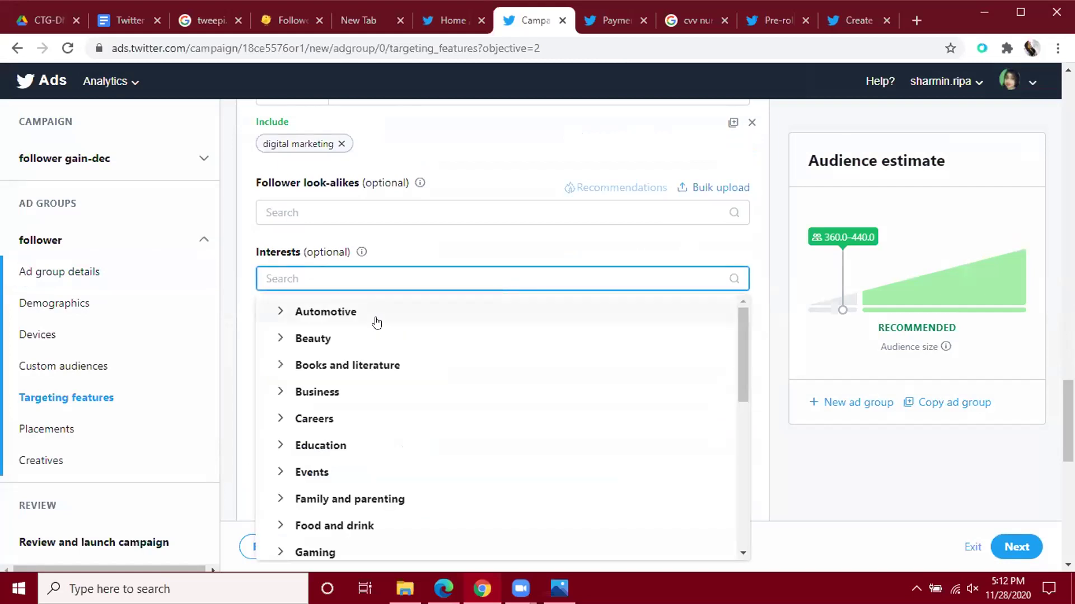
{"action": "scroll", "coordinate": [374, 319], "scroll_direction": "down", "scroll_amount": 3}
{"action": "mouse_move", "coordinate": [1067, 417]}
{"action": "left_mouse_down"}
{"action": "mouse_move", "coordinate": [1068, 459]}
{"action": "mouse_move", "coordinate": [1068, 429]}
{"action": "left_mouse_up"}
{"action": "left_click", "coordinate": [381, 201]}
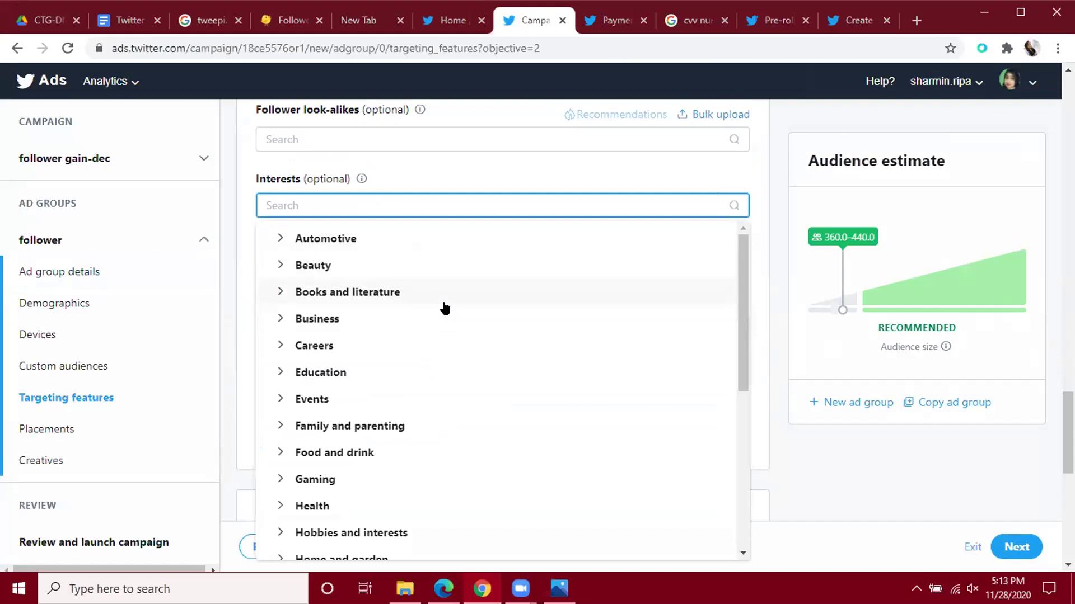
{"action": "scroll", "coordinate": [445, 308], "scroll_direction": "down", "scroll_amount": 6}
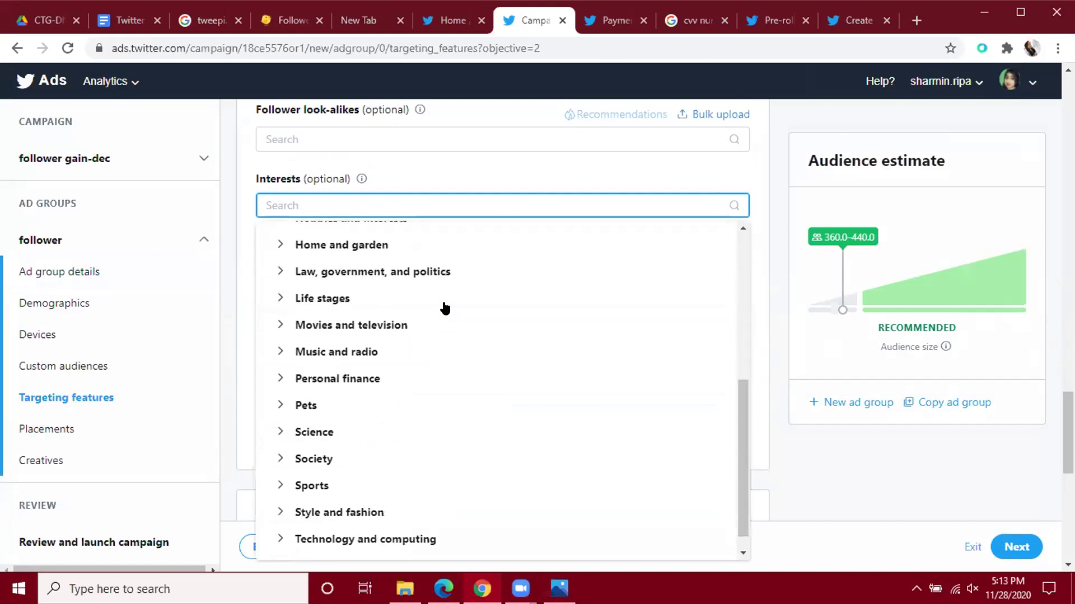
{"action": "scroll", "coordinate": [399, 300], "scroll_direction": "down", "scroll_amount": 1}
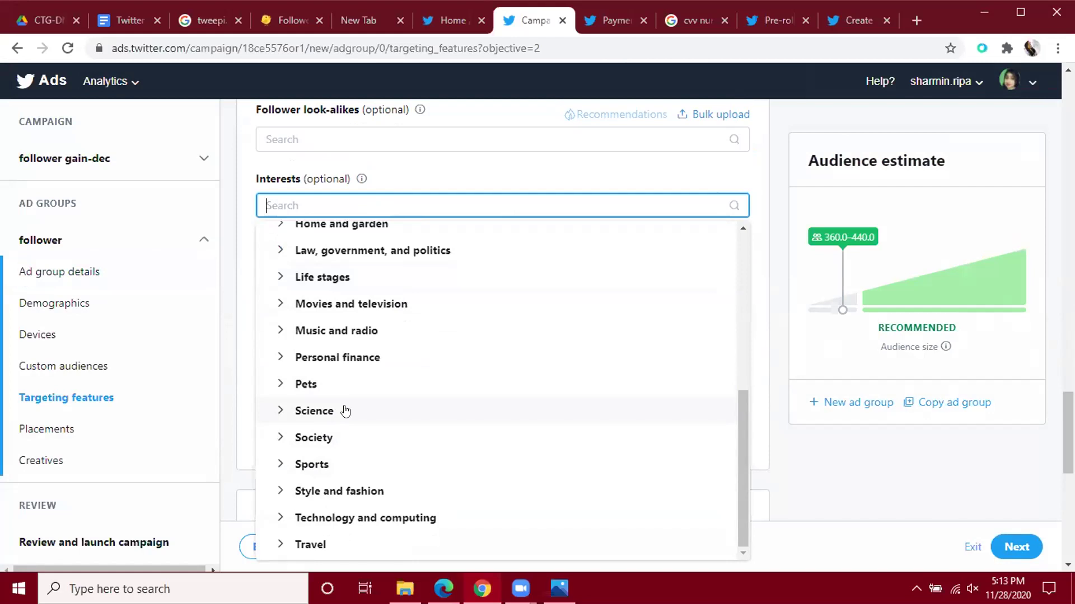
{"action": "scroll", "coordinate": [346, 411], "scroll_direction": "up", "scroll_amount": 3}
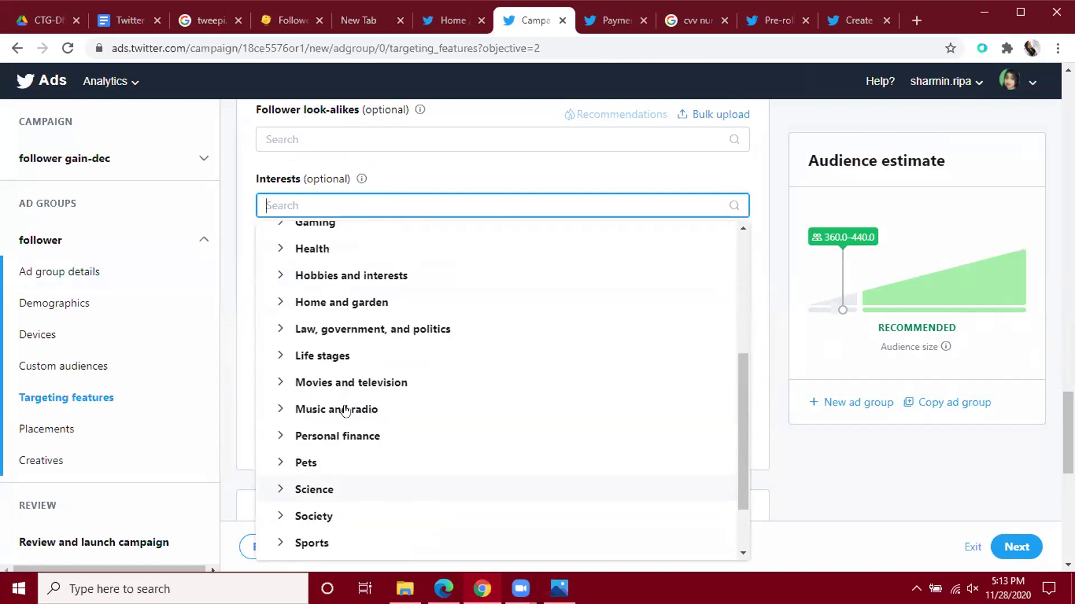
{"action": "scroll", "coordinate": [345, 411], "scroll_direction": "up", "scroll_amount": 3}
{"action": "scroll", "coordinate": [345, 411], "scroll_direction": "up", "scroll_amount": 3}
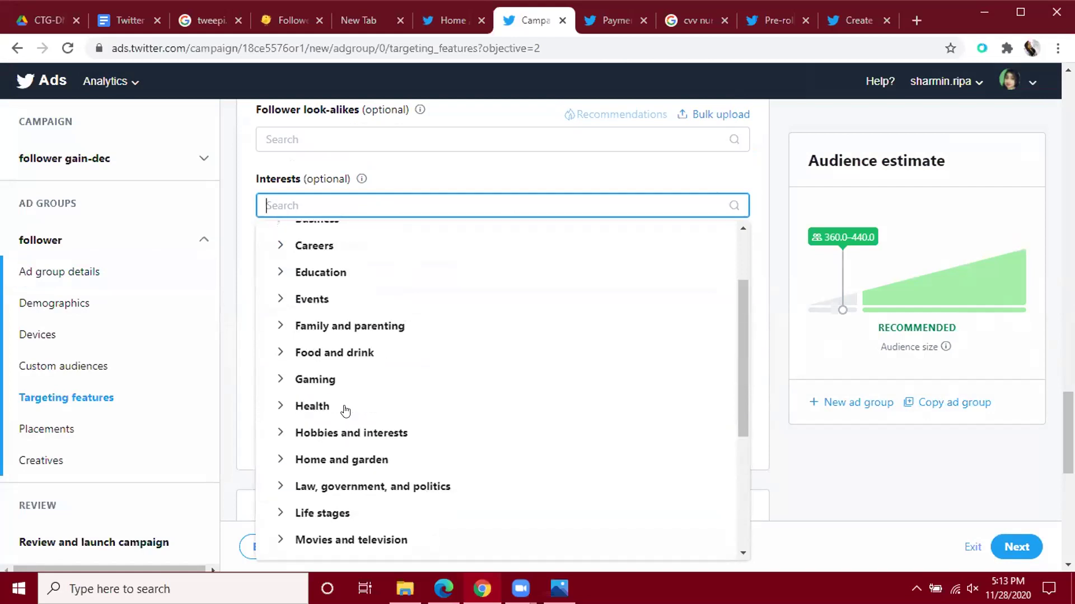
{"action": "scroll", "coordinate": [345, 412], "scroll_direction": "up", "scroll_amount": 4}
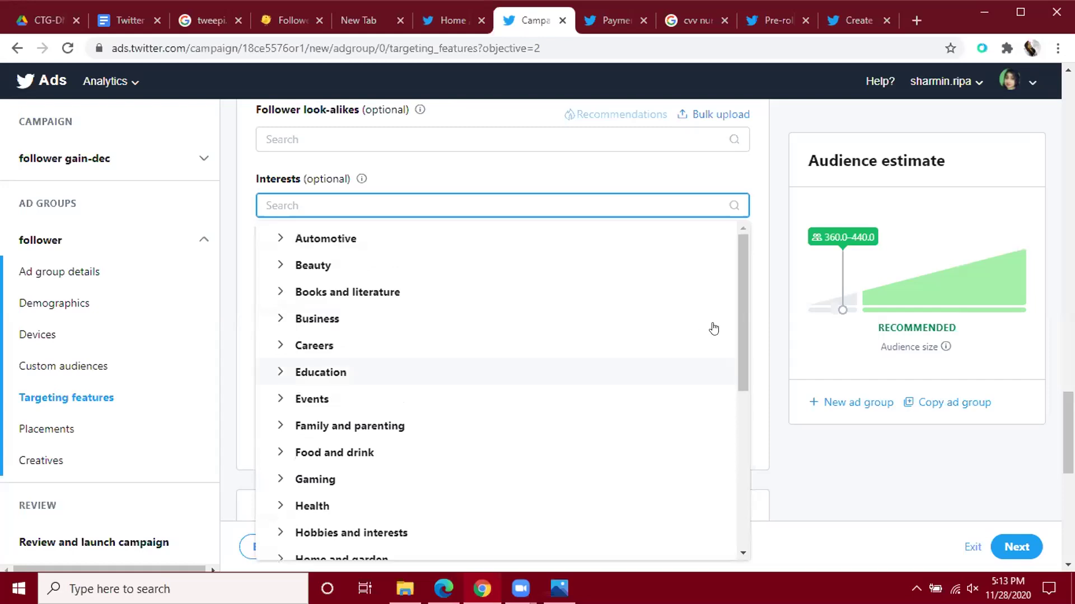
Include the Advertising interest from the Business category in the Interests list.
{"action": "left_click", "coordinate": [333, 319]}
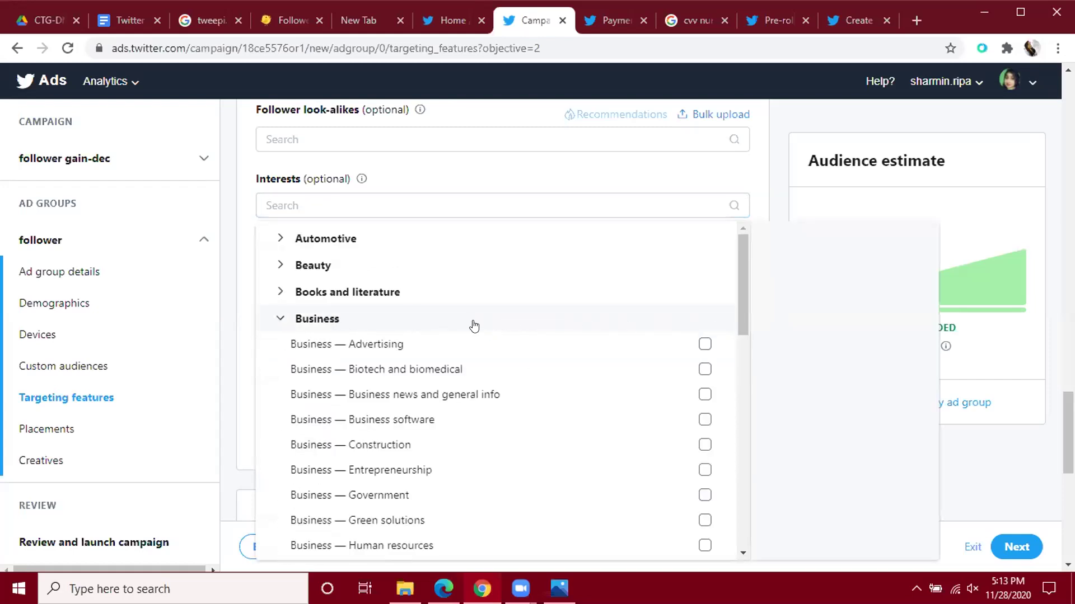
{"action": "scroll", "coordinate": [477, 324], "scroll_direction": "up", "scroll_amount": 1}
{"action": "left_click", "coordinate": [704, 346]}
{"action": "left_click", "coordinate": [662, 176]}
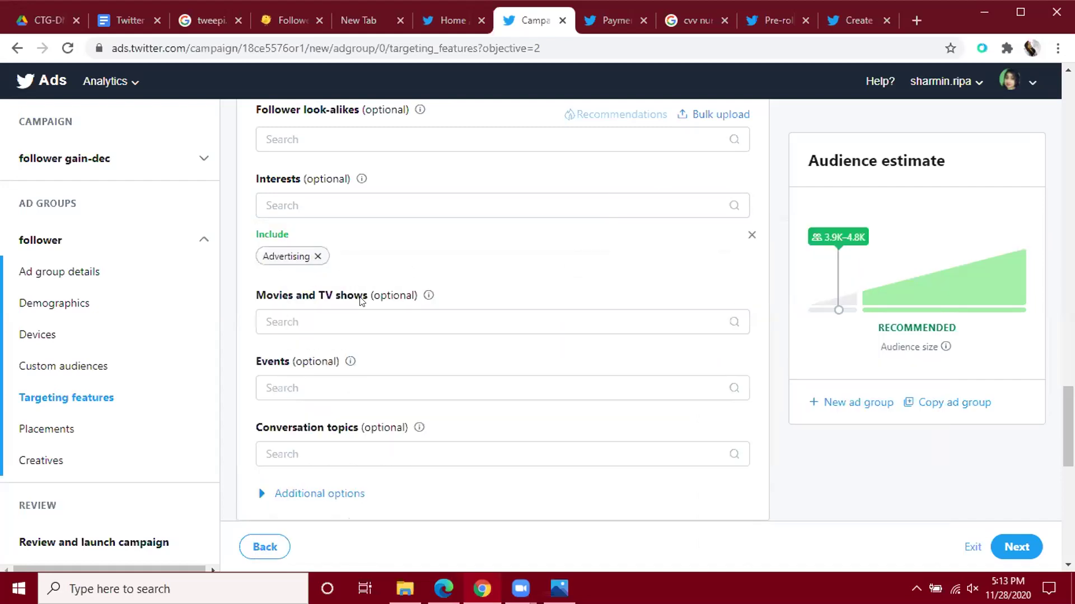
Search interests for 'digital marketing' and add Business — Marketing alongside Advertising.
{"action": "left_click", "coordinate": [362, 204]}
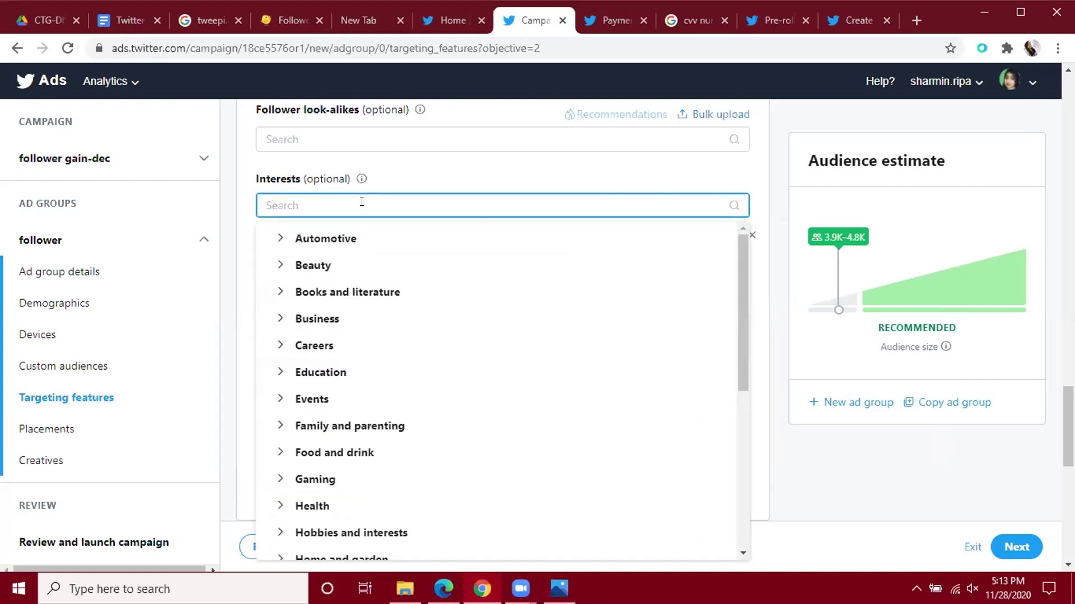
{"action": "type", "text": "di"}
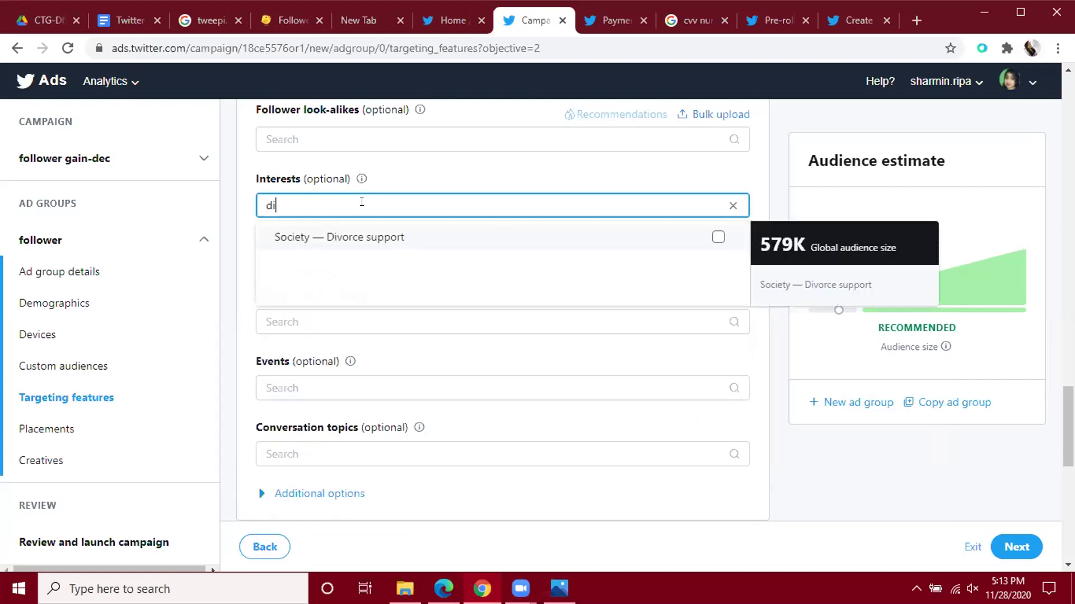
{"action": "type", "text": "gital marketing"}
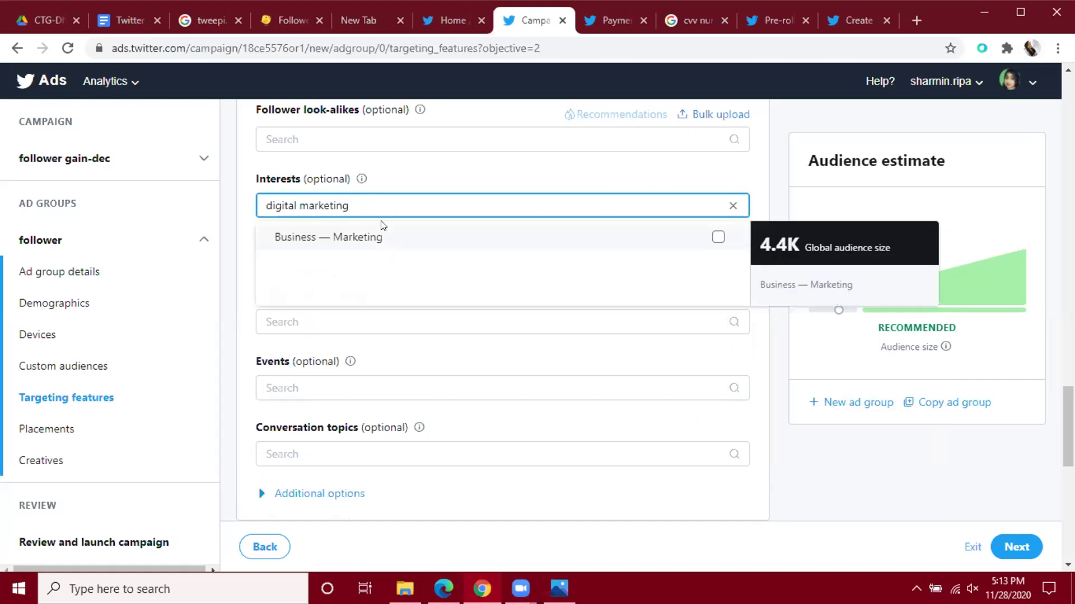
{"action": "left_click", "coordinate": [385, 238]}
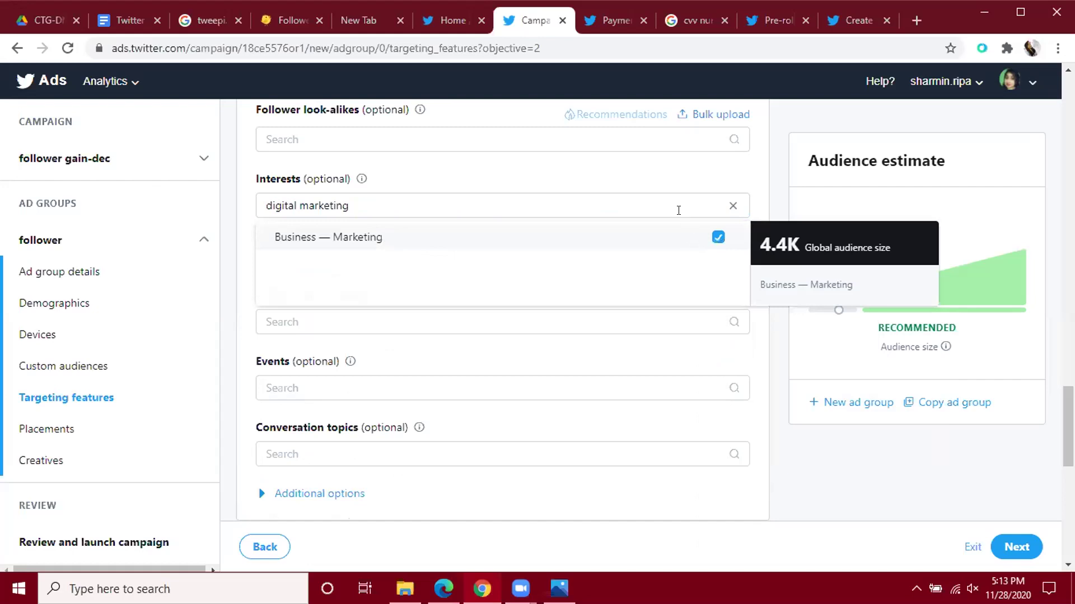
{"action": "left_click", "coordinate": [675, 174]}
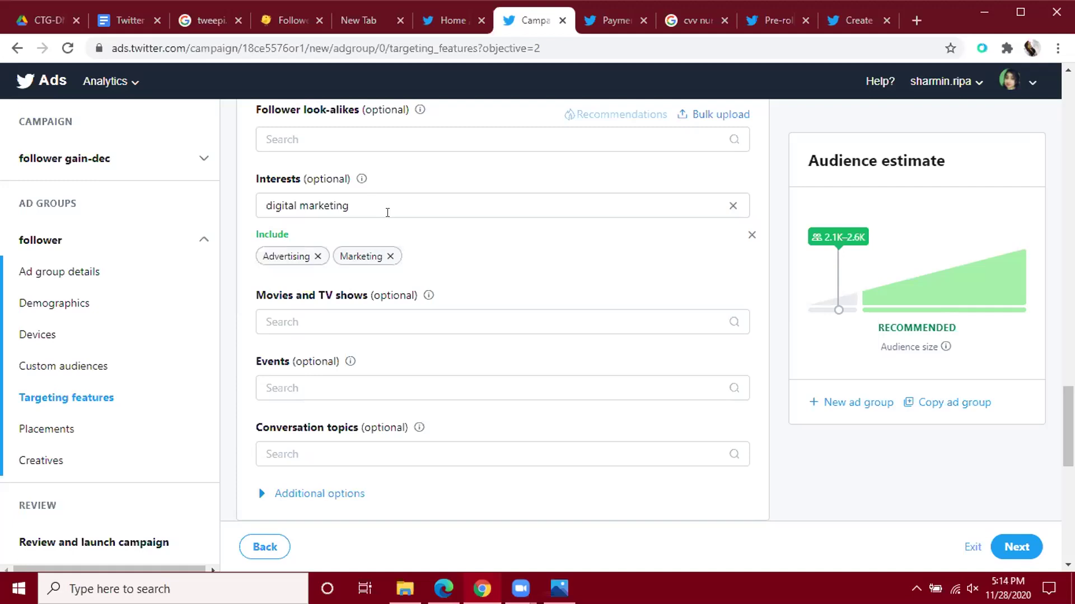
Keep Advertising and Marketing as the included interest targeting.
{"action": "left_click", "coordinate": [387, 213]}
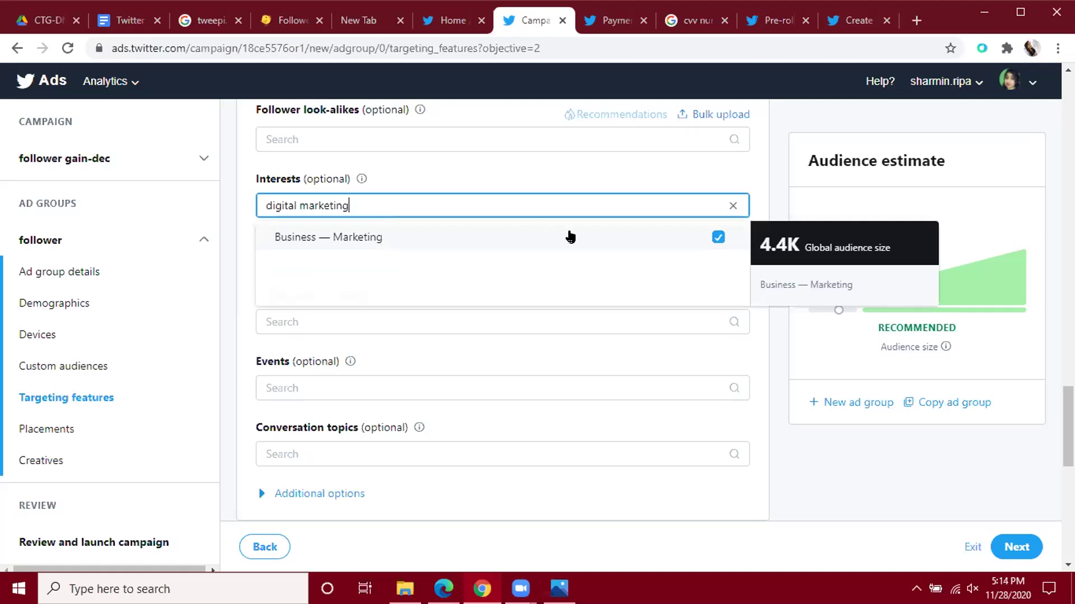
{"action": "left_click", "coordinate": [503, 171]}
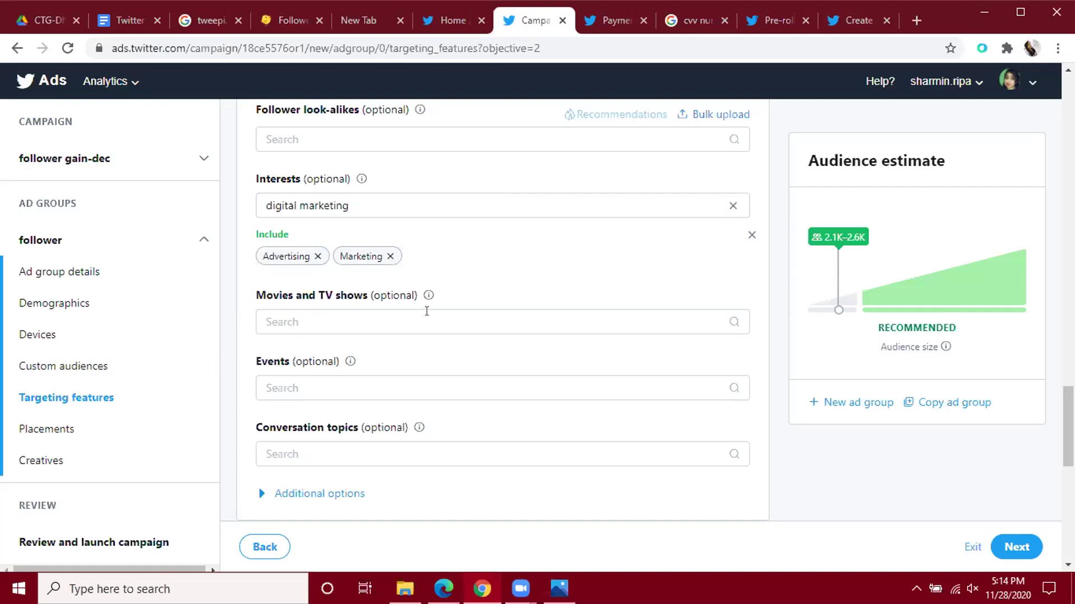
{"action": "scroll", "coordinate": [427, 311], "scroll_direction": "down", "scroll_amount": 1}
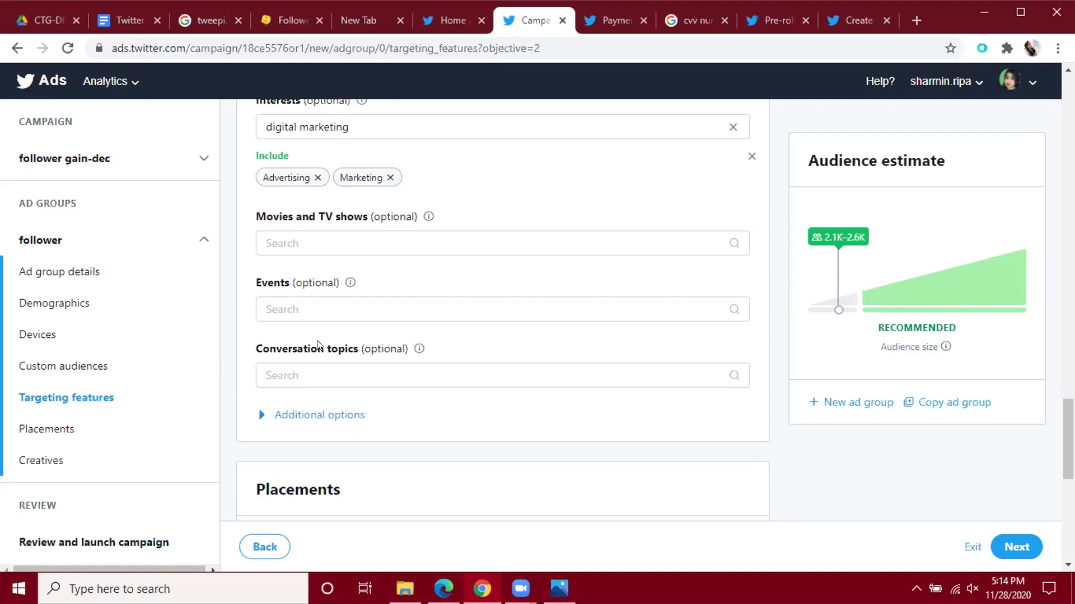
{"action": "scroll", "coordinate": [319, 333], "scroll_direction": "up", "scroll_amount": 1}
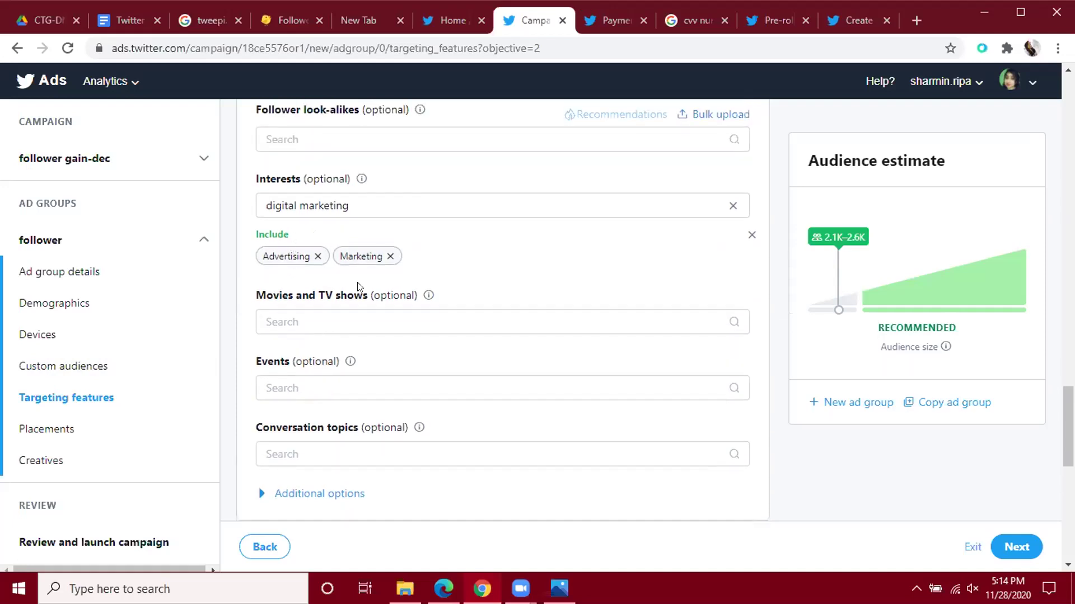
{"action": "scroll", "coordinate": [358, 361], "scroll_direction": "down", "scroll_amount": 1}
{"action": "scroll", "coordinate": [360, 362], "scroll_direction": "down", "scroll_amount": 1}
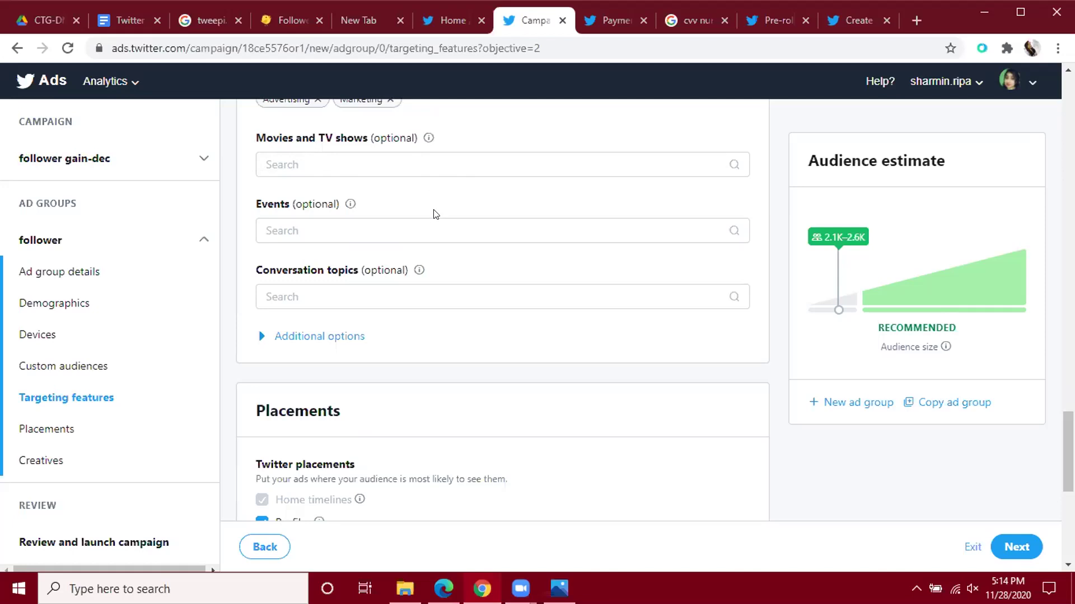
Check the Events and Conversation topics fields without choosing any, then go to the Twitter home feed.
{"action": "left_click", "coordinate": [400, 236]}
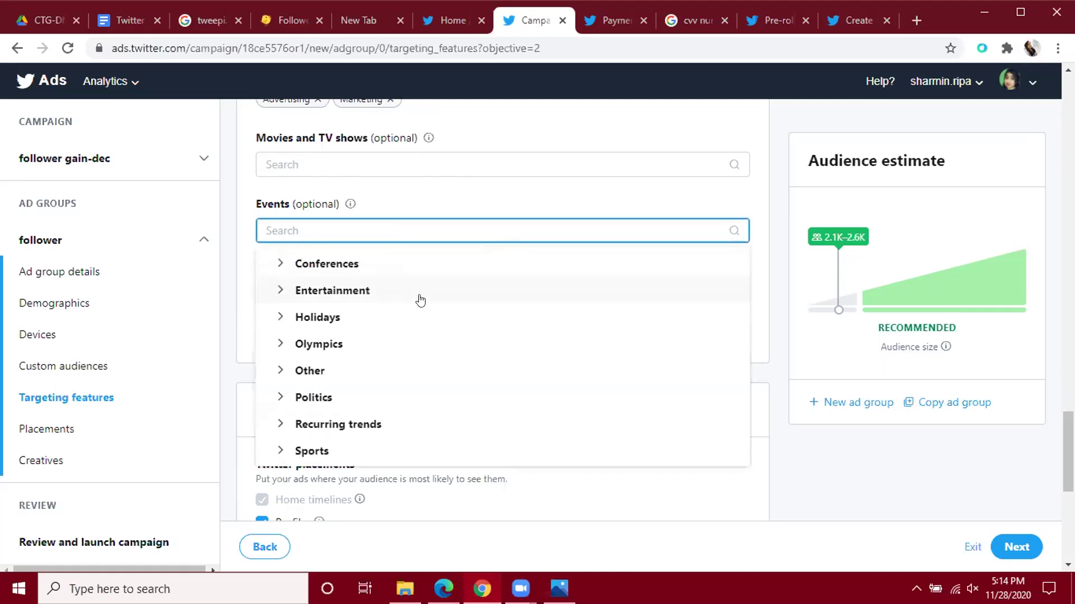
{"action": "left_click", "coordinate": [407, 199]}
{"action": "left_click", "coordinate": [373, 288]}
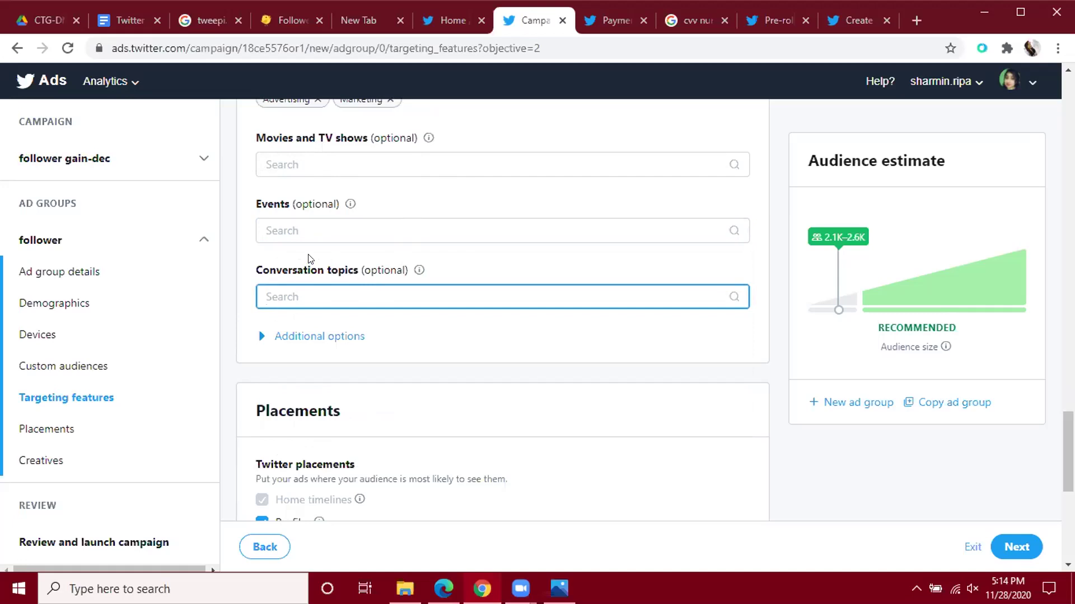
{"action": "left_click", "coordinate": [443, 20]}
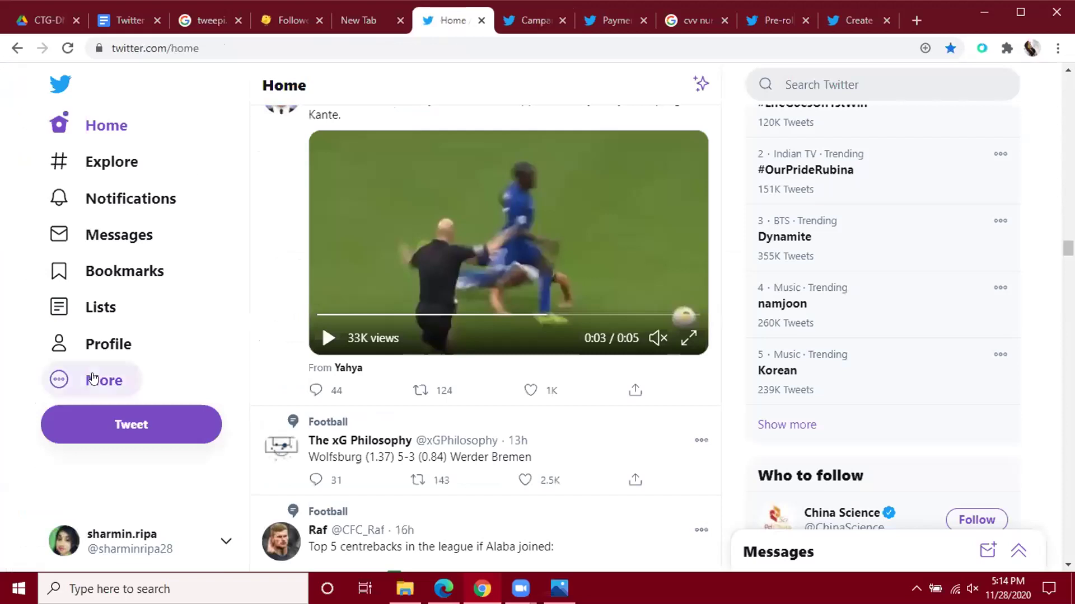
View the funding sources and pre-roll help pages, then return to the ad group targeting form.
{"action": "left_click", "coordinate": [615, 19]}
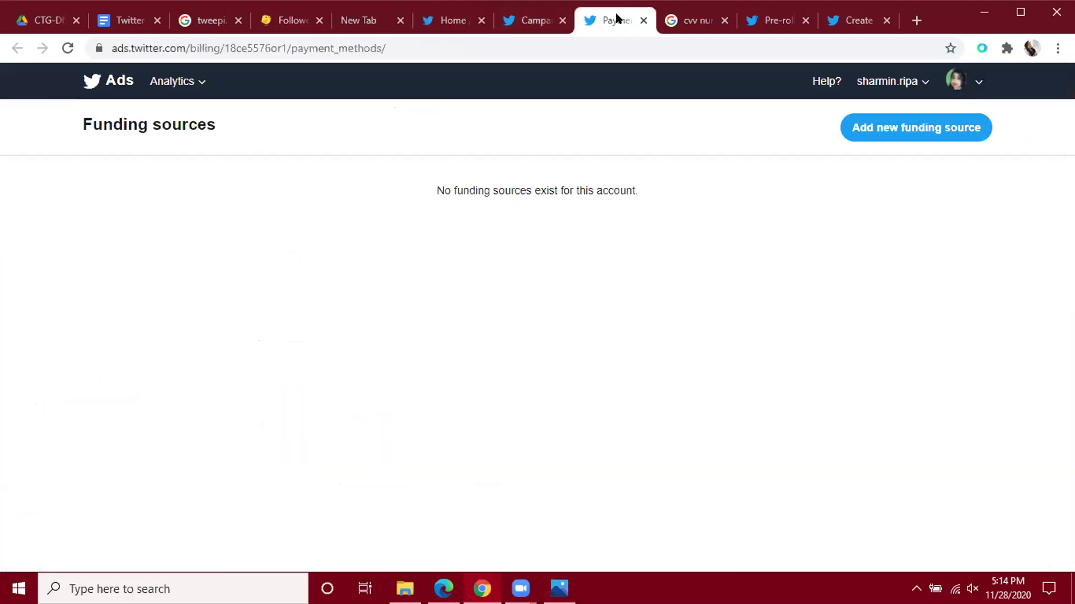
{"action": "left_click", "coordinate": [847, 17]}
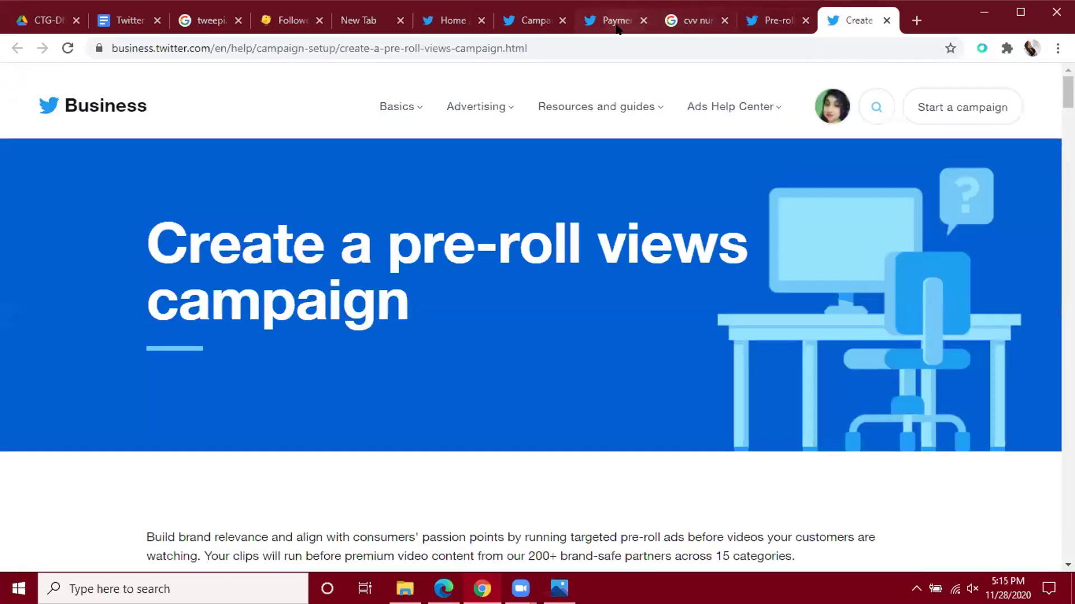
{"action": "left_click", "coordinate": [536, 16]}
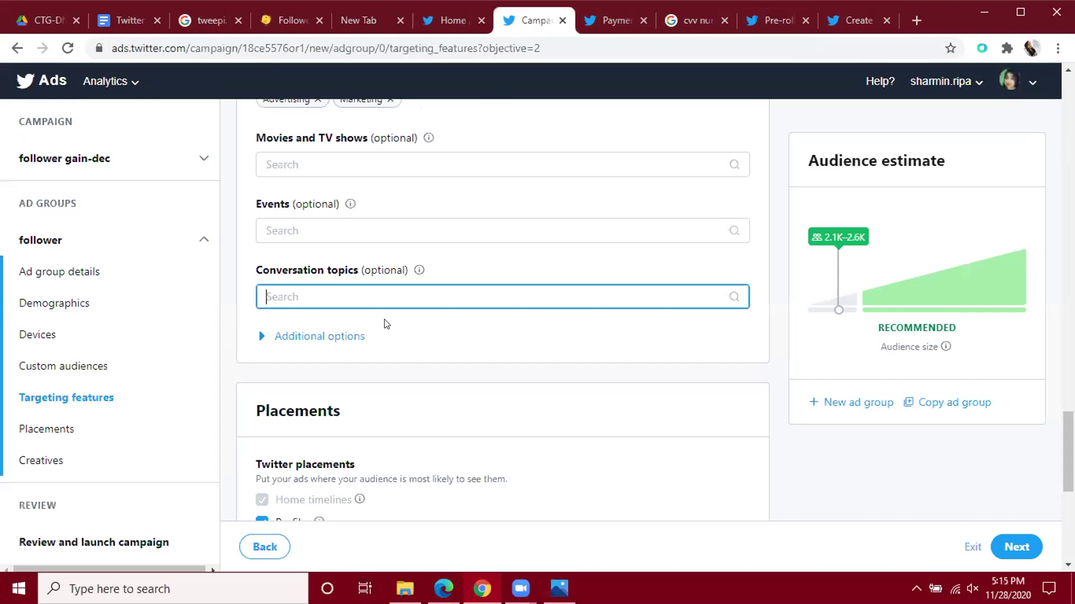
Scroll to the Placements section (Home timelines and Profiles) and the Creatives section below it.
{"action": "scroll", "coordinate": [343, 286], "scroll_direction": "up", "scroll_amount": 5}
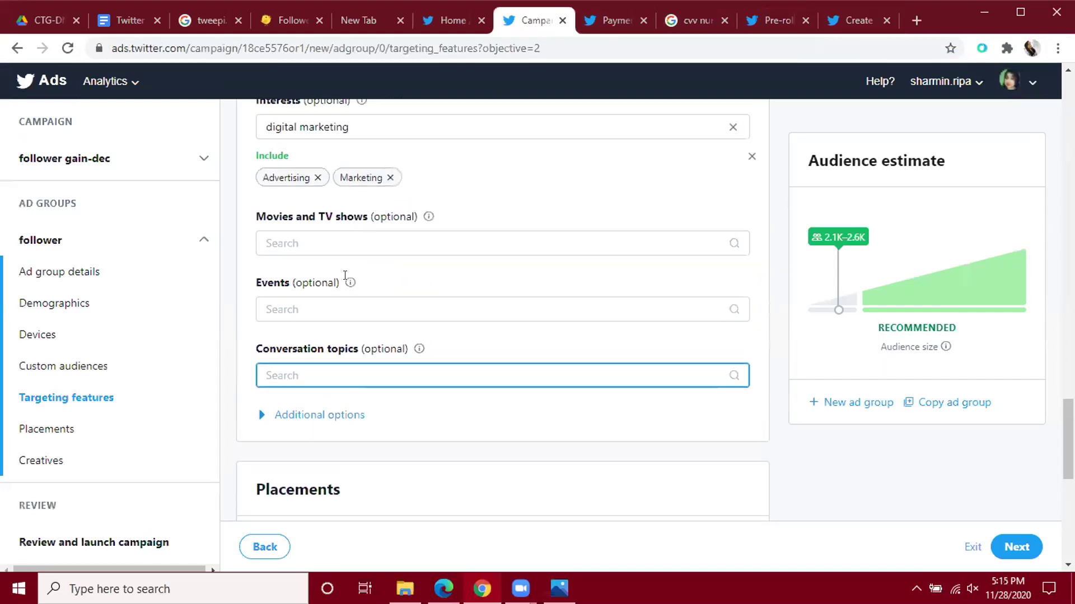
{"action": "scroll", "coordinate": [428, 244], "scroll_direction": "up", "scroll_amount": 4}
{"action": "scroll", "coordinate": [428, 244], "scroll_direction": "down", "scroll_amount": 5}
{"action": "scroll", "coordinate": [428, 243], "scroll_direction": "down", "scroll_amount": 9}
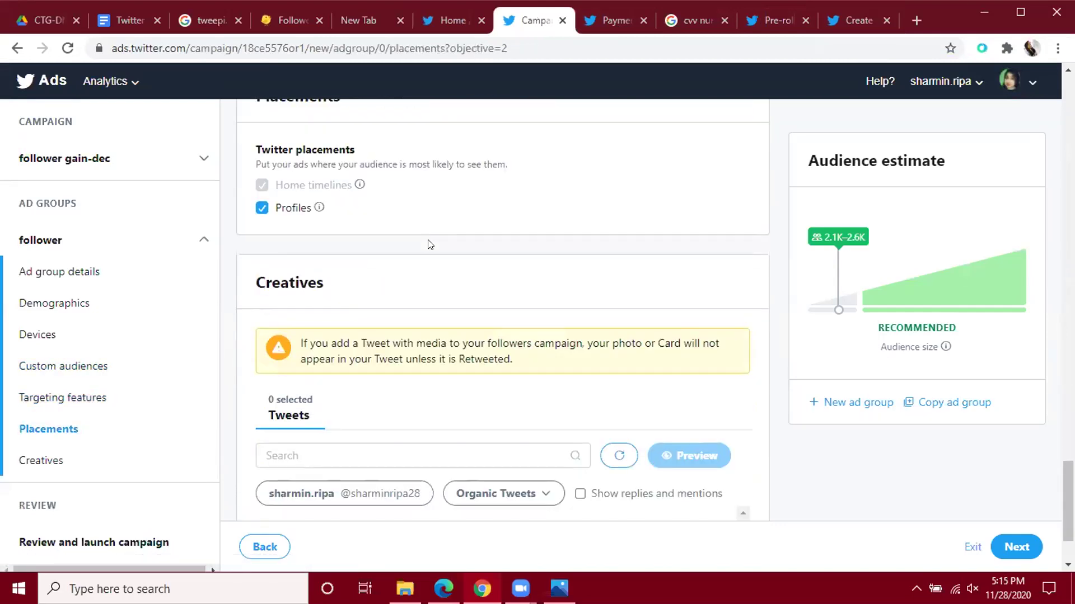
{"action": "scroll", "coordinate": [429, 243], "scroll_direction": "up", "scroll_amount": 1}
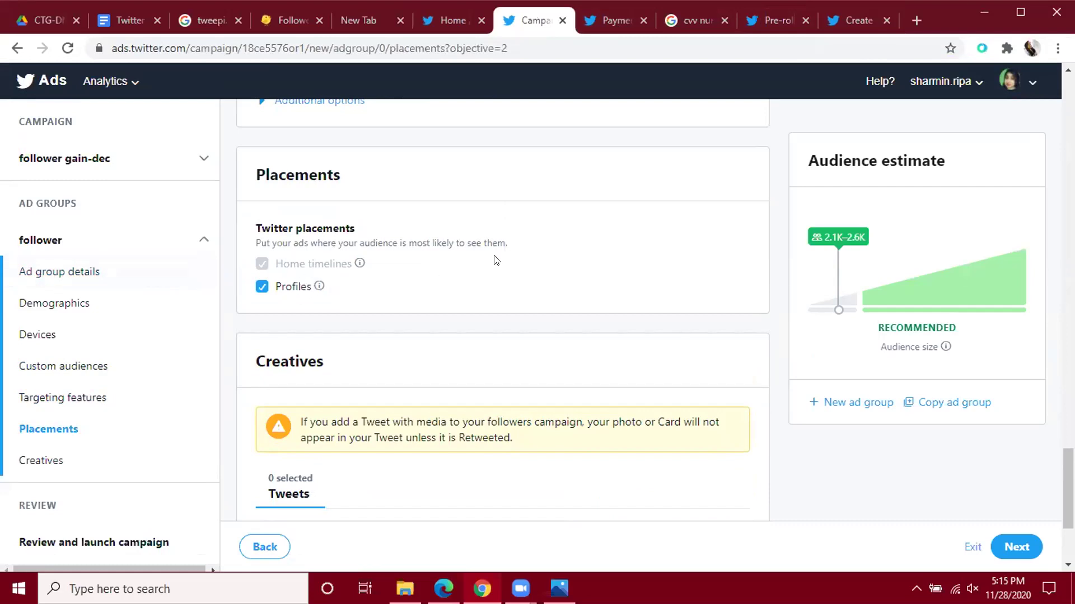
{"action": "scroll", "coordinate": [496, 259], "scroll_direction": "down", "scroll_amount": 1}
{"action": "scroll", "coordinate": [495, 258], "scroll_direction": "down", "scroll_amount": 1}
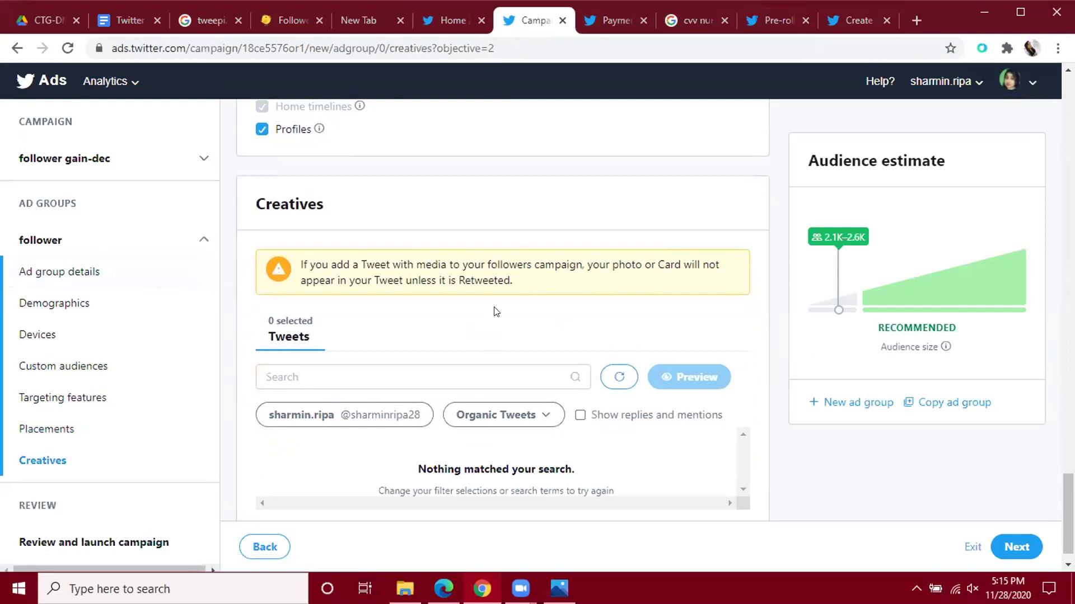
{"action": "scroll", "coordinate": [504, 308], "scroll_direction": "down", "scroll_amount": 1}
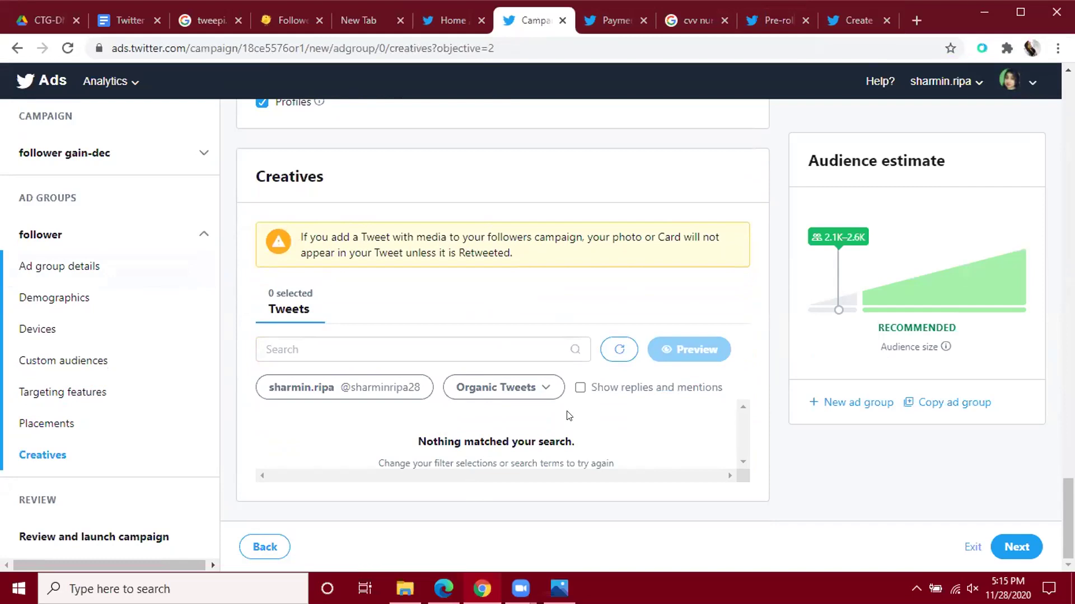
{"action": "left_click", "coordinate": [341, 350]}
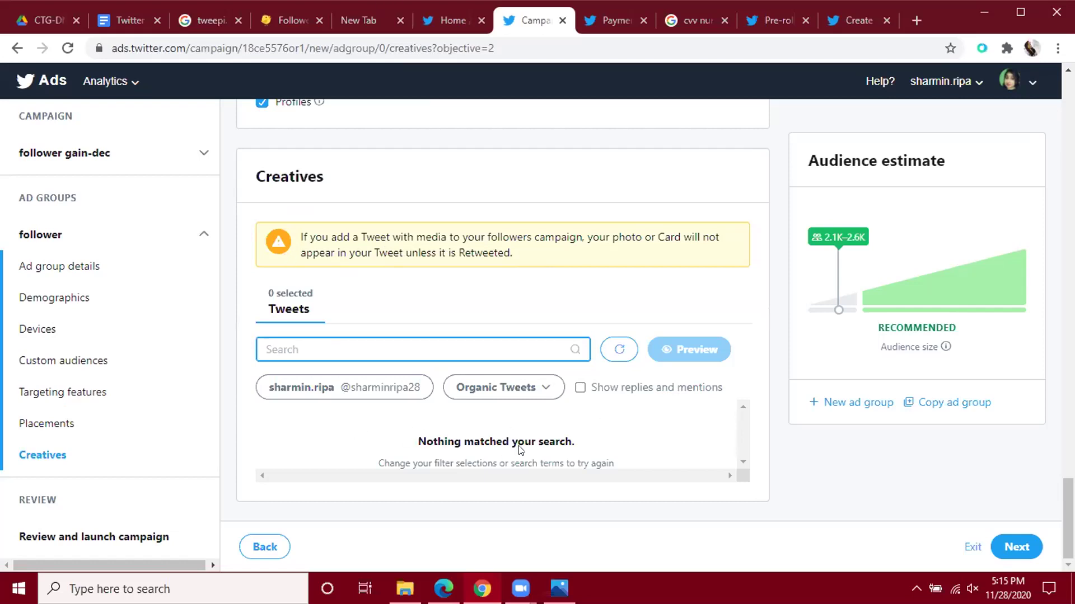
{"action": "left_click", "coordinate": [306, 396]}
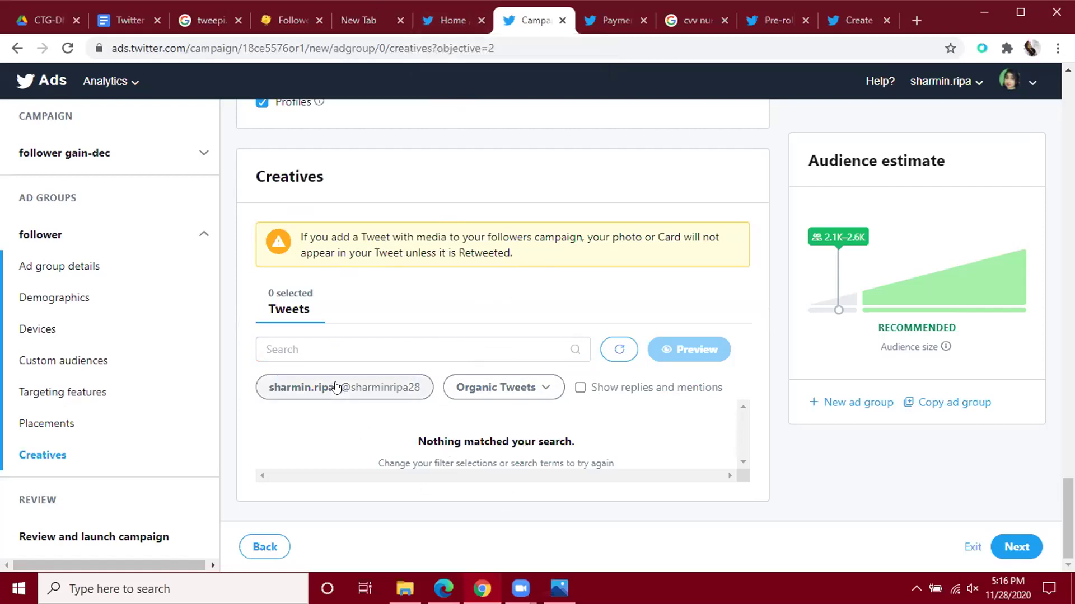
{"action": "left_click", "coordinate": [522, 352]}
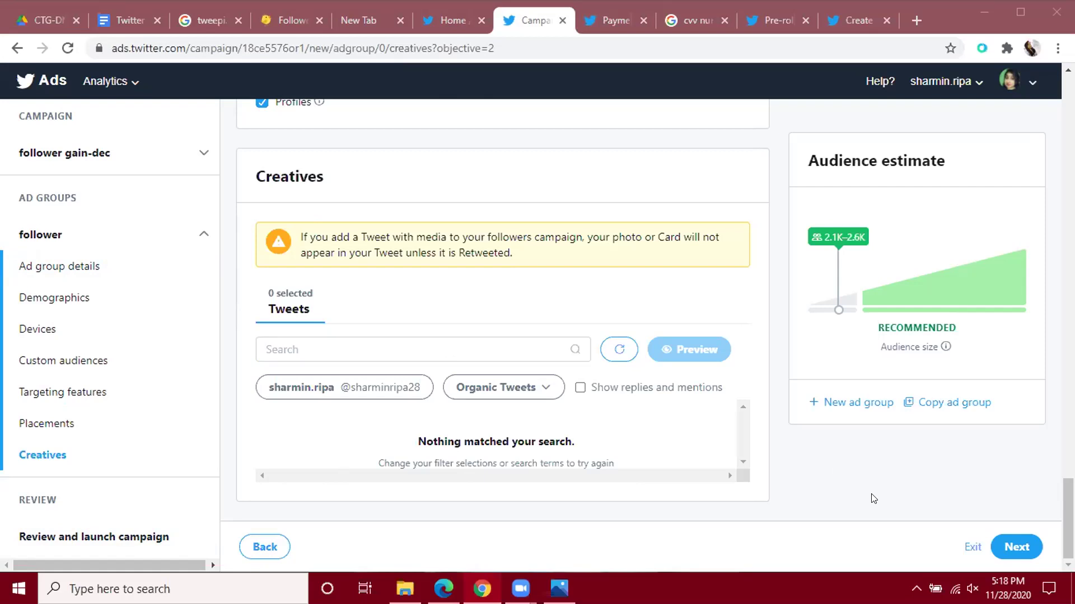
Open Review and launch and check the Followers, $10.00 daily, Nov 29–Dec 03 summary.
{"action": "left_click", "coordinate": [1022, 551]}
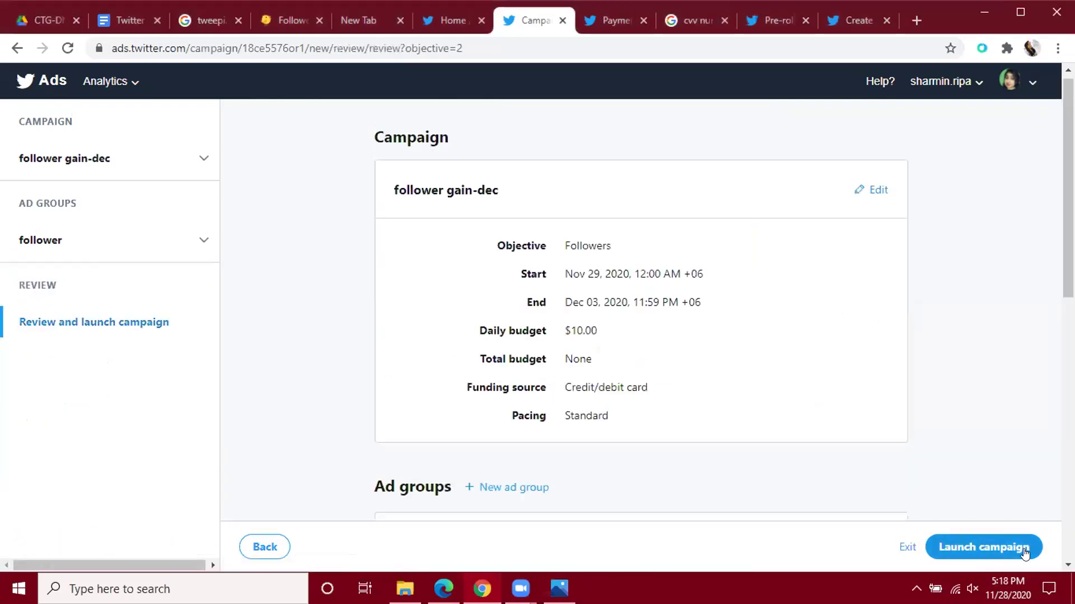
{"action": "scroll", "coordinate": [794, 348], "scroll_direction": "down", "scroll_amount": 10}
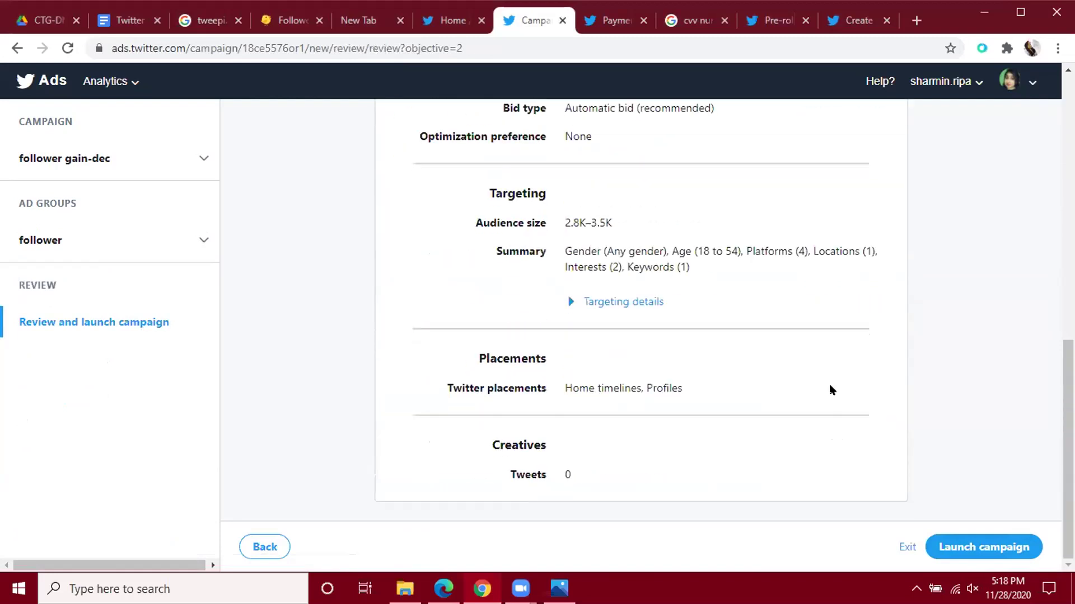
{"action": "scroll", "coordinate": [832, 395], "scroll_direction": "down", "scroll_amount": 2}
{"action": "scroll", "coordinate": [784, 434], "scroll_direction": "up", "scroll_amount": 10}
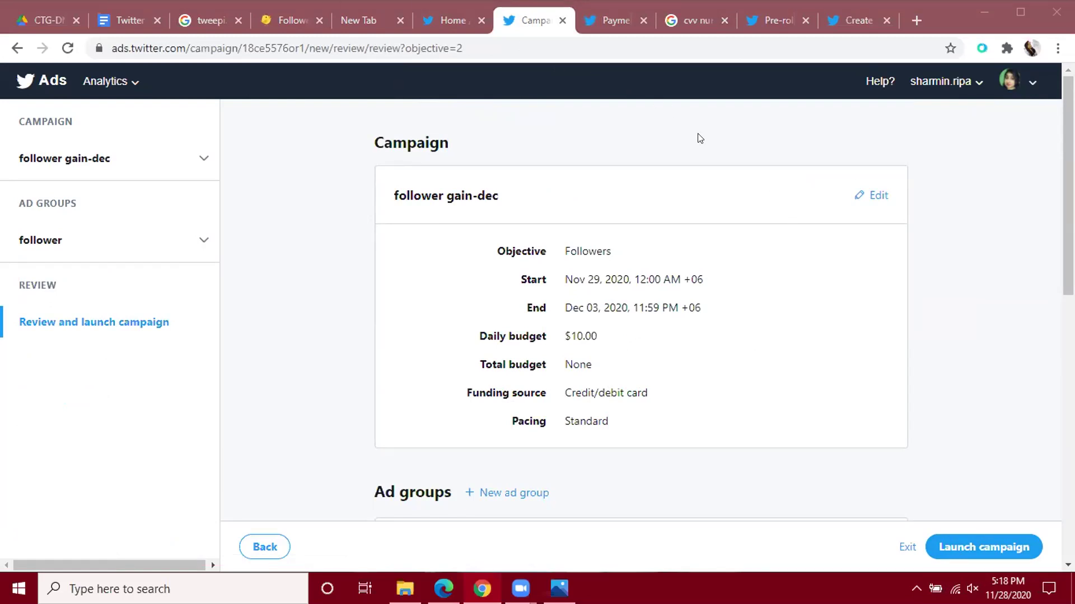
Close the funding sources, cvv number search, pre-roll help and create pre-roll help tabs.
{"action": "left_click", "coordinate": [609, 19]}
{"action": "left_click", "coordinate": [644, 21]}
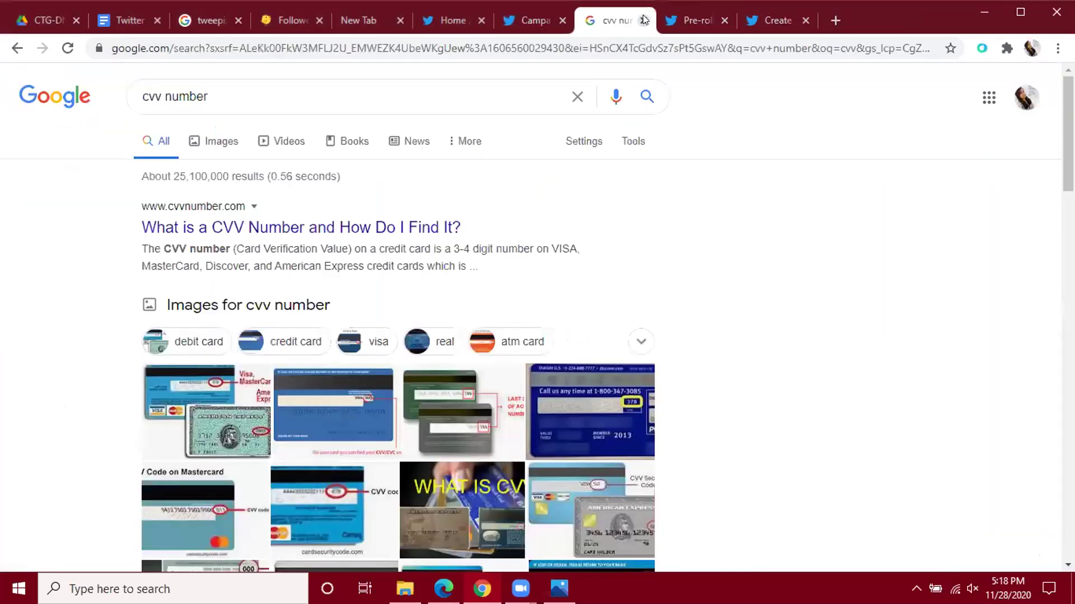
{"action": "left_click", "coordinate": [644, 20]}
{"action": "left_click", "coordinate": [644, 20]}
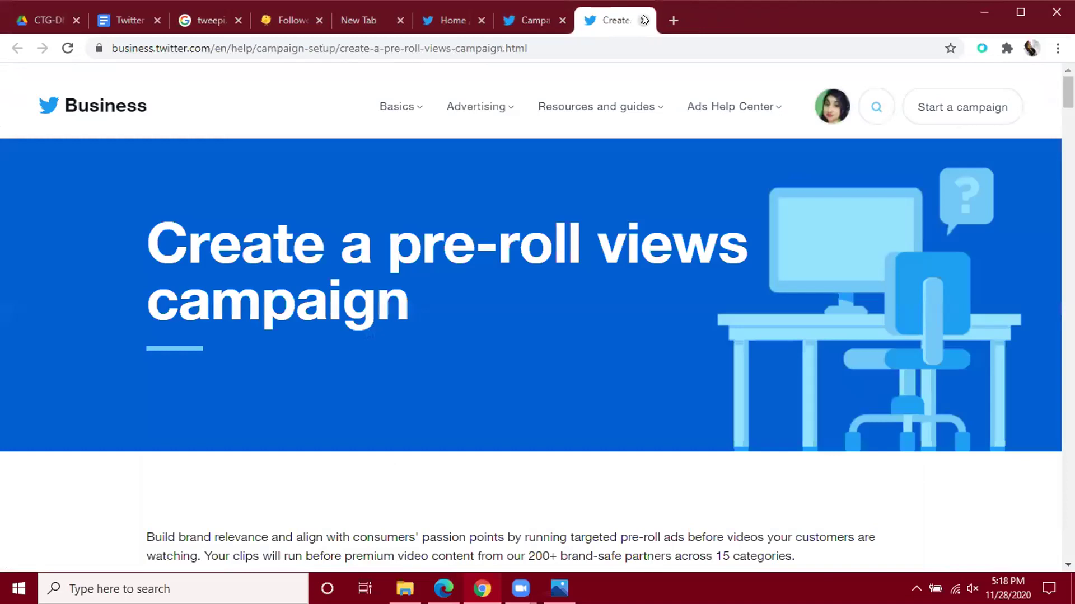
{"action": "left_click", "coordinate": [644, 20]}
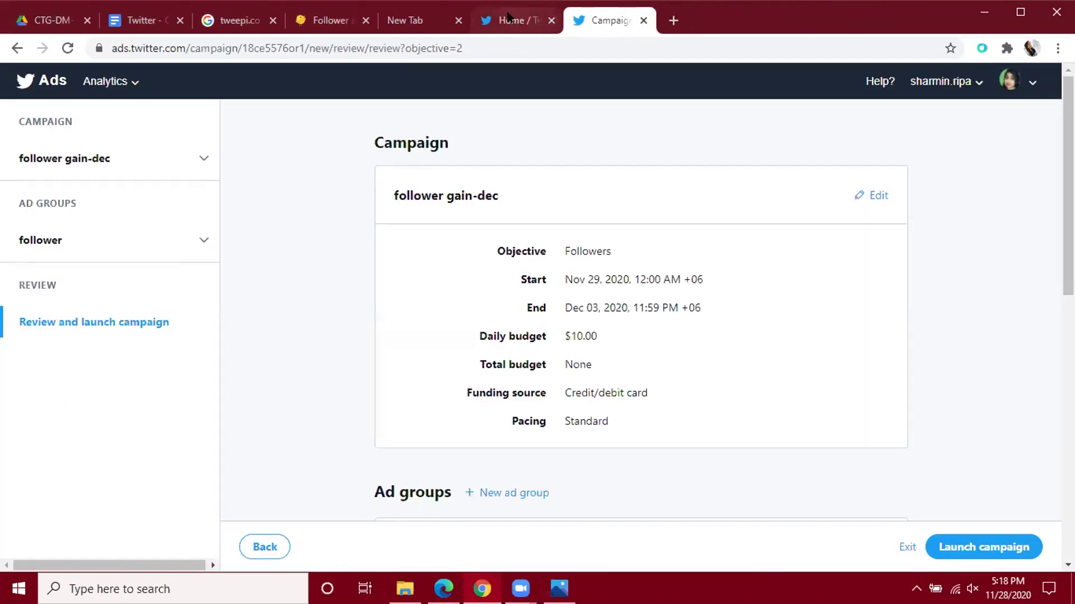
Show the Twitter home feed scrolled to the top.
{"action": "left_click", "coordinate": [511, 20]}
{"action": "scroll", "coordinate": [588, 215], "scroll_direction": "up", "scroll_amount": 15}
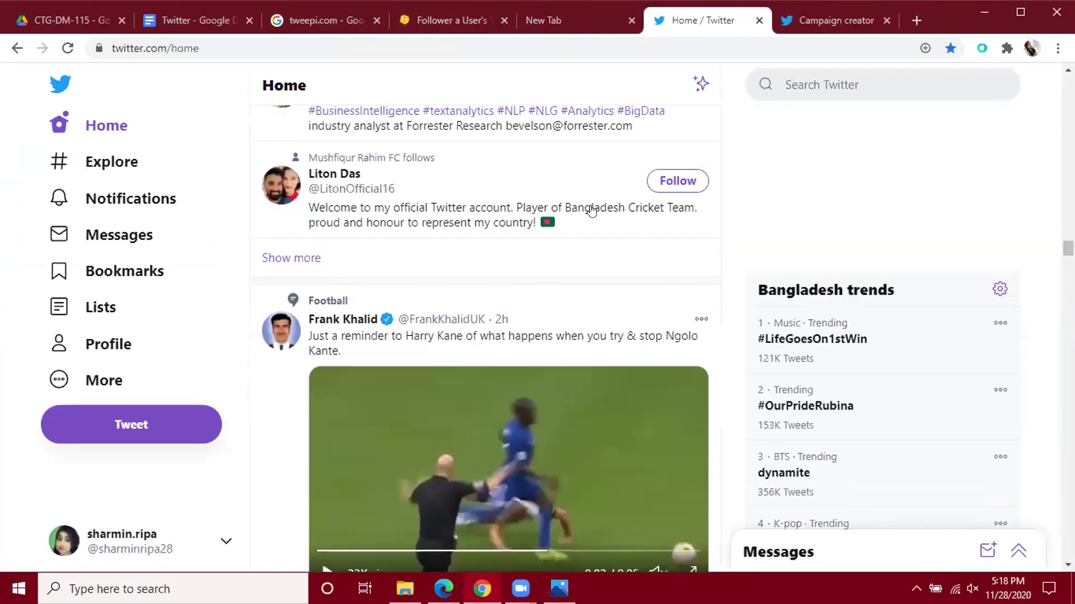
{"action": "scroll", "coordinate": [591, 209], "scroll_direction": "up", "scroll_amount": 10}
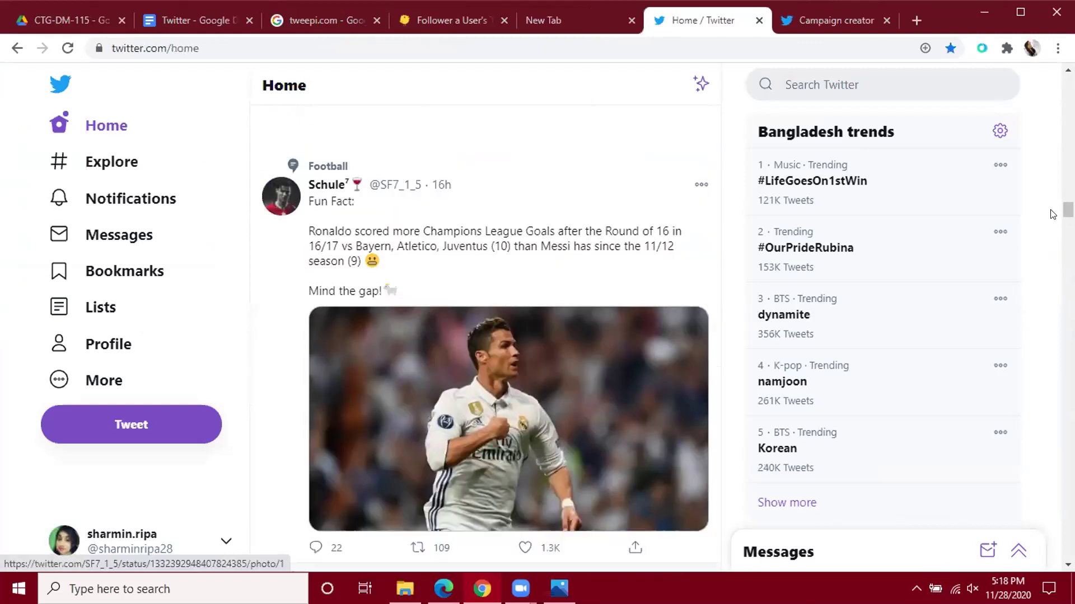
{"action": "scroll", "coordinate": [485, 280], "scroll_direction": "up", "scroll_amount": 10}
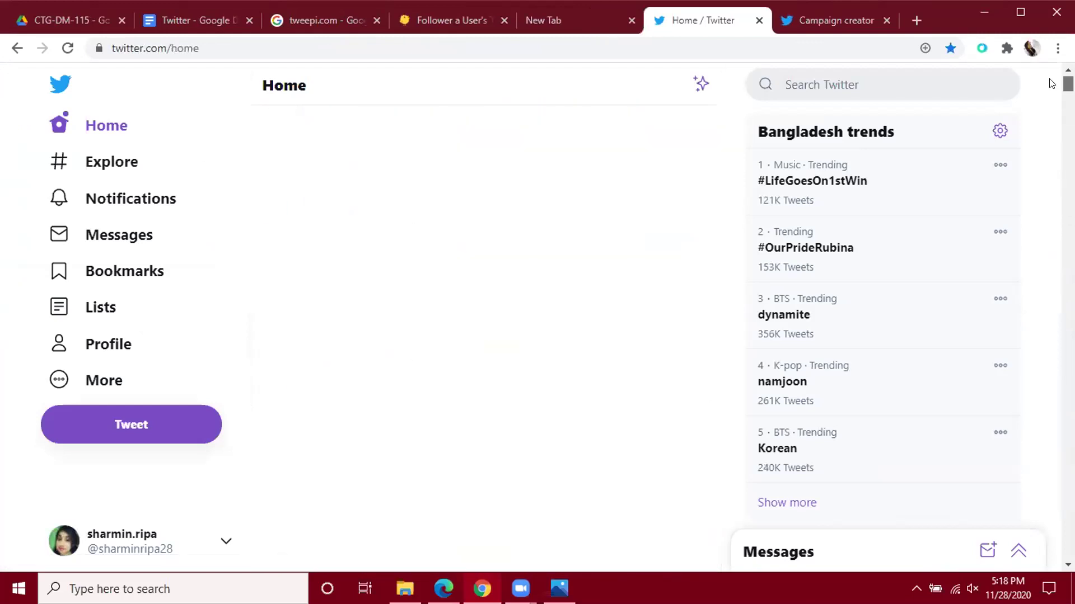